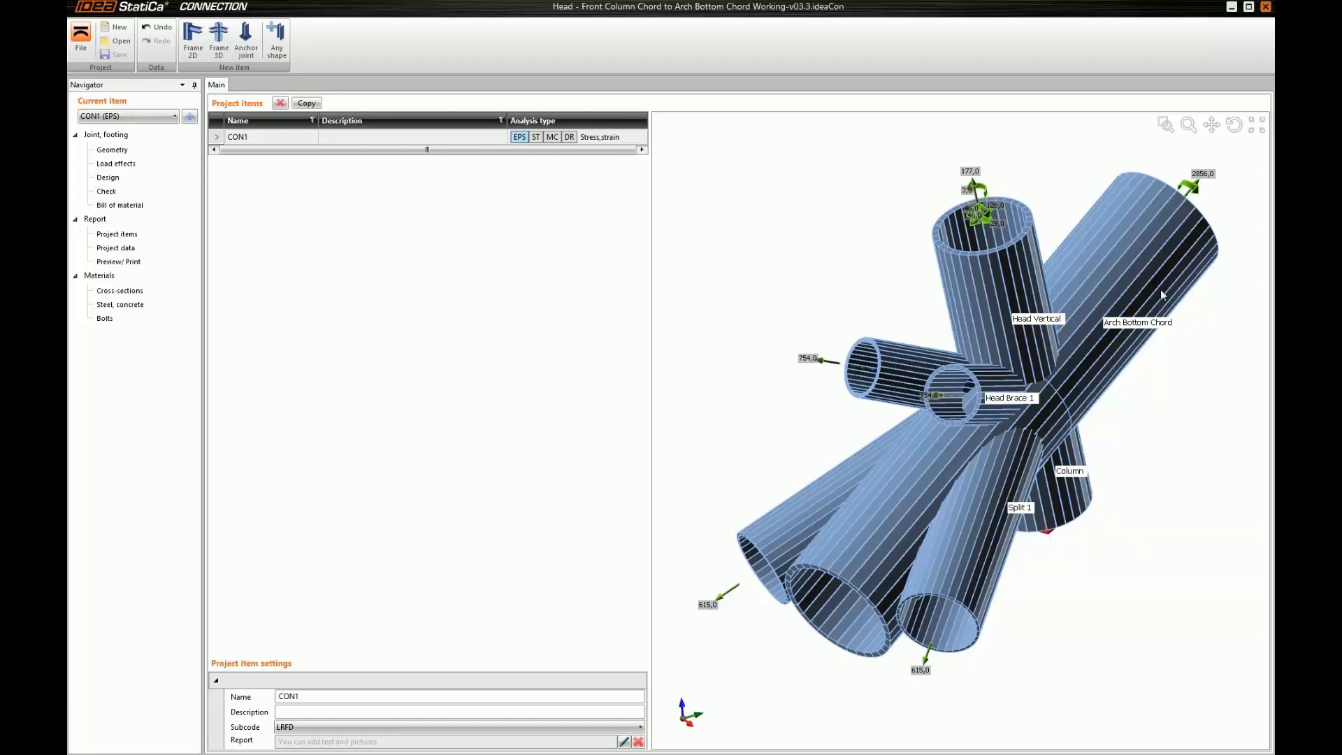
Examine the joint model from several angles and review the position values of member Split 1
{"action": "left_click", "coordinate": [1238, 130]}
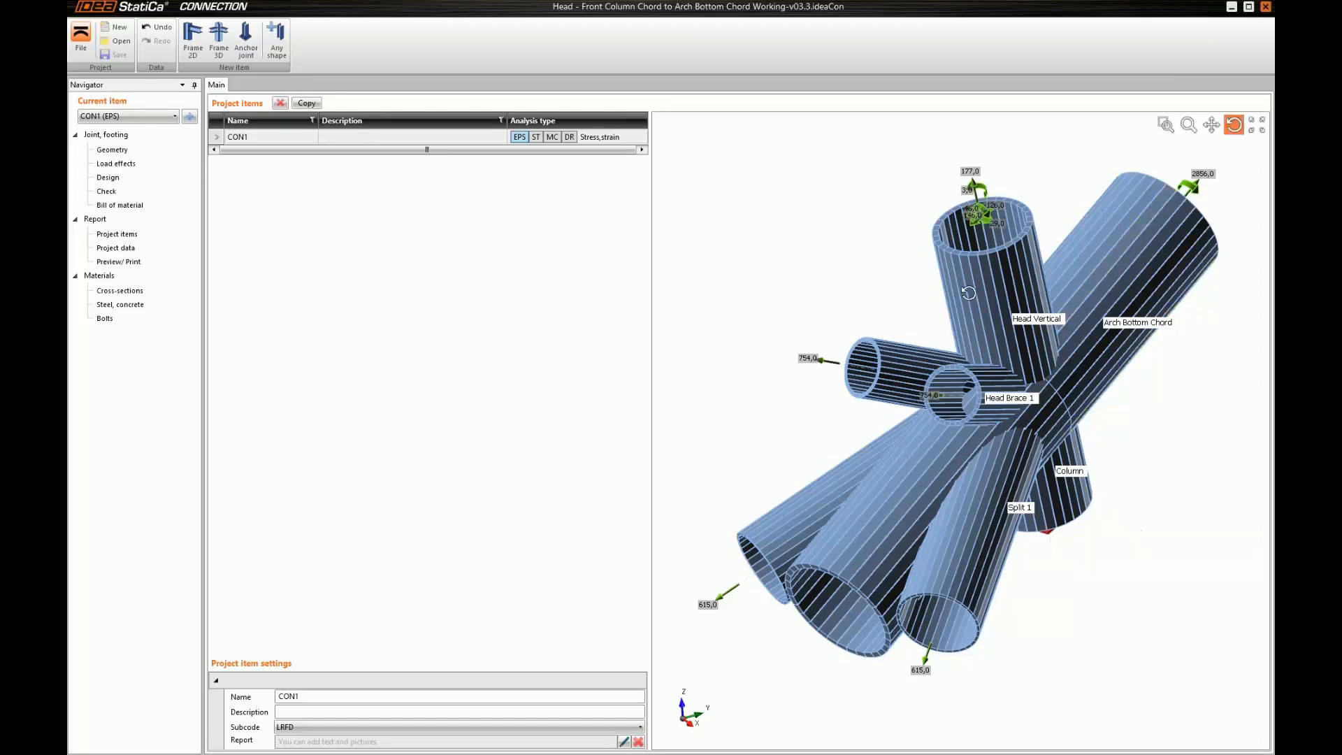
{"action": "left_click_drag", "start_coordinate": [968, 286], "coordinate": [968, 281]}
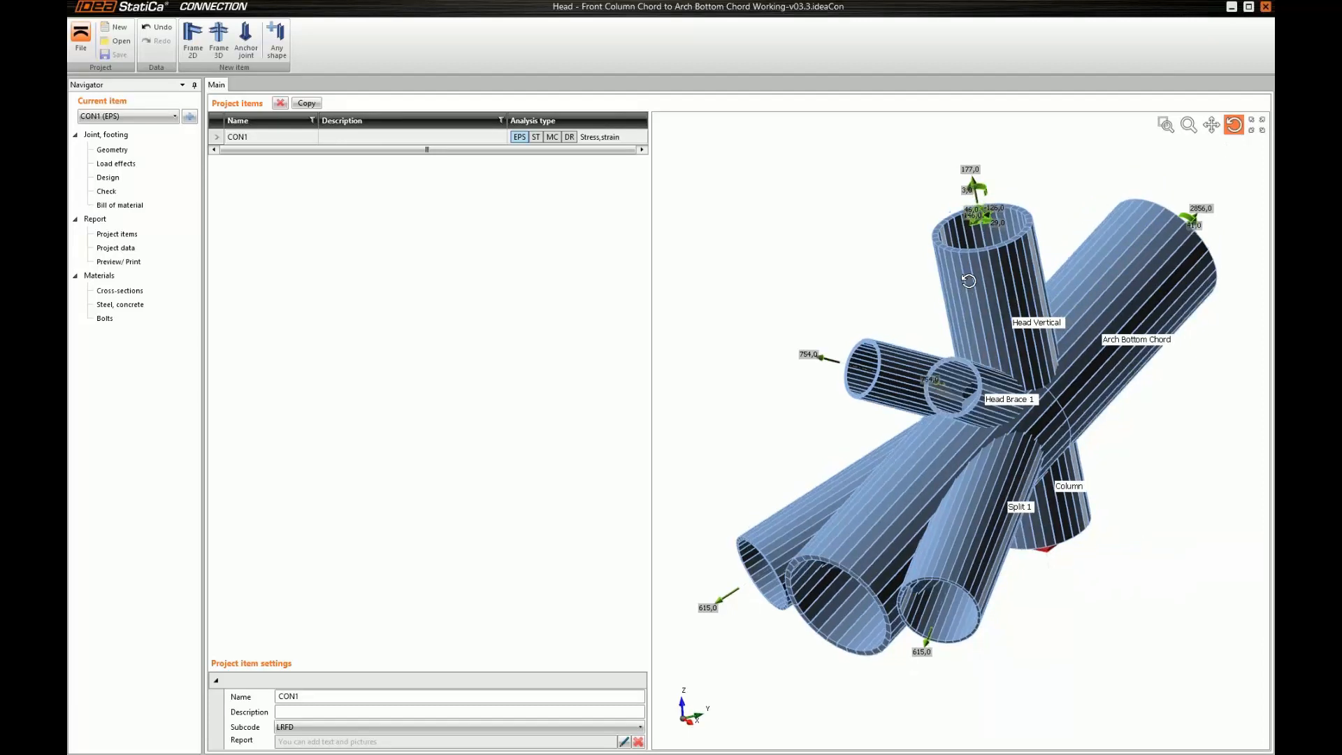
{"action": "middle_click_drag", "start_coordinate": [968, 281], "coordinate": [1031, 293]}
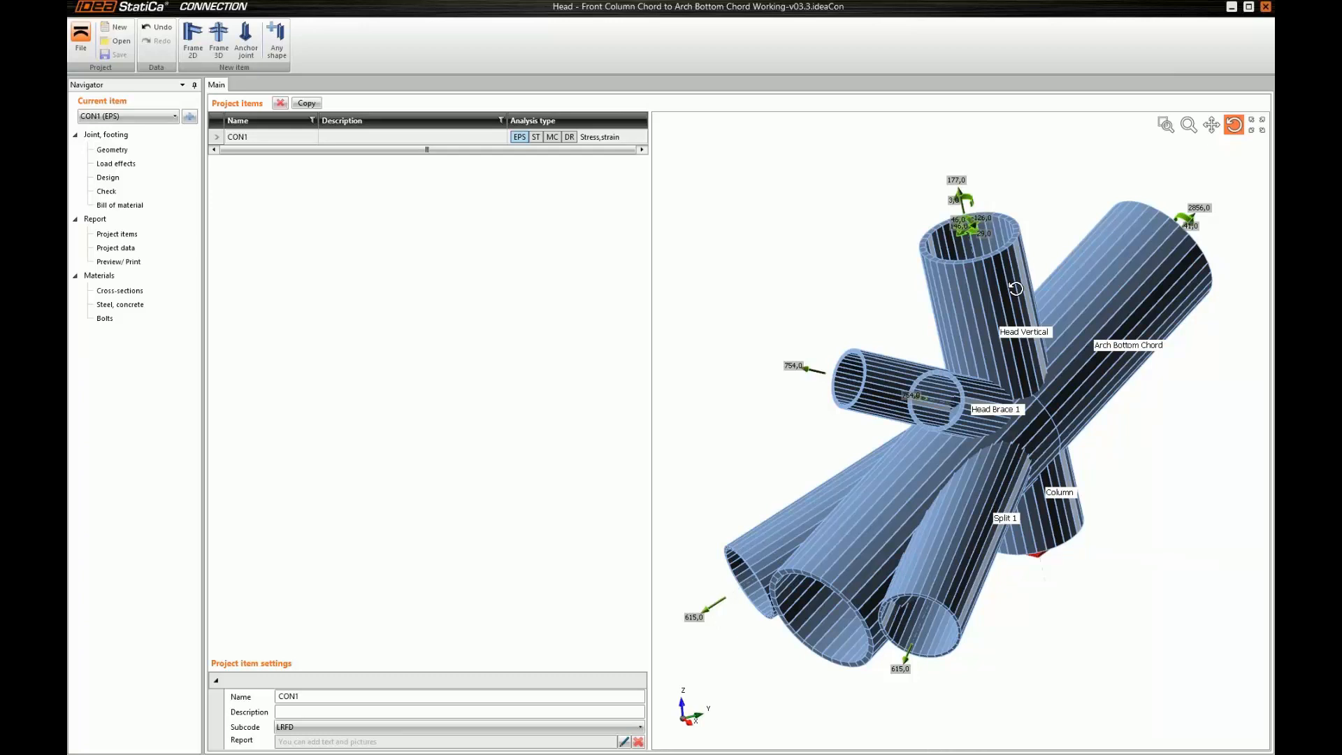
{"action": "left_click_drag", "start_coordinate": [1026, 298], "coordinate": [1026, 297]}
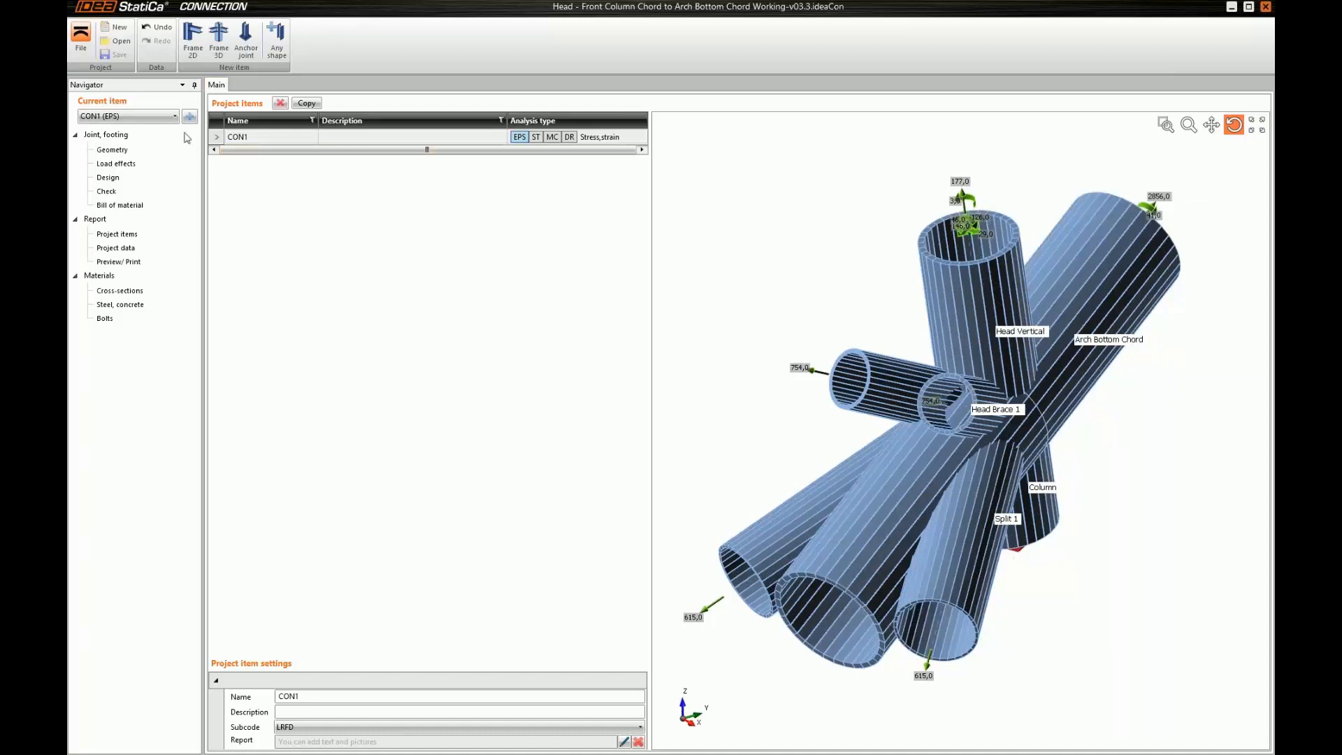
{"action": "left_click", "coordinate": [124, 151]}
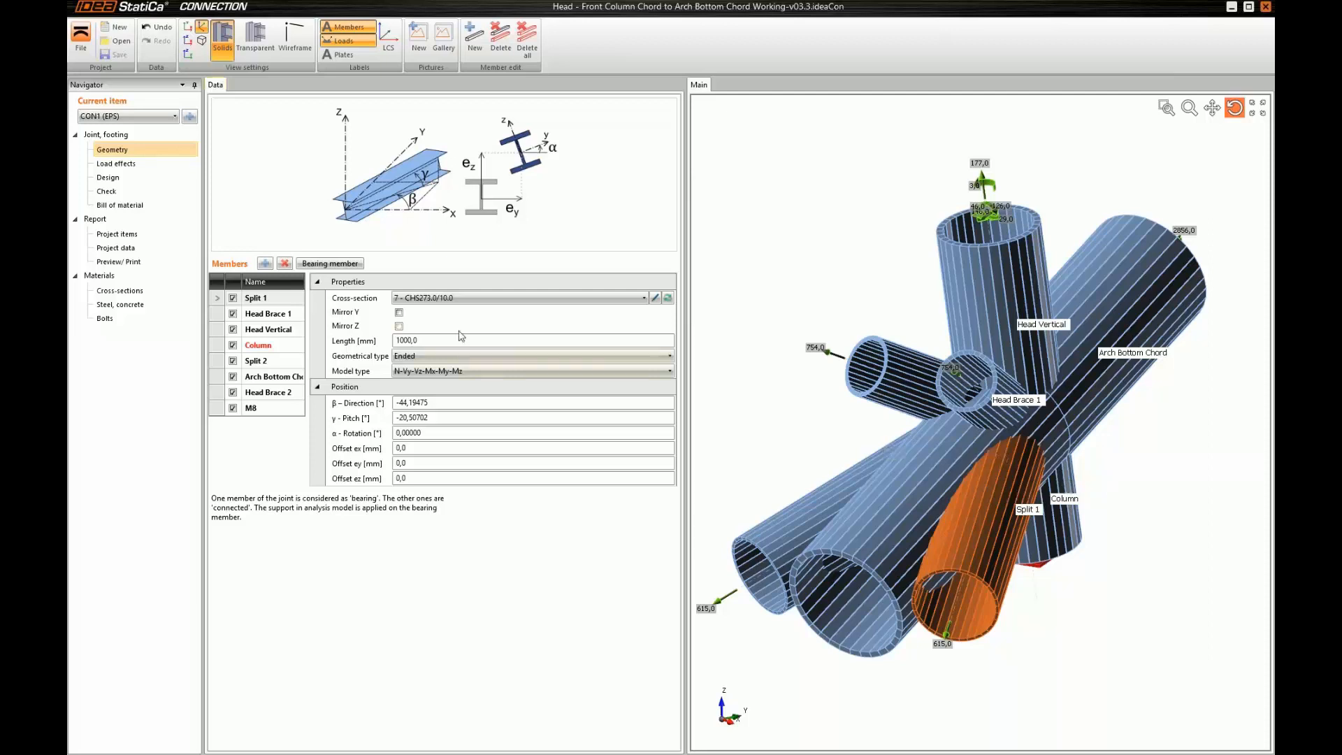
{"action": "left_click", "coordinate": [458, 403]}
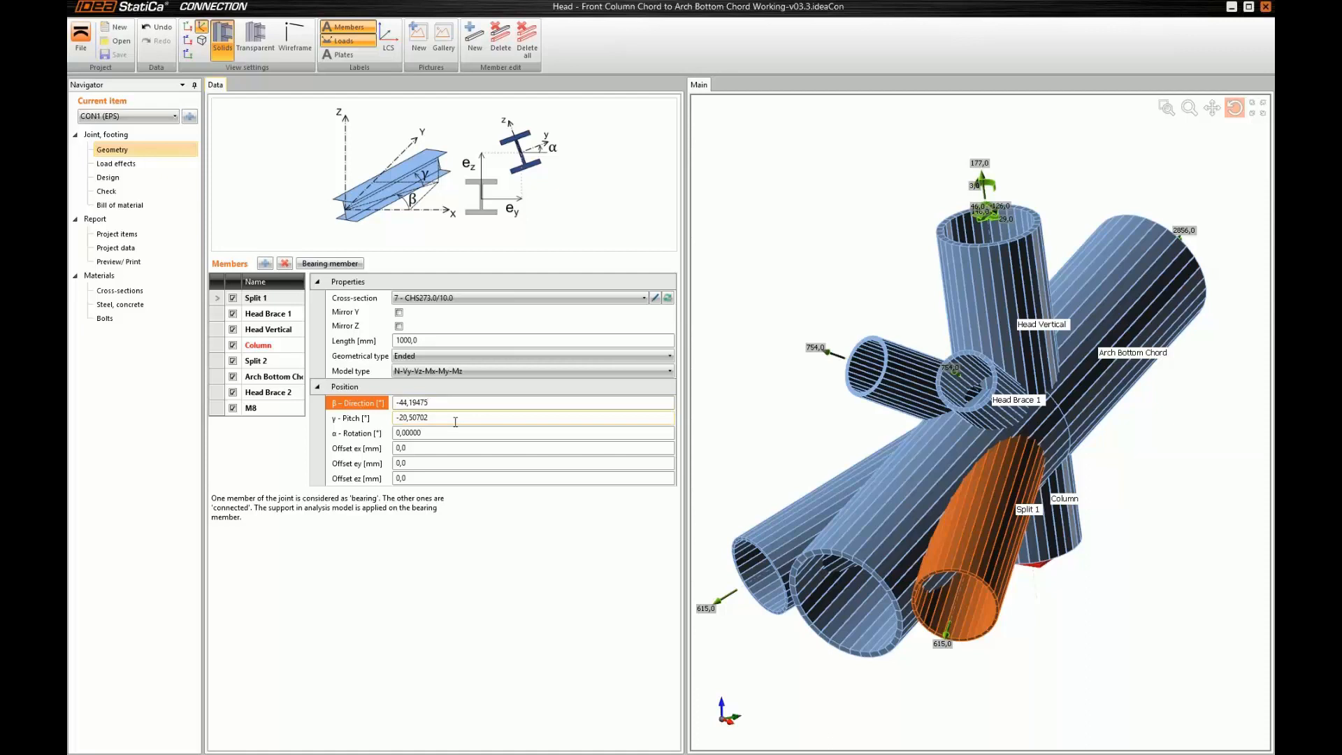
Review the internal forces in the joint's load effects, then inspect the model in the project items view
{"action": "left_click", "coordinate": [116, 163]}
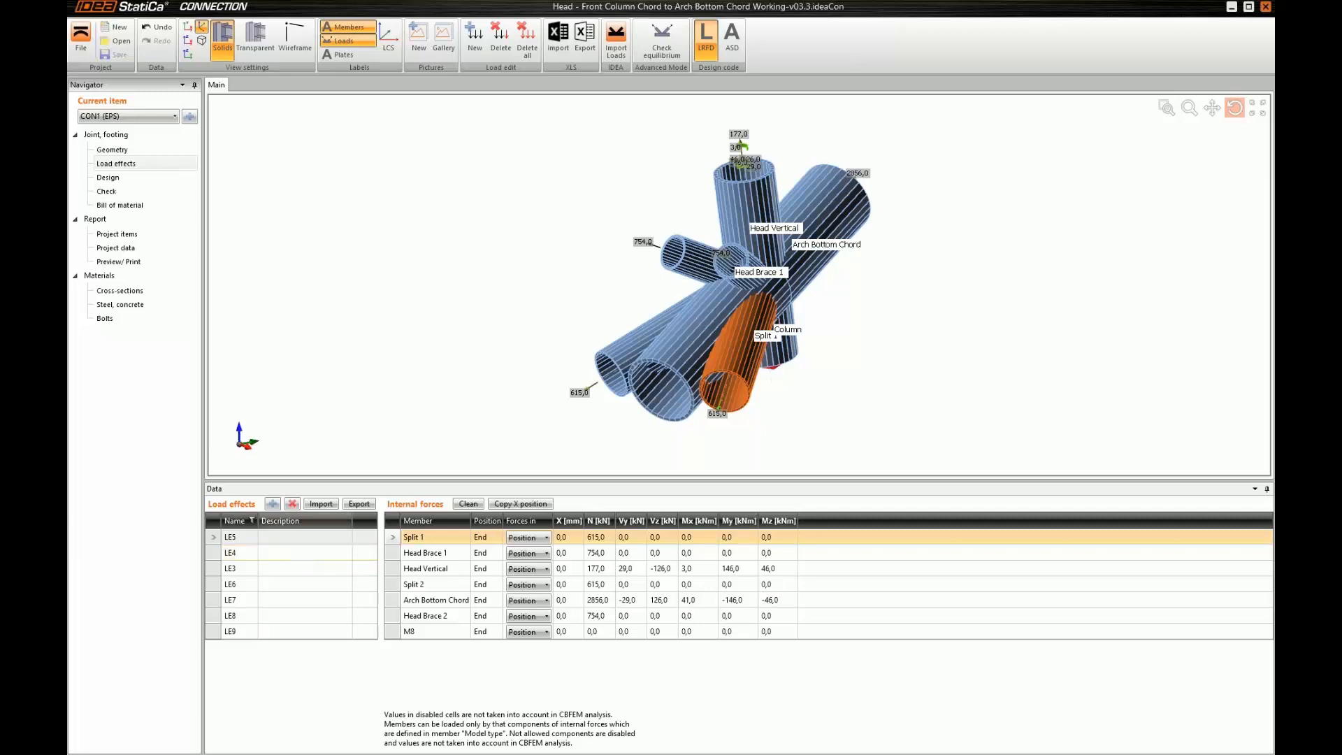
{"action": "left_click", "coordinate": [600, 376]}
{"action": "left_click_drag", "start_coordinate": [600, 376], "coordinate": [823, 225]}
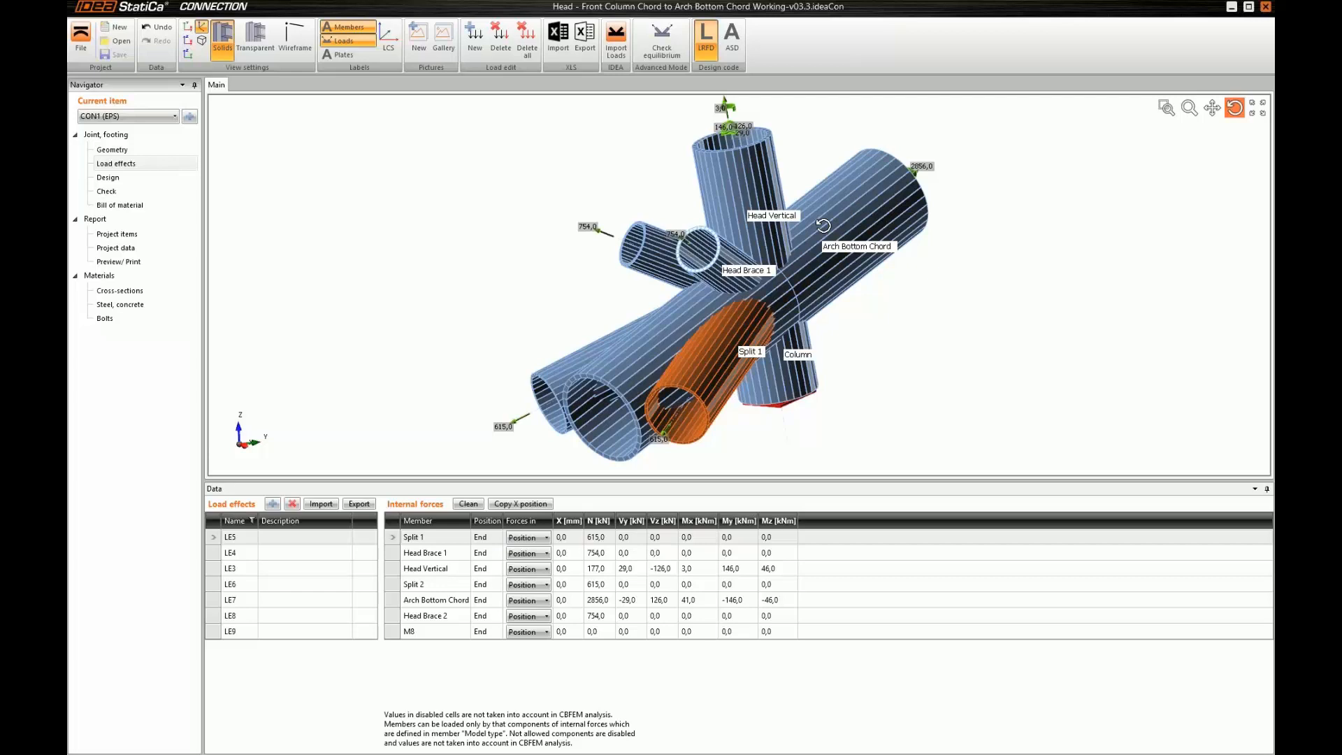
{"action": "left_click", "coordinate": [116, 234]}
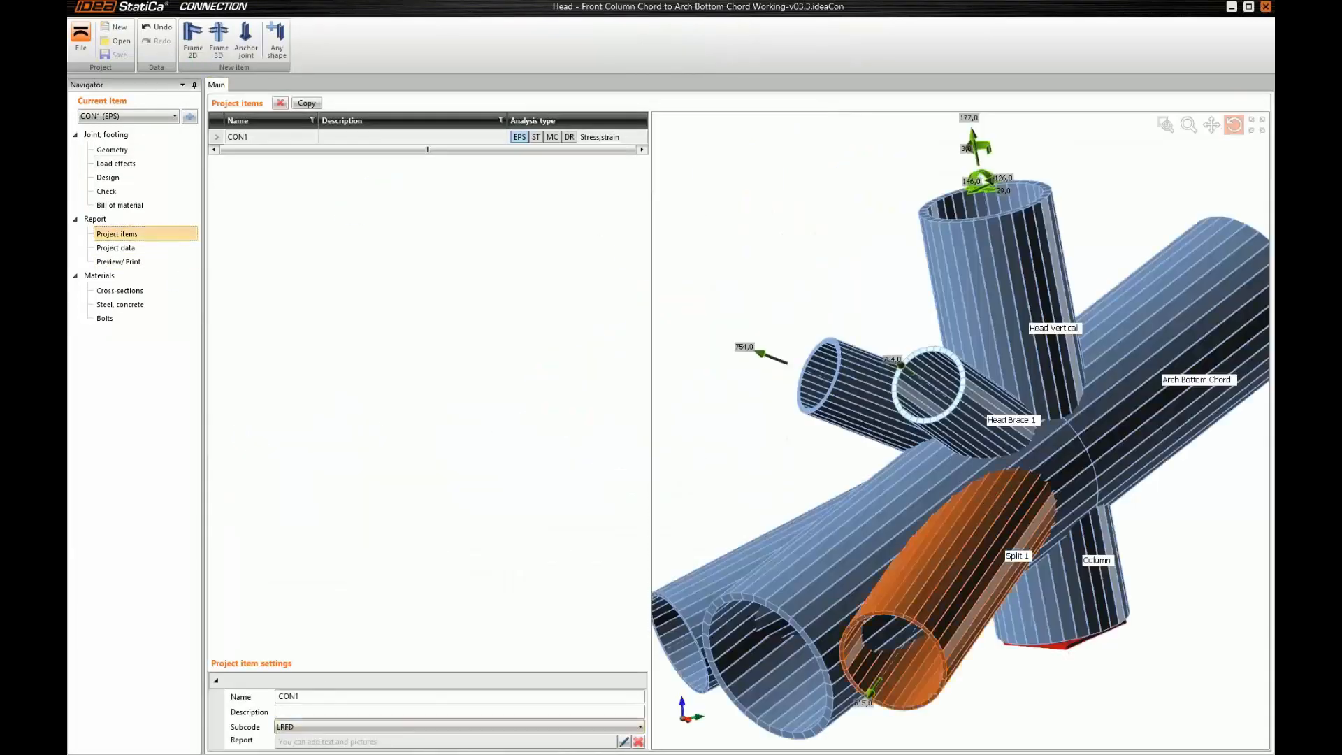
{"action": "middle_click_drag", "start_coordinate": [965, 466], "coordinate": [958, 466]}
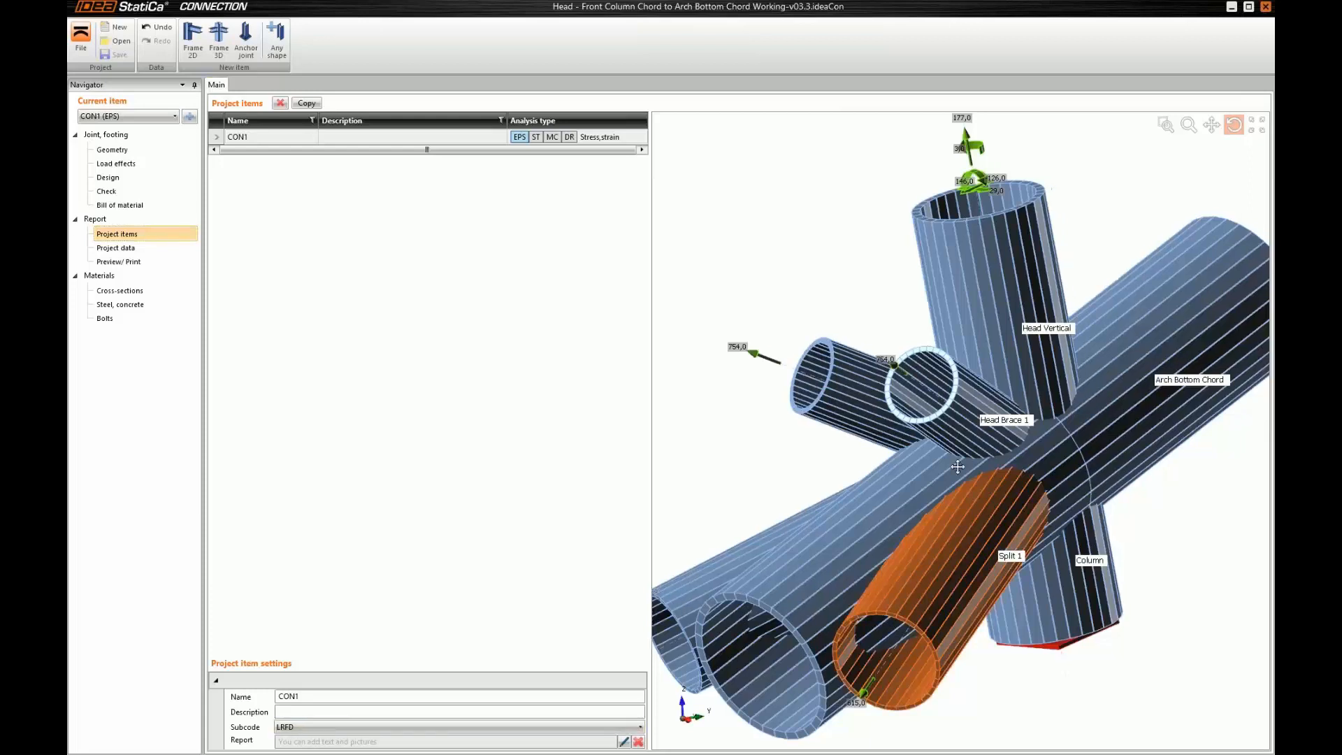
{"action": "scroll", "coordinate": [957, 466], "scroll_direction": "down", "scroll_amount": 5}
{"action": "scroll", "coordinate": [930, 475], "scroll_direction": "up", "scroll_amount": 3}
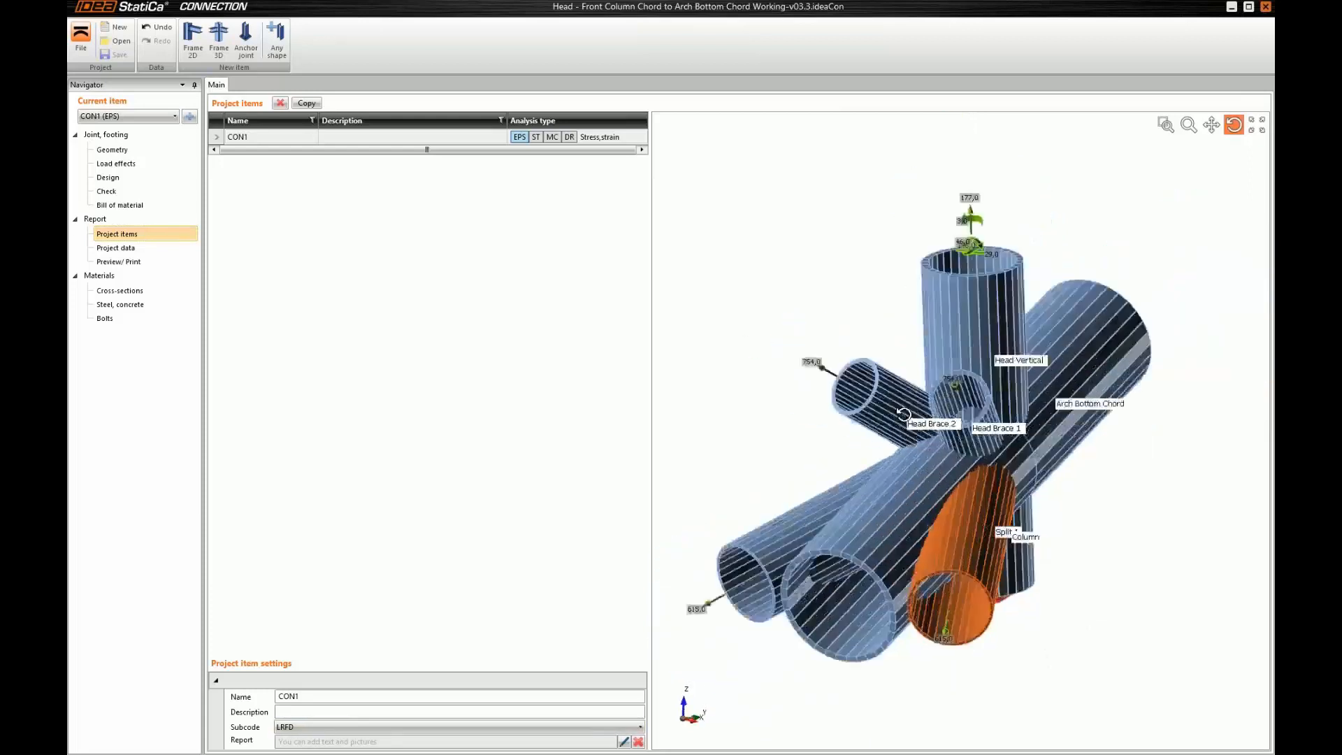
Rename the steel material "Edit of A36" to S355
{"action": "left_click", "coordinate": [137, 305]}
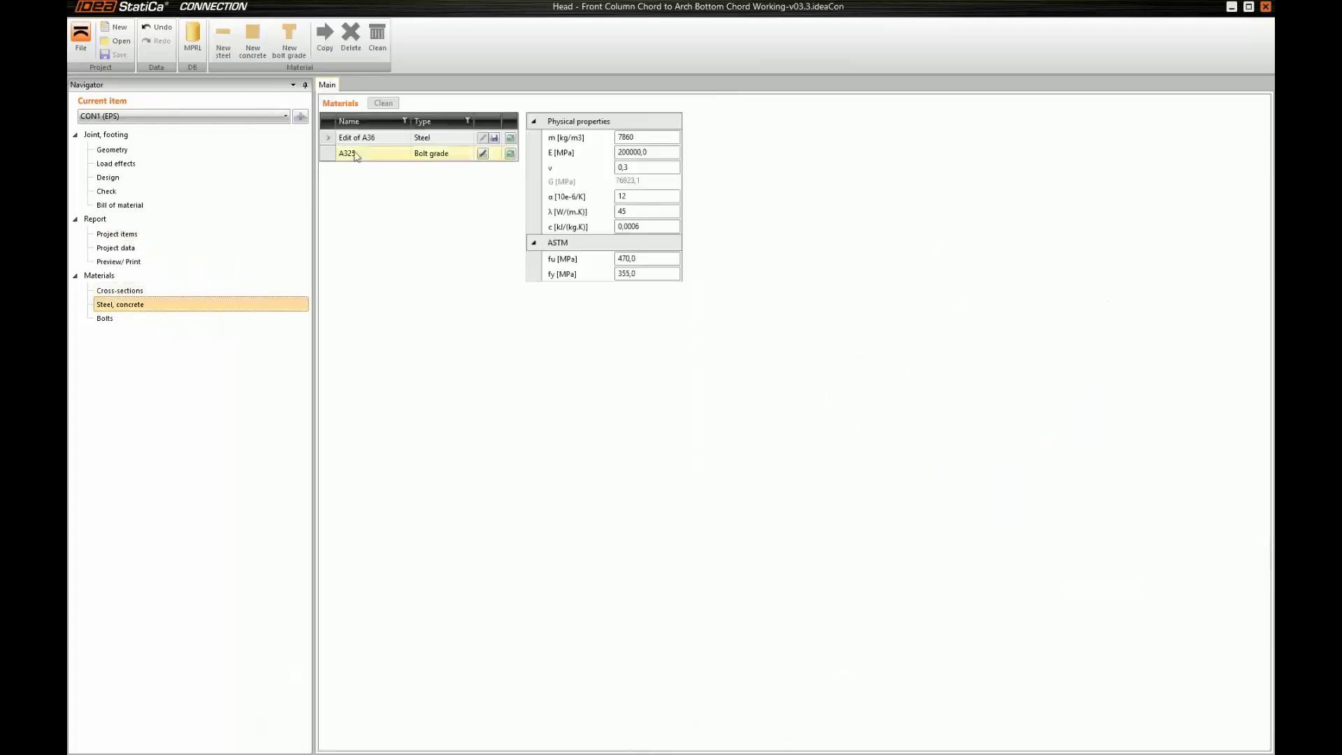
{"action": "double_click", "coordinate": [378, 138]}
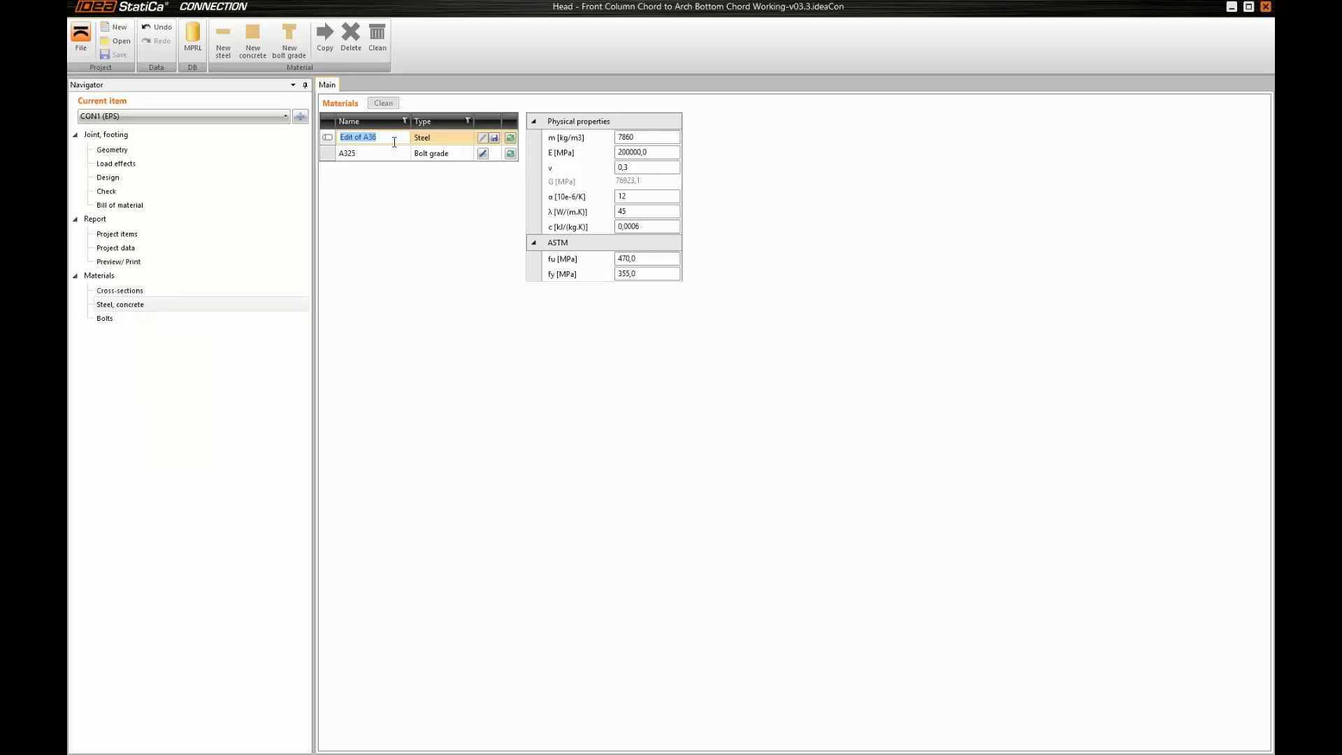
{"action": "type", "text": "S2"}
{"action": "type", "text": "55"}
{"action": "key", "text": "Return"}
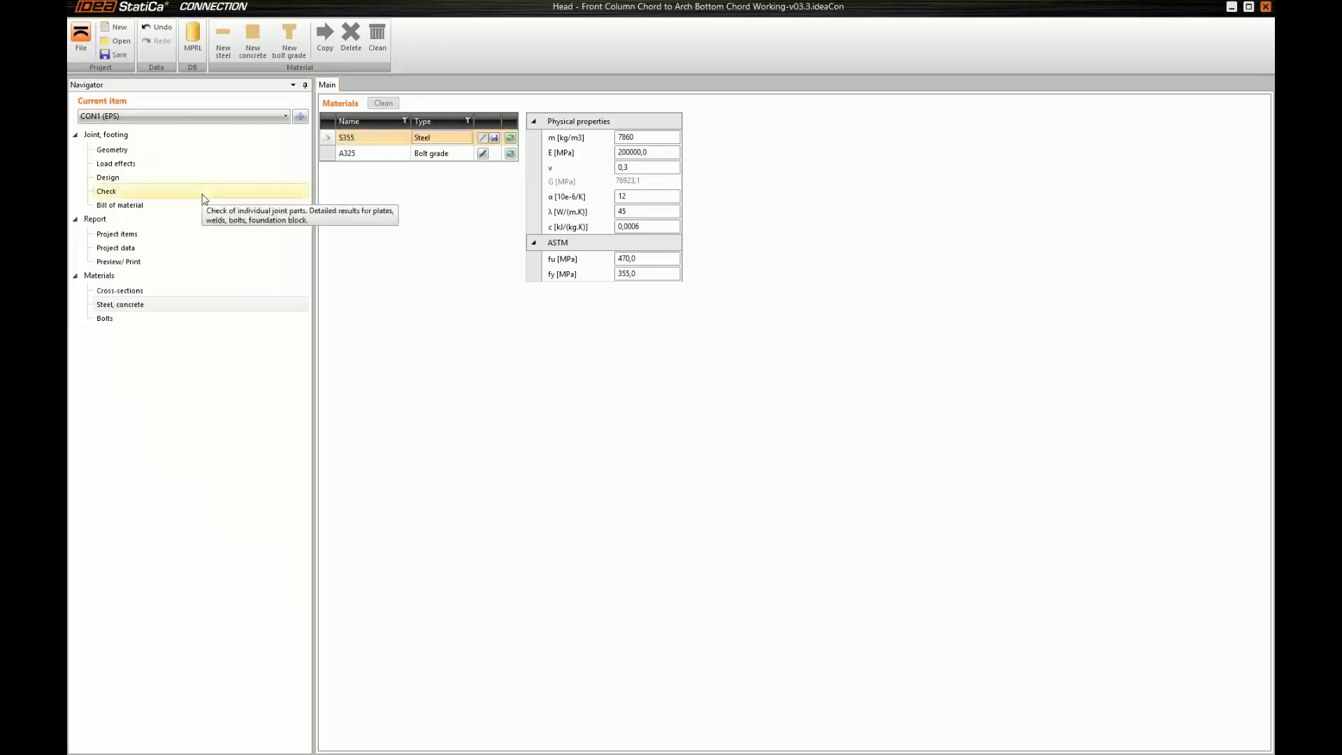
Open the joint's design section and display the members as transparent
{"action": "left_click", "coordinate": [161, 180]}
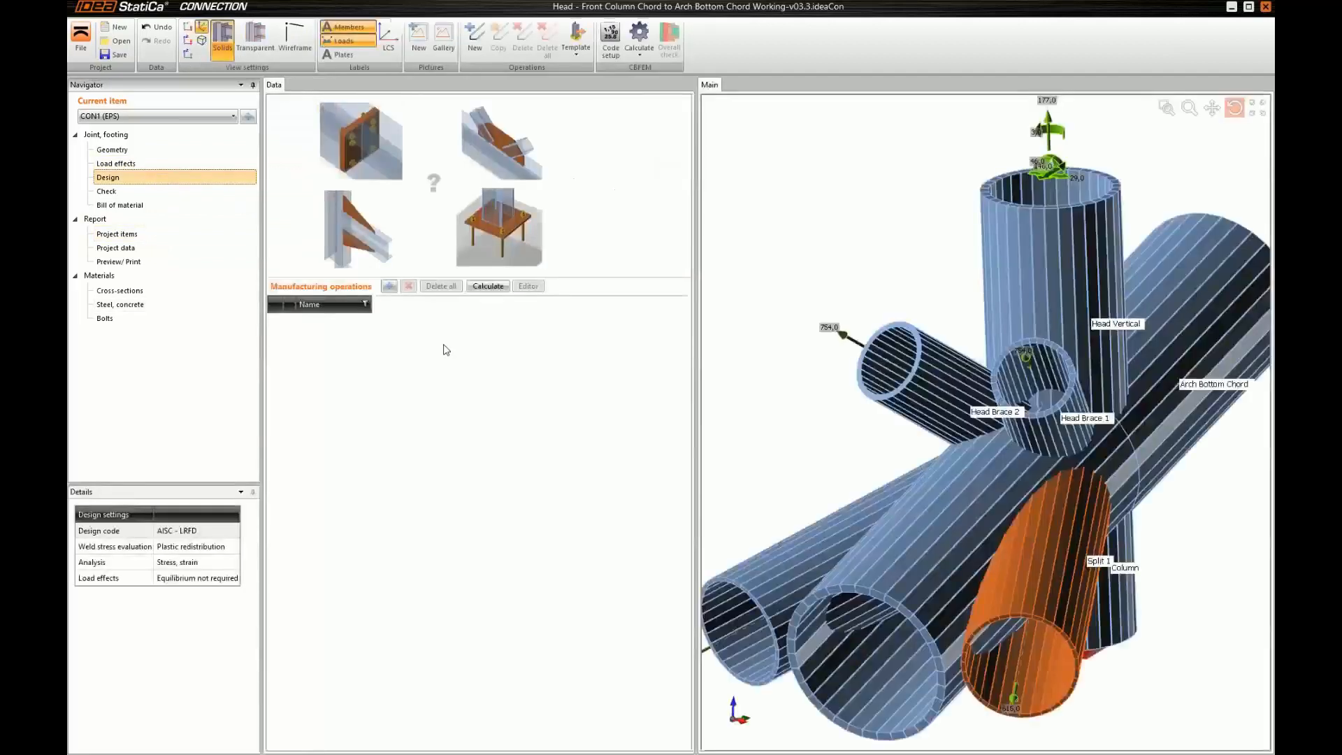
{"action": "middle_click_drag", "start_coordinate": [765, 283], "coordinate": [758, 282]}
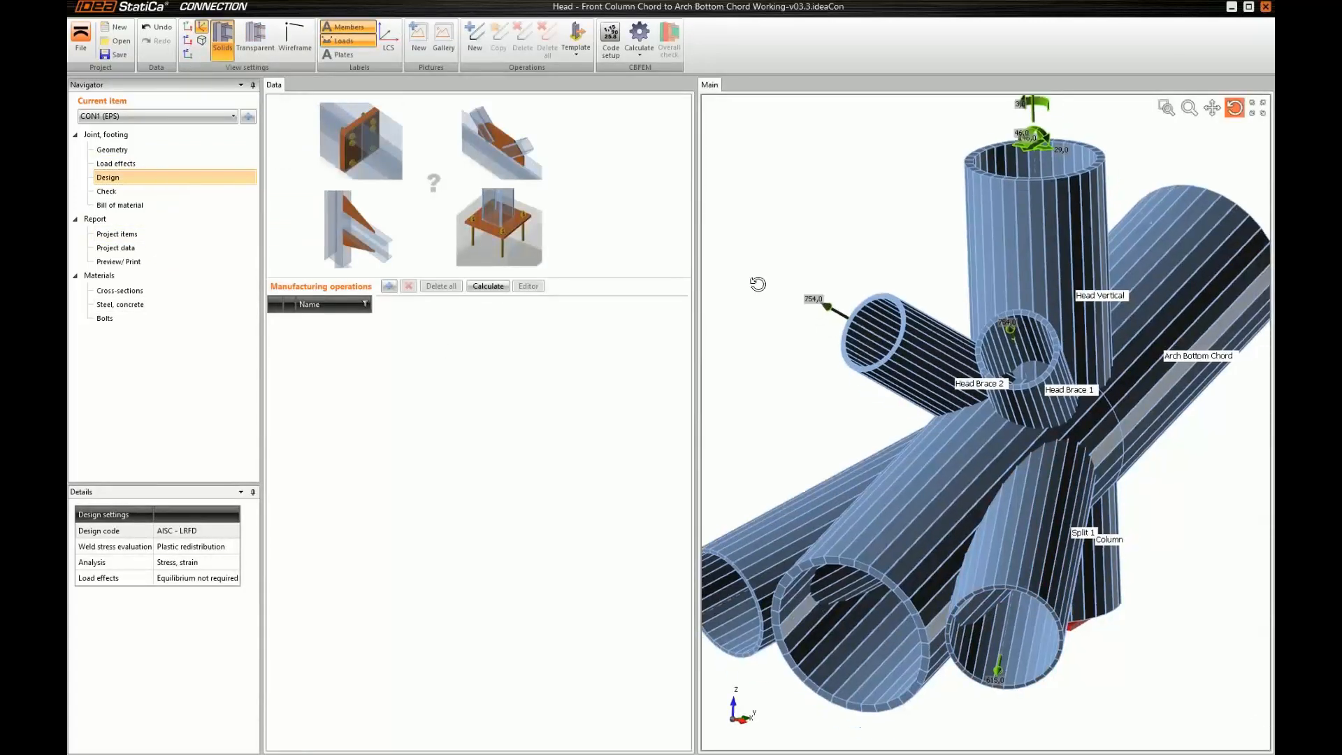
{"action": "scroll", "coordinate": [757, 284], "scroll_direction": "down", "scroll_amount": 3}
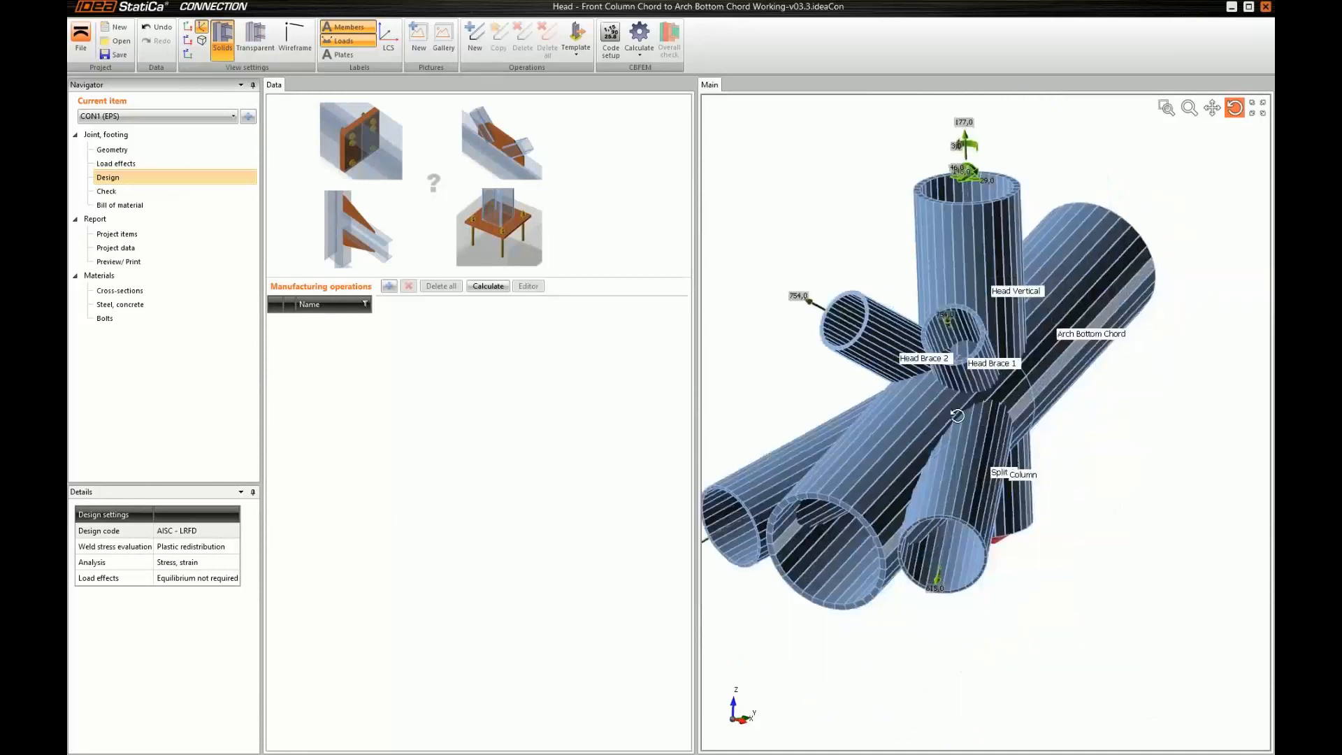
{"action": "left_click_drag", "start_coordinate": [956, 415], "coordinate": [920, 416]}
{"action": "left_click", "coordinate": [258, 44]}
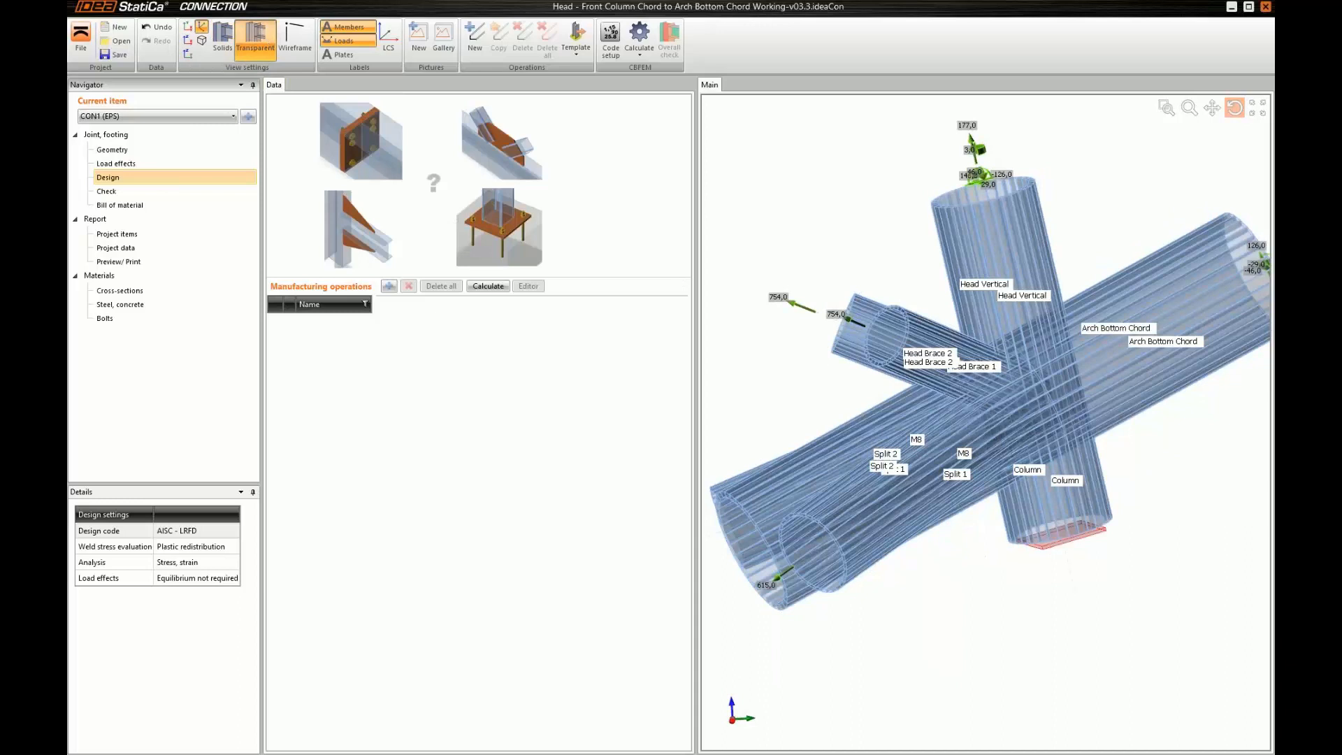
{"action": "middle_click_drag", "start_coordinate": [852, 371], "coordinate": [839, 364]}
{"action": "left_click_drag", "start_coordinate": [839, 364], "coordinate": [1061, 430]}
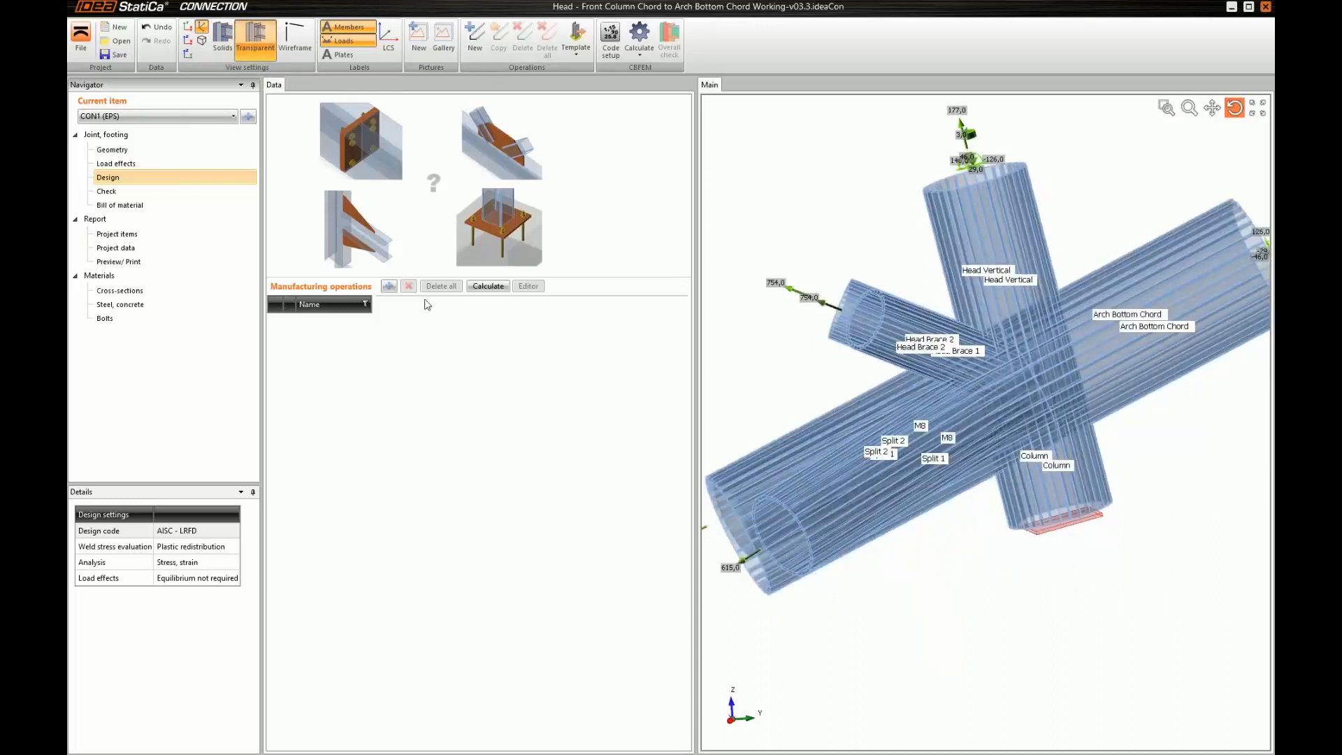
Add a cut operation that trims Head Vertical by Column using the Mitre cut method
{"action": "left_click", "coordinate": [390, 286]}
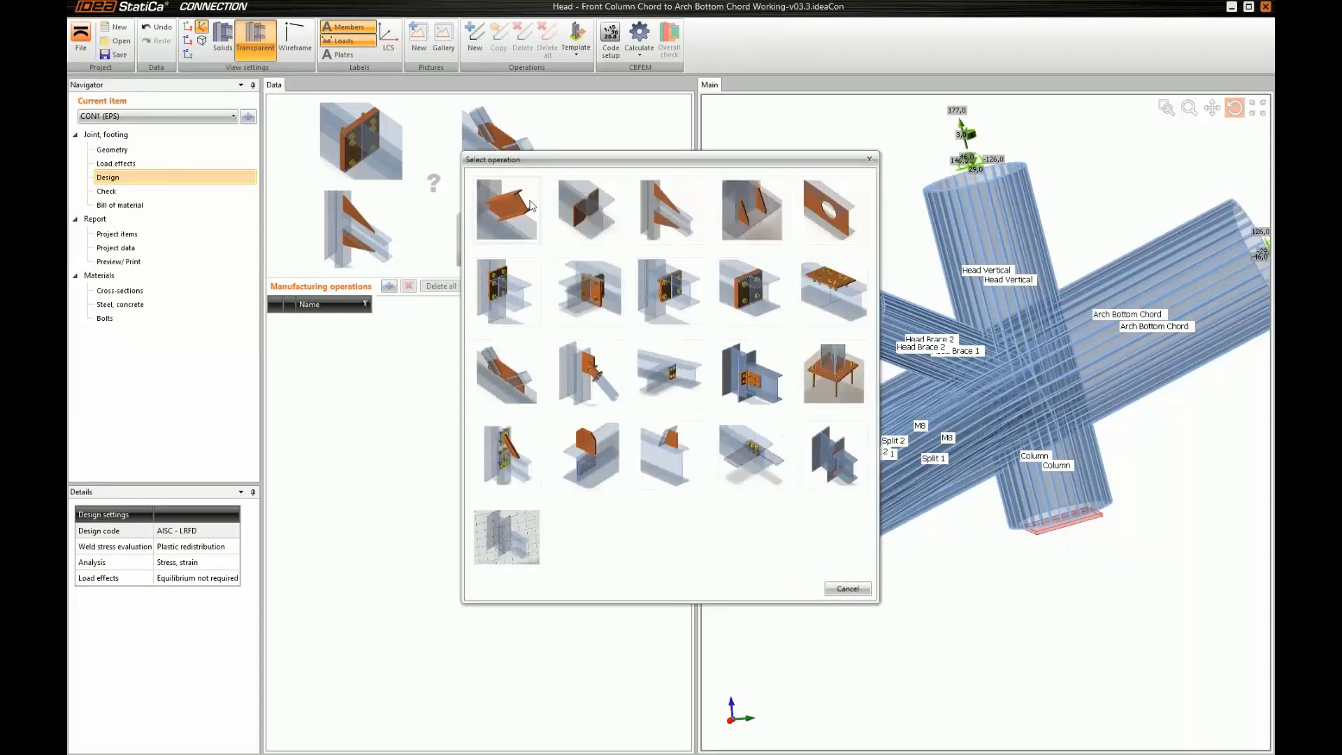
{"action": "left_click", "coordinate": [531, 205]}
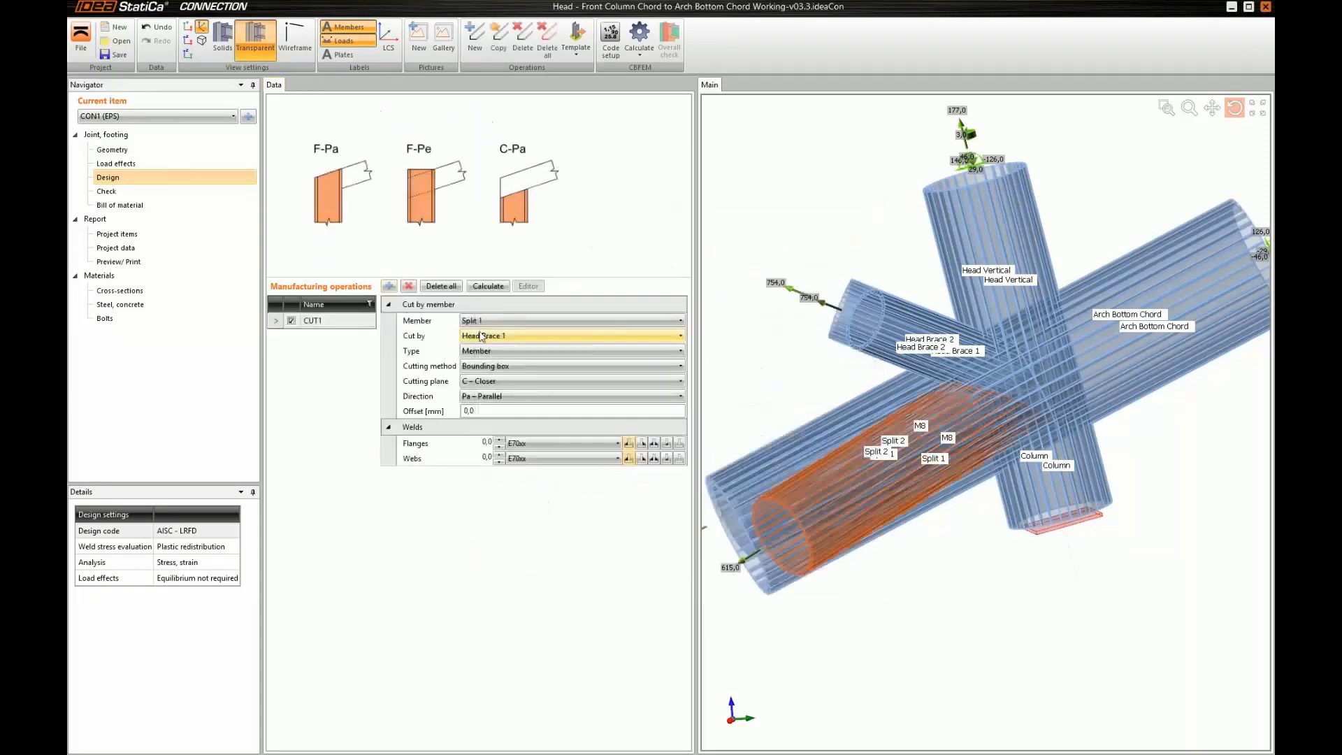
{"action": "left_click", "coordinate": [485, 322]}
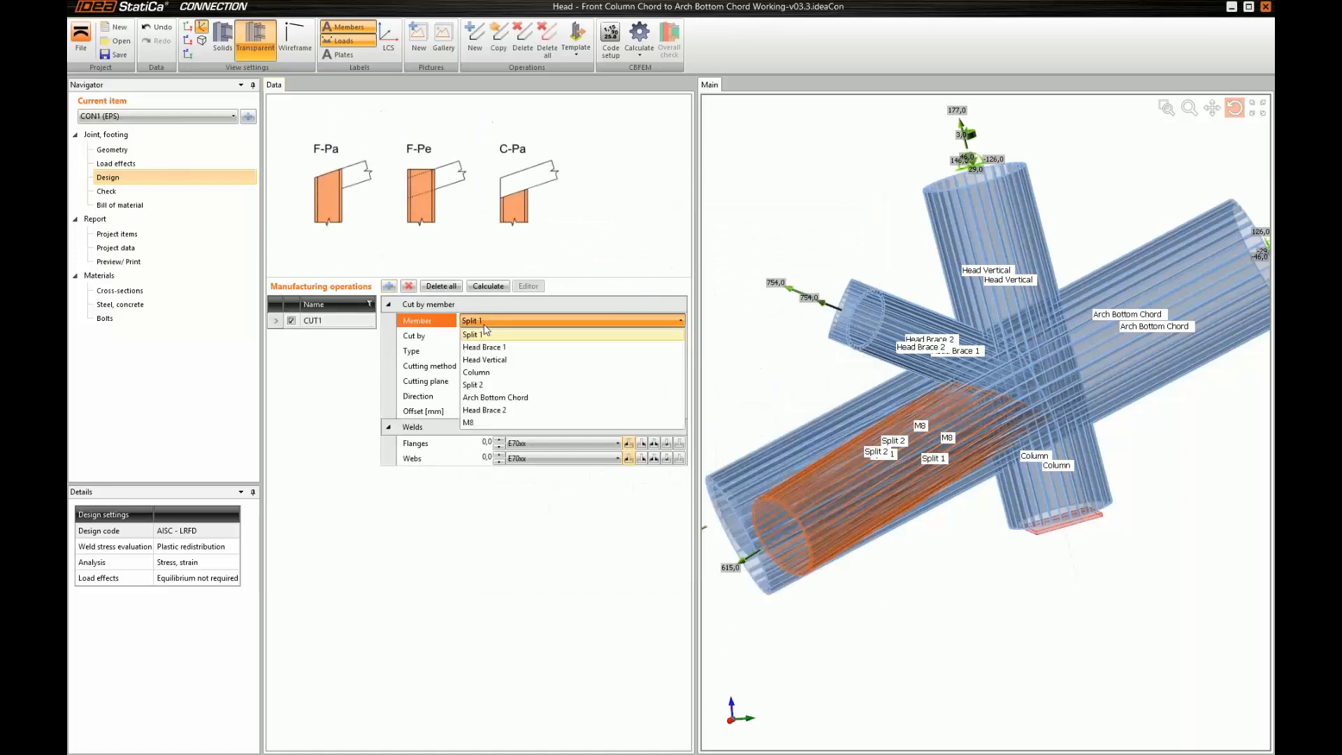
{"action": "left_click", "coordinate": [483, 360]}
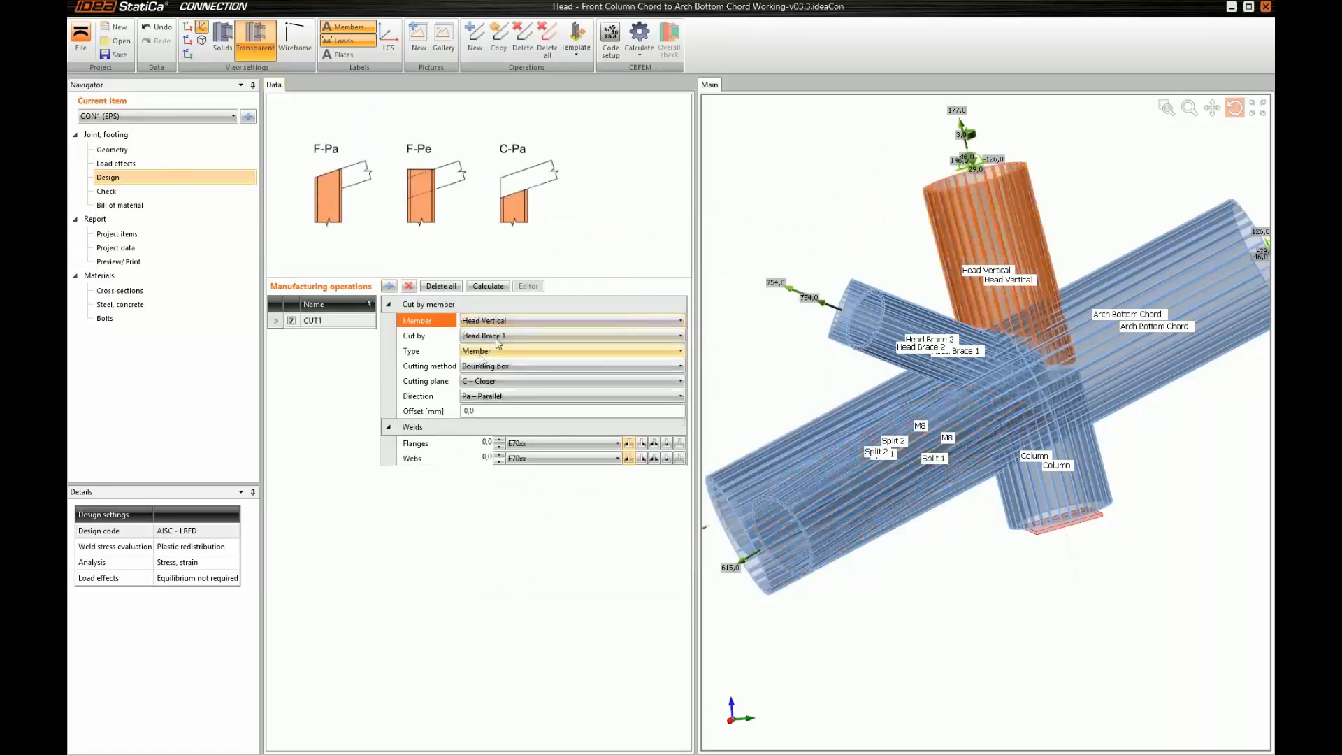
{"action": "left_click", "coordinate": [496, 336]}
{"action": "left_click", "coordinate": [477, 375]}
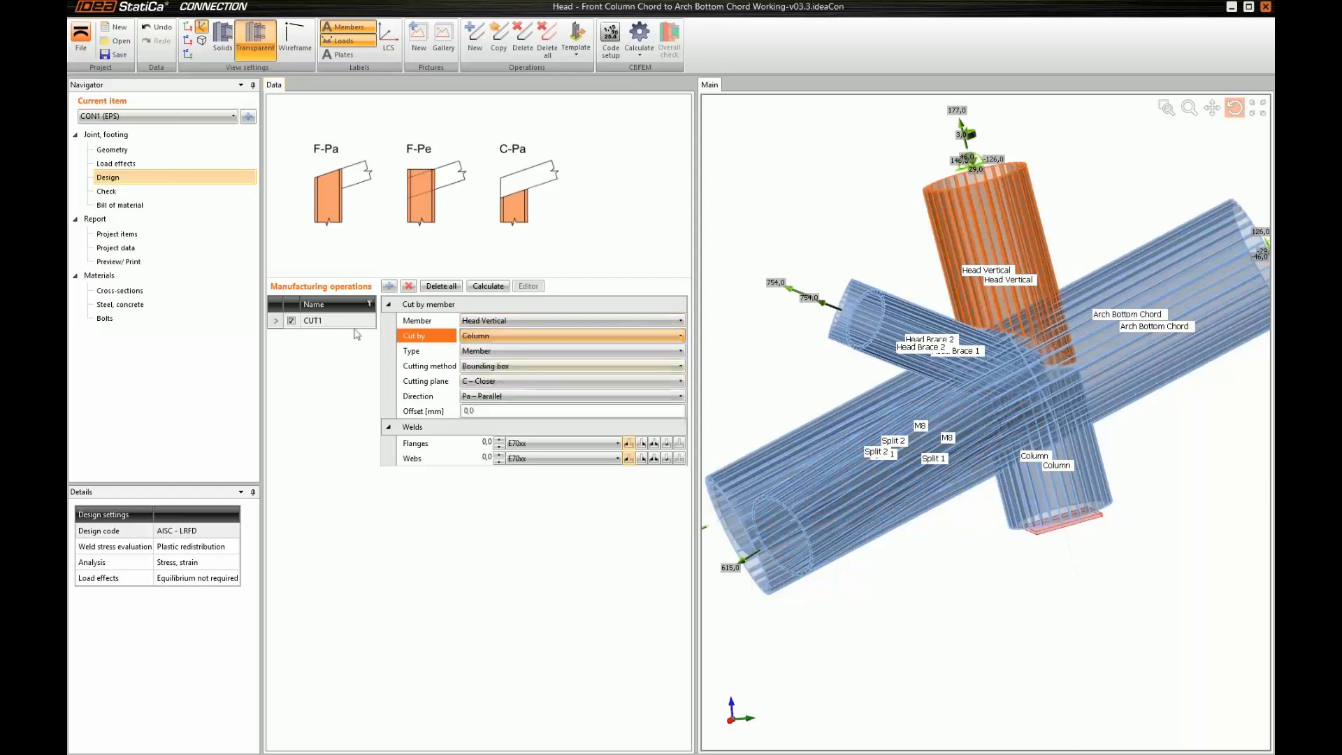
{"action": "left_click", "coordinate": [482, 365]}
{"action": "left_click", "coordinate": [479, 405]}
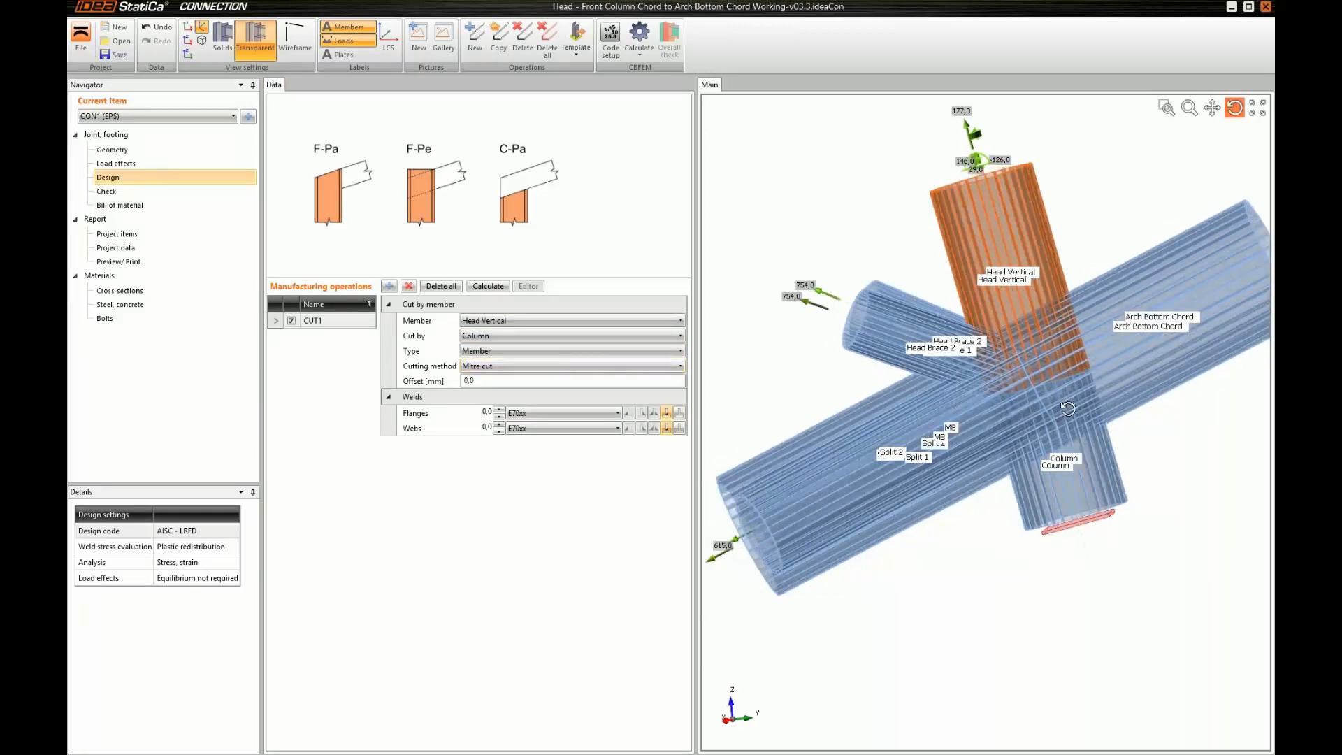
Rename the Head Vertical cut operation as "Head to column"
{"action": "scroll", "coordinate": [1034, 383], "scroll_direction": "up", "scroll_amount": 4}
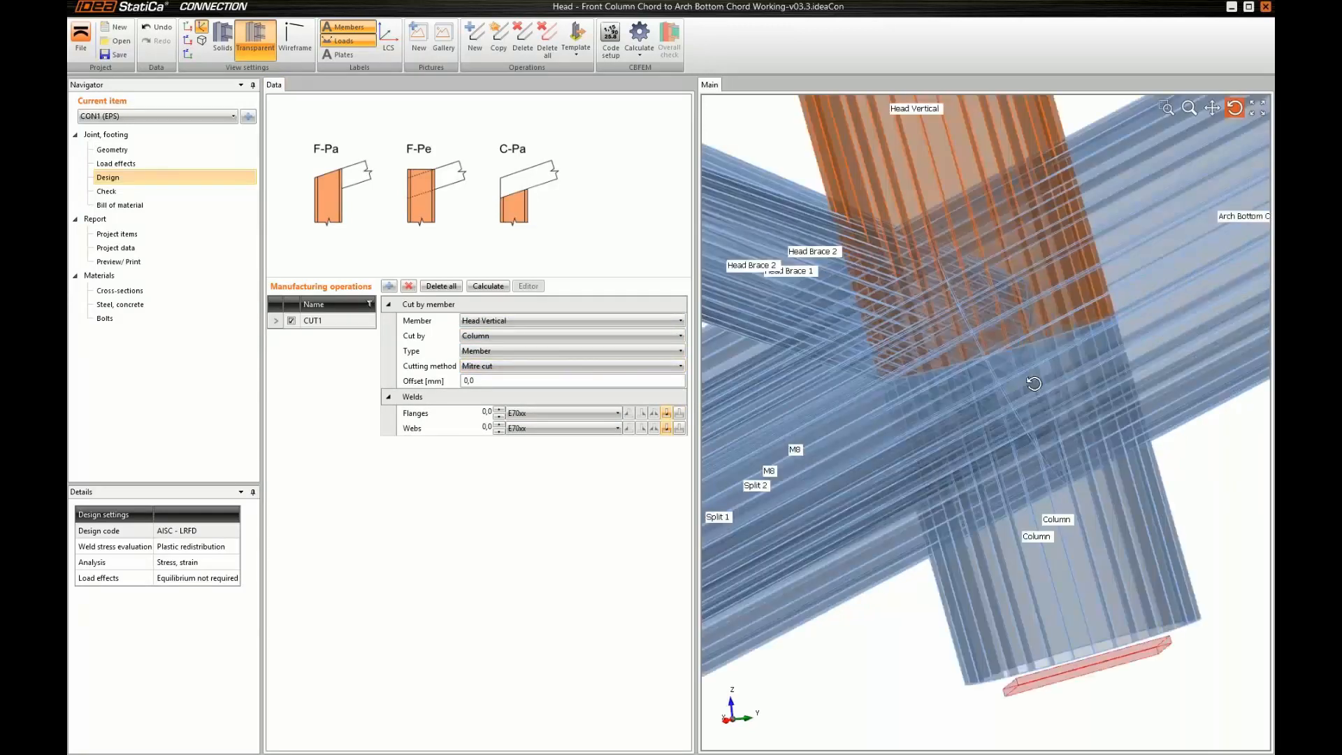
{"action": "scroll", "coordinate": [1041, 382], "scroll_direction": "down", "scroll_amount": 2}
{"action": "scroll", "coordinate": [1027, 383], "scroll_direction": "down", "scroll_amount": 2}
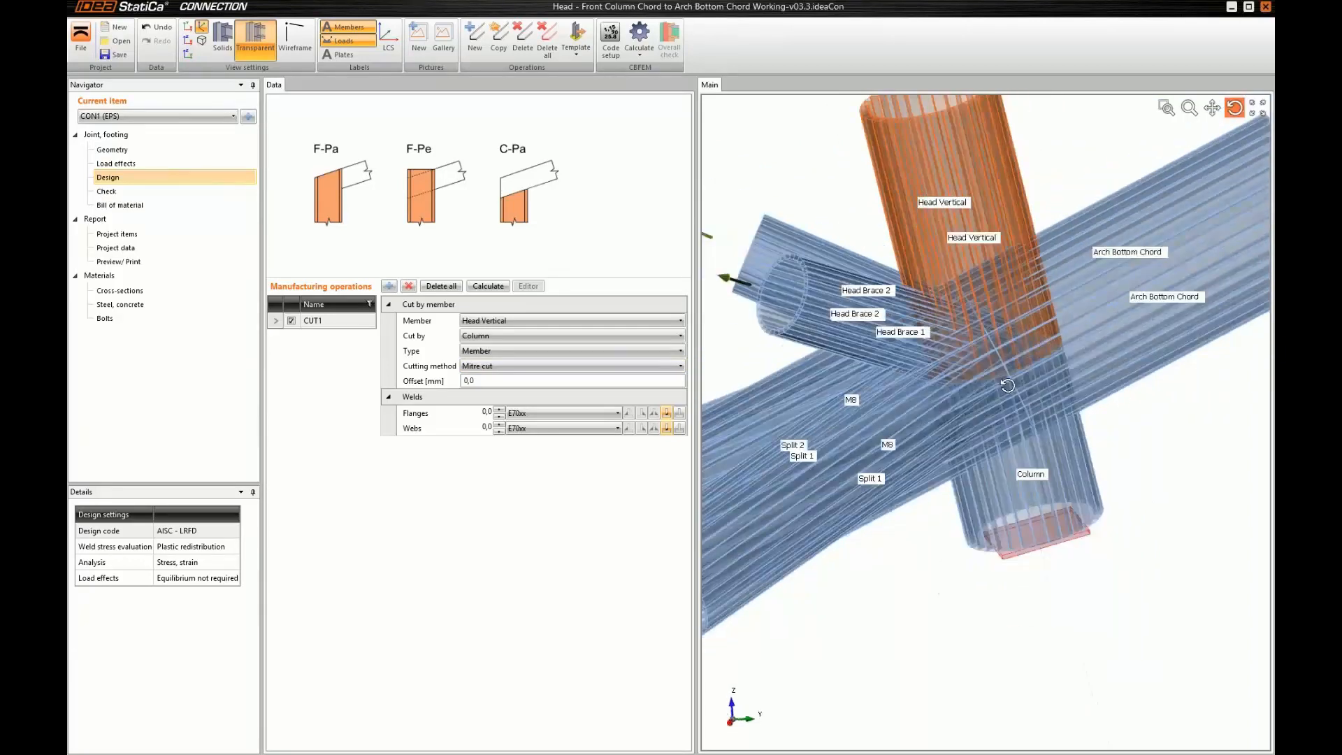
{"action": "double_click", "coordinate": [329, 321]}
{"action": "type", "text": "H"}
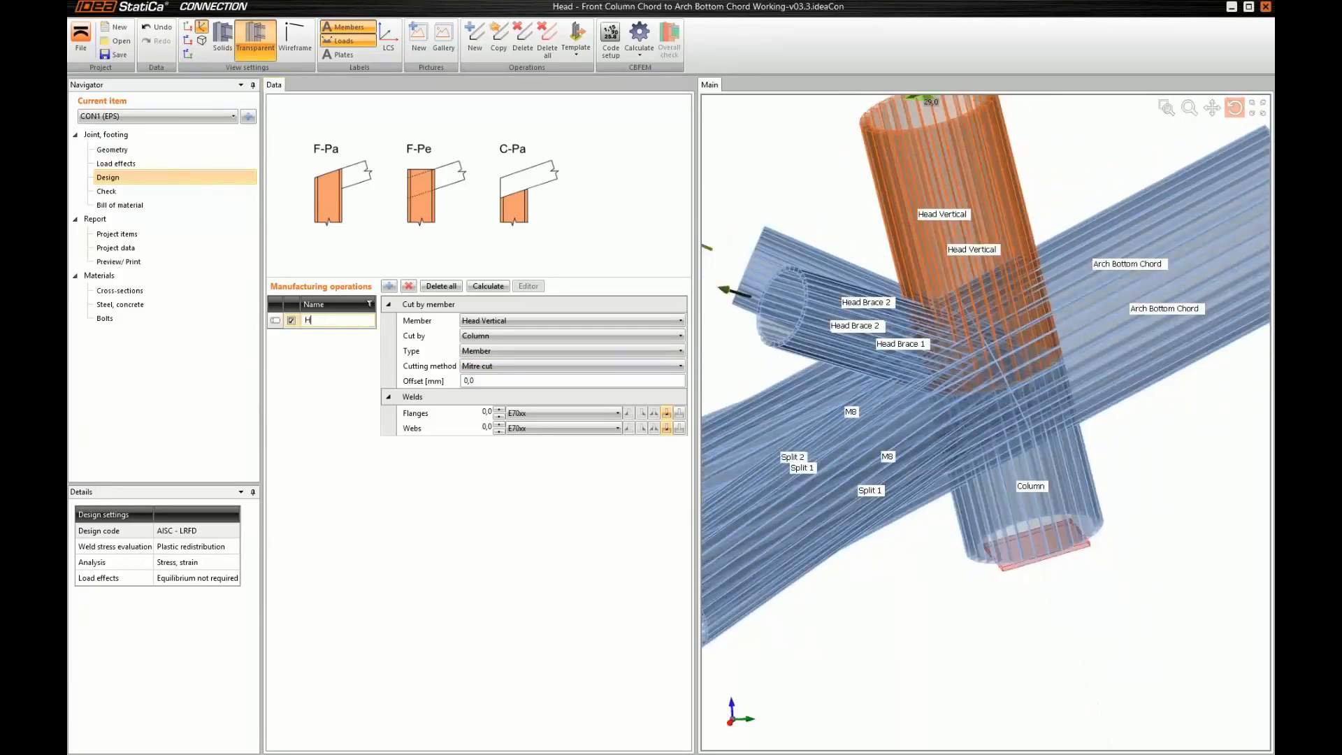
{"action": "type", "text": "ead to column"}
{"action": "key", "text": "Return"}
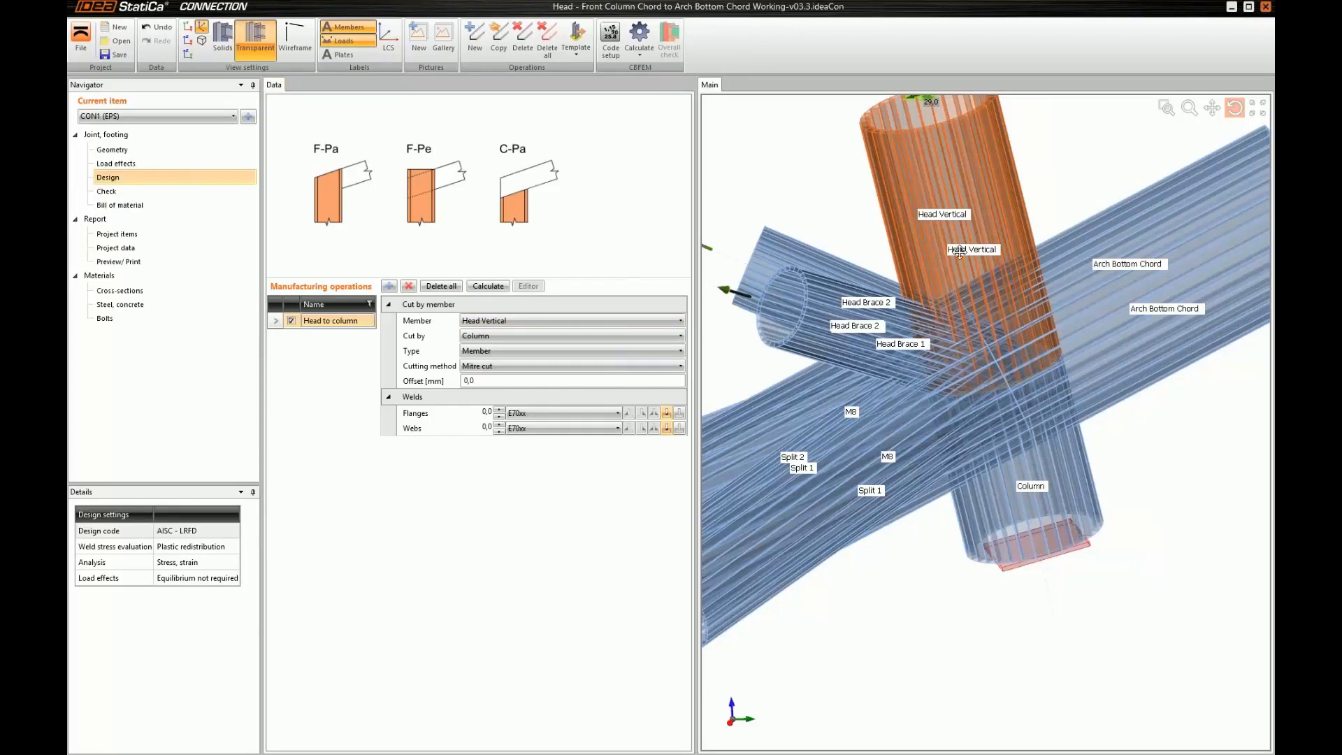
Add a second cut operation and name it "Arch to M8"
{"action": "middle_click_drag", "start_coordinate": [960, 252], "coordinate": [959, 250]}
{"action": "right_click_drag", "start_coordinate": [959, 250], "coordinate": [983, 287]}
{"action": "middle_click_drag", "start_coordinate": [983, 287], "coordinate": [1003, 332]}
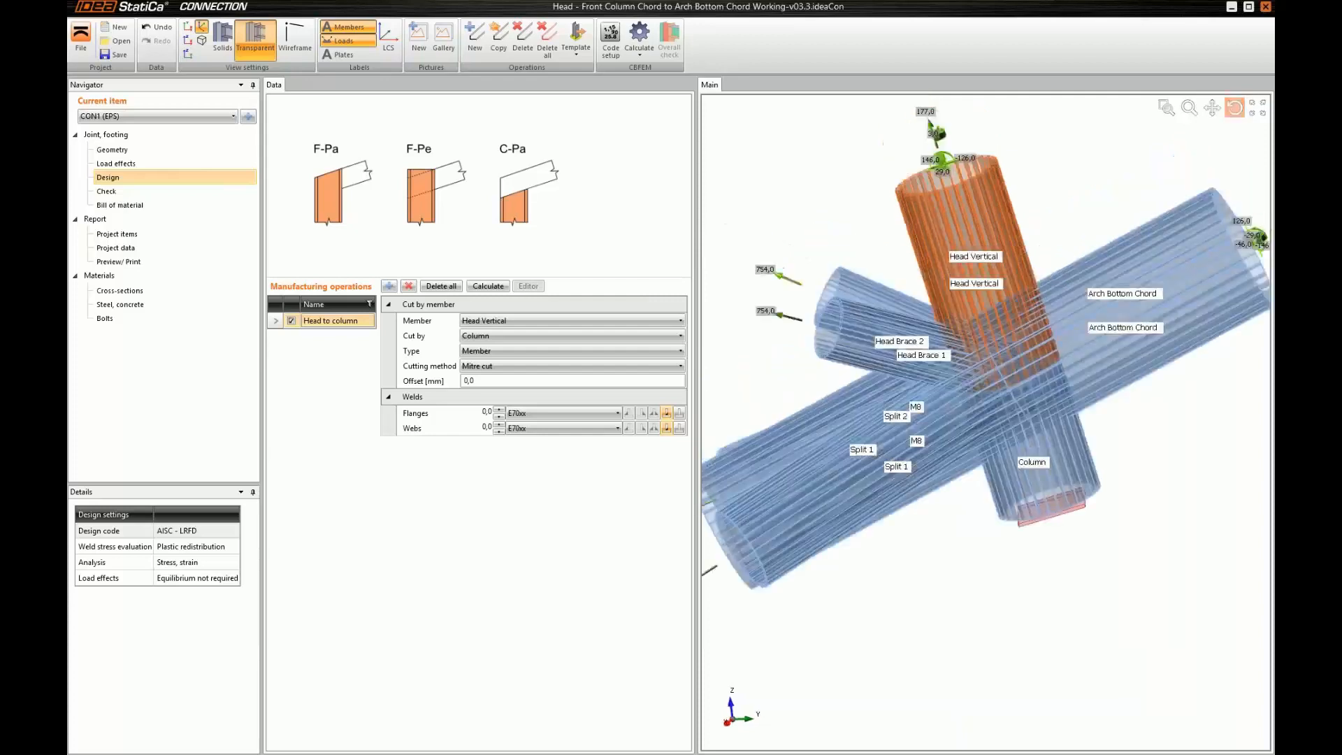
{"action": "scroll", "coordinate": [1041, 293], "scroll_direction": "up", "scroll_amount": 2}
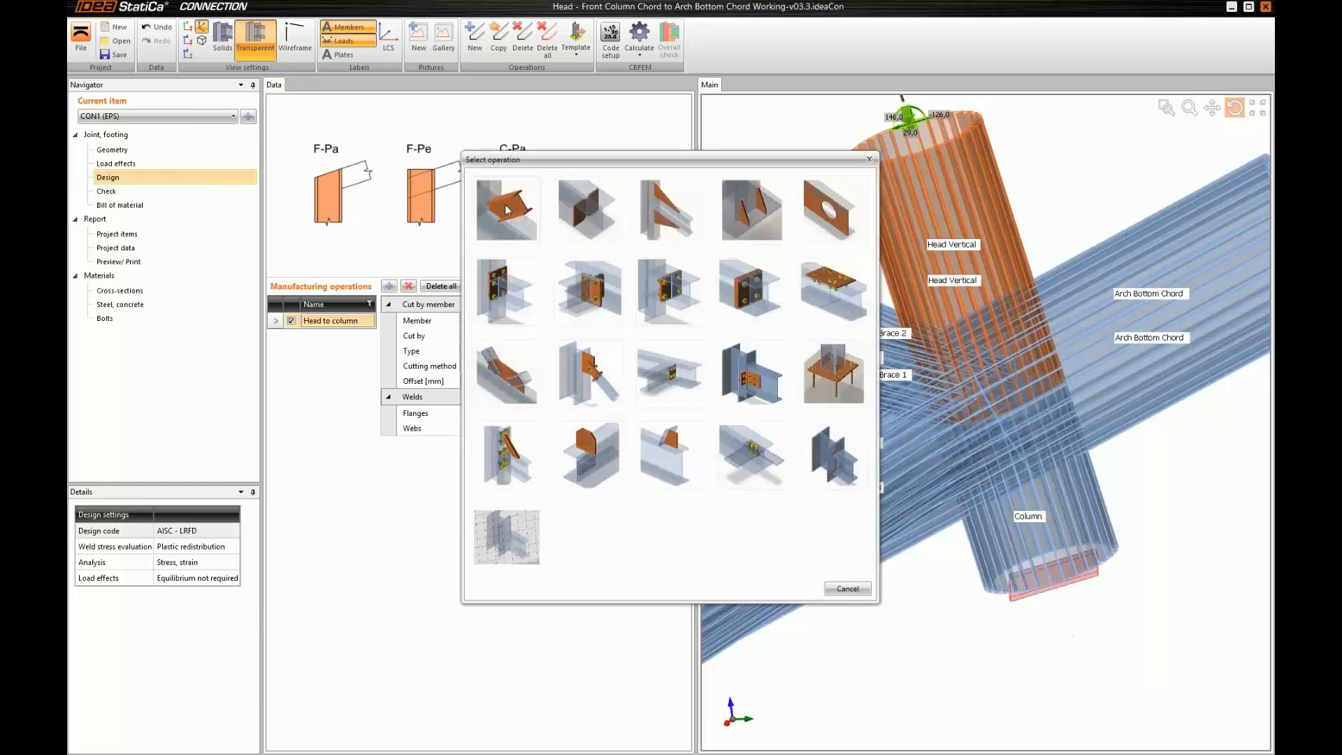
{"action": "left_click", "coordinate": [507, 209]}
{"action": "type", "text": "Ar"}
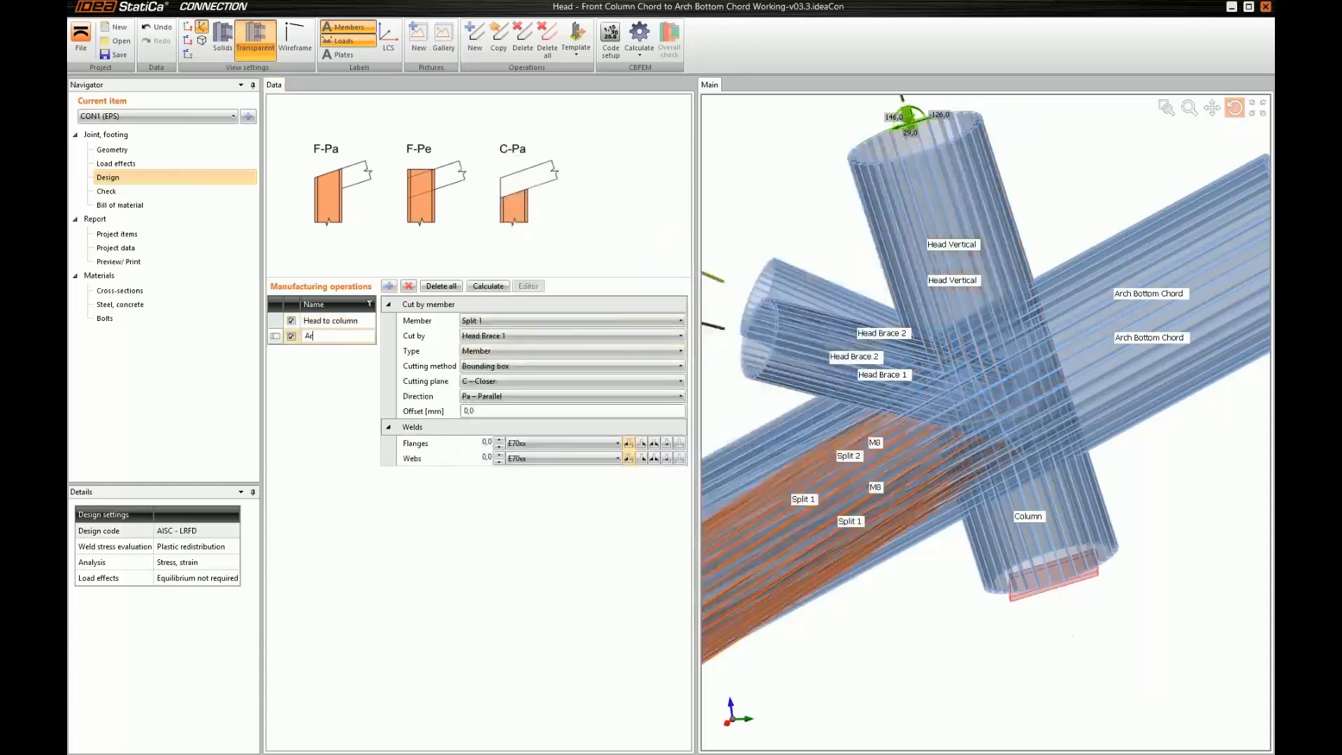
{"action": "type", "text": "ch to M8"}
{"action": "key", "text": "Return"}
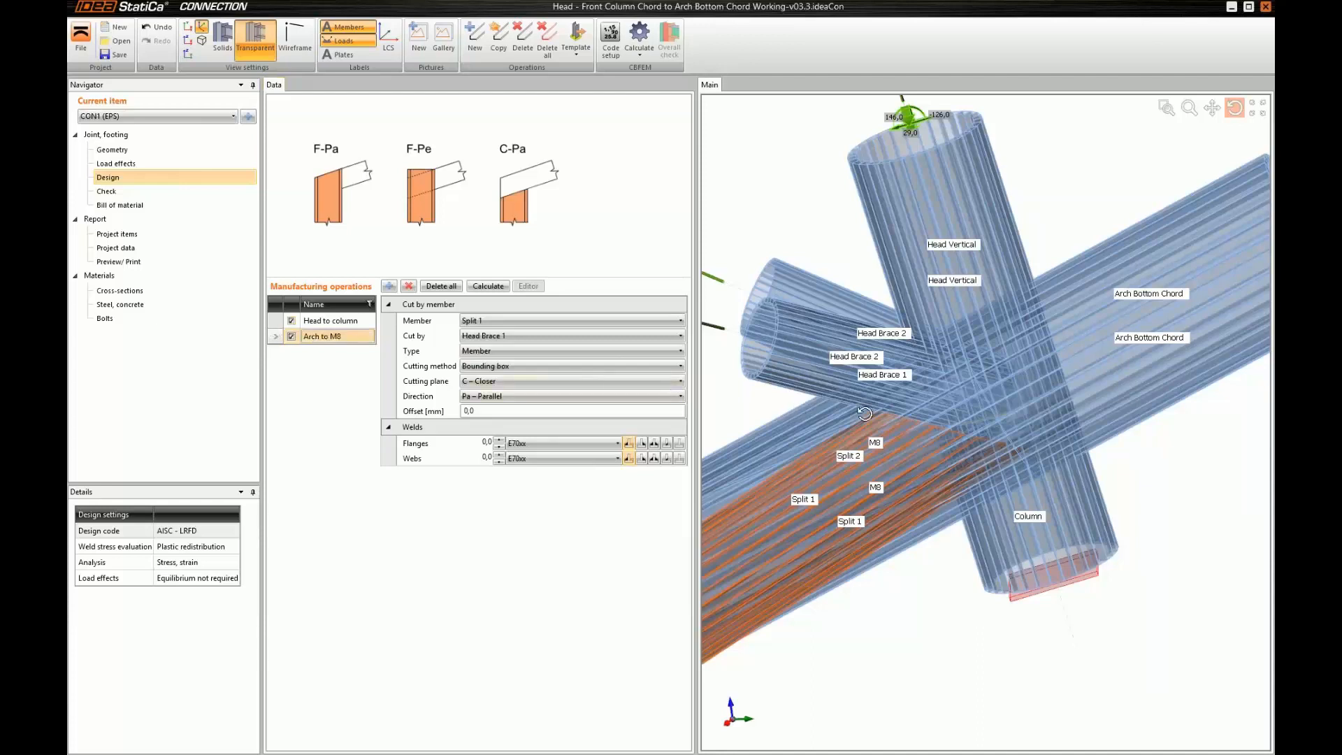
Set the "Arch to M8" operation to cut Arch Bottom Chord by M8 using the Mitre cut method
{"action": "middle_click_drag", "start_coordinate": [865, 413], "coordinate": [882, 408]}
{"action": "right_click_drag", "start_coordinate": [882, 409], "coordinate": [949, 412]}
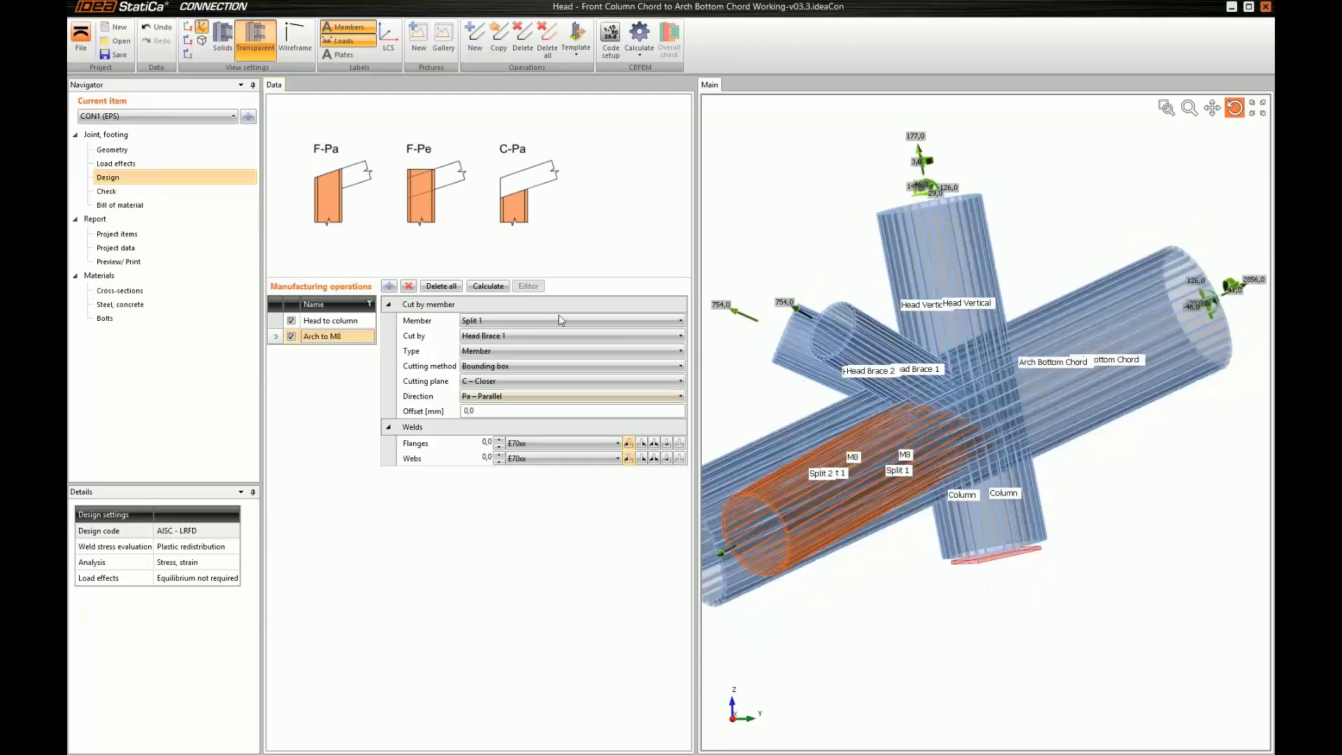
{"action": "left_click", "coordinate": [510, 320]}
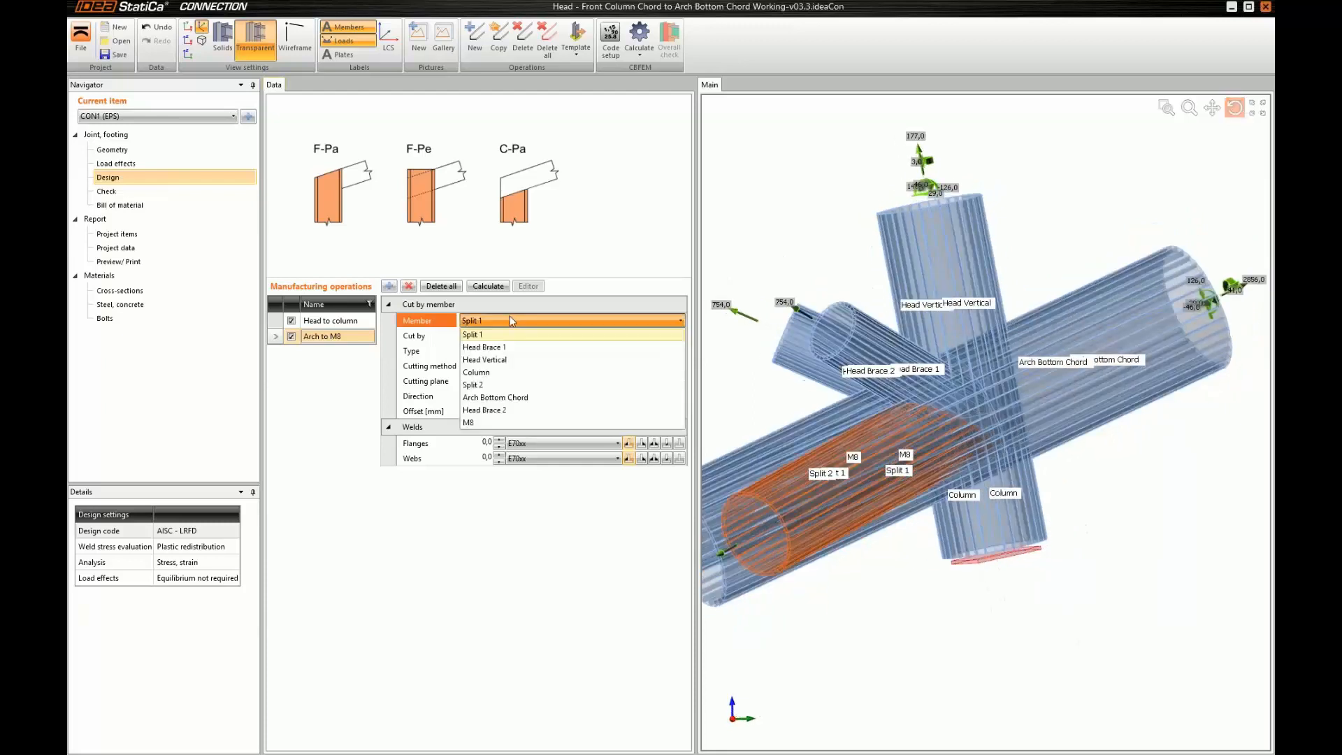
{"action": "left_click", "coordinate": [660, 400]}
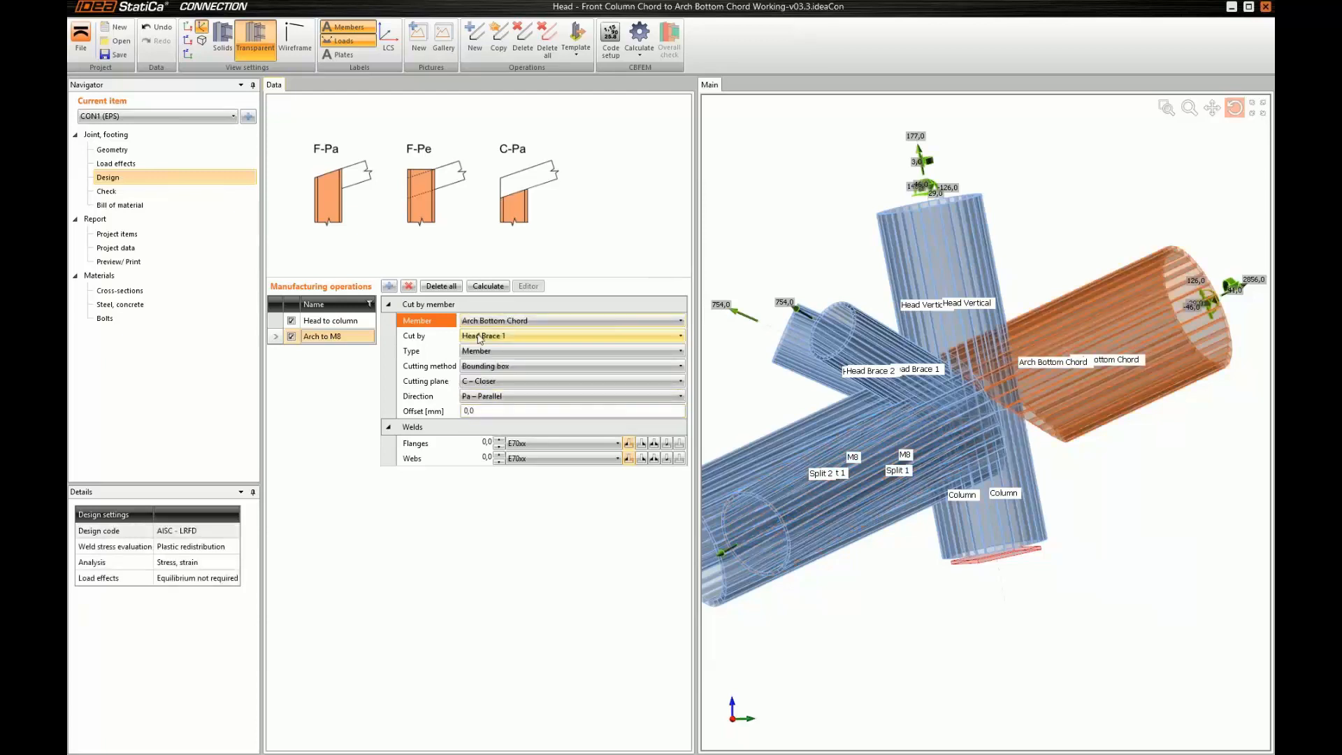
{"action": "left_click", "coordinate": [570, 336]}
{"action": "left_click", "coordinate": [507, 378]}
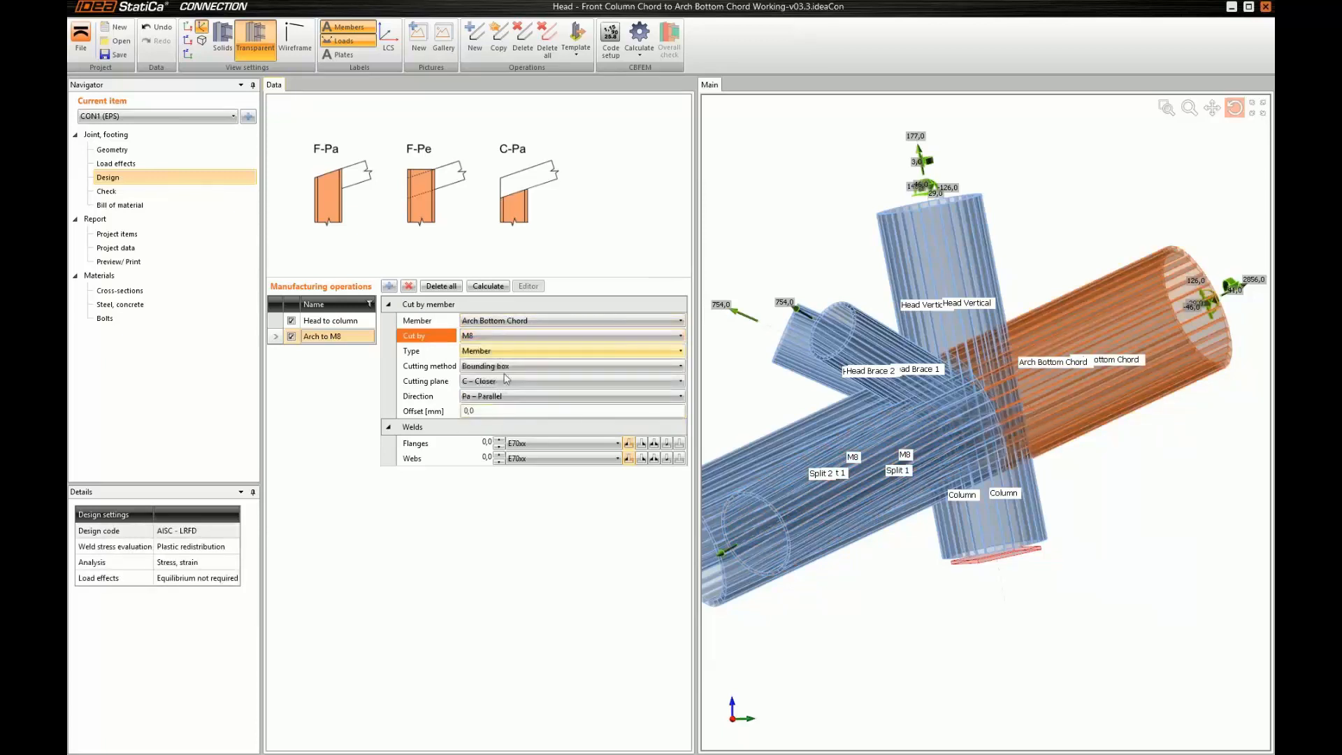
{"action": "left_click", "coordinate": [507, 366]}
{"action": "left_click", "coordinate": [503, 394]}
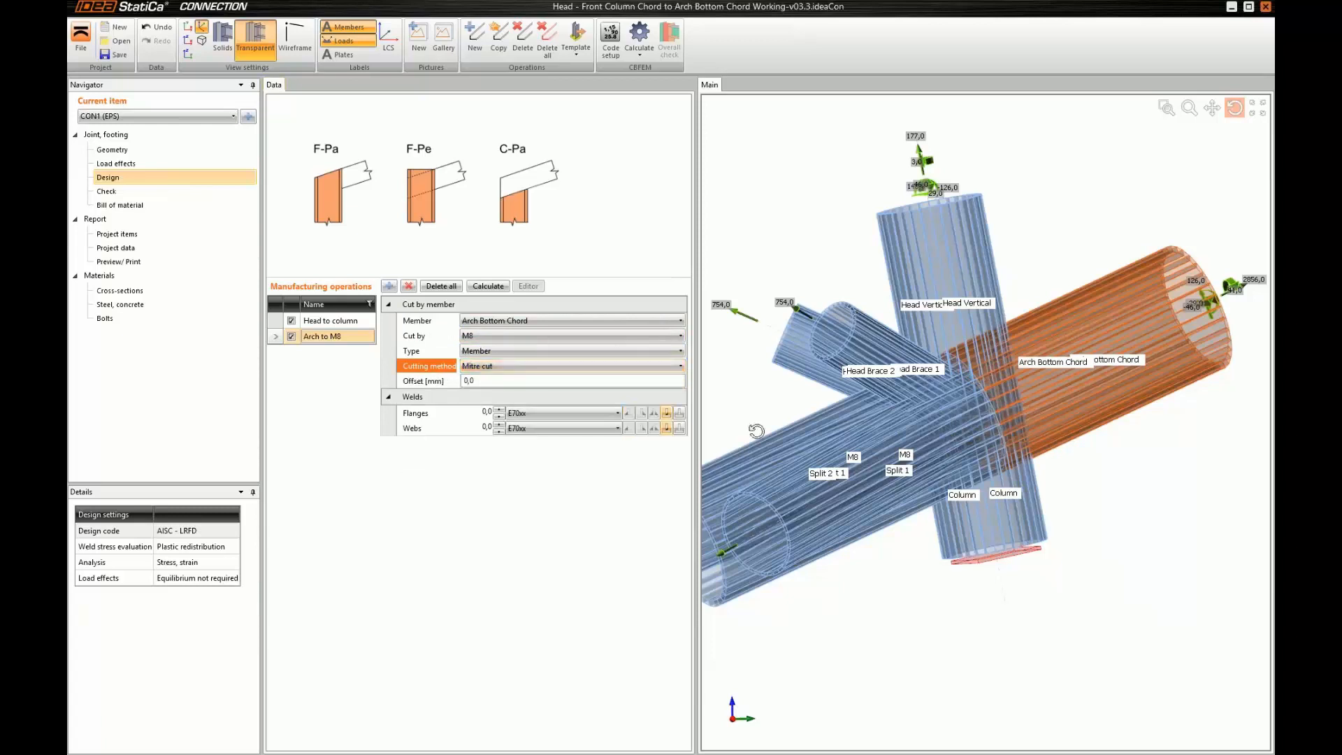
{"action": "left_click", "coordinate": [884, 441]}
{"action": "left_click_drag", "start_coordinate": [884, 441], "coordinate": [1047, 443]}
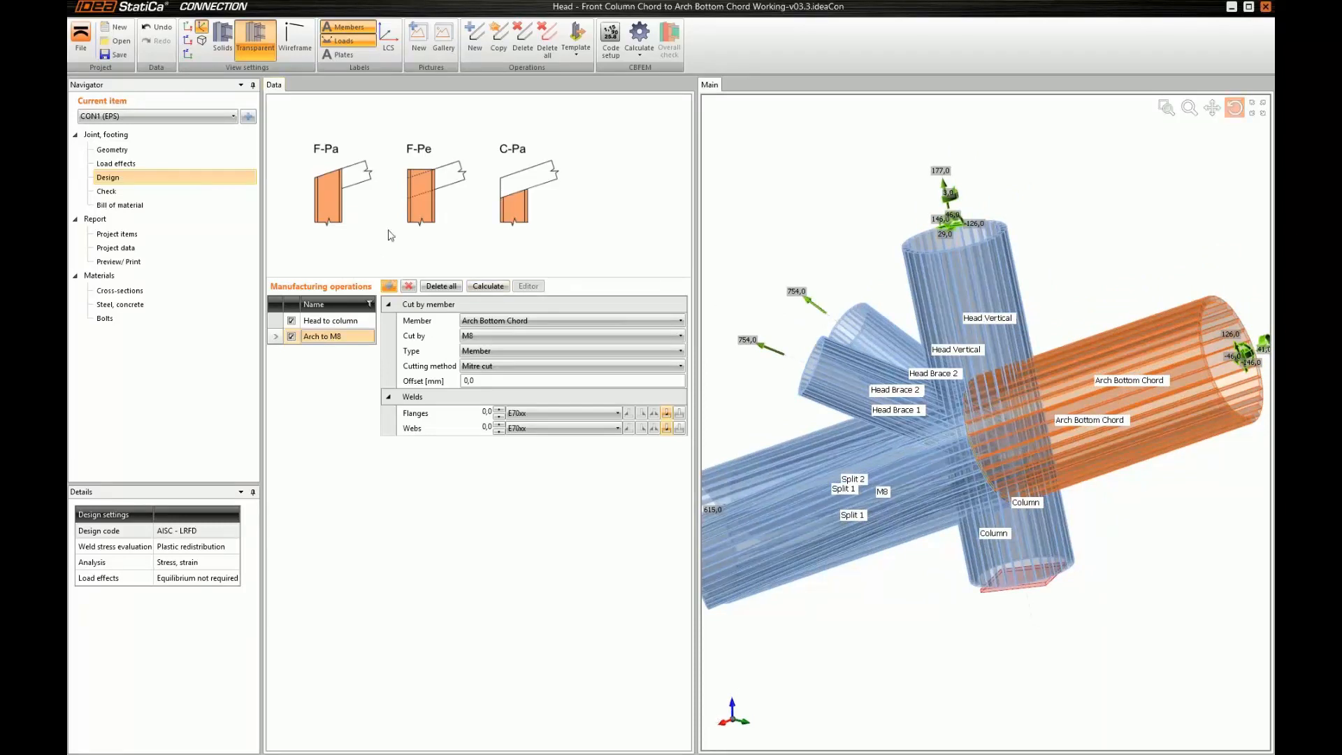
Add a third cut operation and name it "Arch to Head"
{"action": "left_click", "coordinate": [389, 286]}
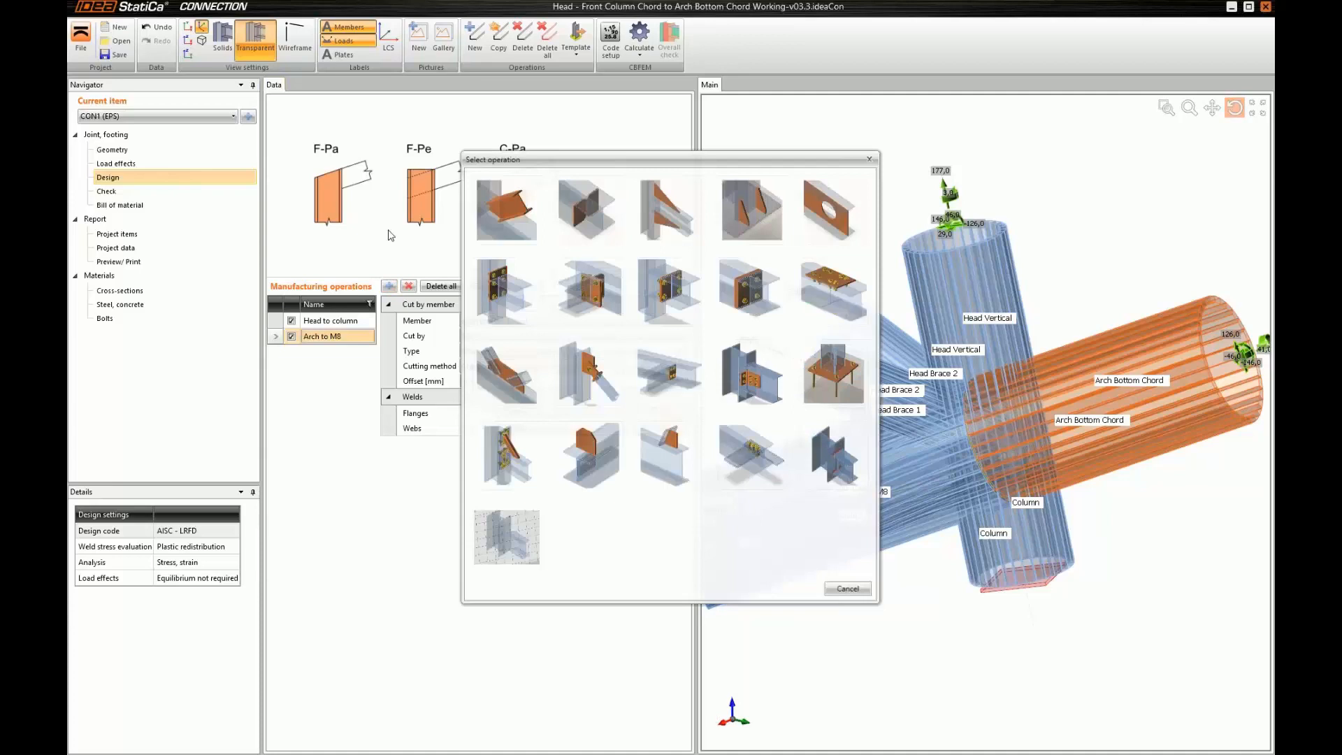
{"action": "left_click", "coordinate": [478, 389]}
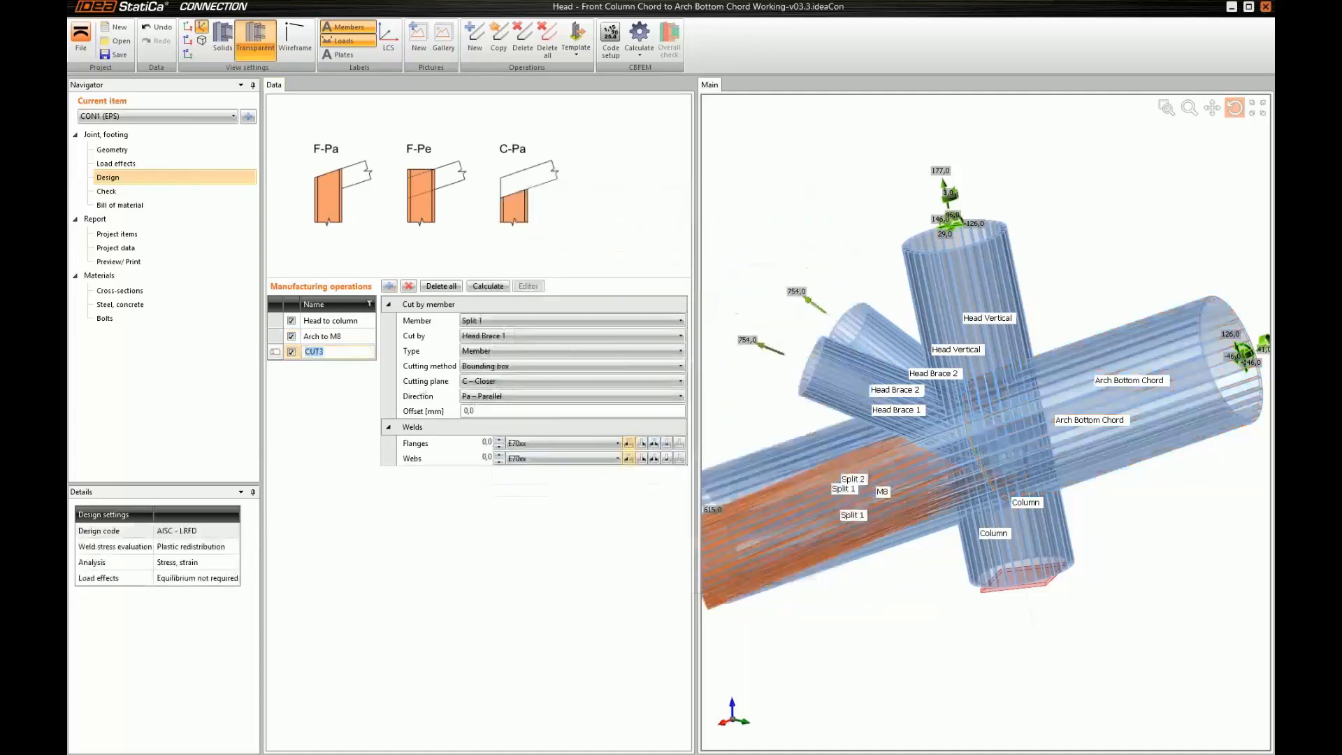
{"action": "type", "text": "Arch to Head"}
{"action": "key", "text": "Return"}
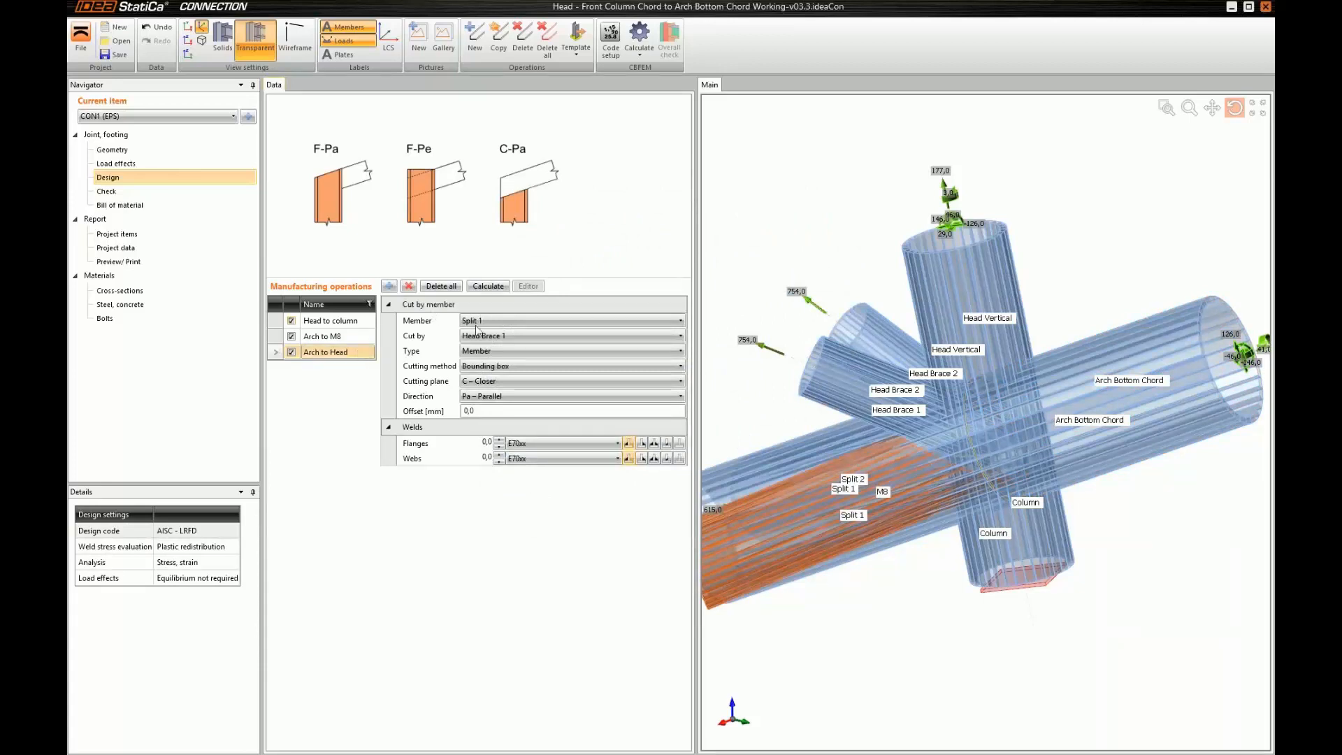
Set the "Arch to Head" operation to cut Arch Bottom Chord by Head Vertical using the Surface method
{"action": "left_click", "coordinate": [497, 325]}
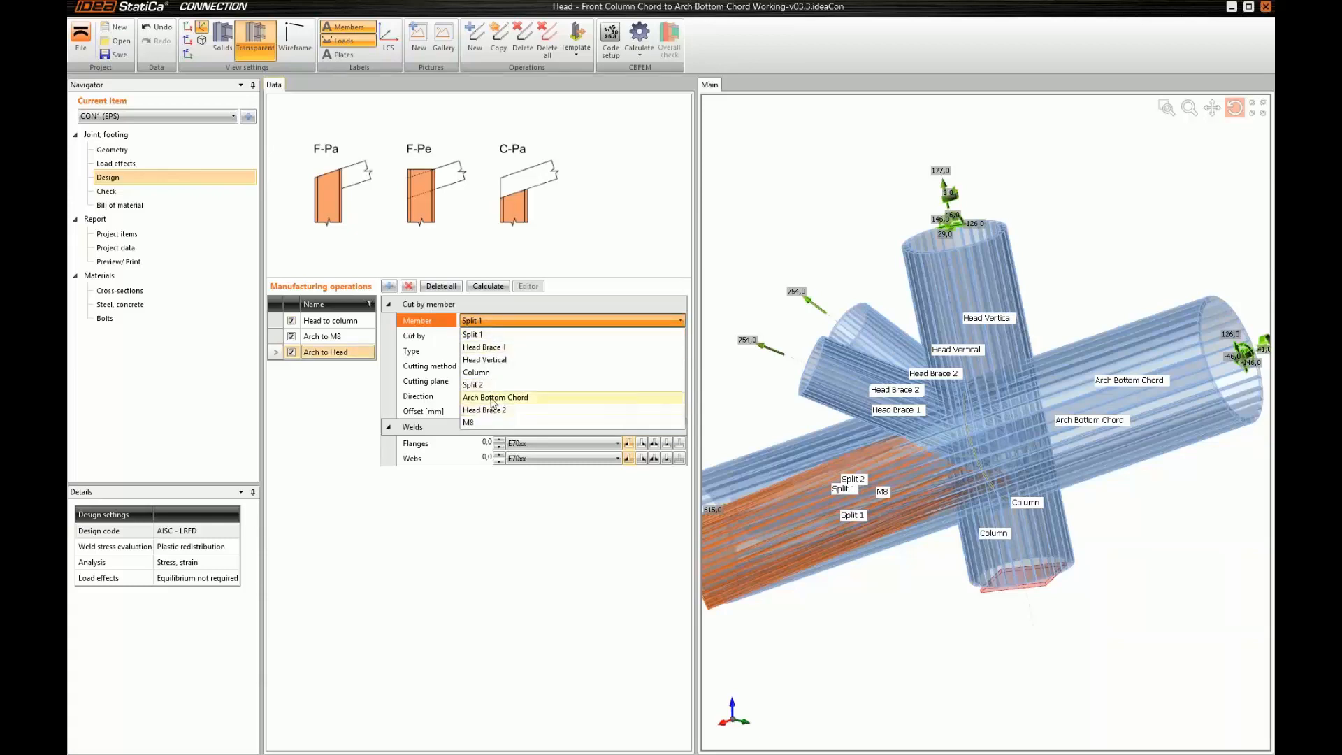
{"action": "left_click", "coordinate": [493, 397]}
{"action": "left_click", "coordinate": [490, 335]}
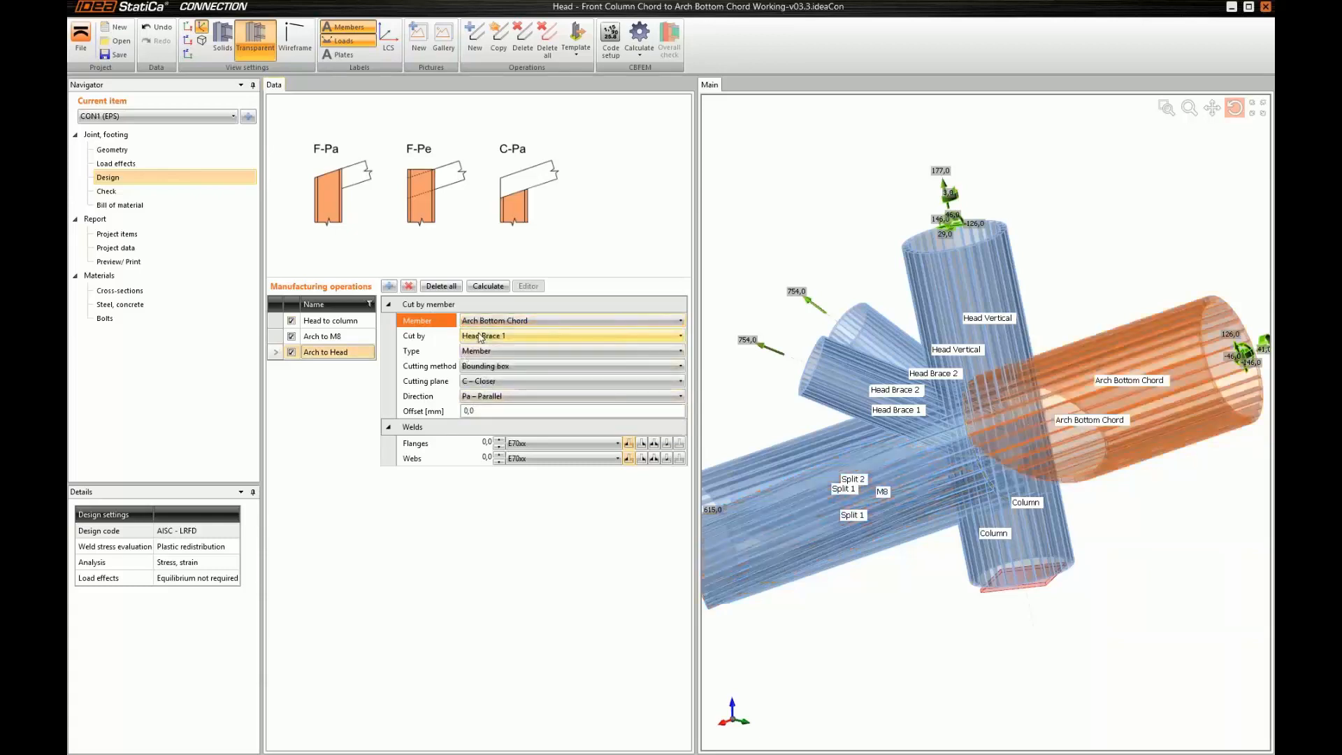
{"action": "left_click", "coordinate": [490, 335]}
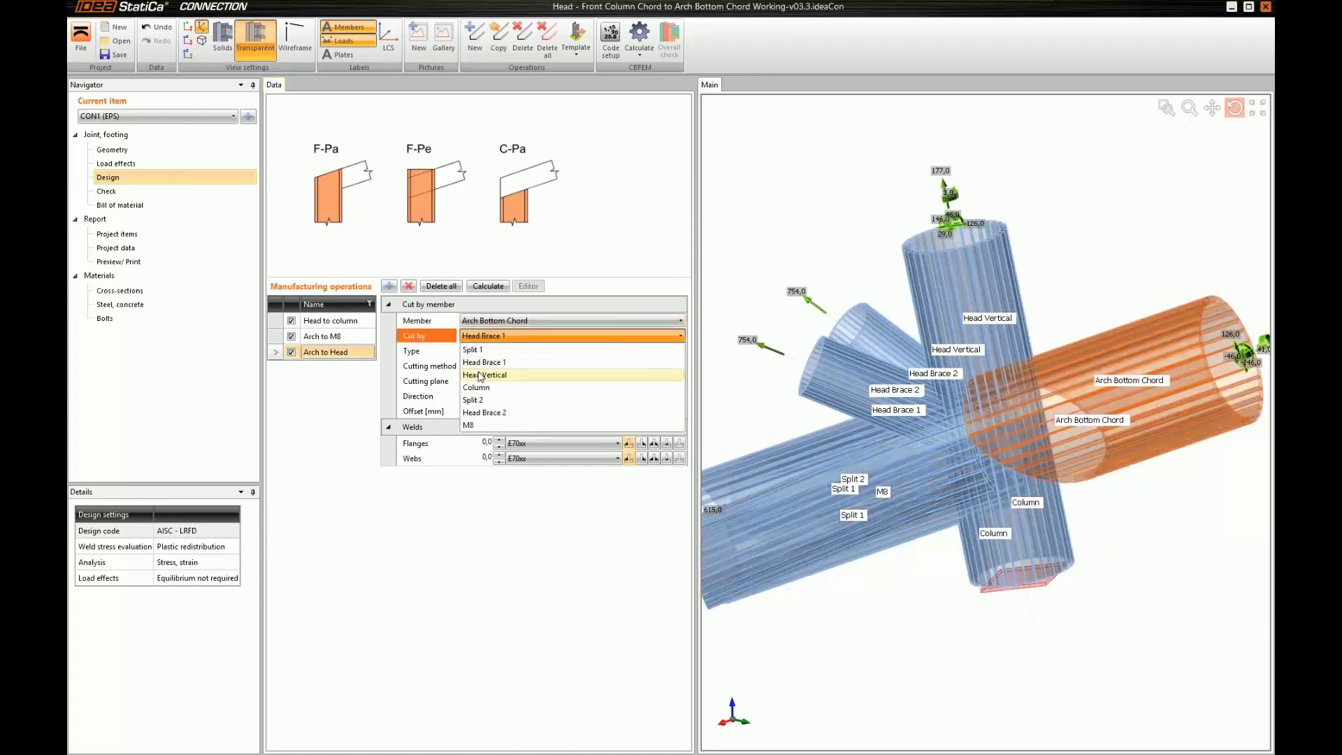
{"action": "left_click", "coordinate": [480, 375]}
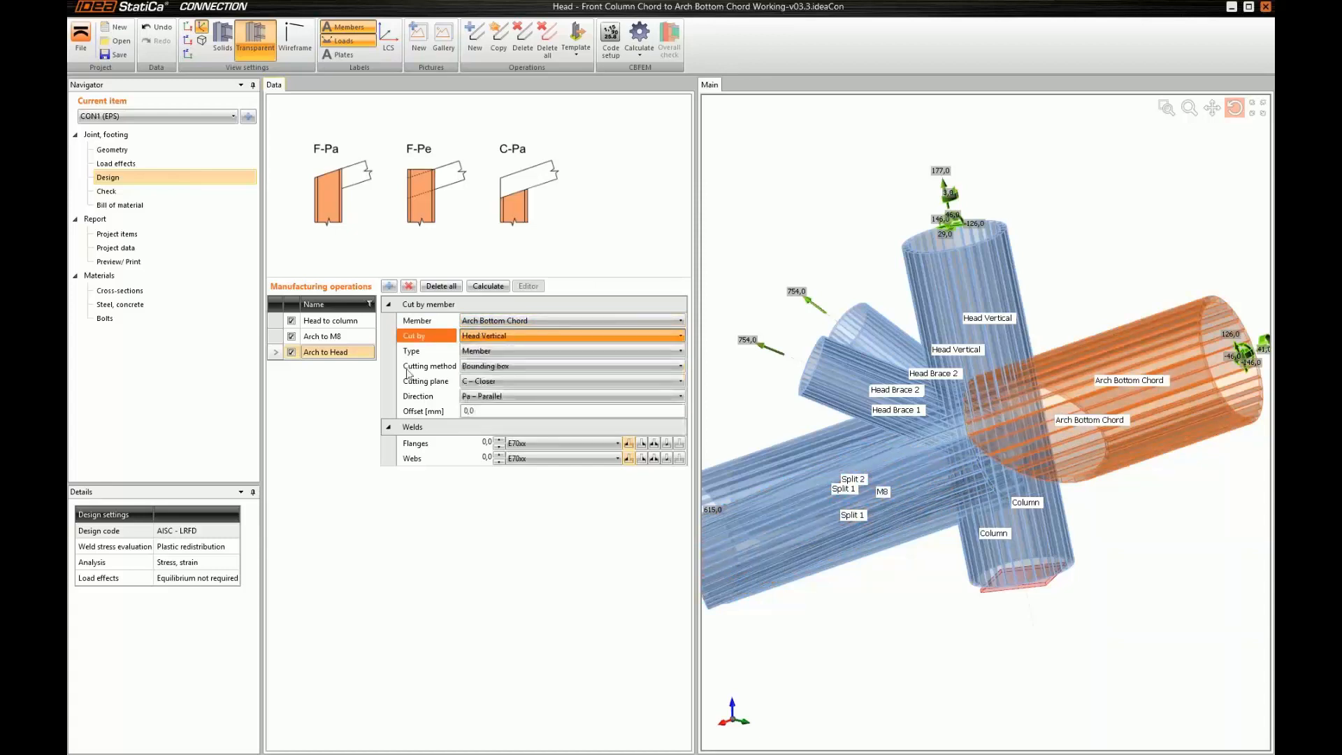
{"action": "left_click", "coordinate": [484, 367]}
{"action": "left_click", "coordinate": [482, 393]}
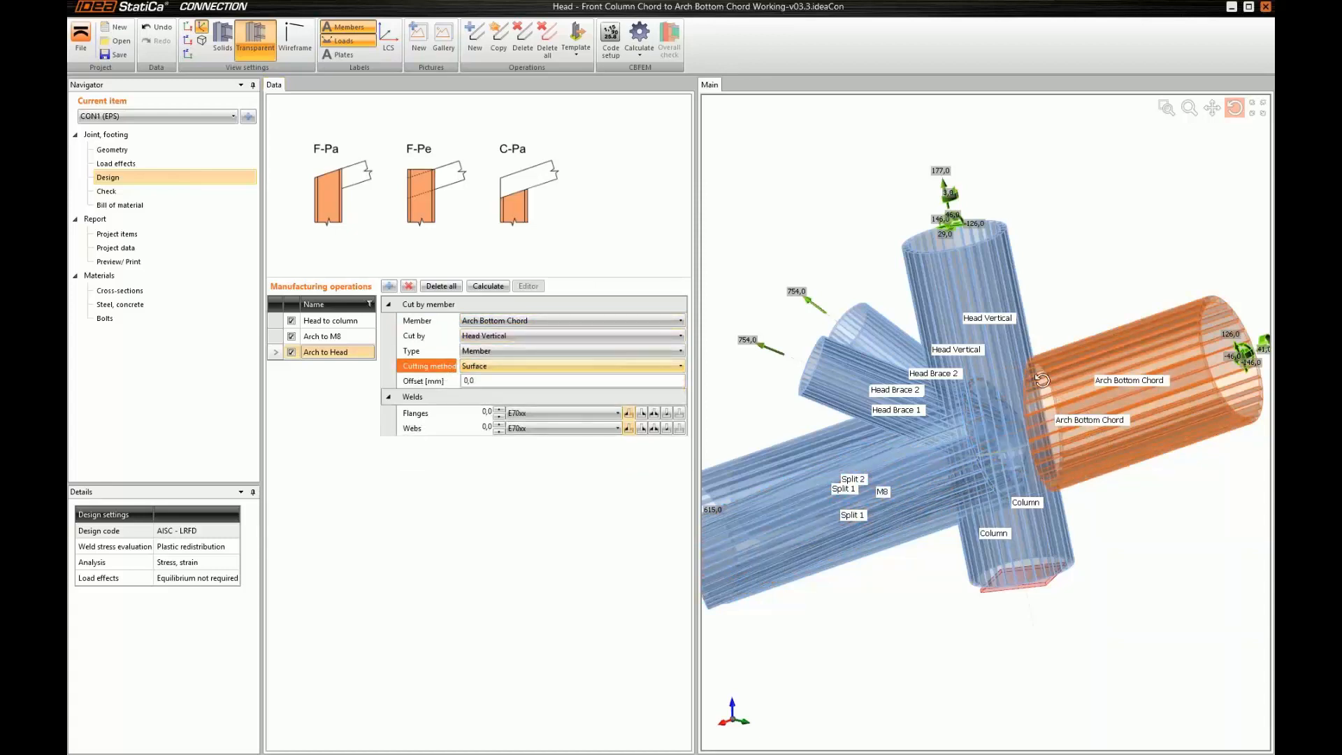
{"action": "middle_click_drag", "start_coordinate": [1053, 383], "coordinate": [968, 418]}
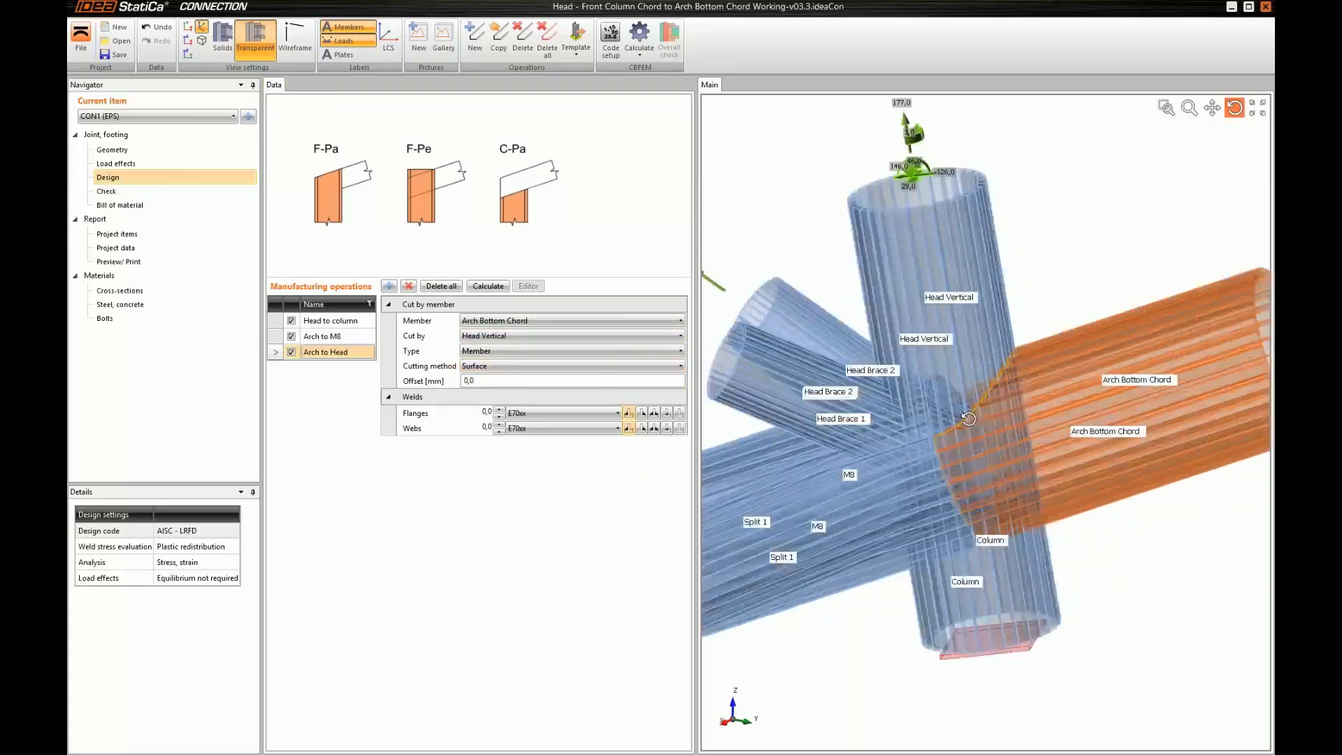
Copy the "Arch to Head" operation as "Arch to Column" and make Column its cutting member
{"action": "left_click", "coordinate": [498, 39]}
{"action": "left_click", "coordinate": [324, 368]}
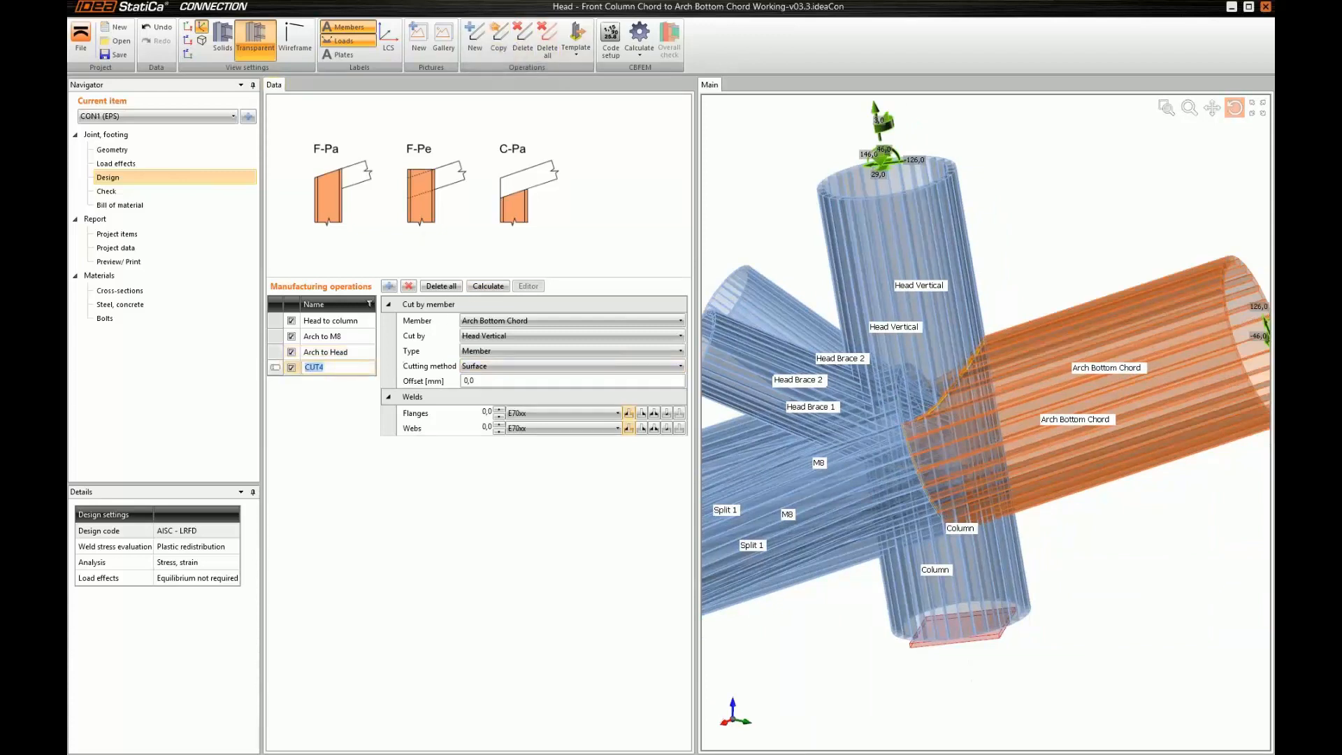
{"action": "type", "text": "Arch to Column"}
{"action": "key", "text": "Return"}
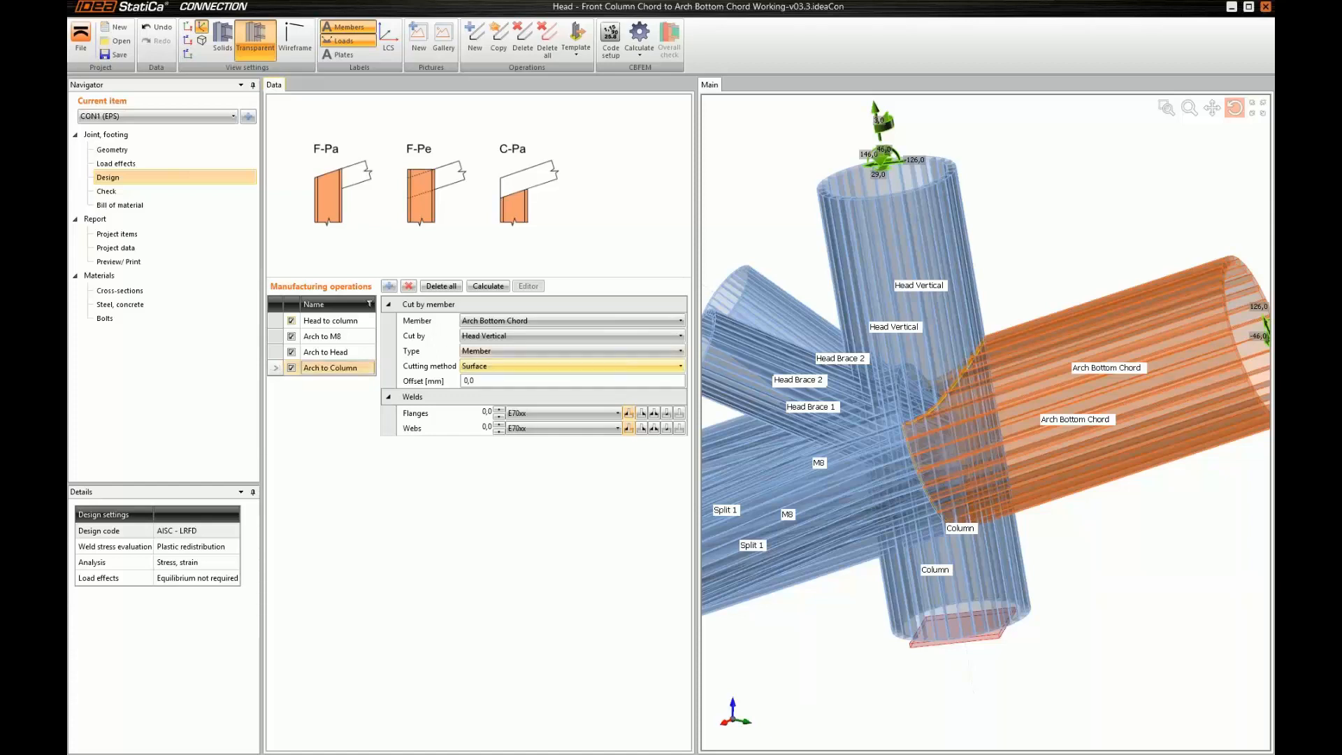
{"action": "left_click", "coordinate": [490, 336]}
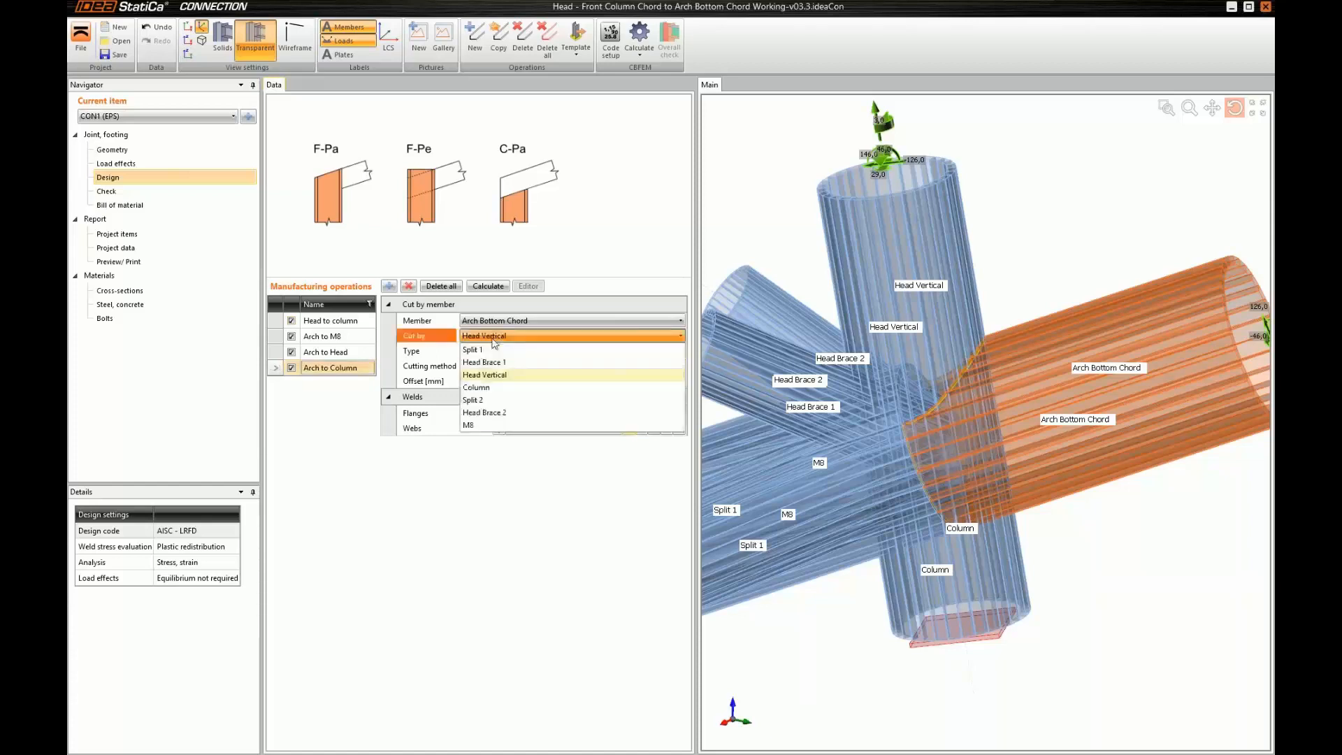
{"action": "left_click", "coordinate": [476, 389]}
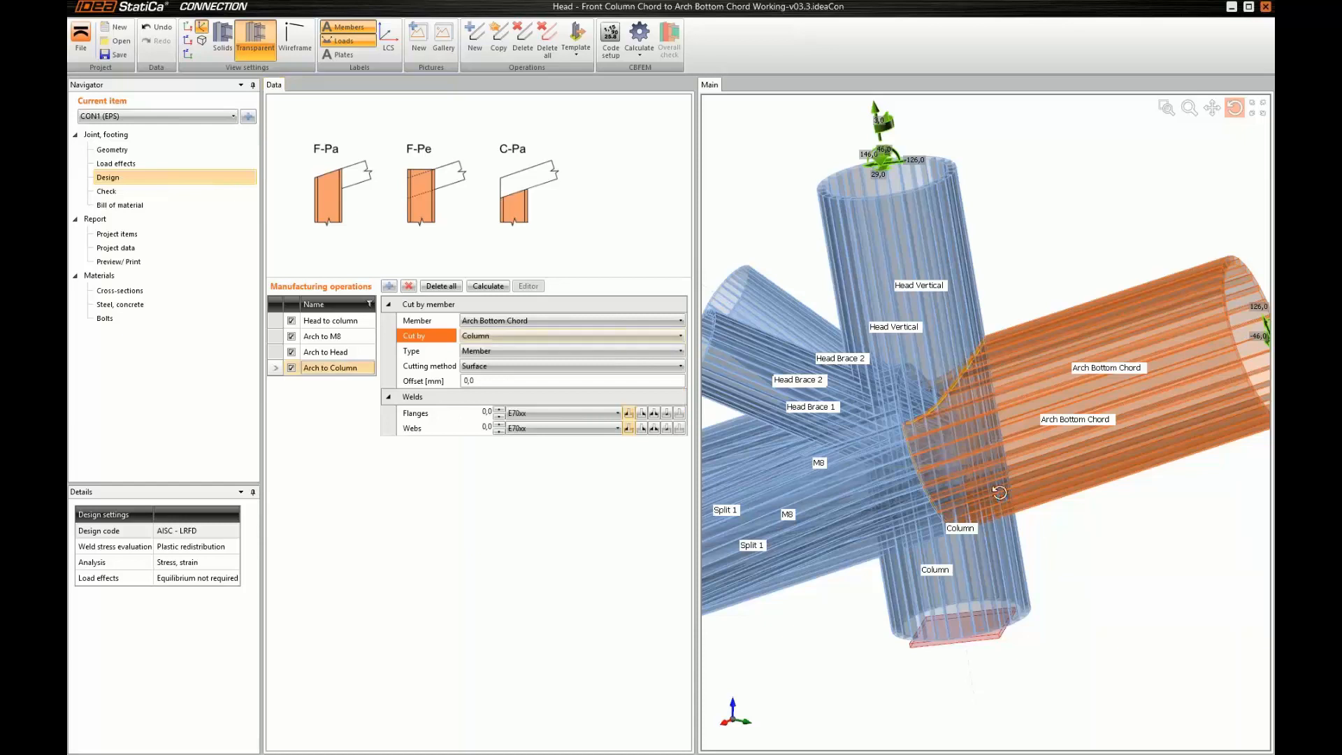
{"action": "left_click_drag", "start_coordinate": [954, 486], "coordinate": [962, 471]}
Change the flange and web welds of the "Arch to Head" and "Arch to Column" cuts to butt welds
{"action": "left_click", "coordinate": [346, 365]}
{"action": "left_click", "coordinate": [347, 354]}
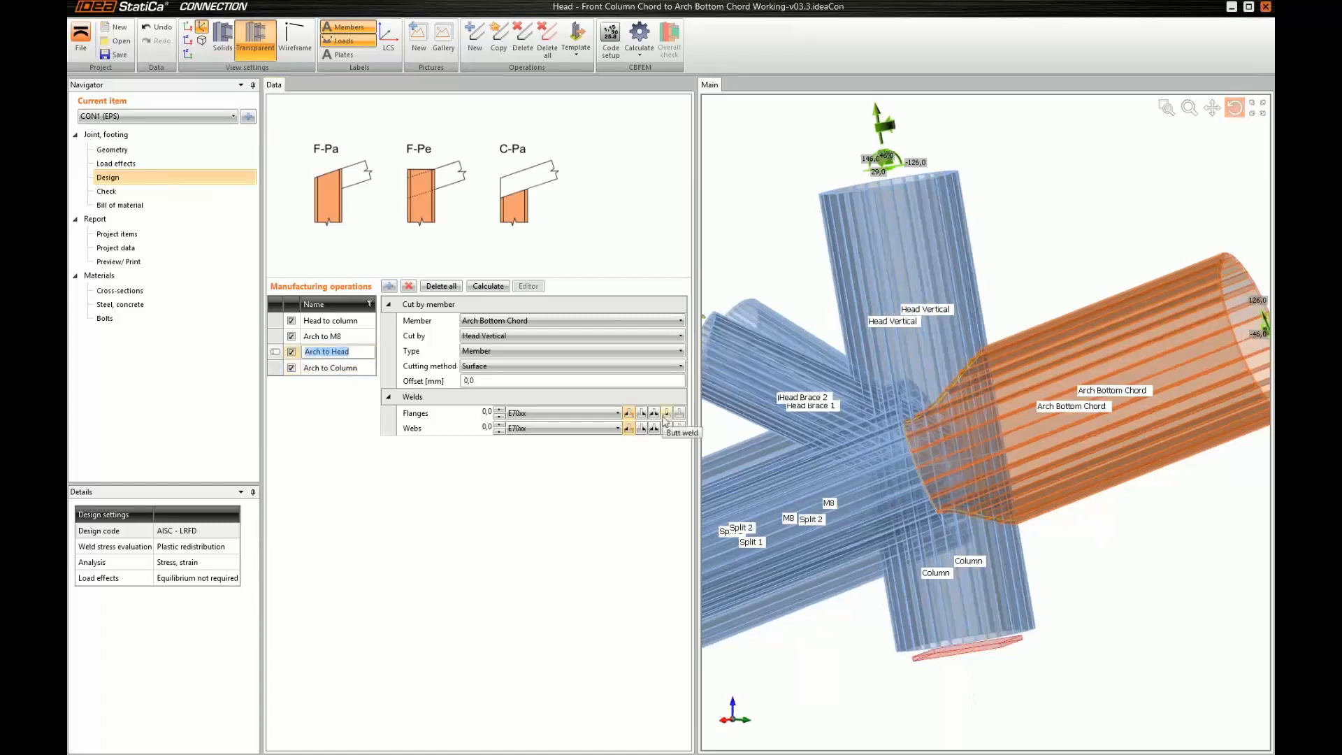
{"action": "left_click", "coordinate": [666, 428]}
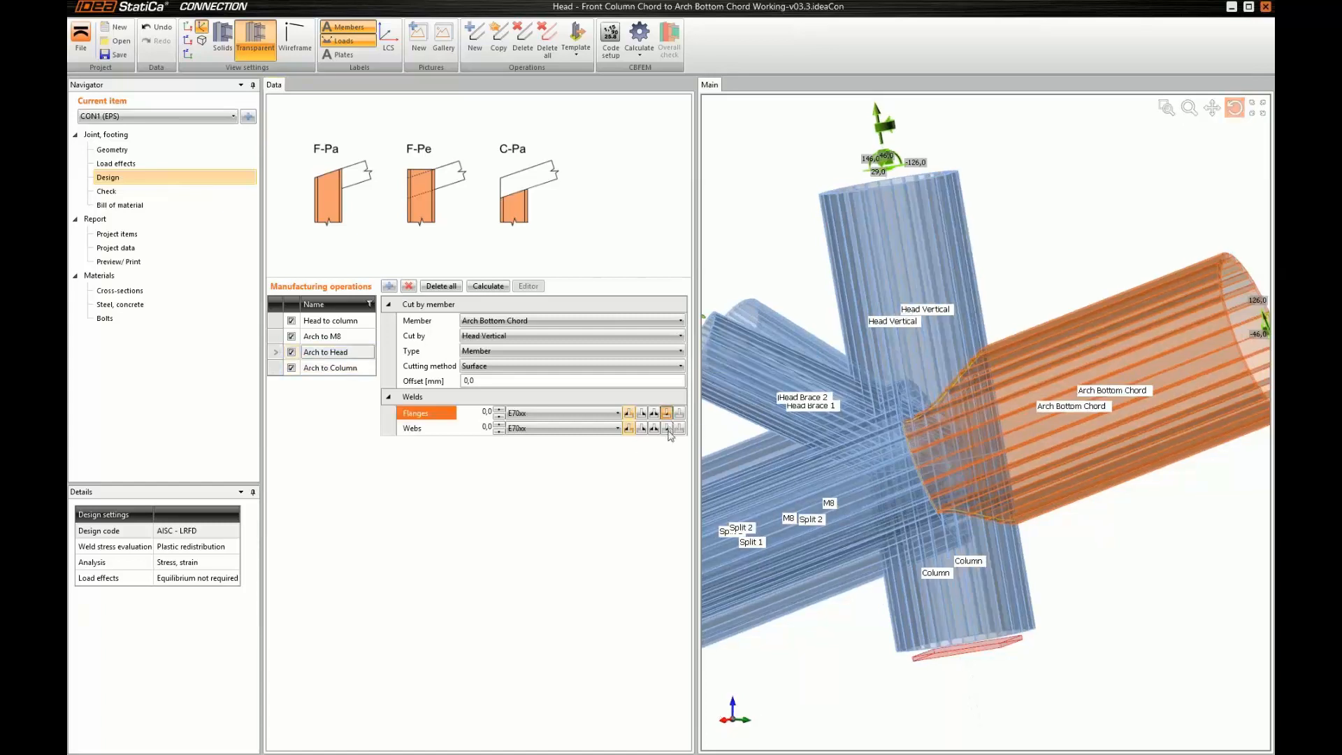
{"action": "left_click", "coordinate": [323, 367]}
{"action": "left_click", "coordinate": [324, 367]}
{"action": "left_click", "coordinate": [670, 416]}
{"action": "left_click", "coordinate": [668, 428]}
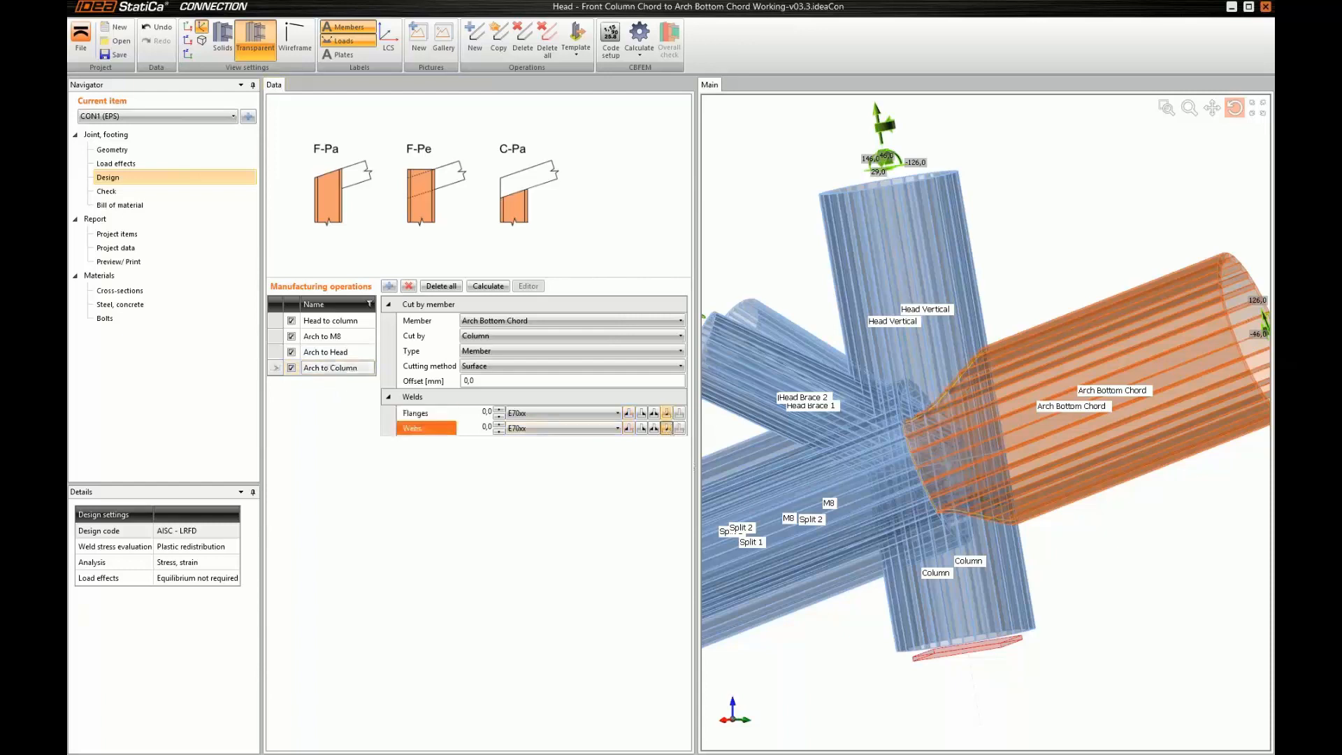
Copy the "Arch to Head" operation as "M8 to Head" and set M8 as the member it cuts
{"action": "left_click", "coordinate": [900, 526]}
{"action": "middle_click_drag", "start_coordinate": [937, 517], "coordinate": [867, 502]}
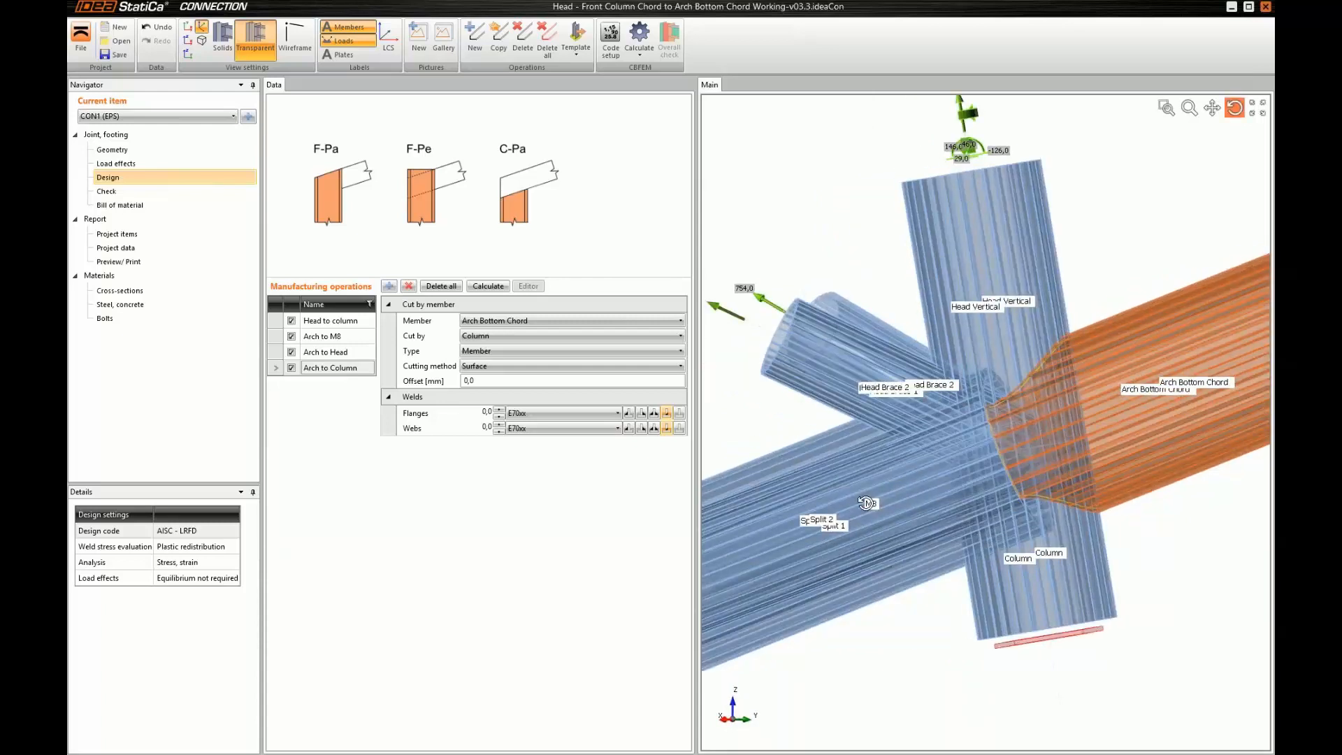
{"action": "left_click", "coordinate": [326, 351]}
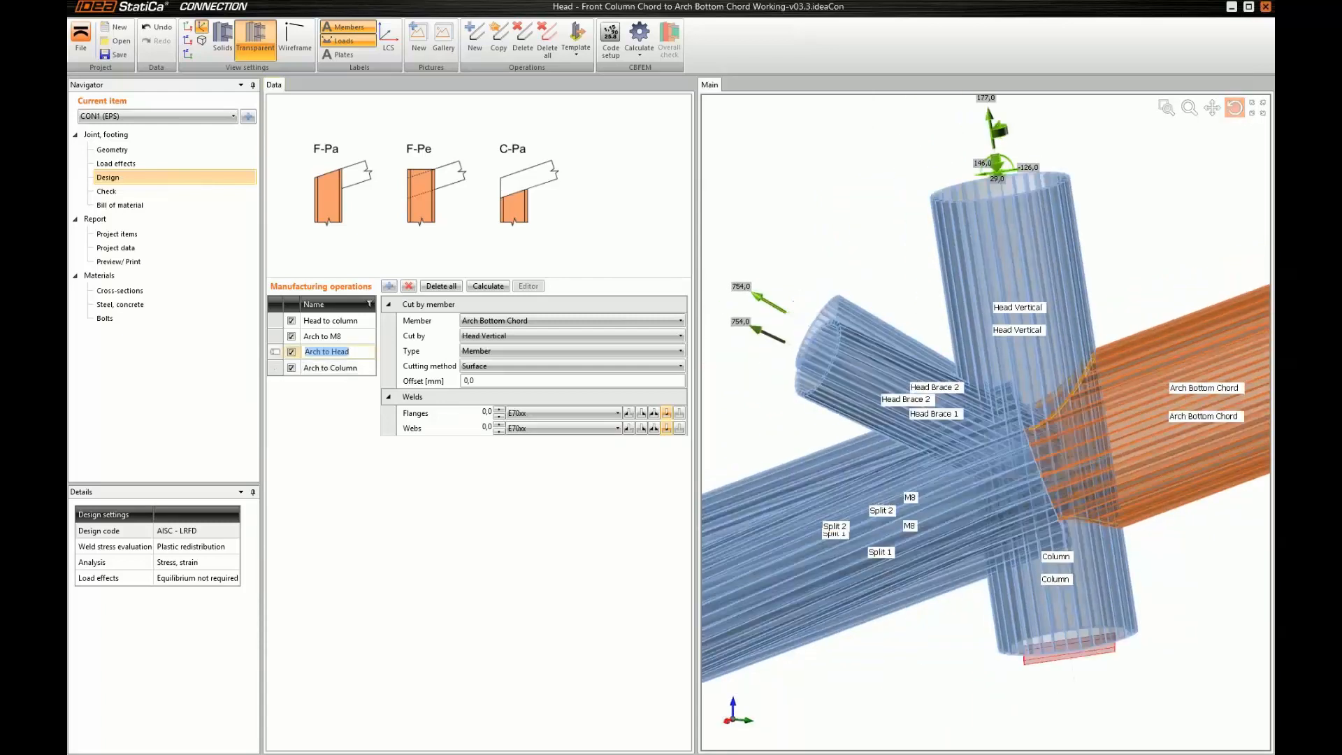
{"action": "left_click", "coordinate": [508, 48]}
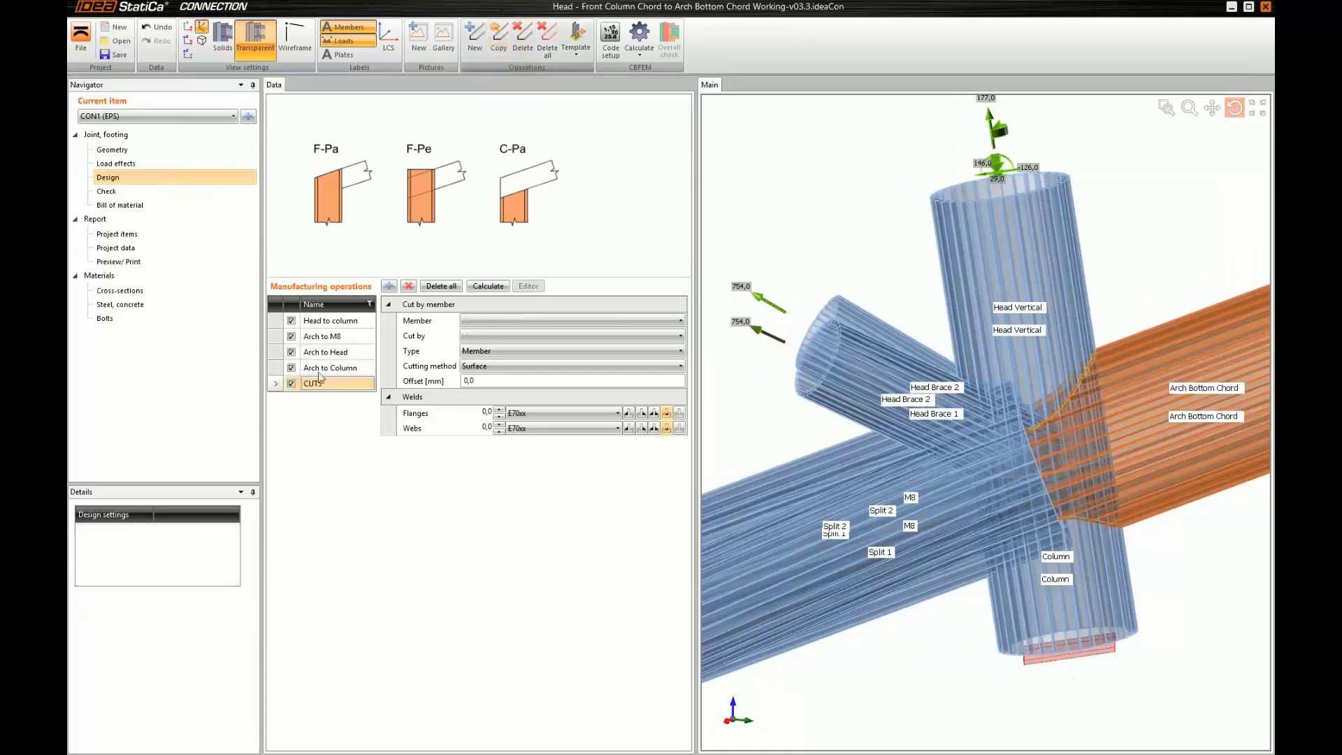
{"action": "type", "text": "M8"}
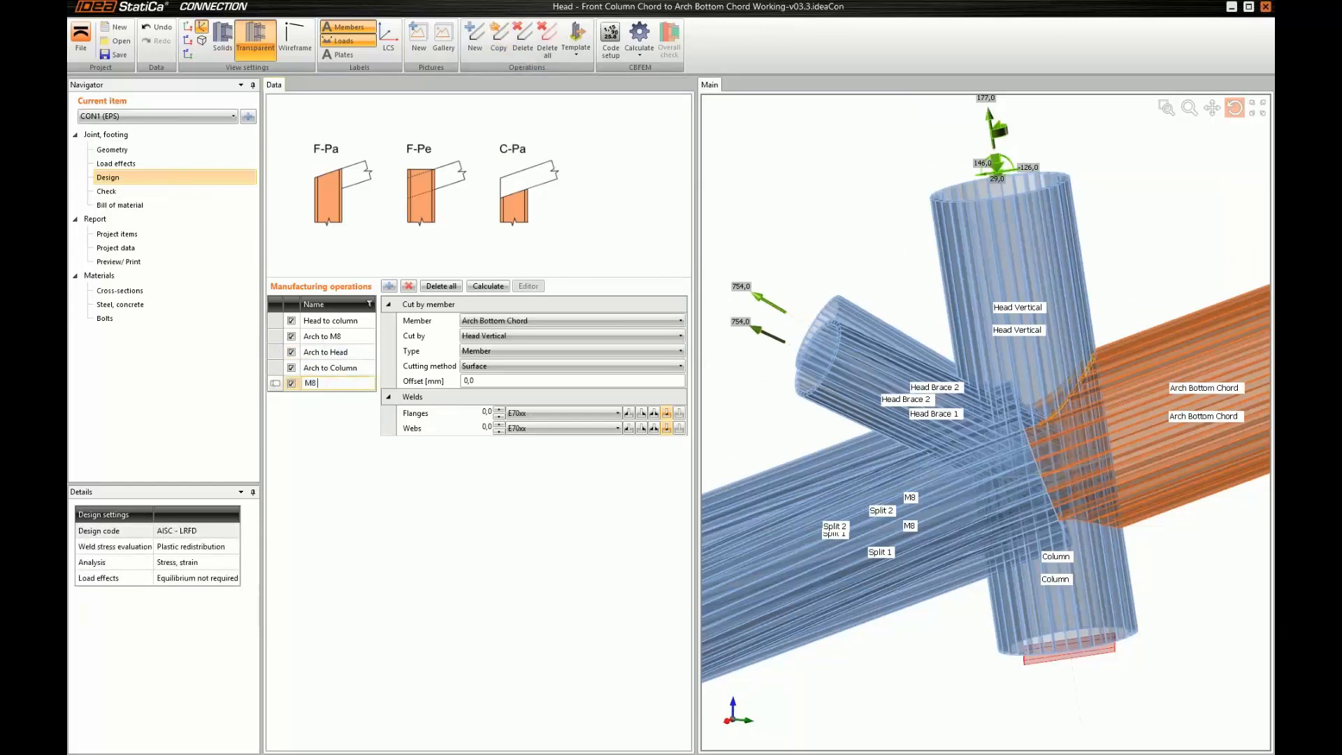
{"action": "type", "text": " to Head4"}
{"action": "key", "text": "BackSpace"}
{"action": "key", "text": "Return"}
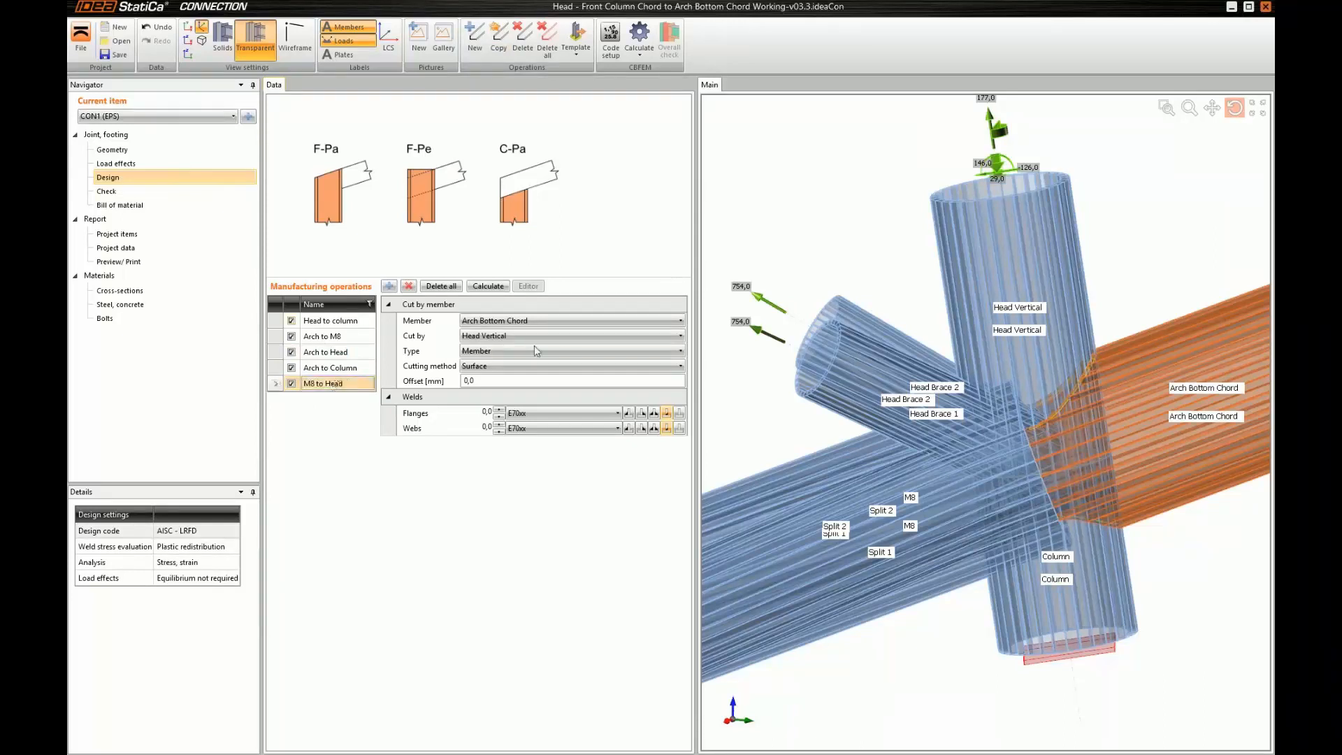
{"action": "left_click", "coordinate": [501, 321]}
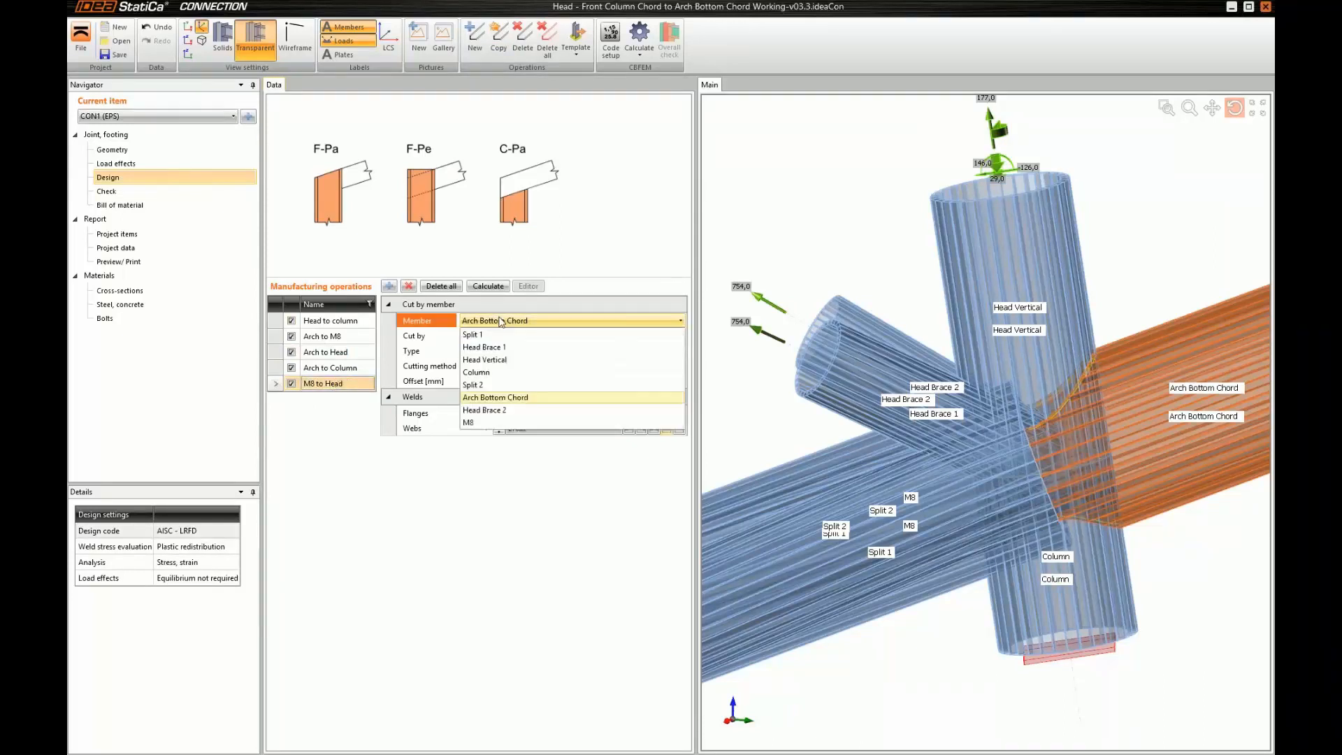
{"action": "left_click", "coordinate": [490, 423]}
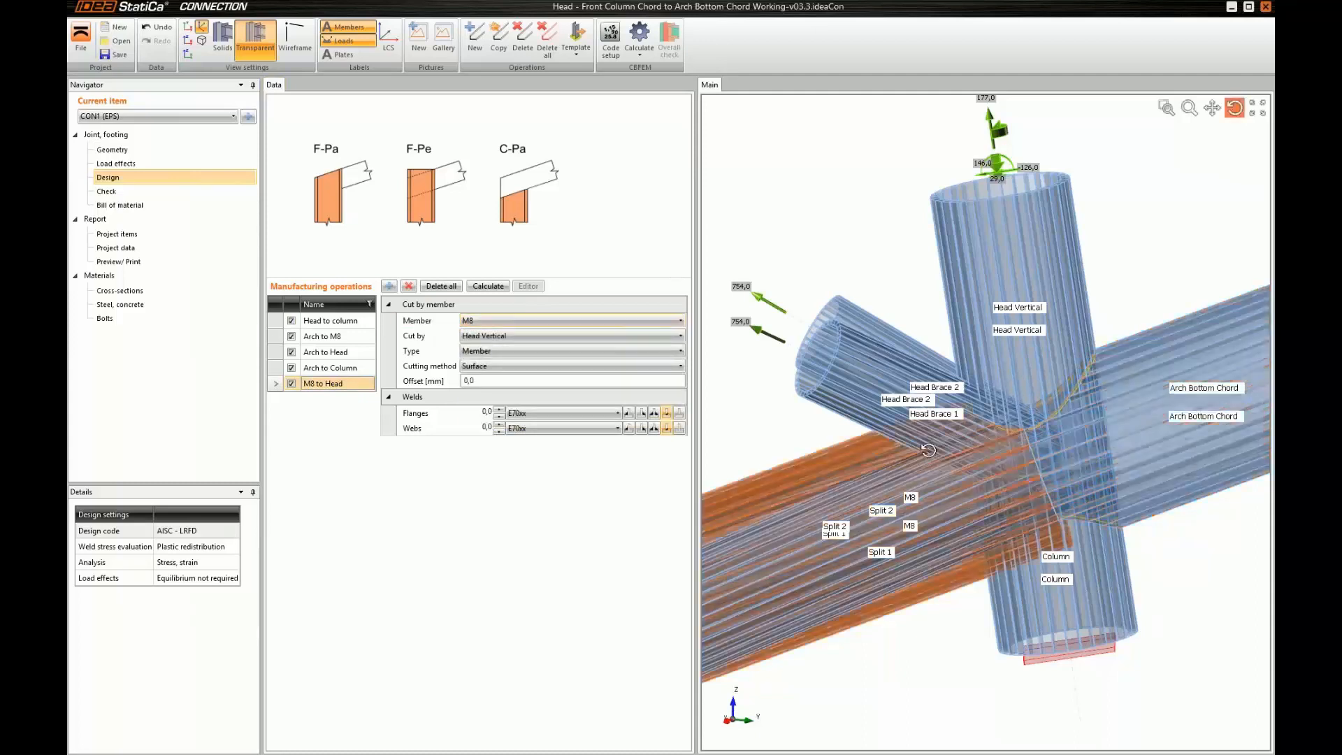
Copy the "Arch to Column" operation as "M8 to Column" and set M8 as the member it cuts
{"action": "left_click_drag", "start_coordinate": [928, 450], "coordinate": [1017, 479]}
{"action": "left_click", "coordinate": [331, 367]}
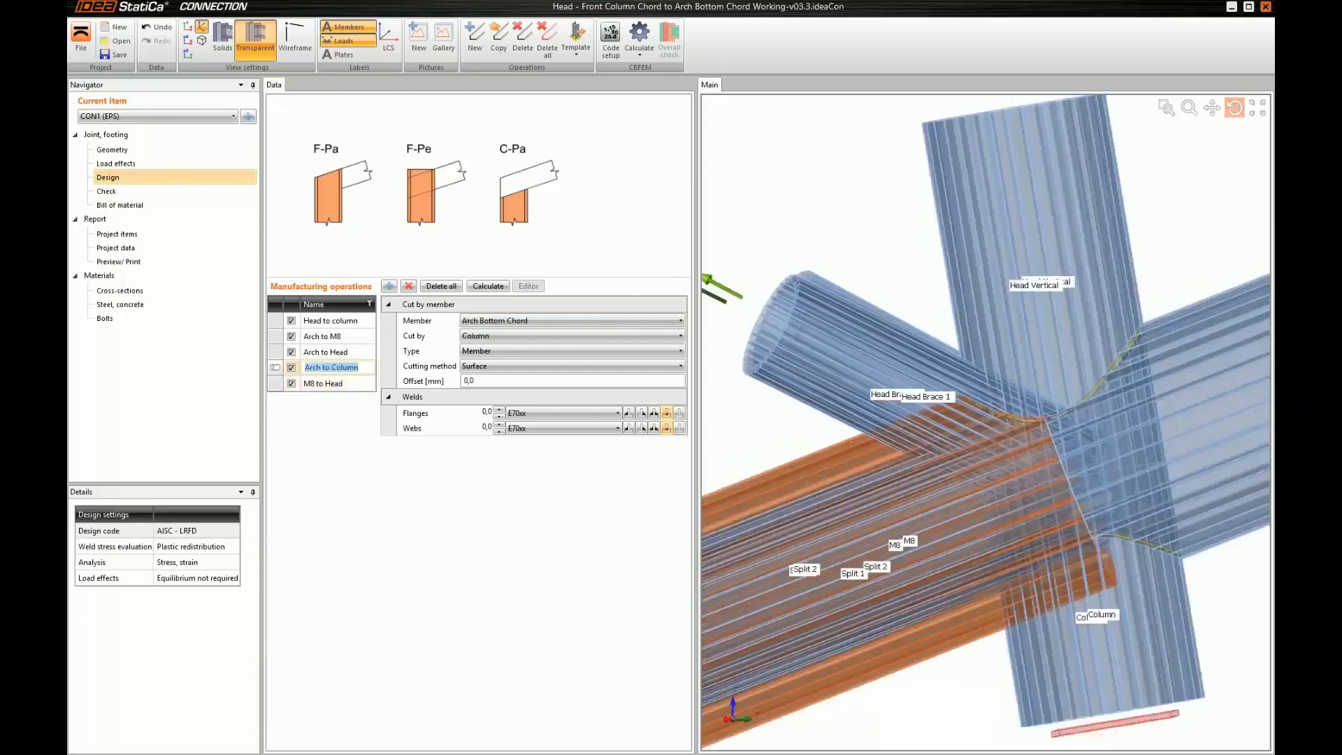
{"action": "left_click", "coordinate": [498, 38]}
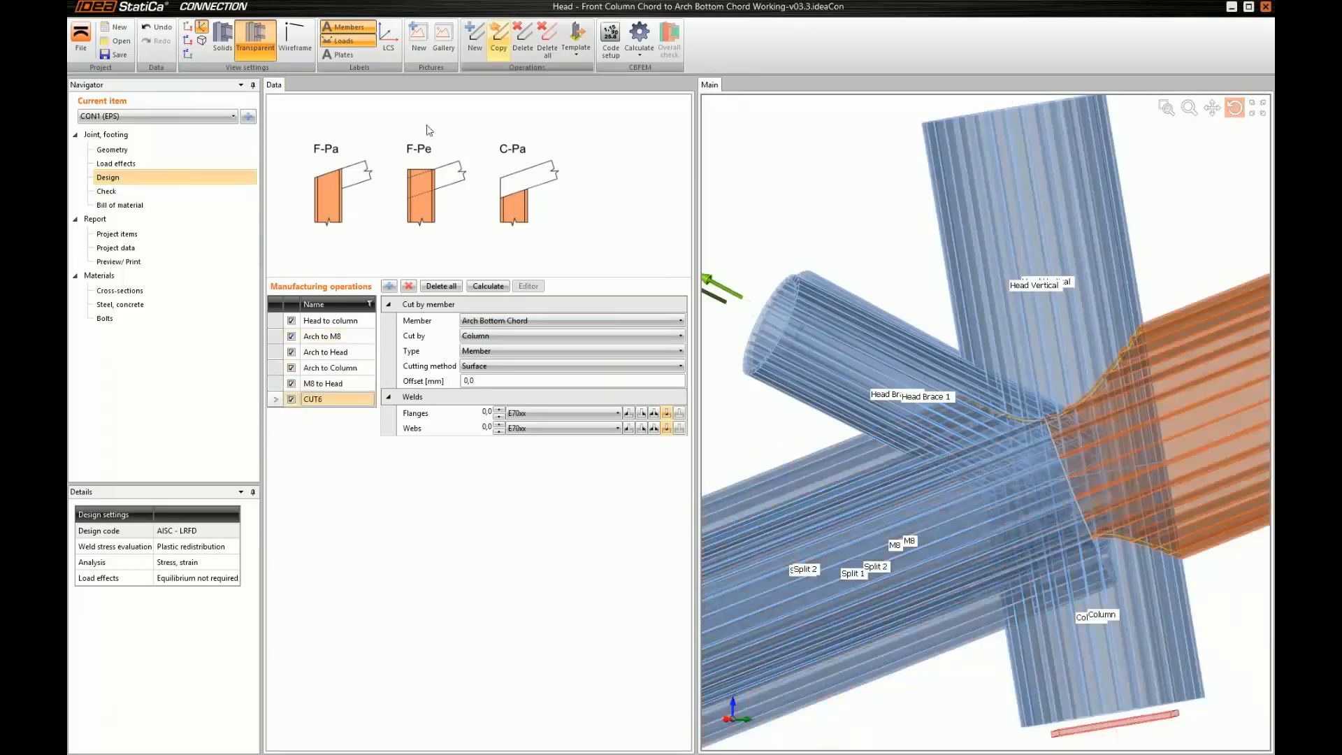
{"action": "left_click", "coordinate": [331, 398]}
{"action": "type", "text": "M8 to"}
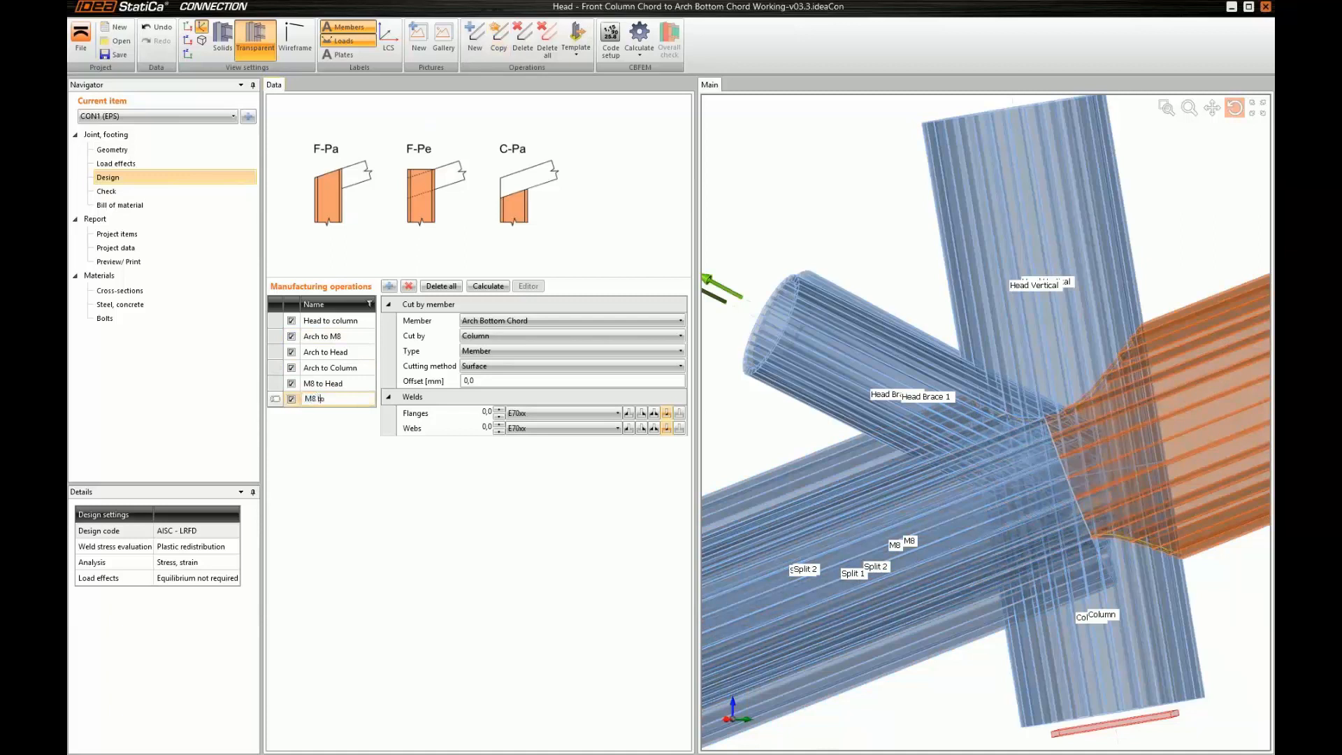
{"action": "type", "text": " Column"}
{"action": "key", "text": "Return"}
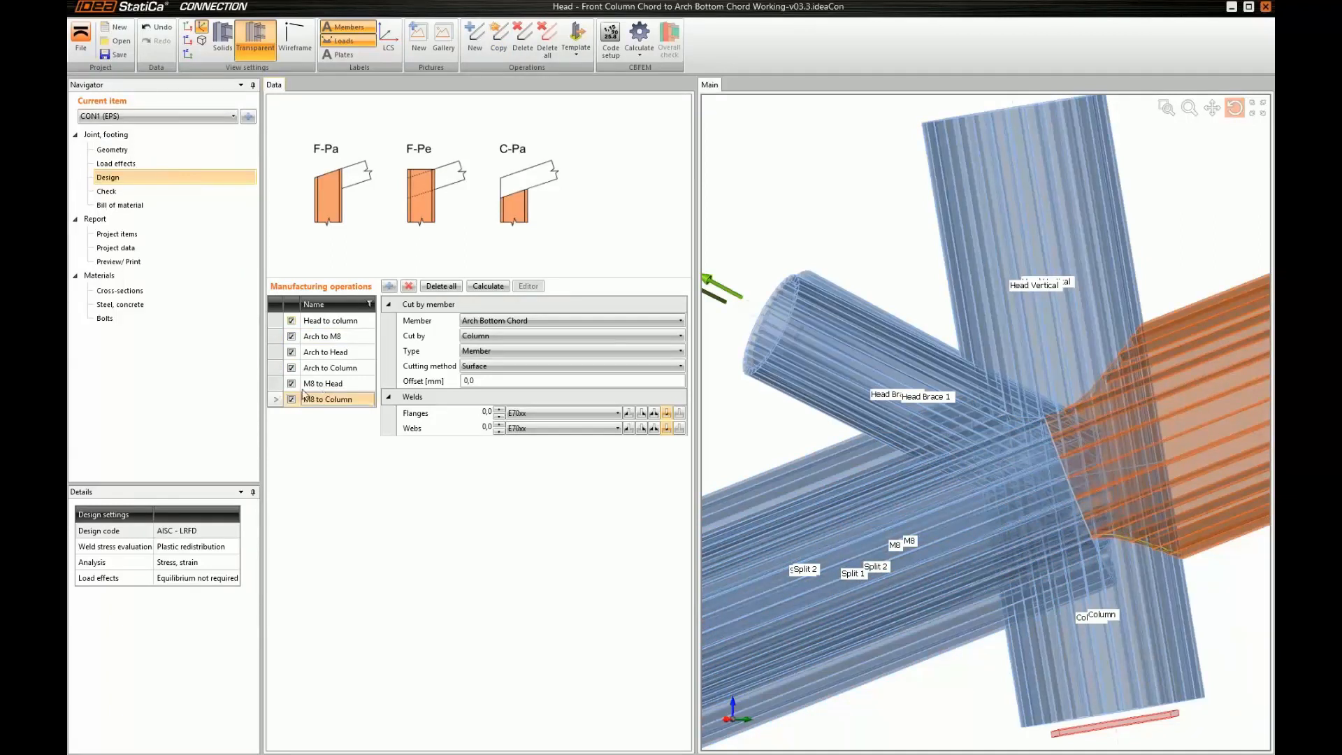
{"action": "left_click", "coordinate": [494, 321]}
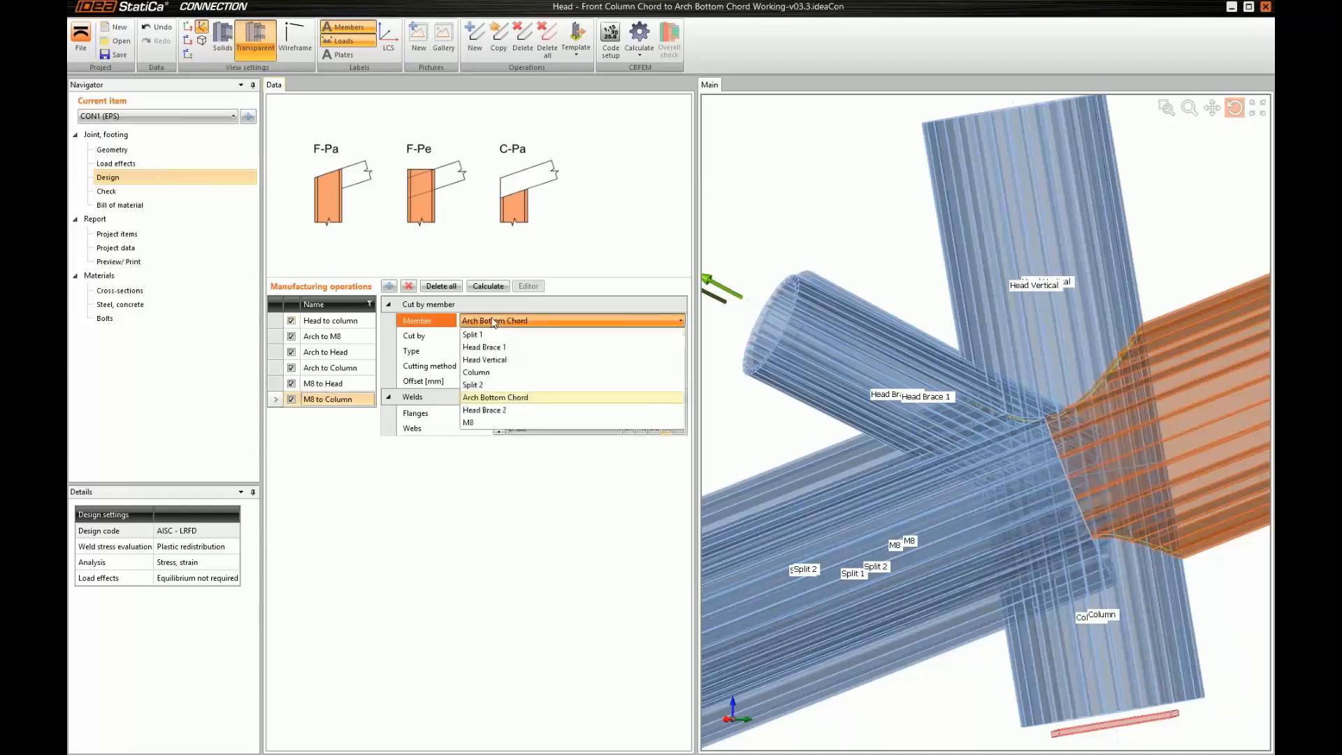
{"action": "left_click", "coordinate": [489, 422]}
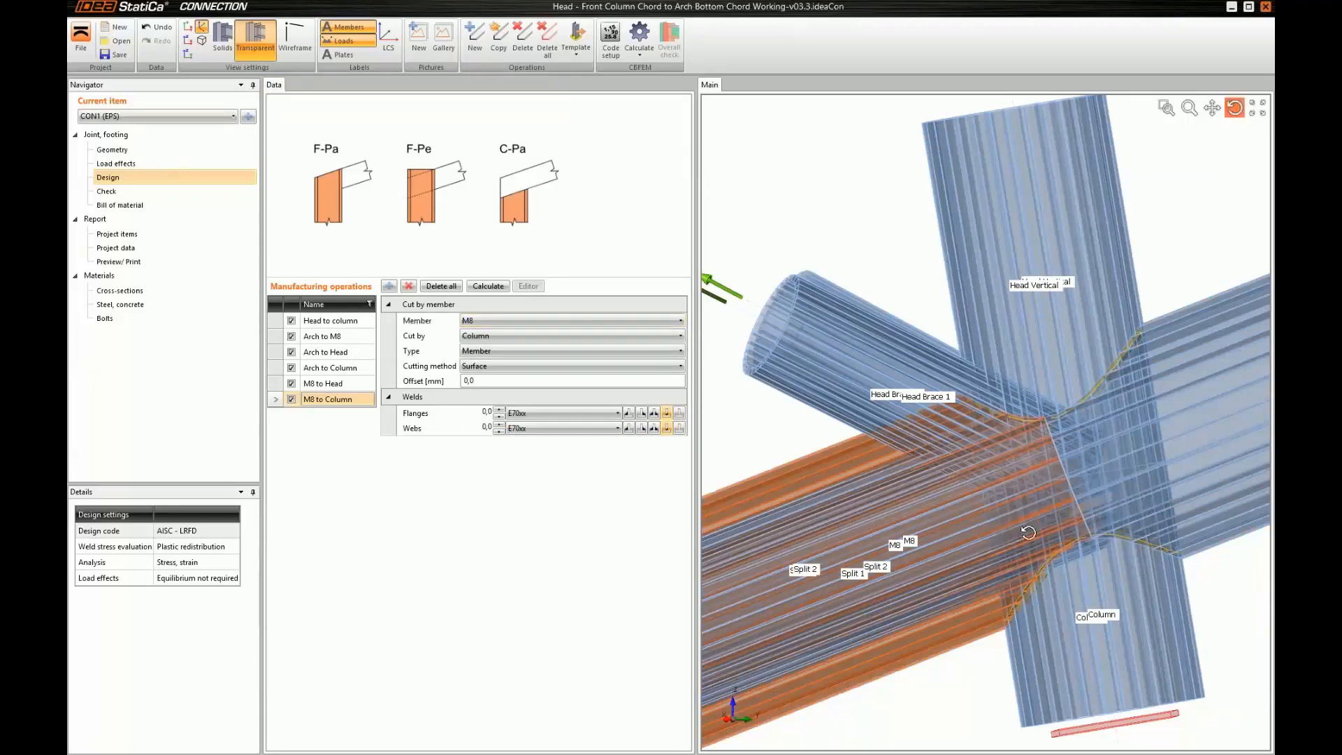
Add a new member cut operation and name it "Split1 to M8"
{"action": "middle_click_drag", "start_coordinate": [1028, 533], "coordinate": [961, 518], "text": "ctrl"}
{"action": "scroll", "coordinate": [1028, 533], "scroll_direction": "down", "scroll_amount": 5}
{"action": "scroll", "coordinate": [961, 518], "scroll_direction": "up", "scroll_amount": 2}
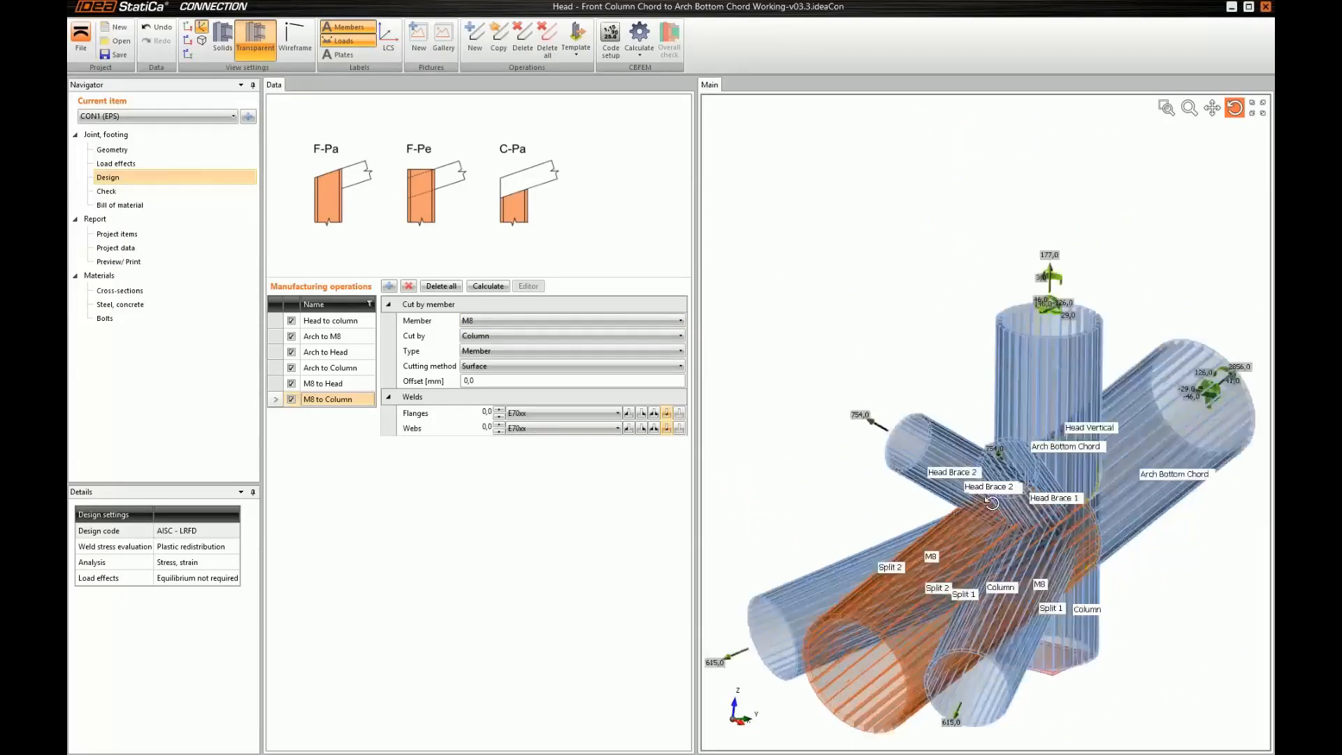
{"action": "middle_click_drag", "start_coordinate": [977, 549], "coordinate": [1012, 557], "text": "ctrl"}
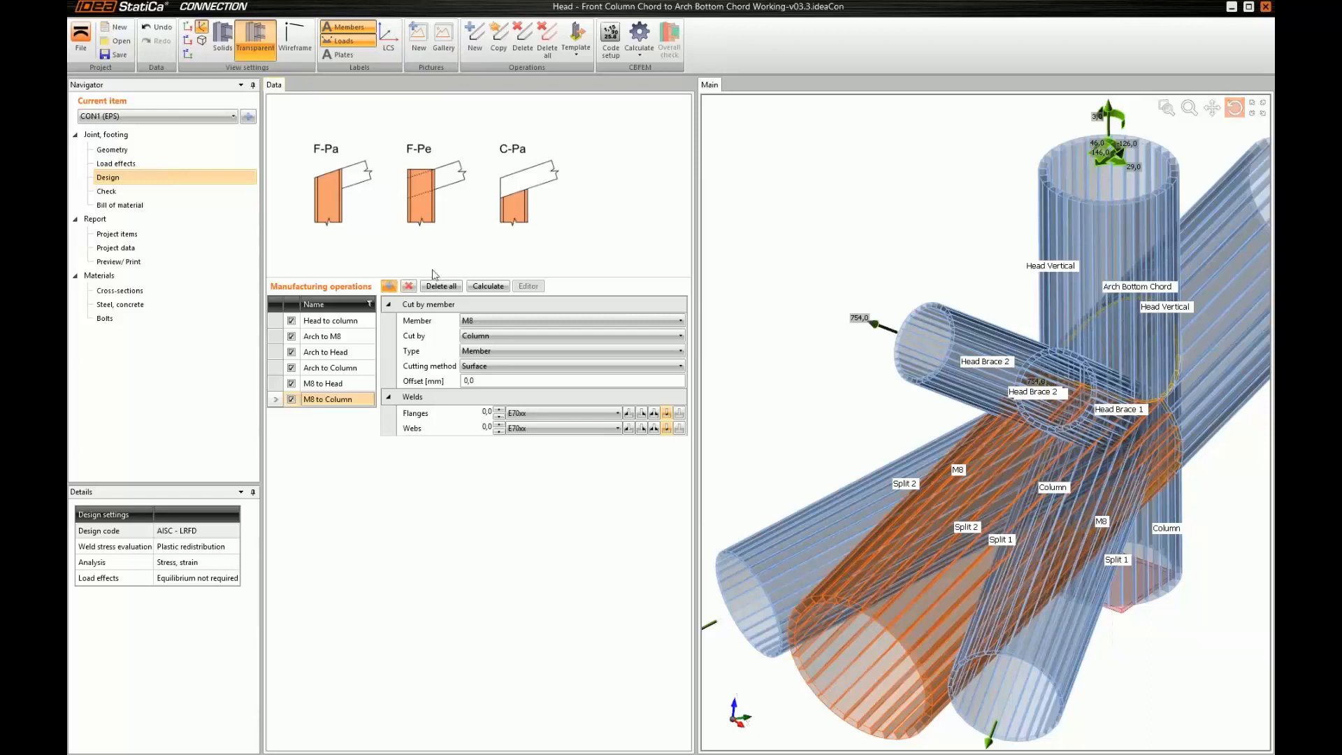
{"action": "left_click", "coordinate": [389, 286]}
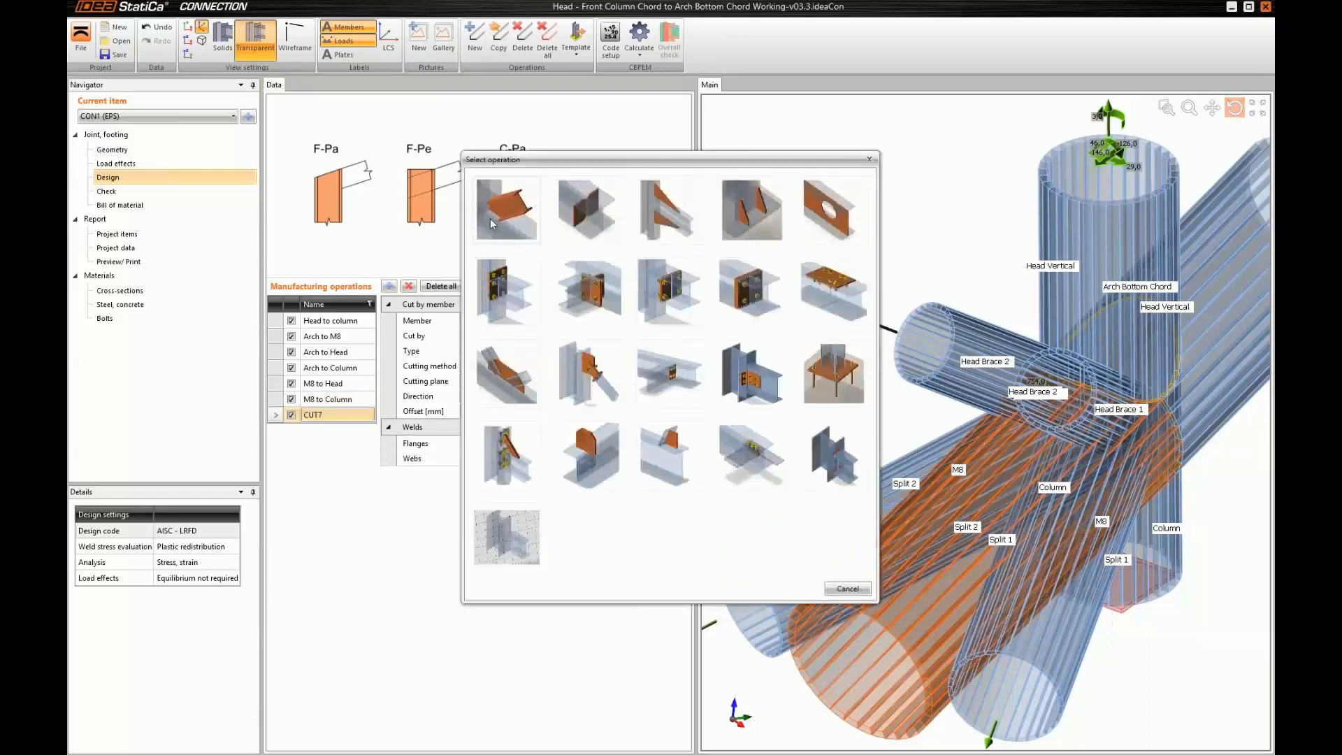
{"action": "left_click", "coordinate": [490, 219]}
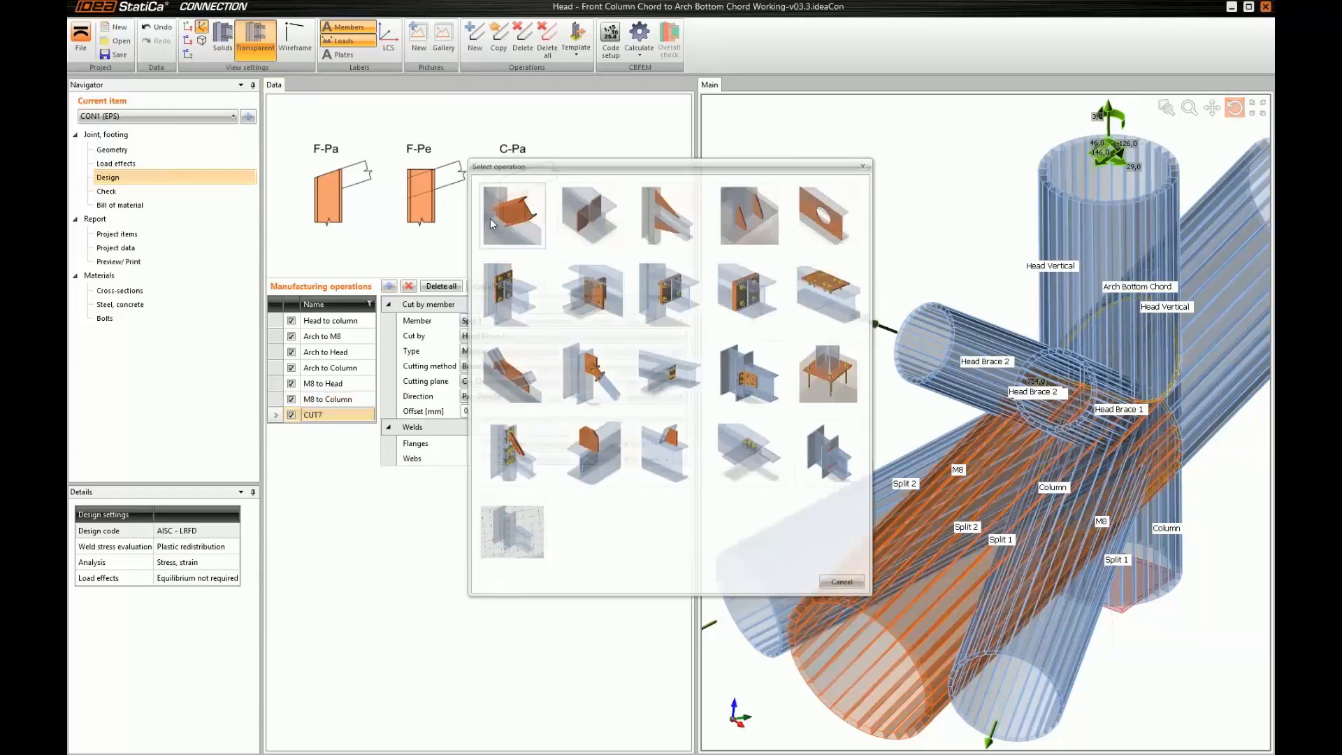
{"action": "left_click", "coordinate": [338, 415]}
{"action": "type", "text": "Split1 to M8 M8"}
{"action": "key", "text": "Return"}
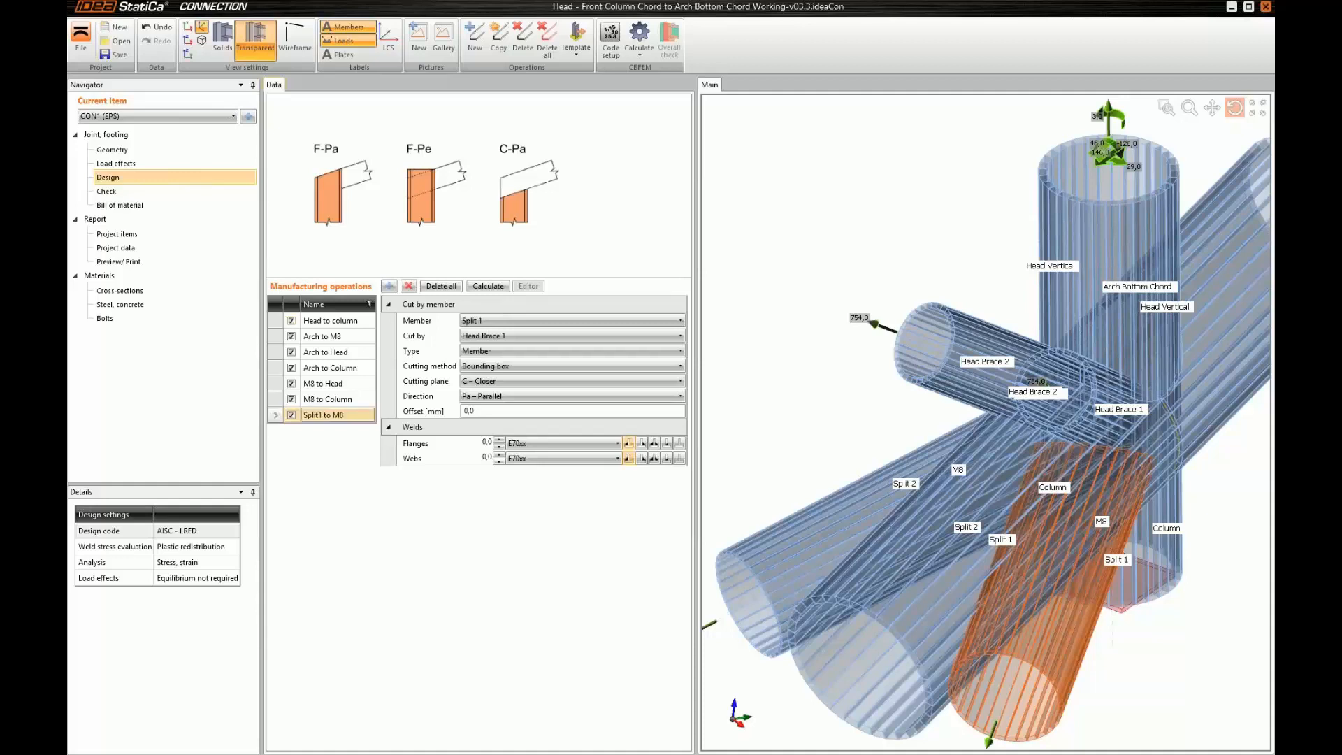
Make M8 the cutting member of the "Split1 to M8" operation, with Surface as the cutting method
{"action": "left_click", "coordinate": [470, 337]}
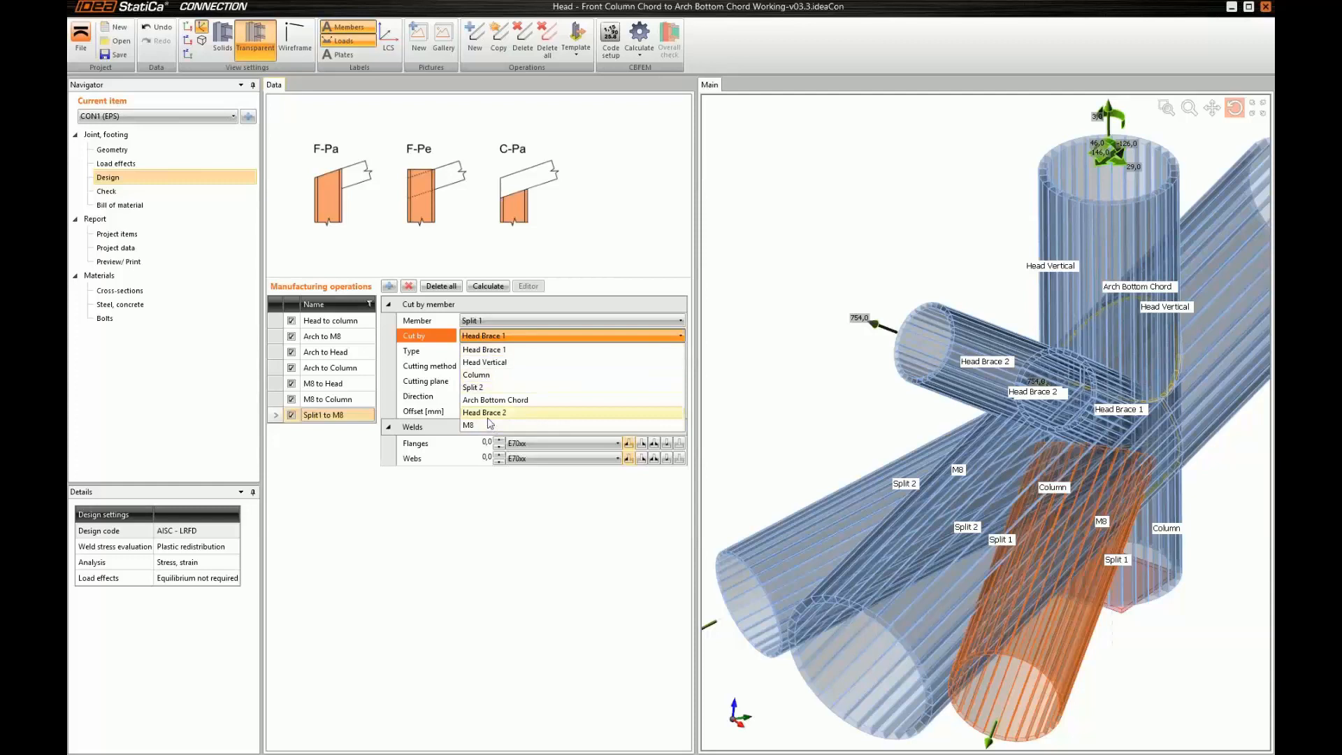
{"action": "left_click", "coordinate": [488, 413]}
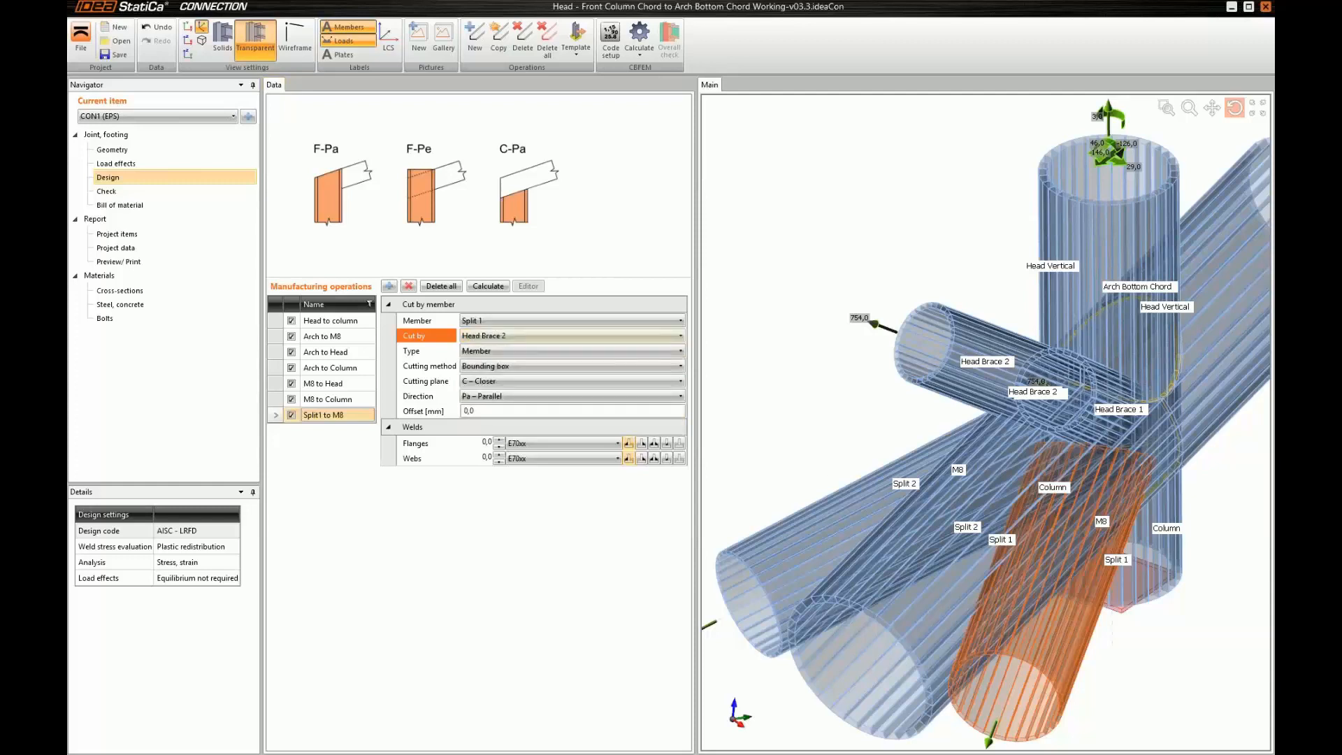
{"action": "left_click", "coordinate": [499, 366]}
{"action": "left_click", "coordinate": [498, 395]}
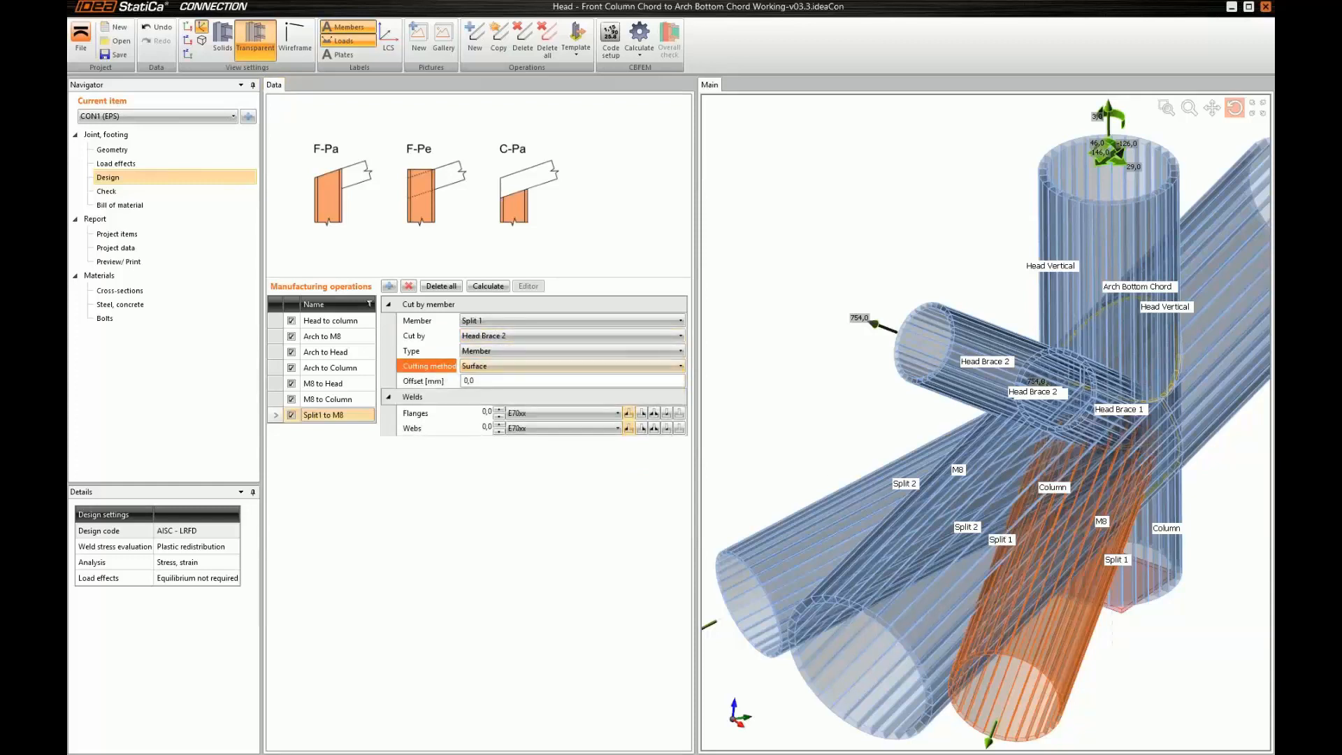
{"action": "left_click", "coordinate": [471, 336]}
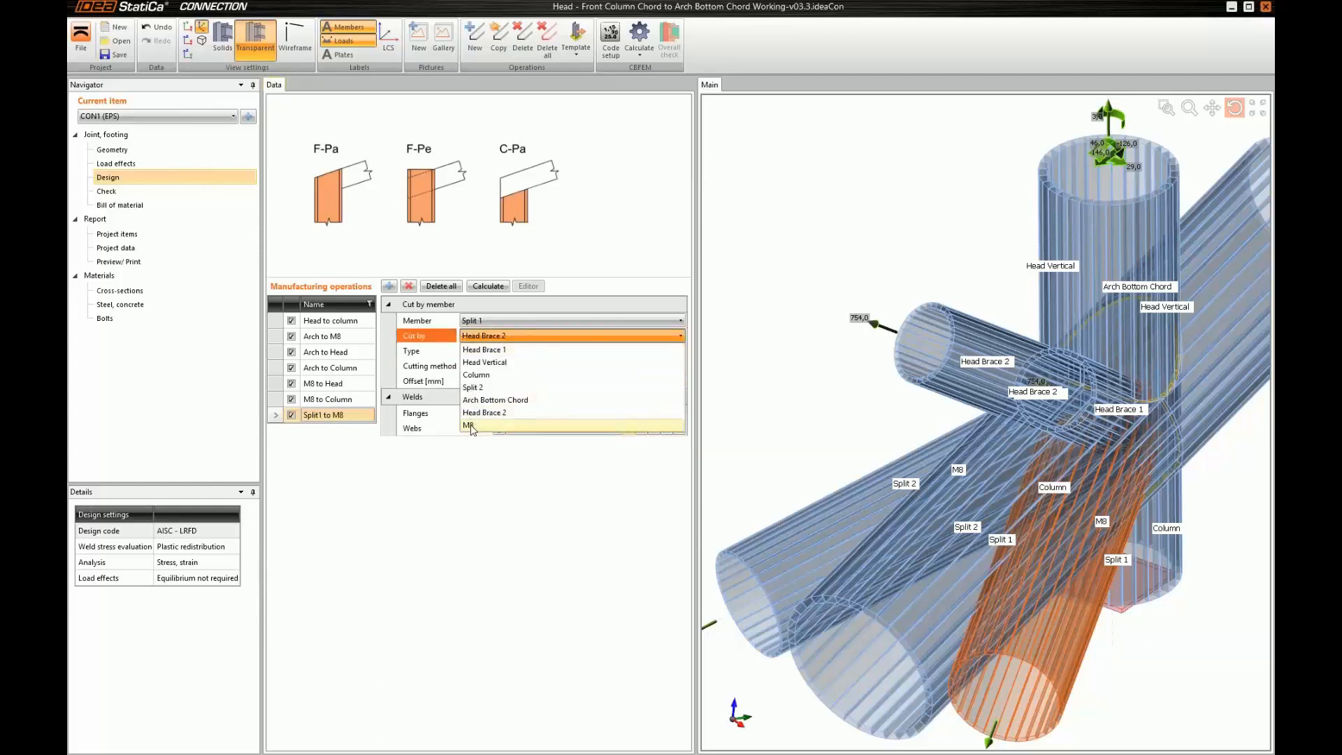
{"action": "left_click", "coordinate": [471, 426]}
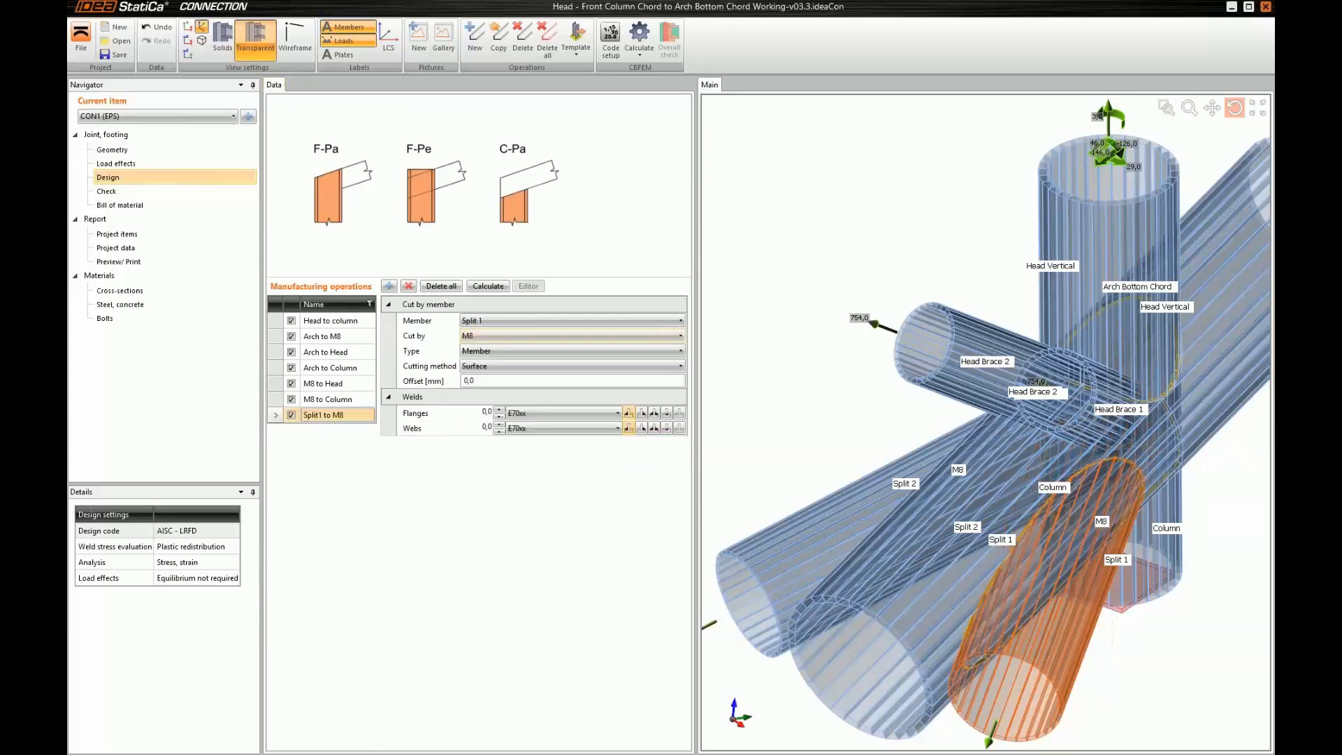
Show the joint as solids and set the flange and web weld sizes of the "Split1 to M8" cut to 9,9
{"action": "middle_click_drag", "start_coordinate": [1105, 509], "coordinate": [1086, 472]}
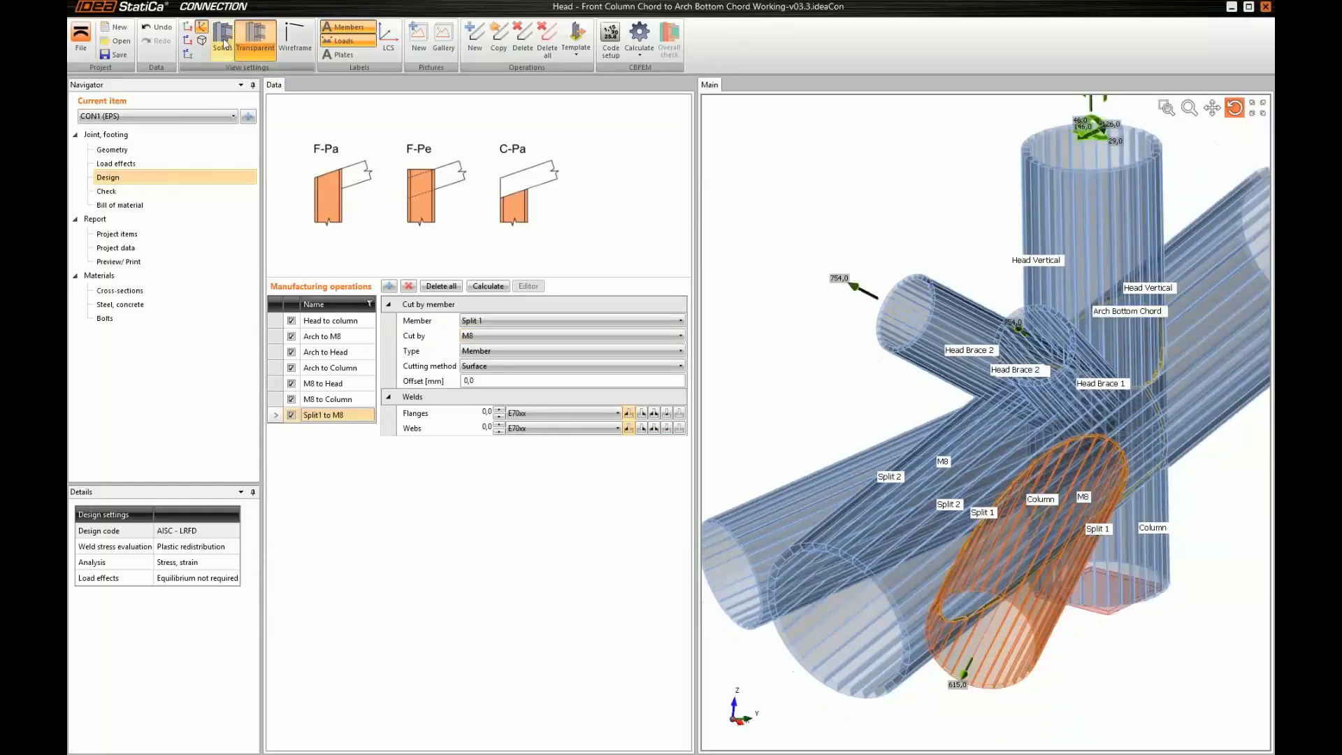
{"action": "left_click", "coordinate": [222, 38]}
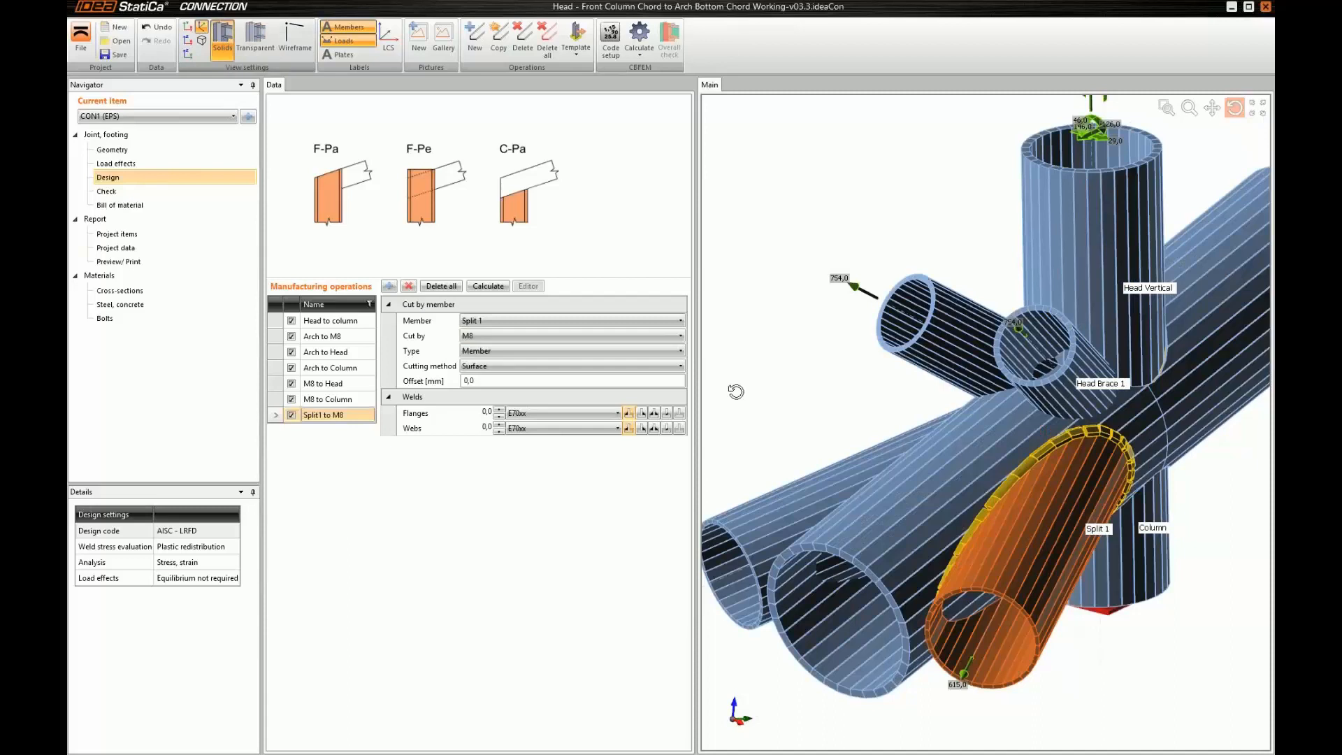
{"action": "middle_click_drag", "start_coordinate": [1015, 497], "coordinate": [982, 426], "text": "ctrl"}
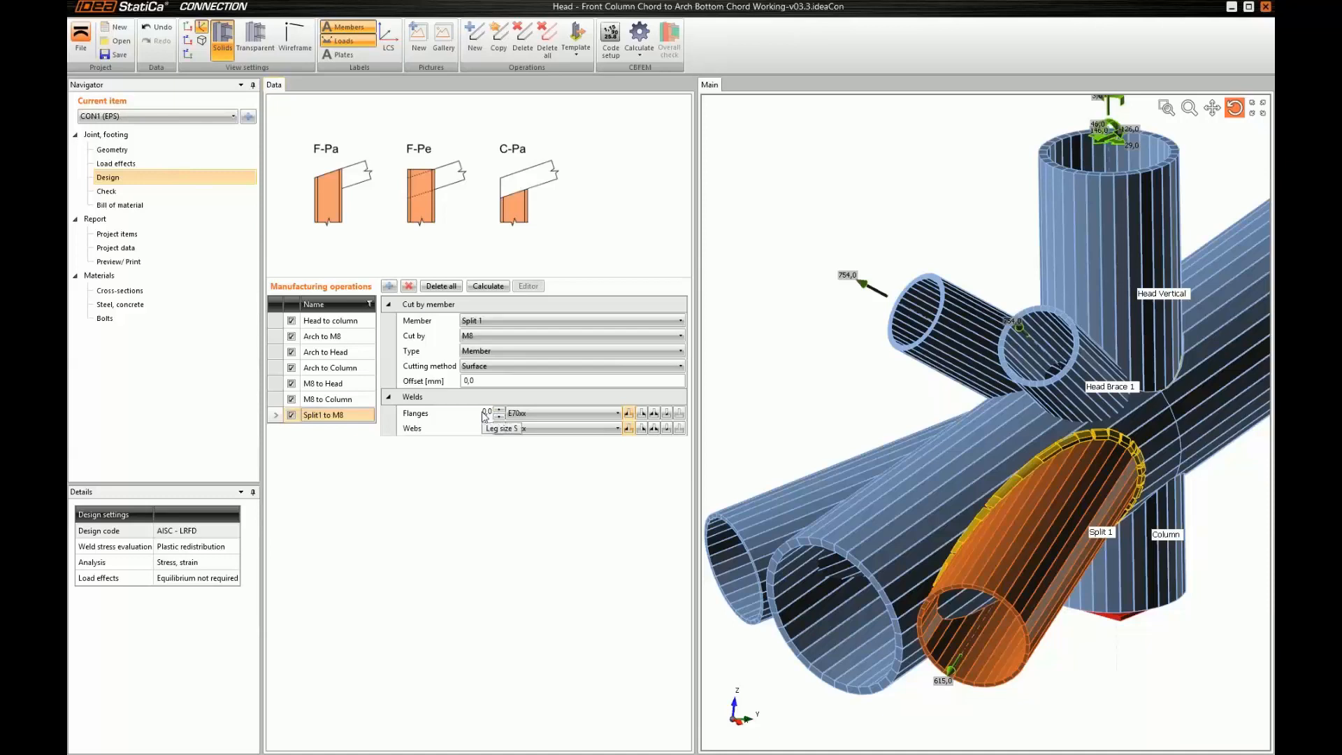
{"action": "left_click", "coordinate": [488, 413]}
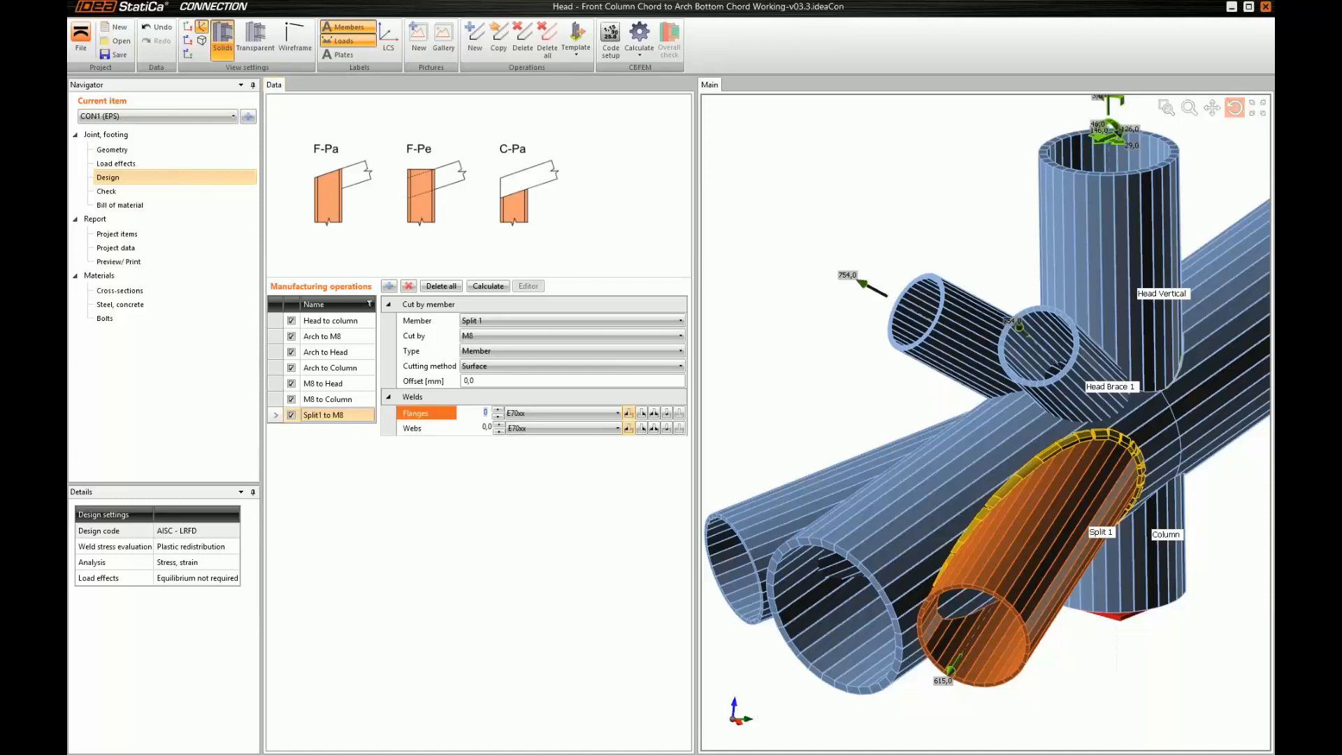
{"action": "type", "text": "9,9"}
{"action": "key", "text": "Tab"}
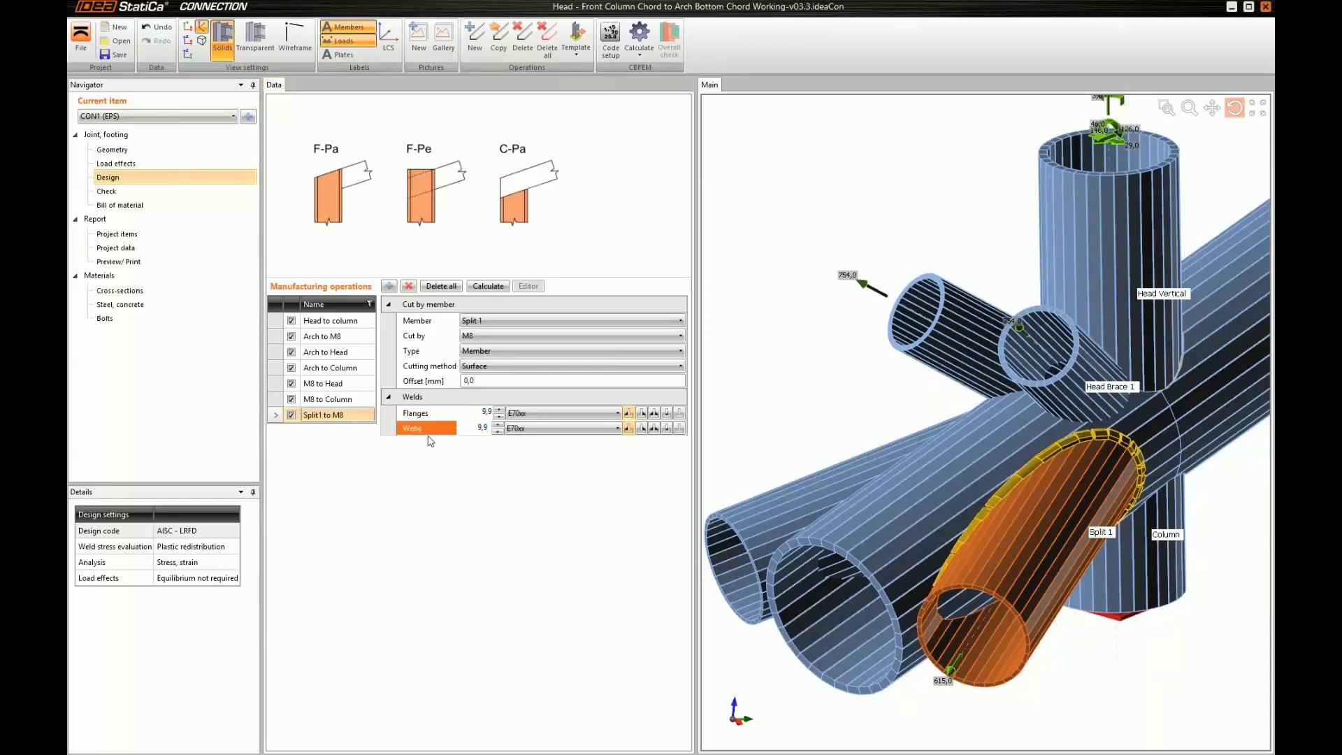
{"action": "key", "text": "Tab"}
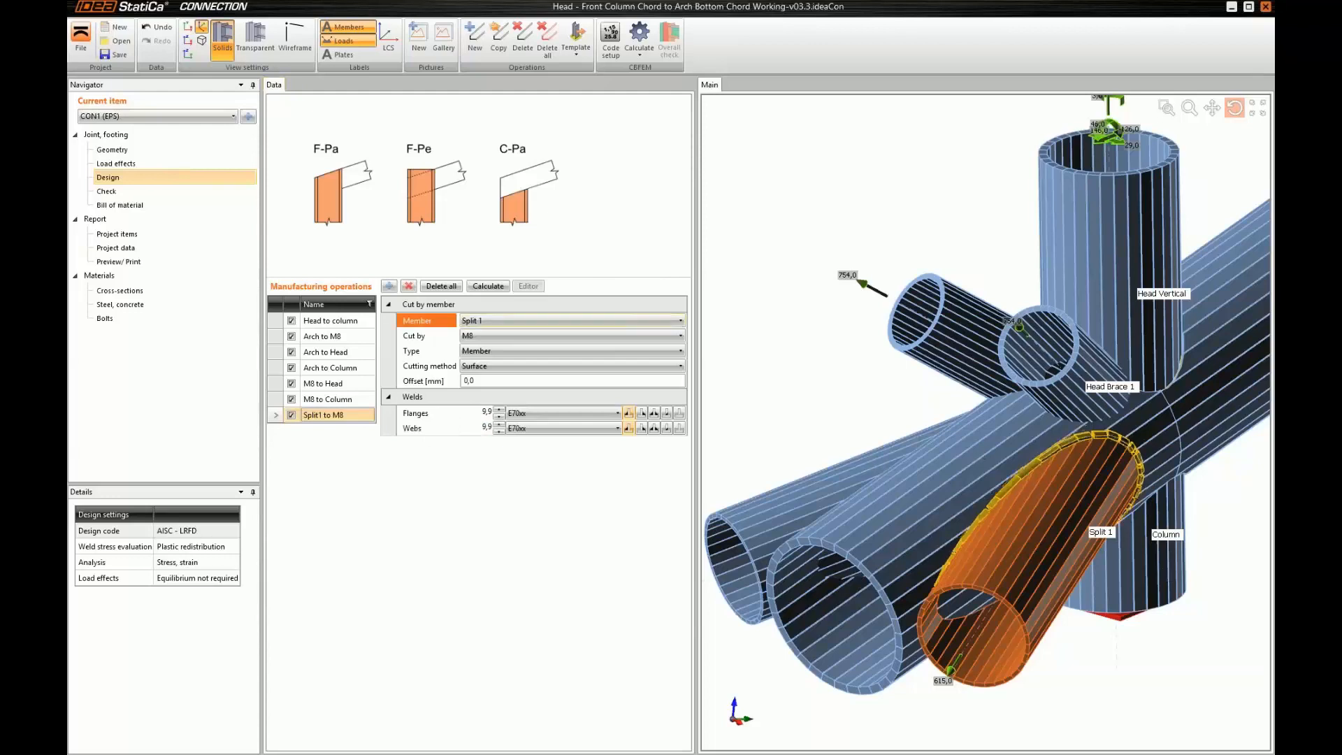
Copy the "Split1 to M8" operation as "Split2 to M8" and set Split 2 as the member it cuts
{"action": "left_click_drag", "start_coordinate": [1054, 535], "coordinate": [862, 495]}
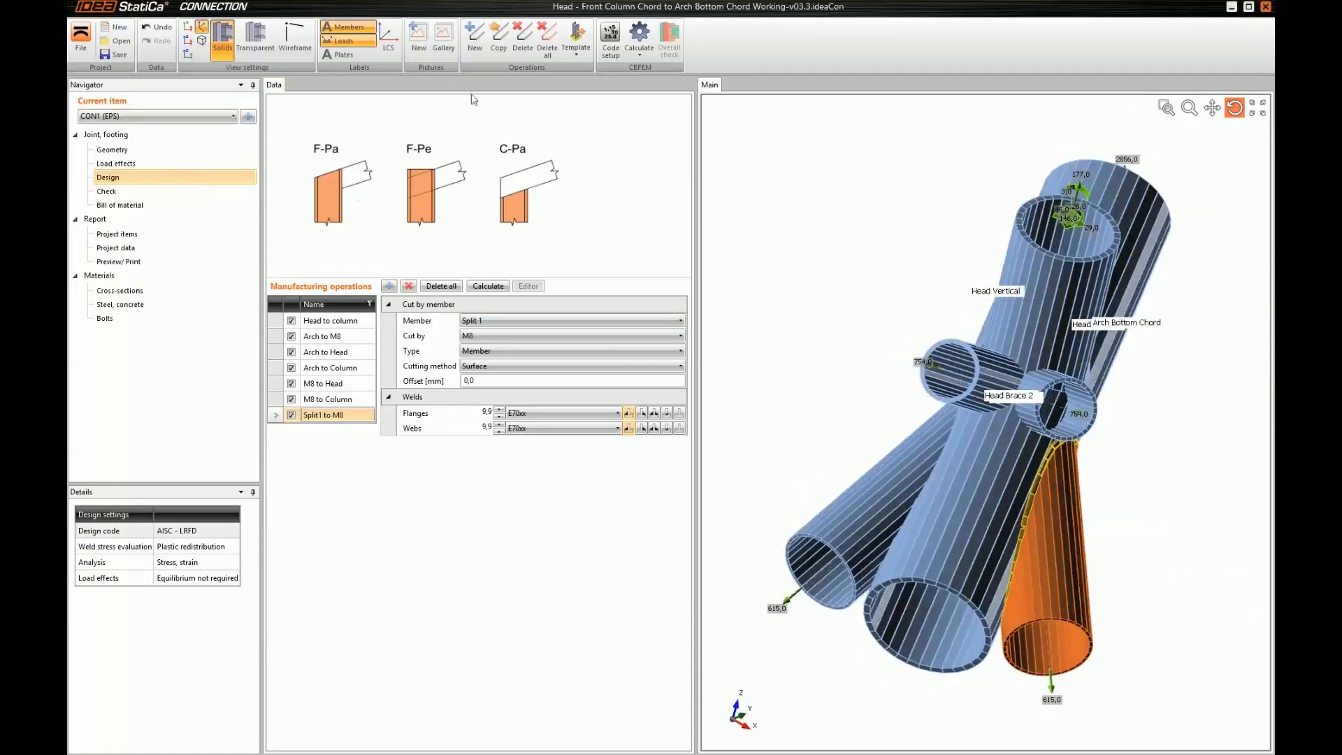
{"action": "left_click", "coordinate": [497, 47]}
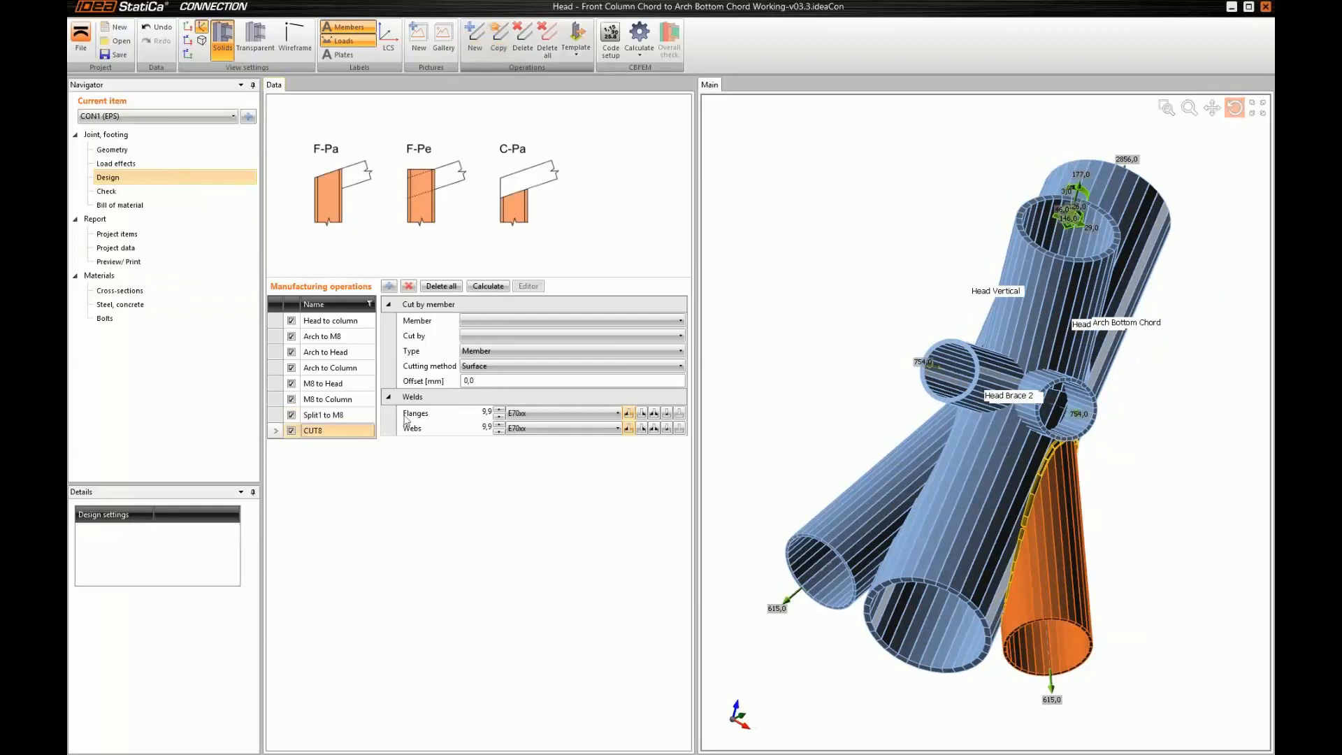
{"action": "type", "text": "Split2 to M8"}
{"action": "key", "text": "Return"}
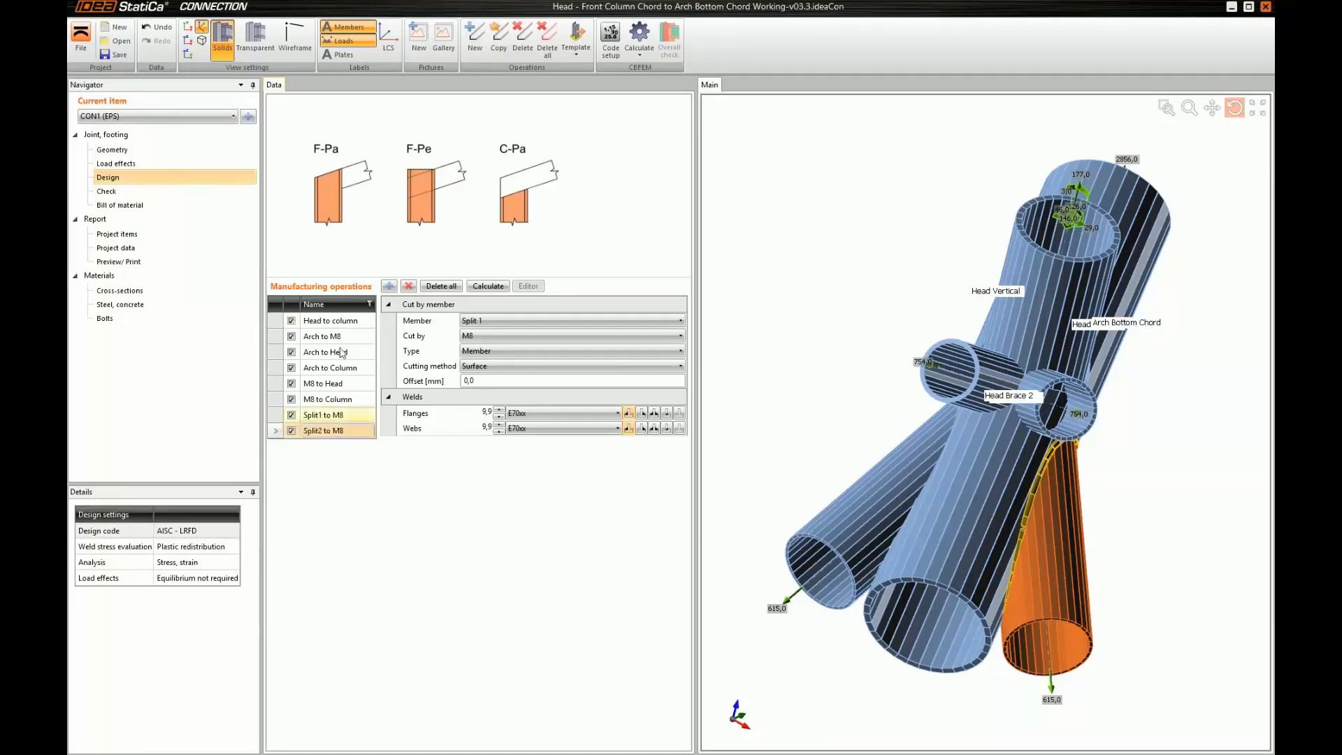
{"action": "left_click", "coordinate": [484, 321]}
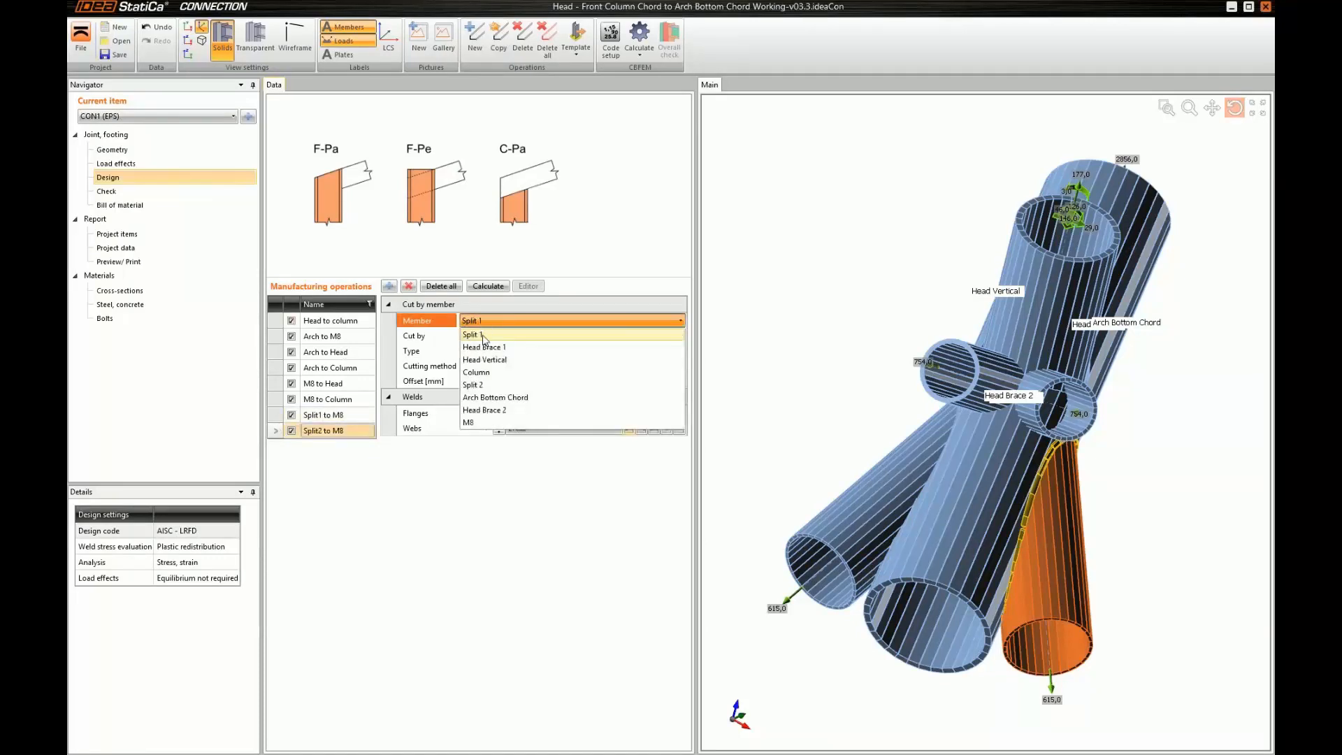
{"action": "left_click", "coordinate": [477, 385]}
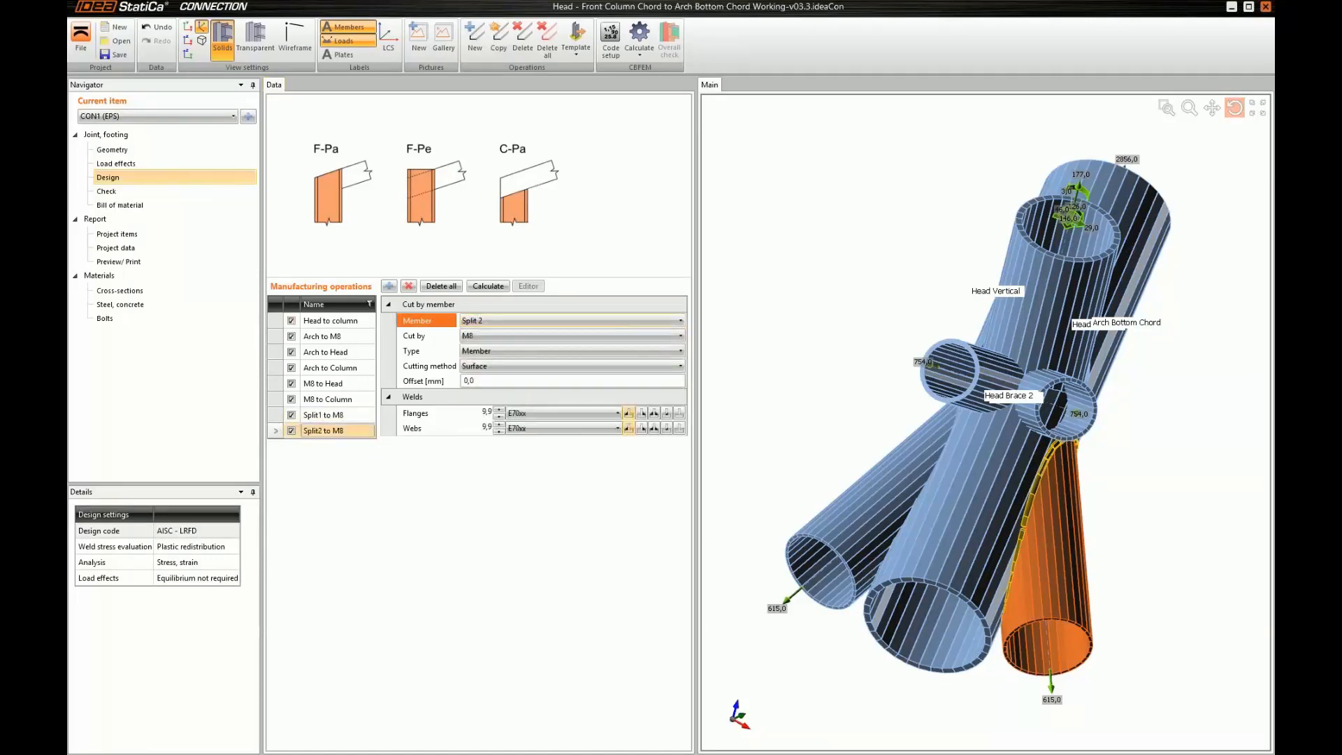
Add a cut operation for Head Brace 1, cut by Head Brace 2 with the Mitre cut method
{"action": "left_click_drag", "start_coordinate": [932, 563], "coordinate": [962, 488]}
{"action": "left_click", "coordinate": [389, 286]}
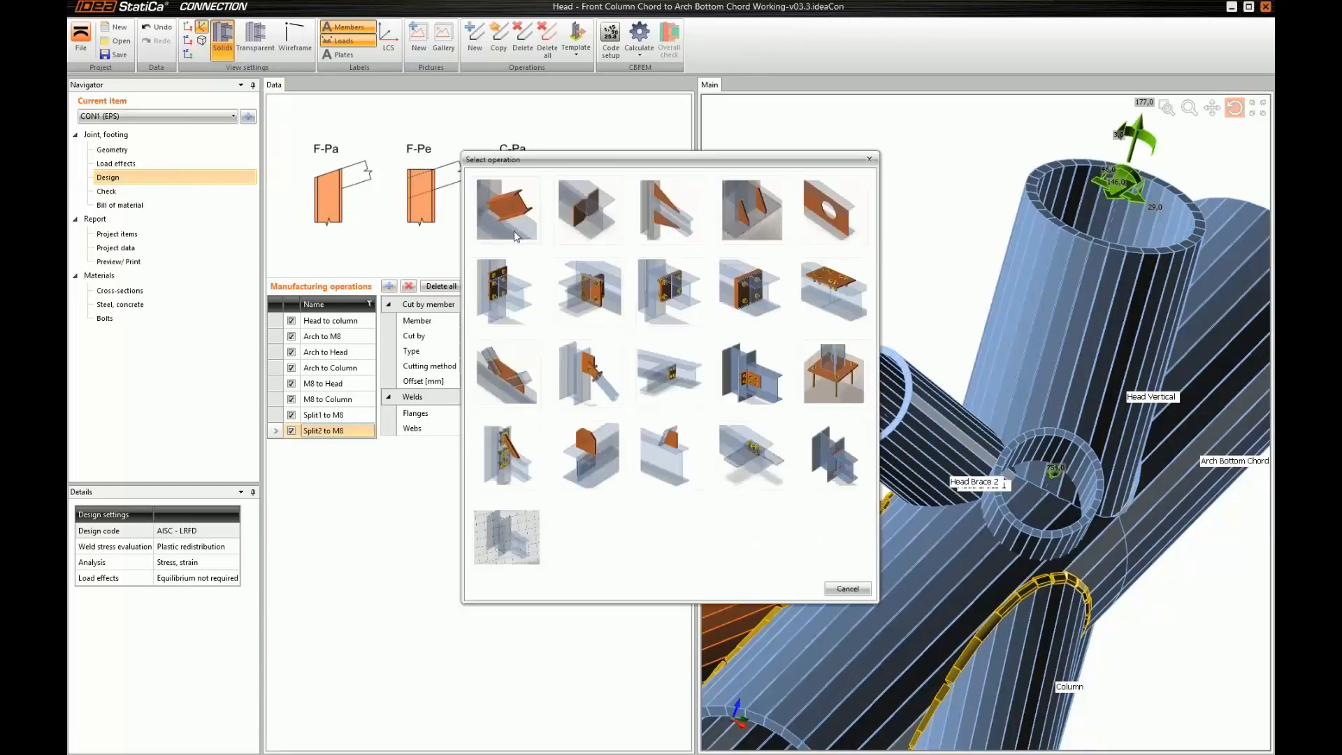
{"action": "left_click", "coordinate": [515, 236]}
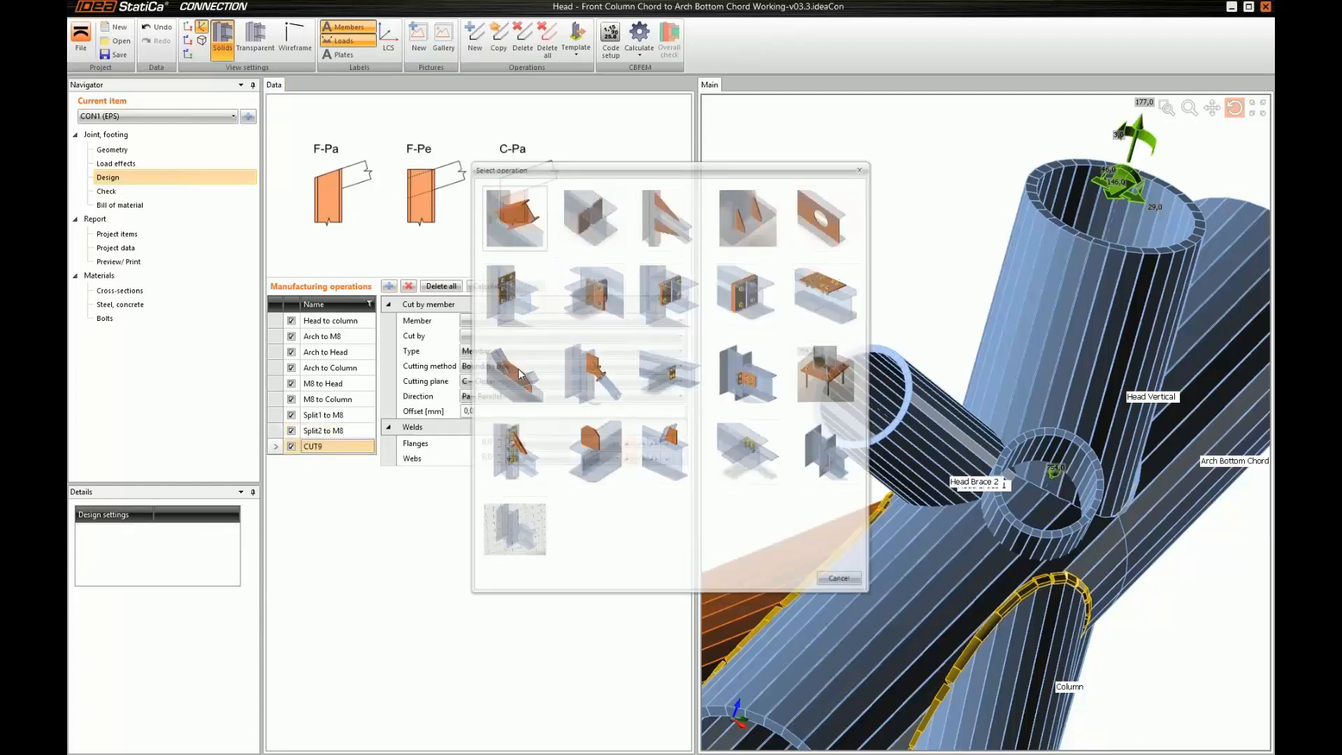
{"action": "left_click", "coordinate": [488, 321]}
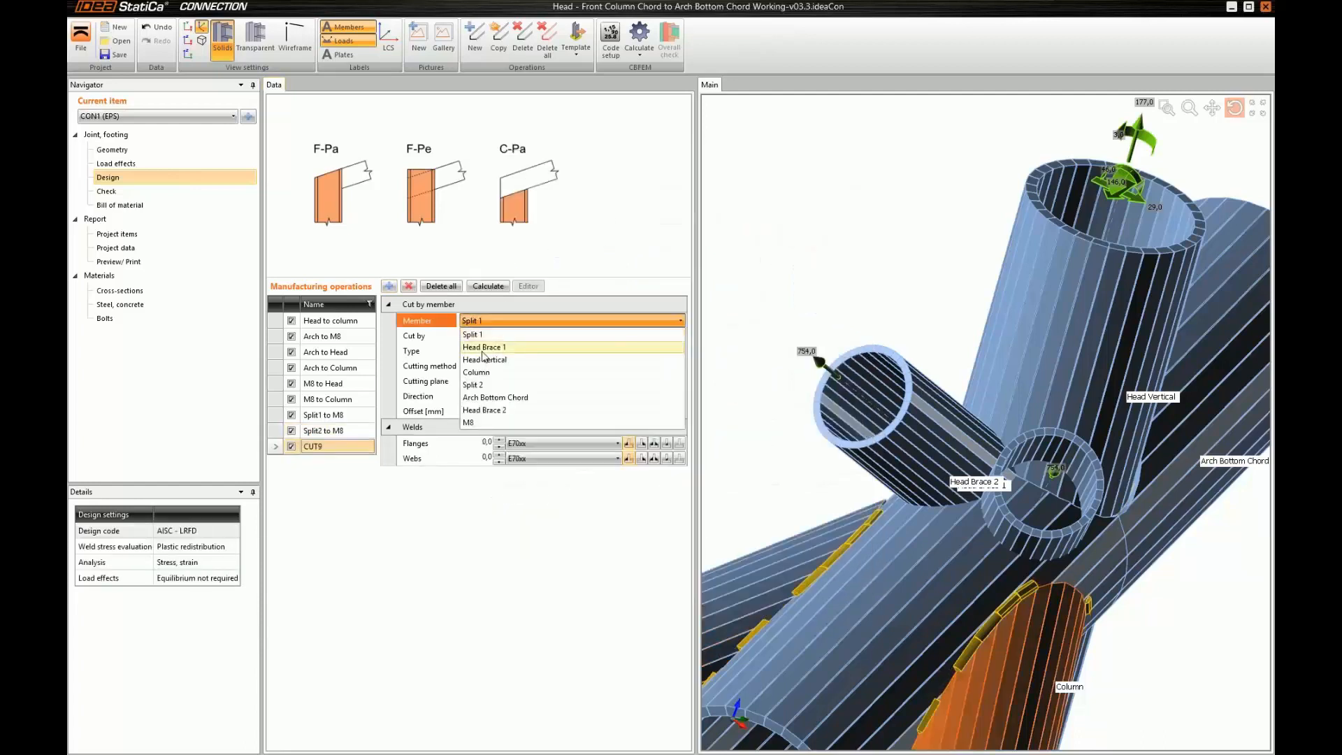
{"action": "left_click", "coordinate": [483, 347]}
{"action": "left_click", "coordinate": [489, 336]}
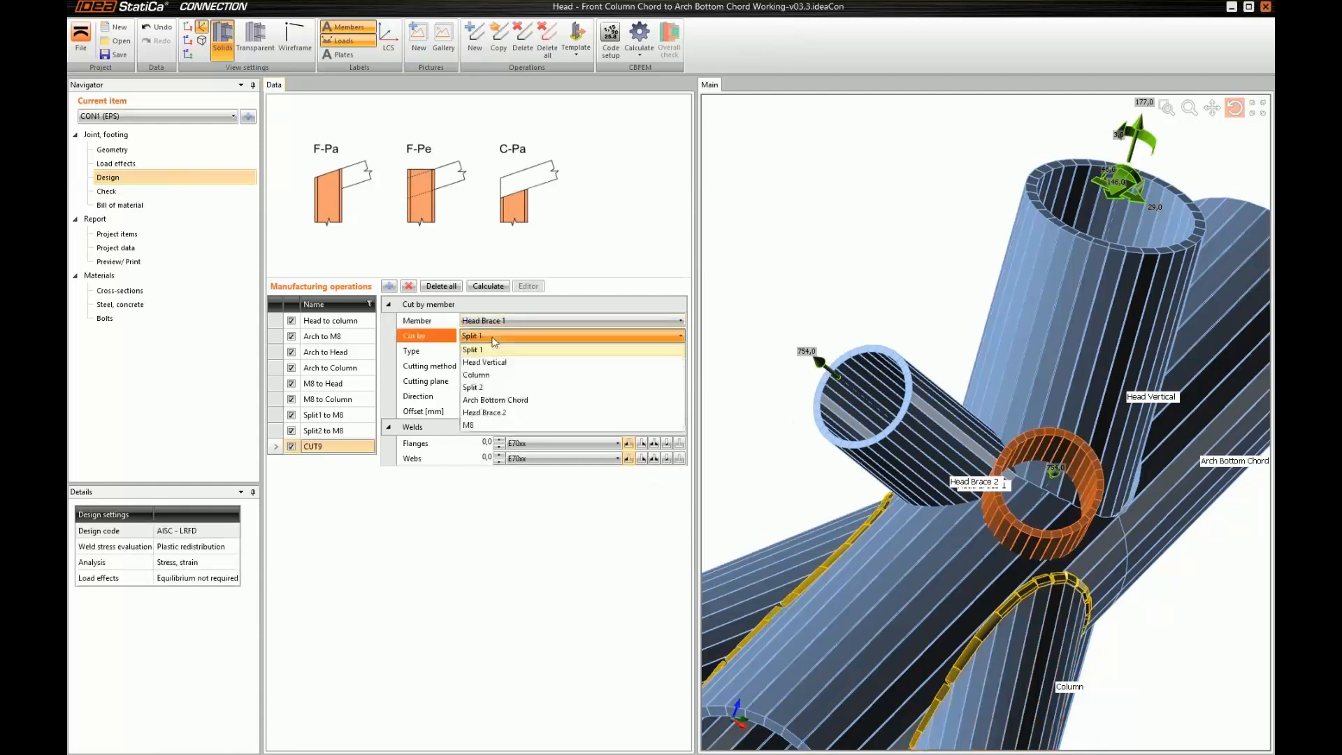
{"action": "left_click", "coordinate": [494, 413]}
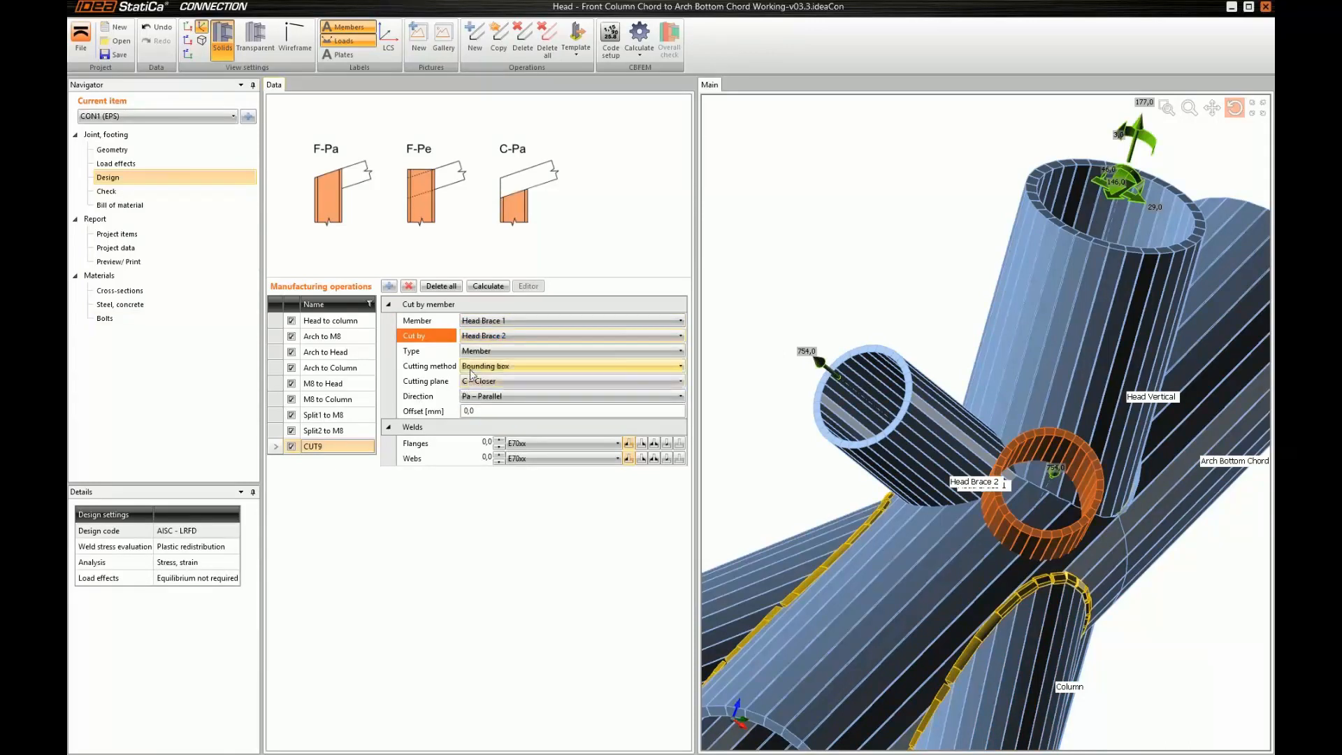
{"action": "left_click", "coordinate": [471, 373]}
{"action": "left_click", "coordinate": [475, 397]}
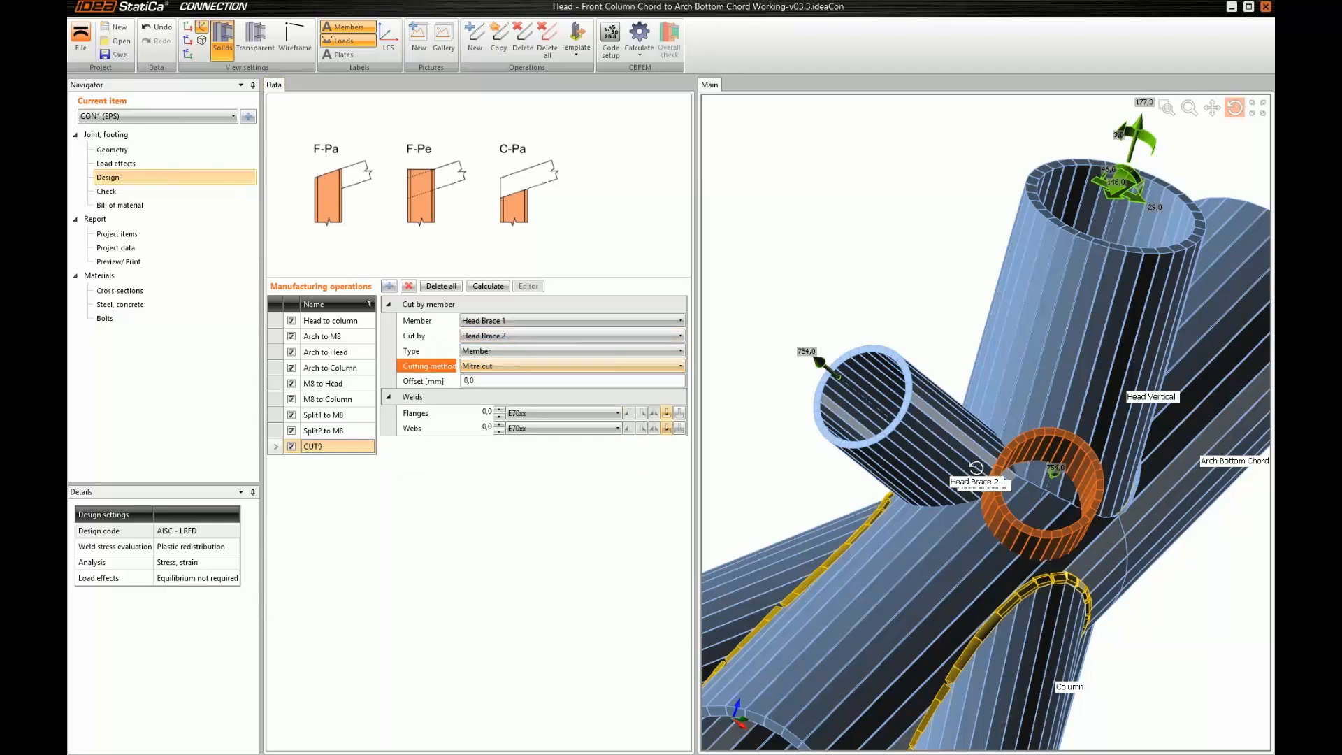
Rename the mitre cut between the two head braces as "Head1 to head2"
{"action": "left_click", "coordinate": [980, 484]}
{"action": "mouse_move", "coordinate": [981, 484]}
{"action": "middle_mouse_down"}
{"action": "mouse_move", "coordinate": [1019, 498]}
{"action": "mouse_move", "coordinate": [987, 492]}
{"action": "middle_mouse_up"}
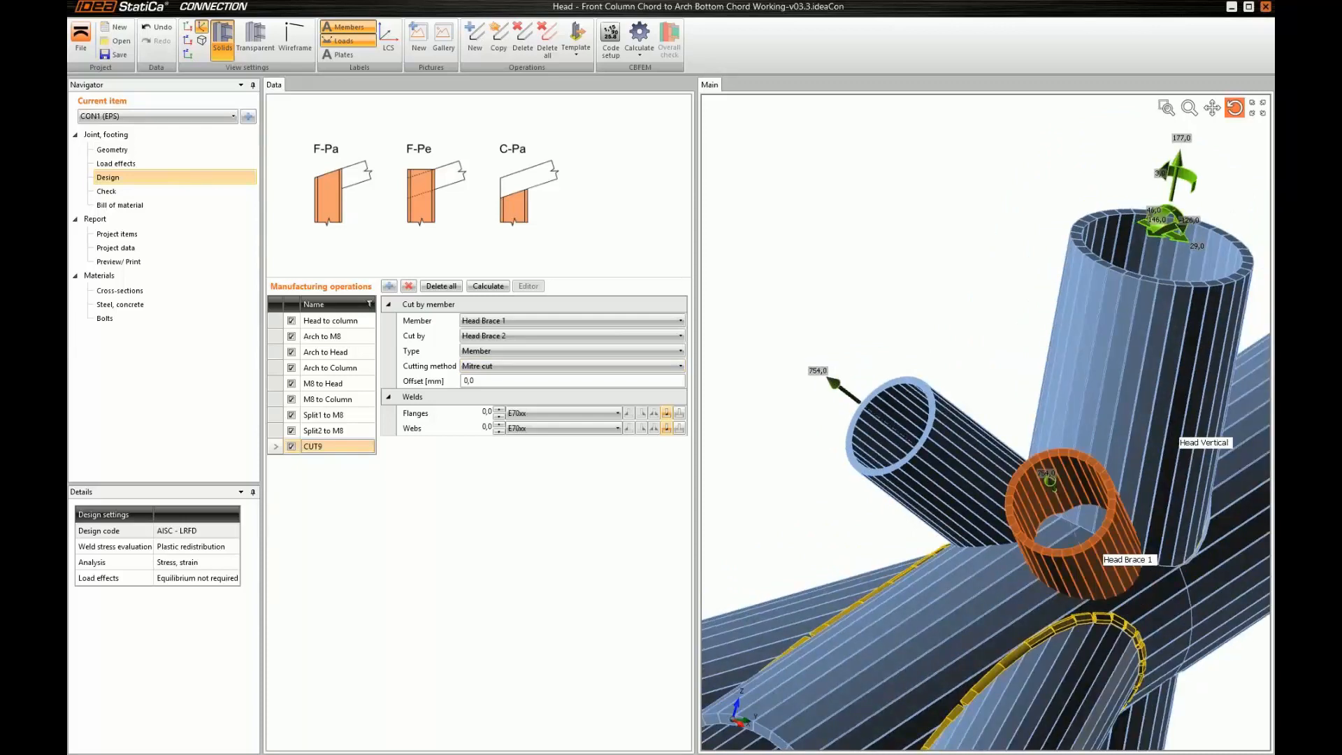
{"action": "type", "text": "Head1 to head2"}
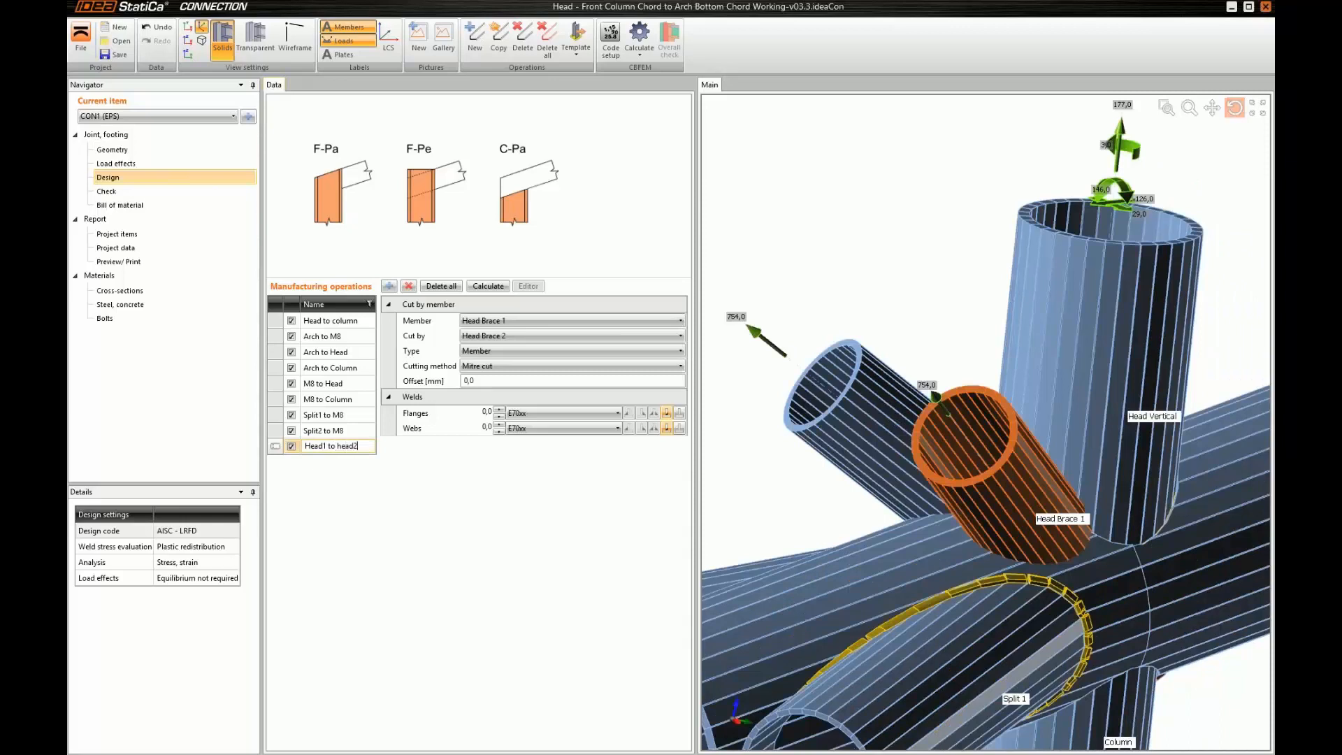
{"action": "key", "text": "Return"}
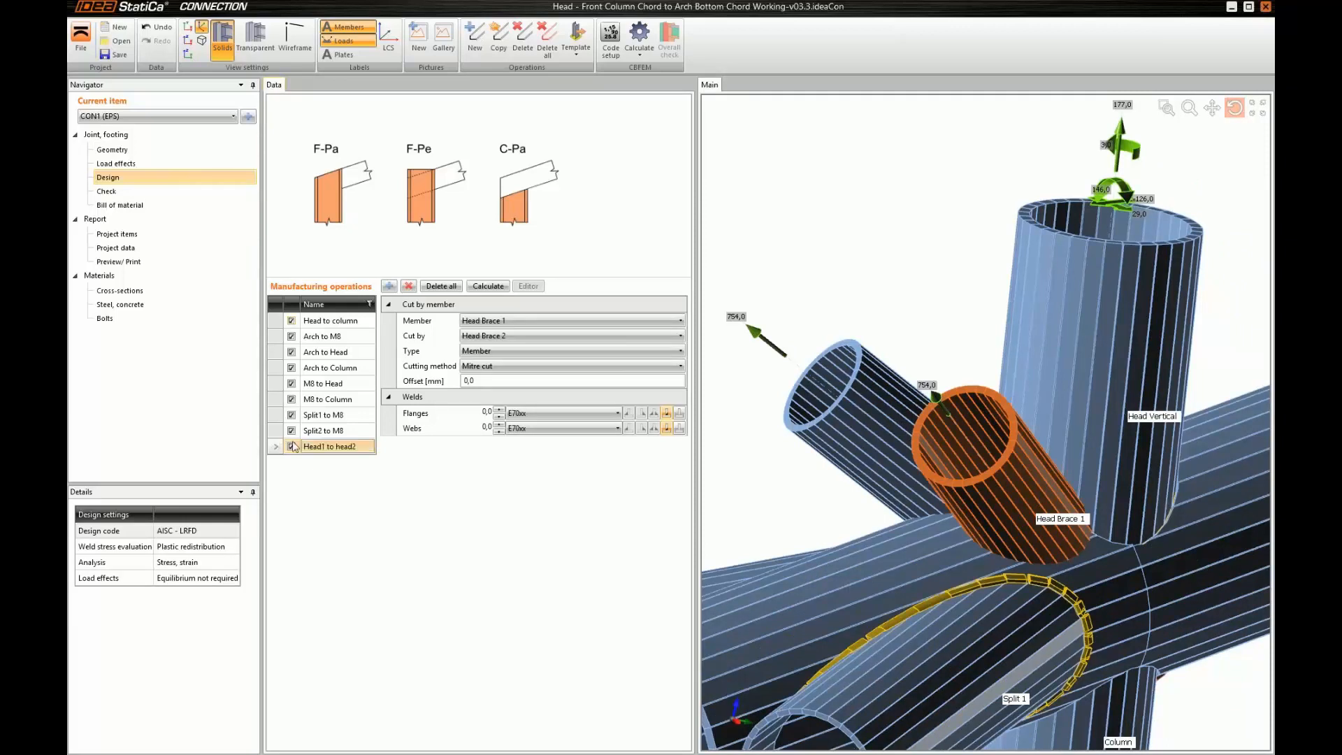
Add another member cut operation and name it "Head1 to M8"
{"action": "left_click", "coordinate": [389, 287]}
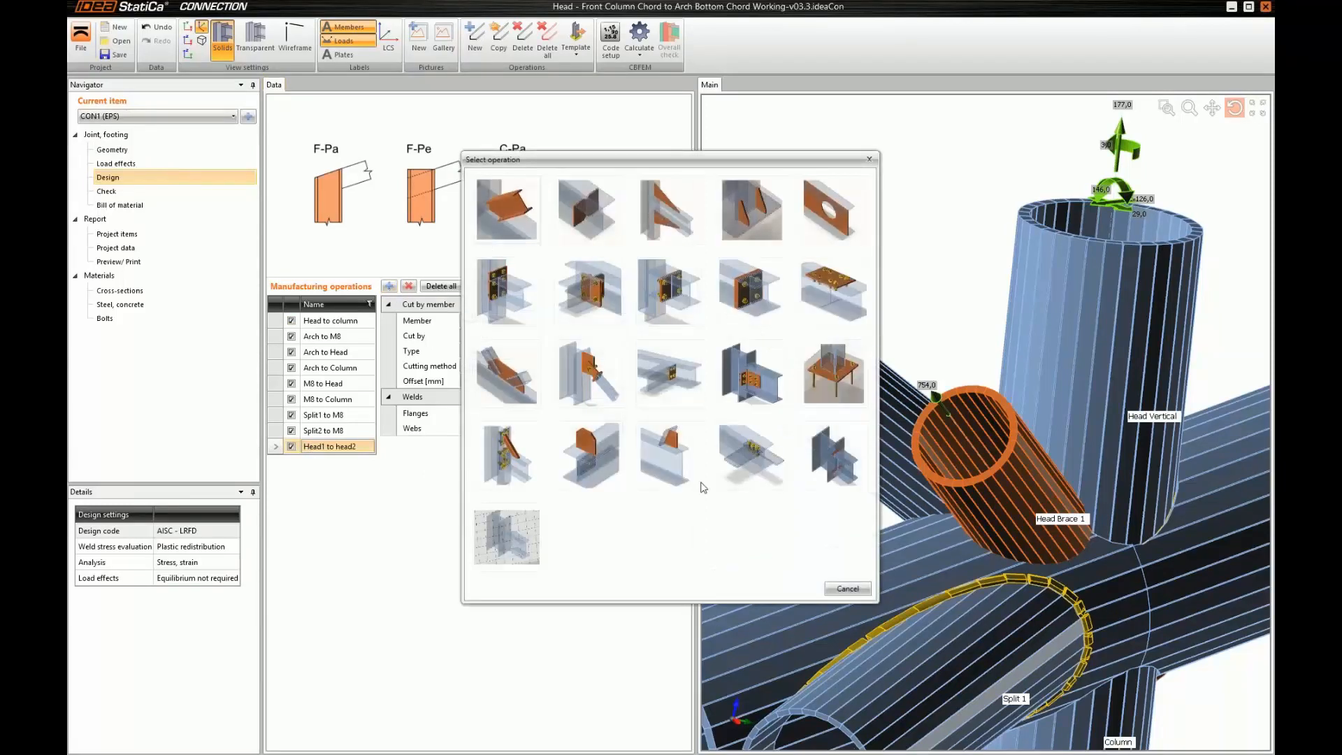
{"action": "double_click", "coordinate": [315, 462]}
{"action": "type", "text": "Head1 to"}
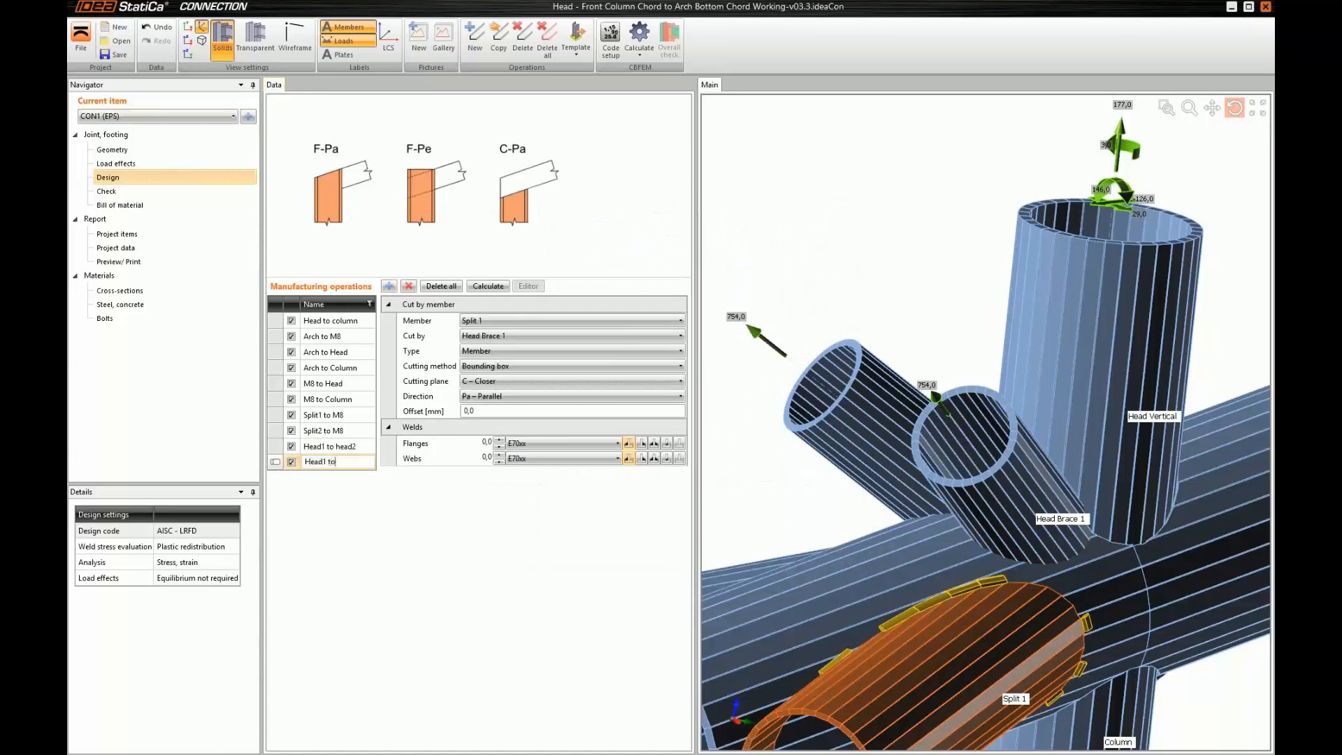
{"action": "type", "text": " M8"}
{"action": "key", "text": "Return"}
Set the "Head1 to M8" operation to cut Head Brace 1 by M8 with the Surface cutting method
{"action": "left_click", "coordinate": [505, 320]}
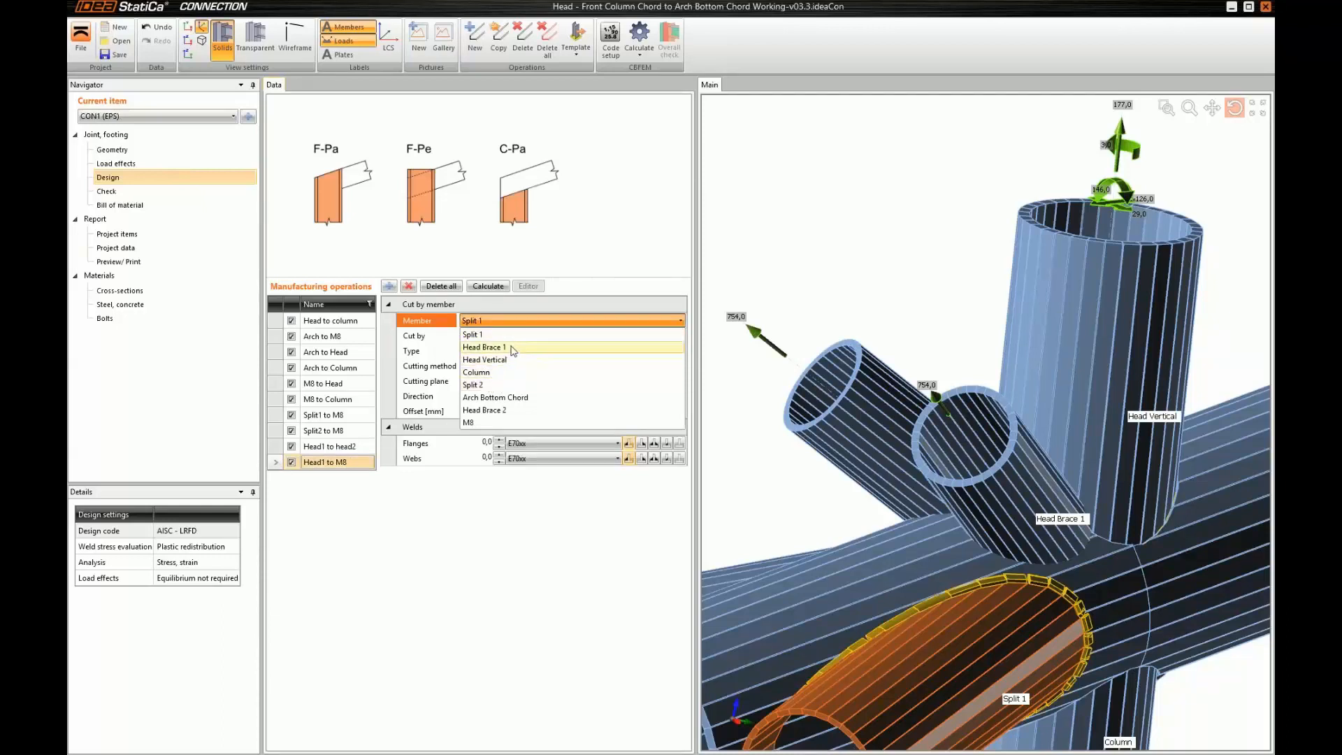
{"action": "left_click", "coordinate": [482, 346]}
{"action": "left_click", "coordinate": [489, 335]}
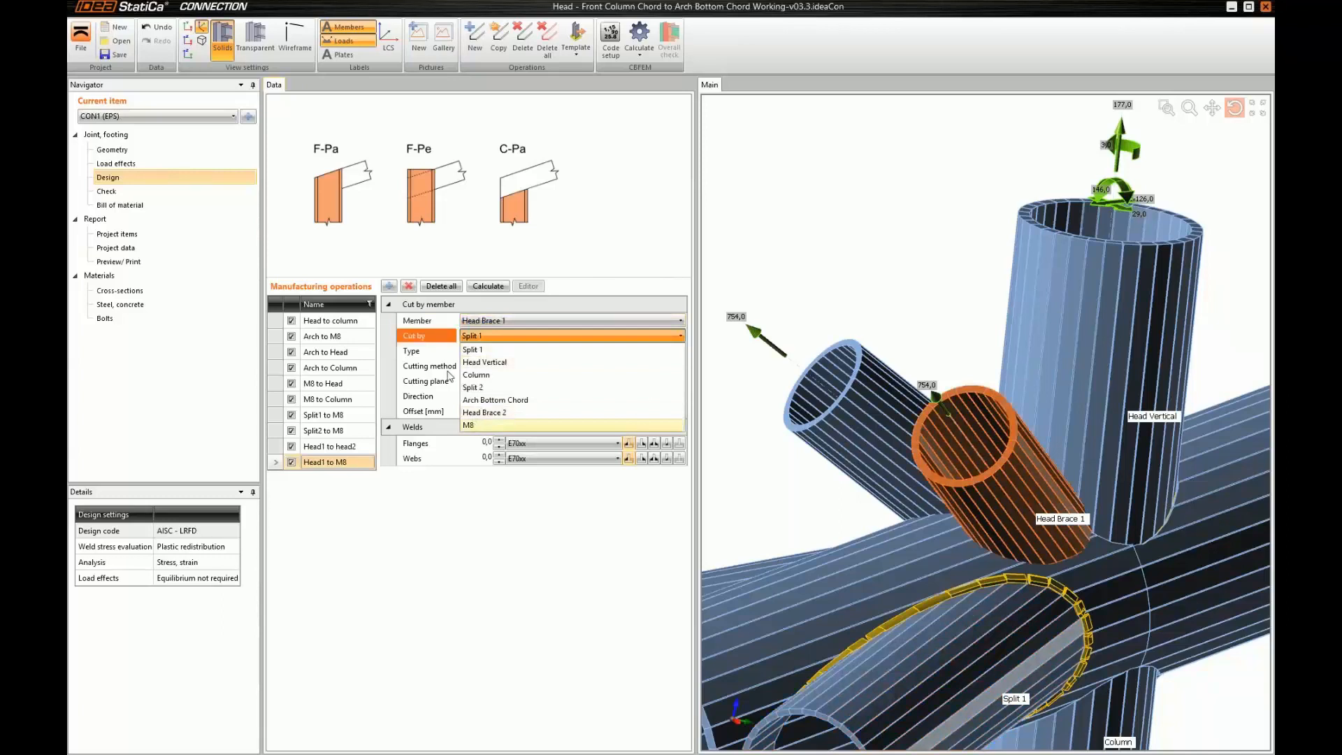
{"action": "left_click", "coordinate": [473, 425]}
{"action": "left_click", "coordinate": [489, 366]}
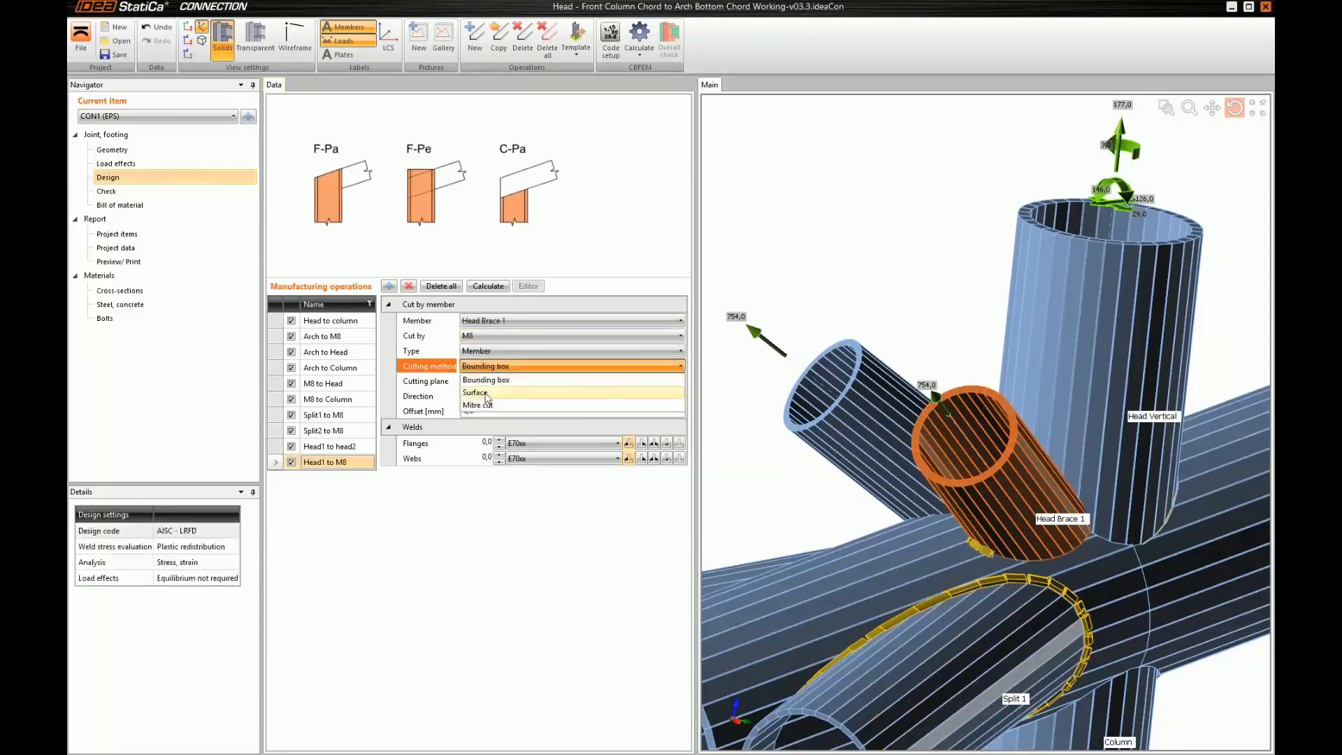
{"action": "left_click", "coordinate": [487, 395]}
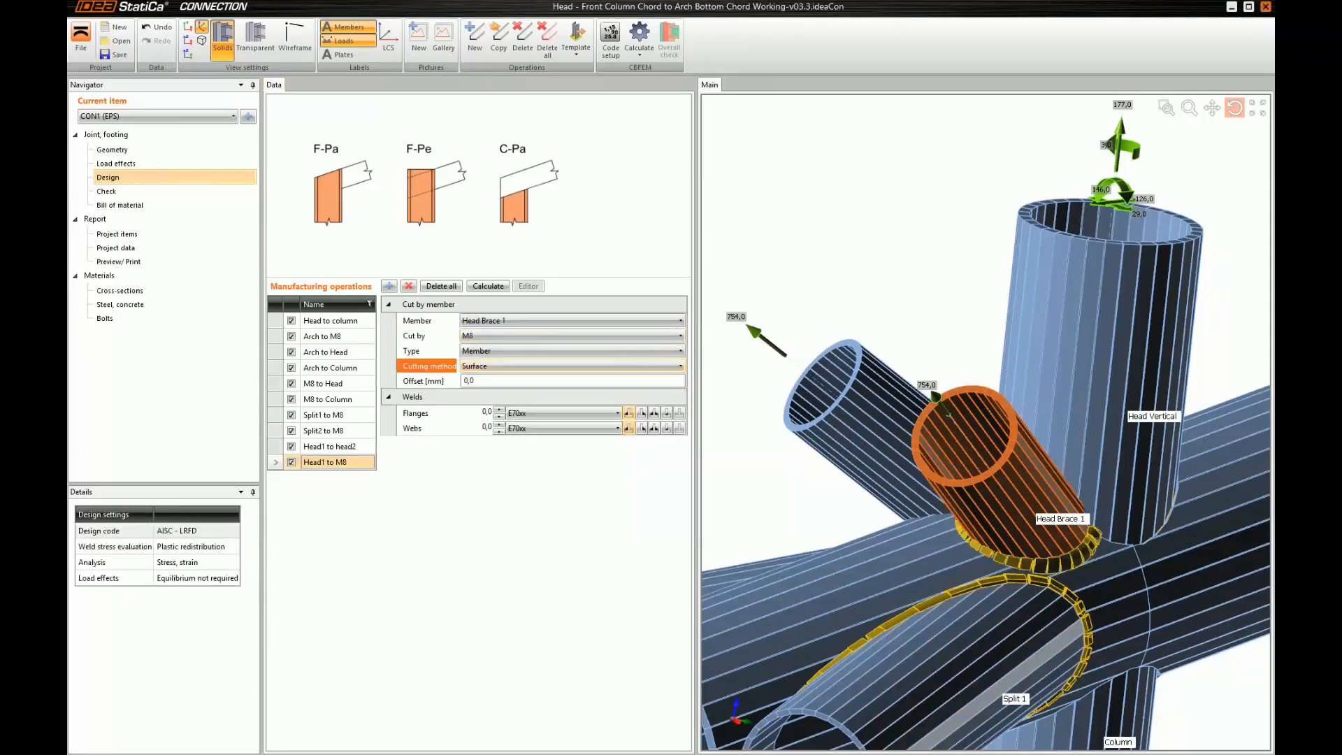
Set the flange and web weld sizes of the "Head1 to M8" cut to 11,9
{"action": "left_click_drag", "start_coordinate": [963, 512], "coordinate": [962, 524]}
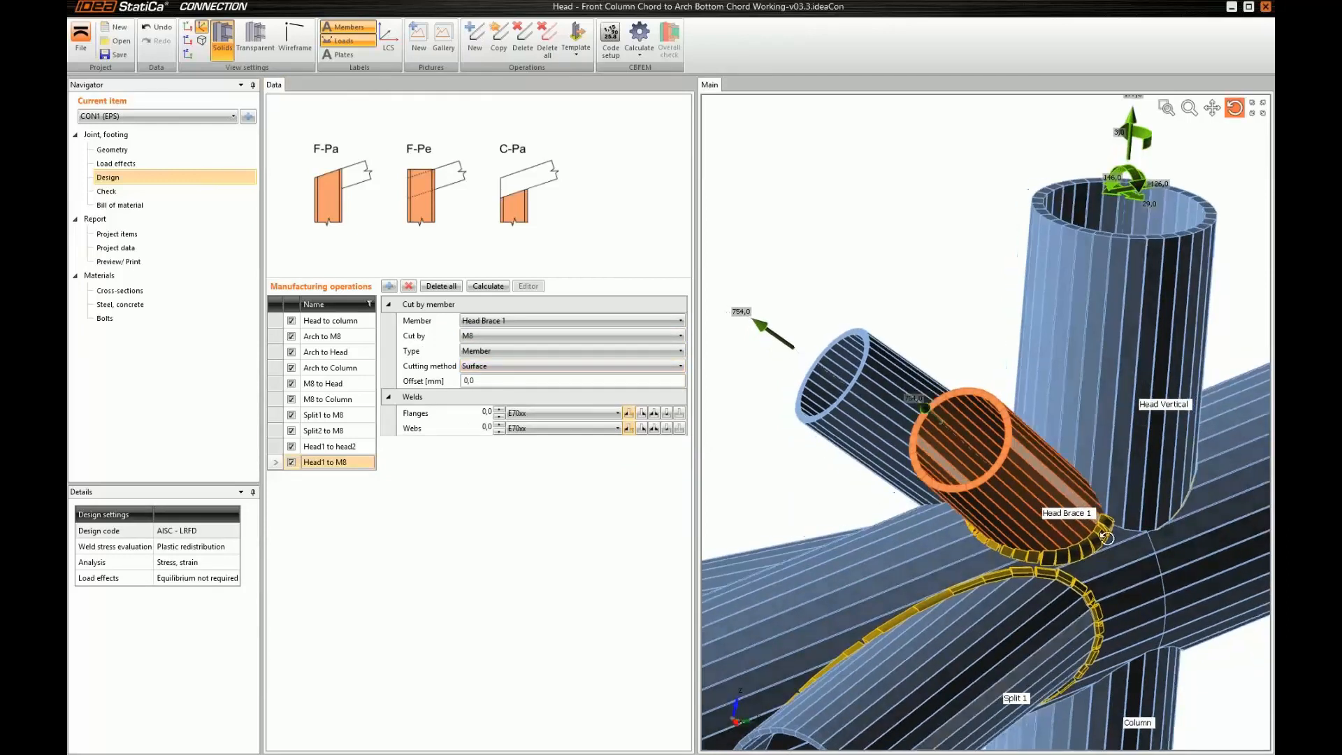
{"action": "left_click", "coordinate": [486, 413]}
{"action": "type", "text": "11,9"}
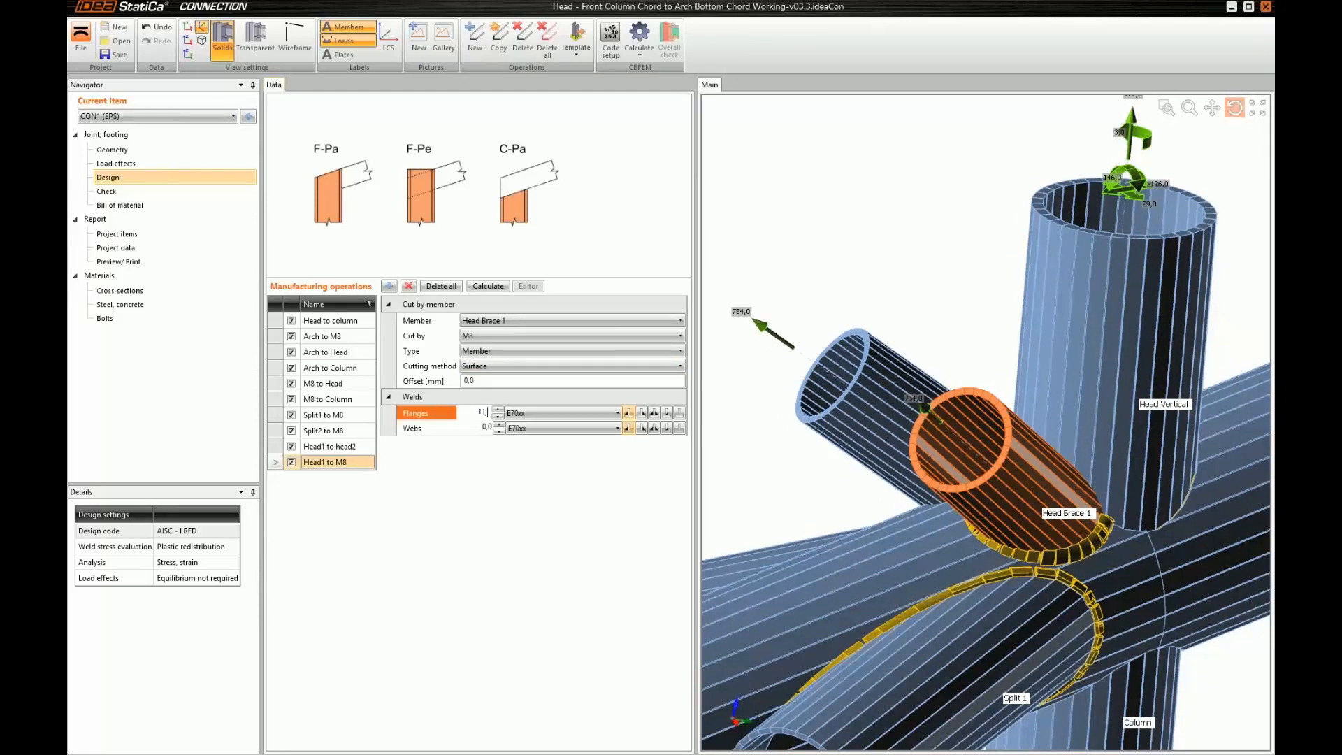
{"action": "key", "text": "Tab"}
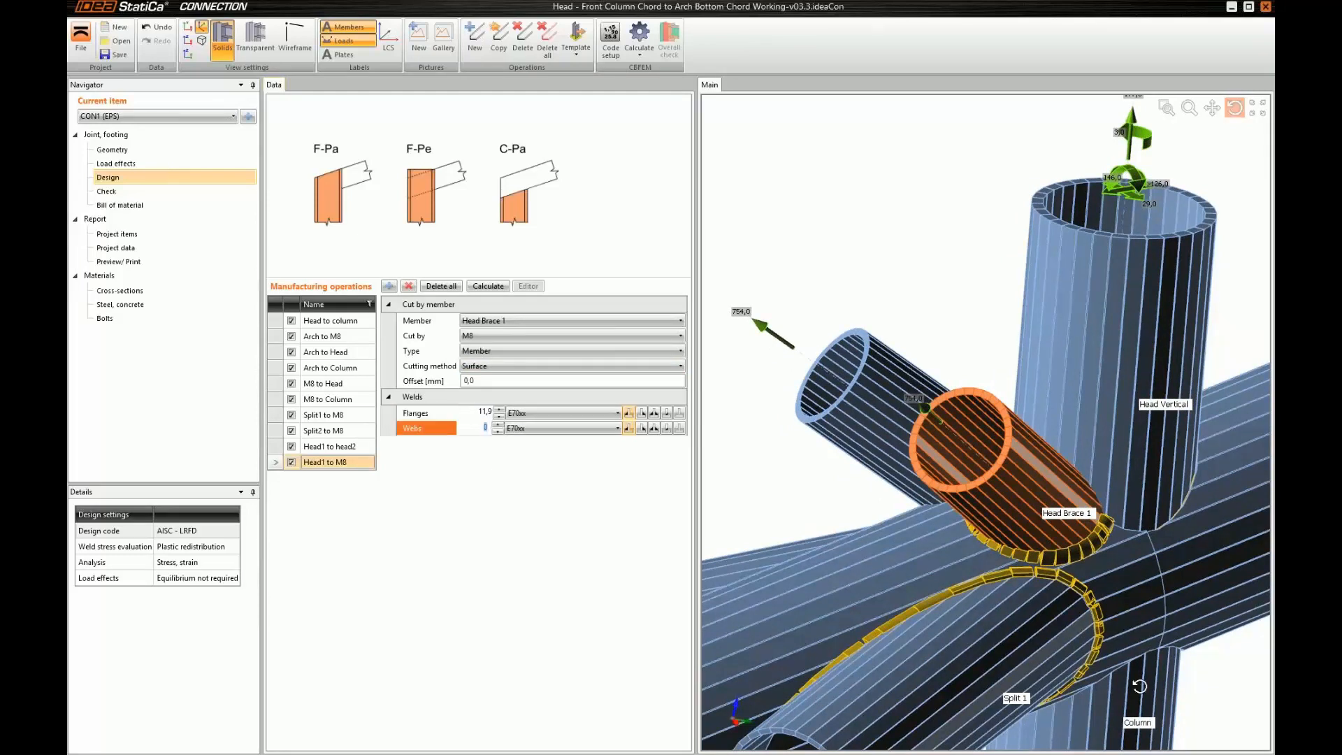
{"action": "type", "text": "11,9"}
Copy the "Head1 to M8" operation and name the copy "Head1 to vertical"
{"action": "left_click", "coordinate": [352, 461]}
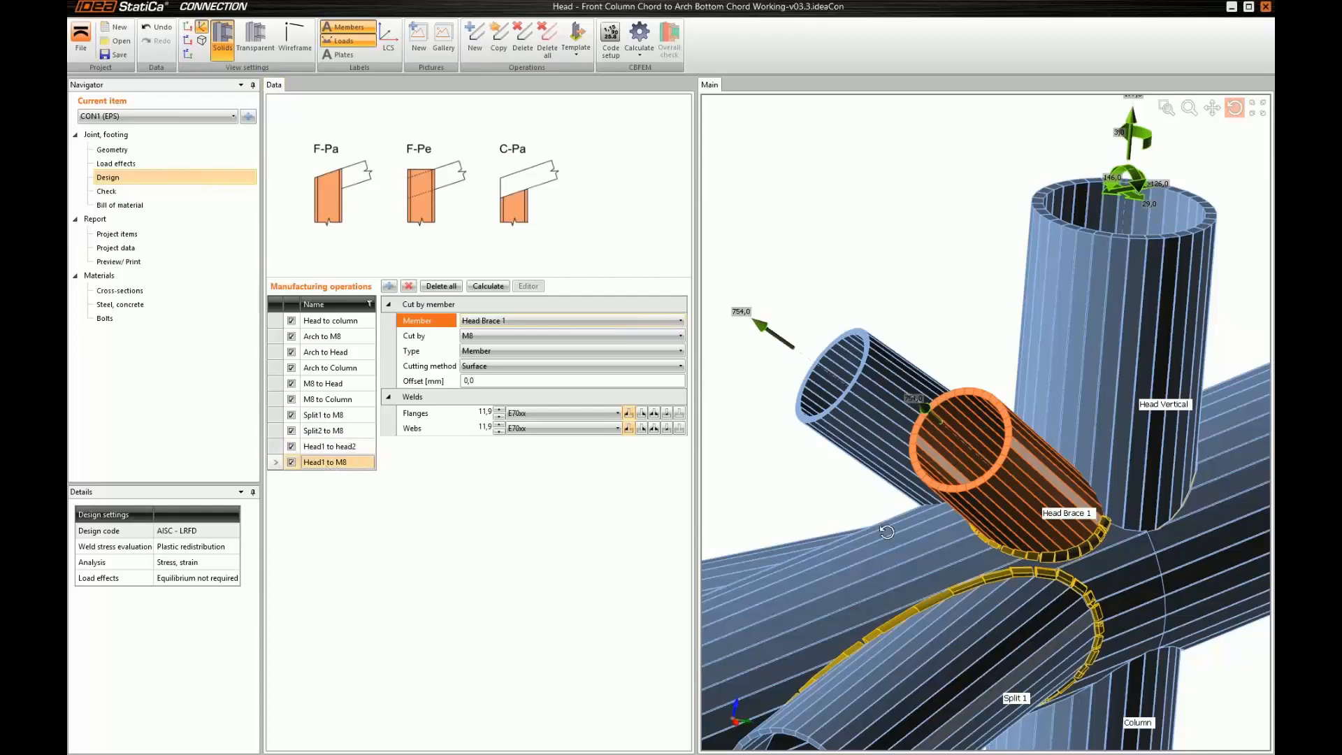
{"action": "left_click", "coordinate": [498, 39]}
{"action": "double_click", "coordinate": [338, 477]}
{"action": "type", "text": "Head1 to verticsl"}
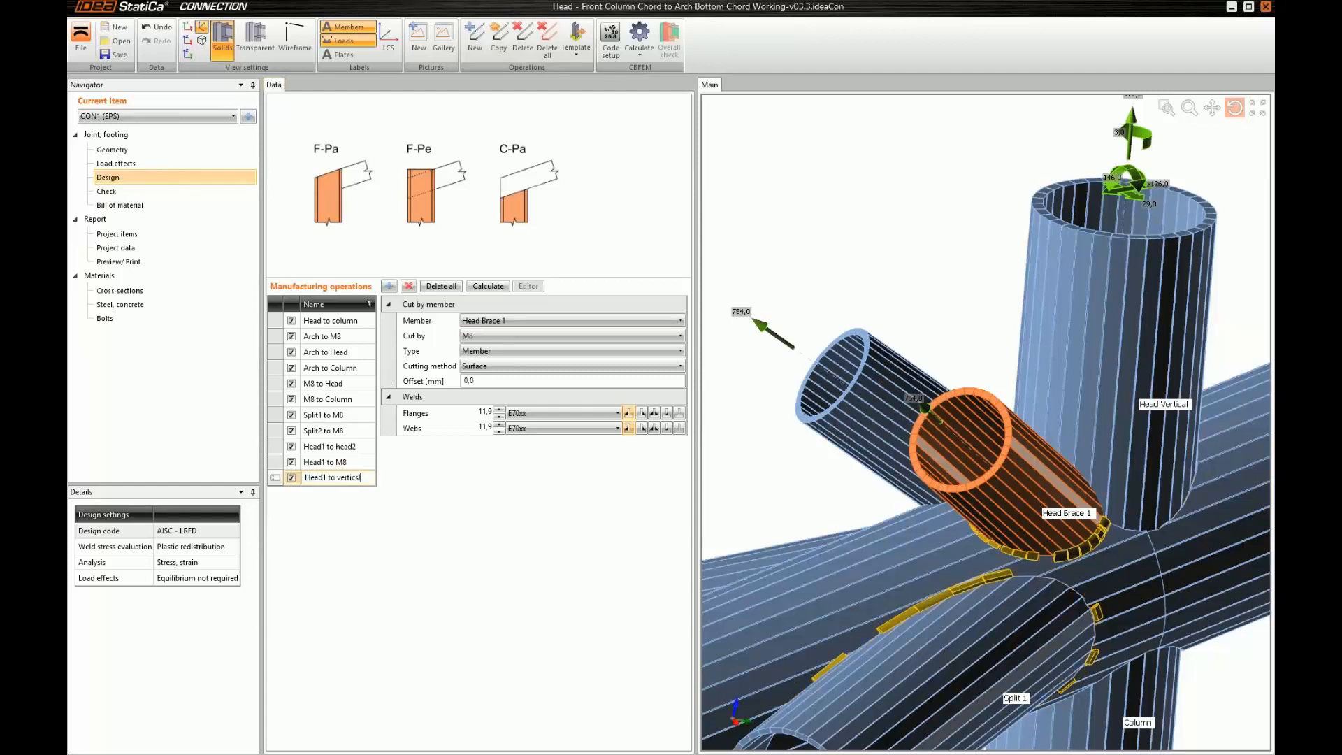
{"action": "type", "text": "al"}
{"action": "key", "text": "Return"}
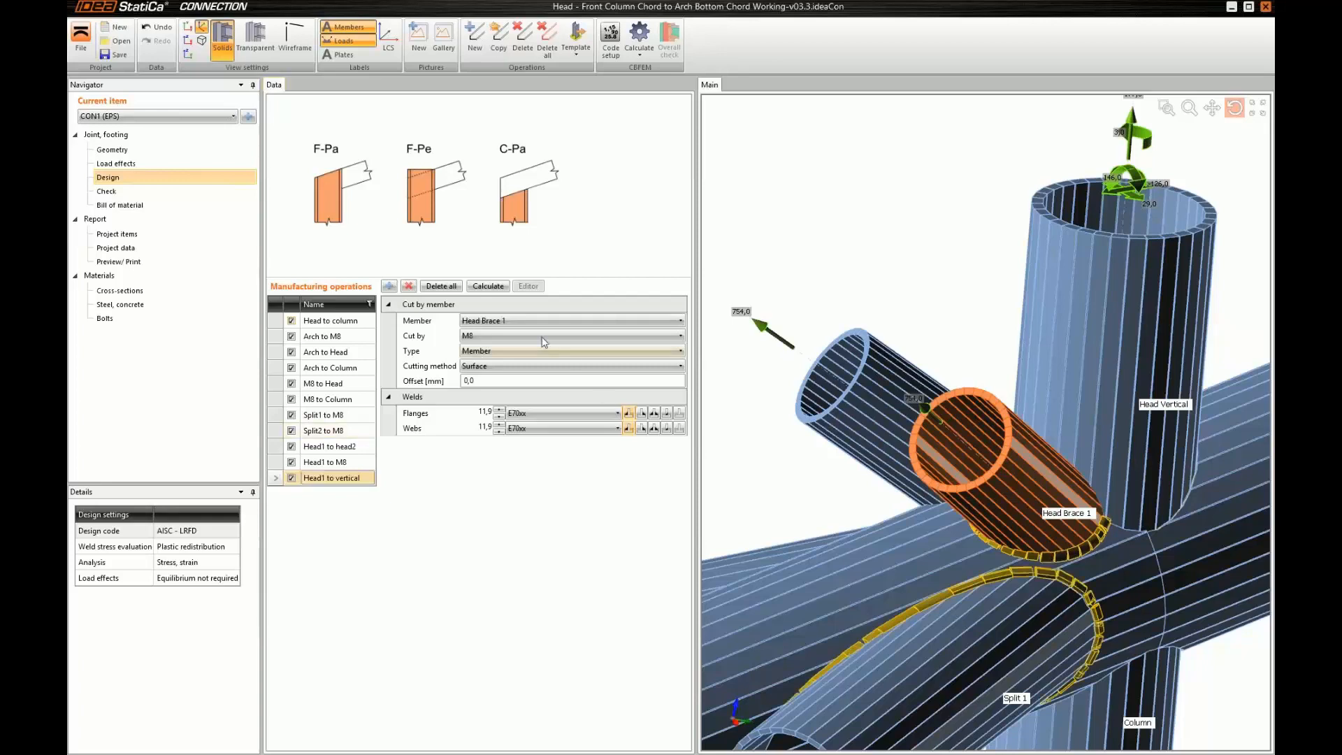
Set the "Head1 to vertical" operation so that Head Brace 1 is cut by Head Vertical
{"action": "left_click", "coordinate": [492, 338]}
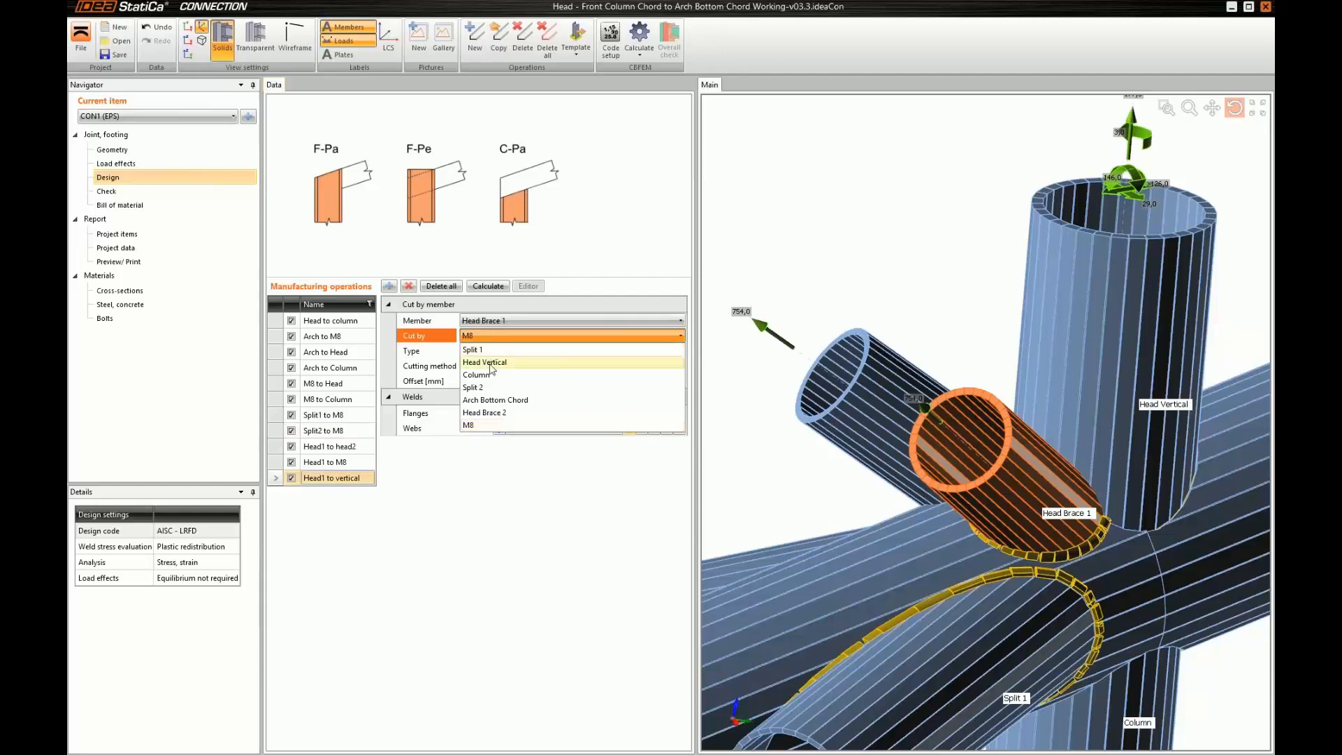
{"action": "left_click", "coordinate": [492, 363]}
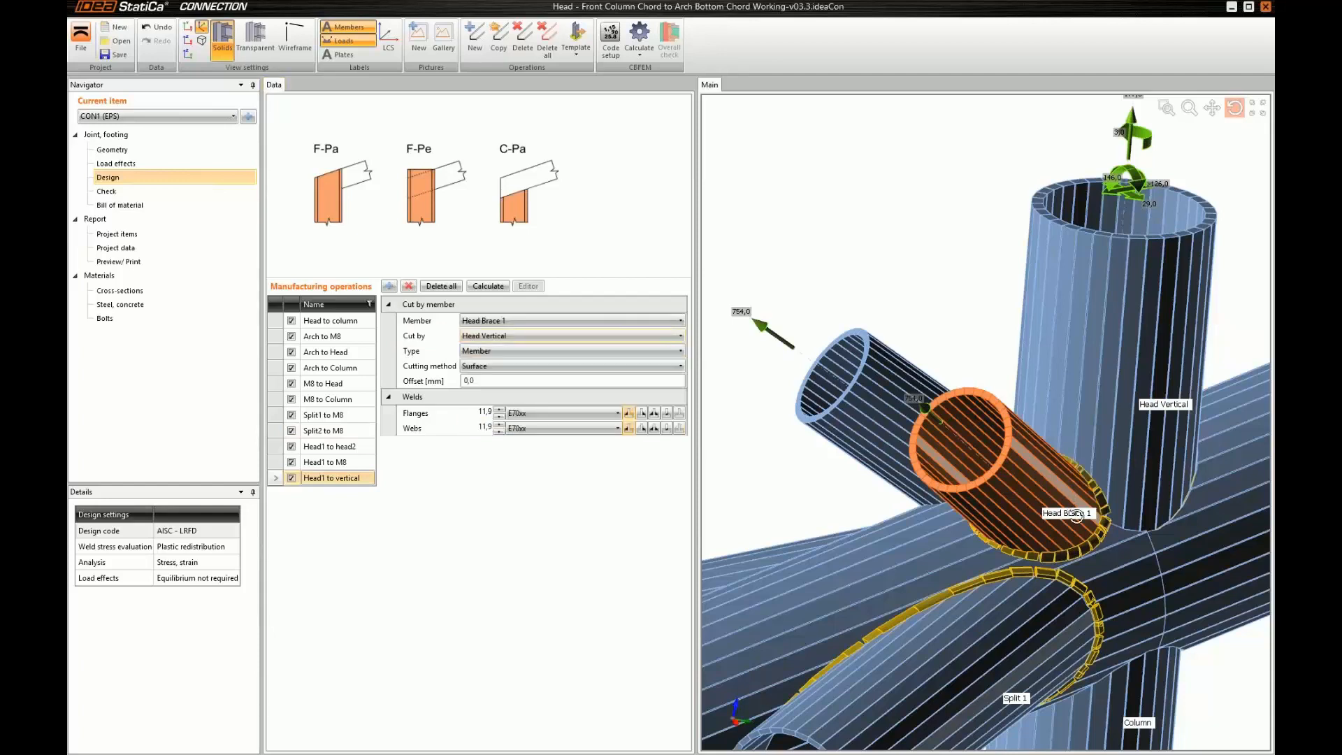
{"action": "mouse_move", "coordinate": [1076, 515]}
{"action": "left_mouse_down"}
{"action": "mouse_move", "coordinate": [1142, 527]}
{"action": "mouse_move", "coordinate": [1083, 517]}
{"action": "left_mouse_up"}
Copy the "Head1 to M8" operation again and name the copy "Head2 to M8"
{"action": "left_click", "coordinate": [338, 462]}
{"action": "left_click", "coordinate": [498, 42]}
{"action": "type", "text": "Head2 to M"}
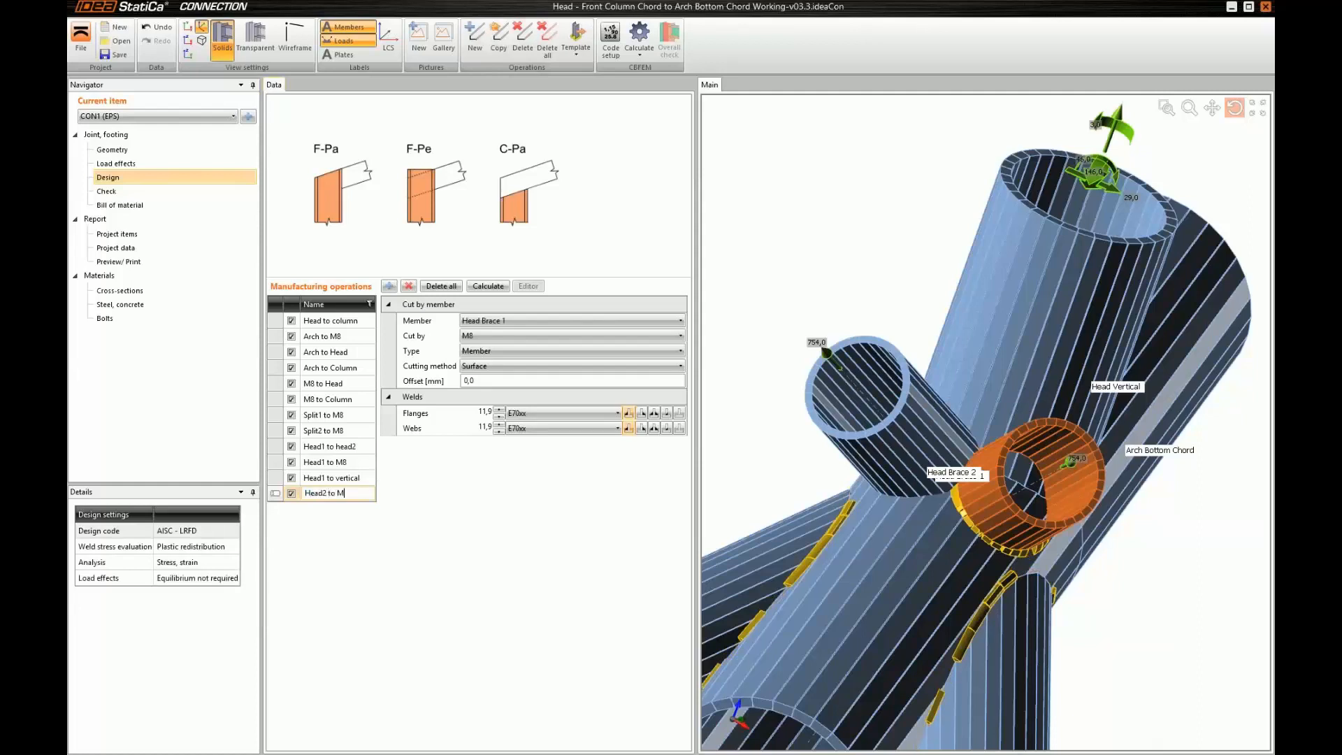
{"action": "type", "text": "8"}
{"action": "key", "text": "Return"}
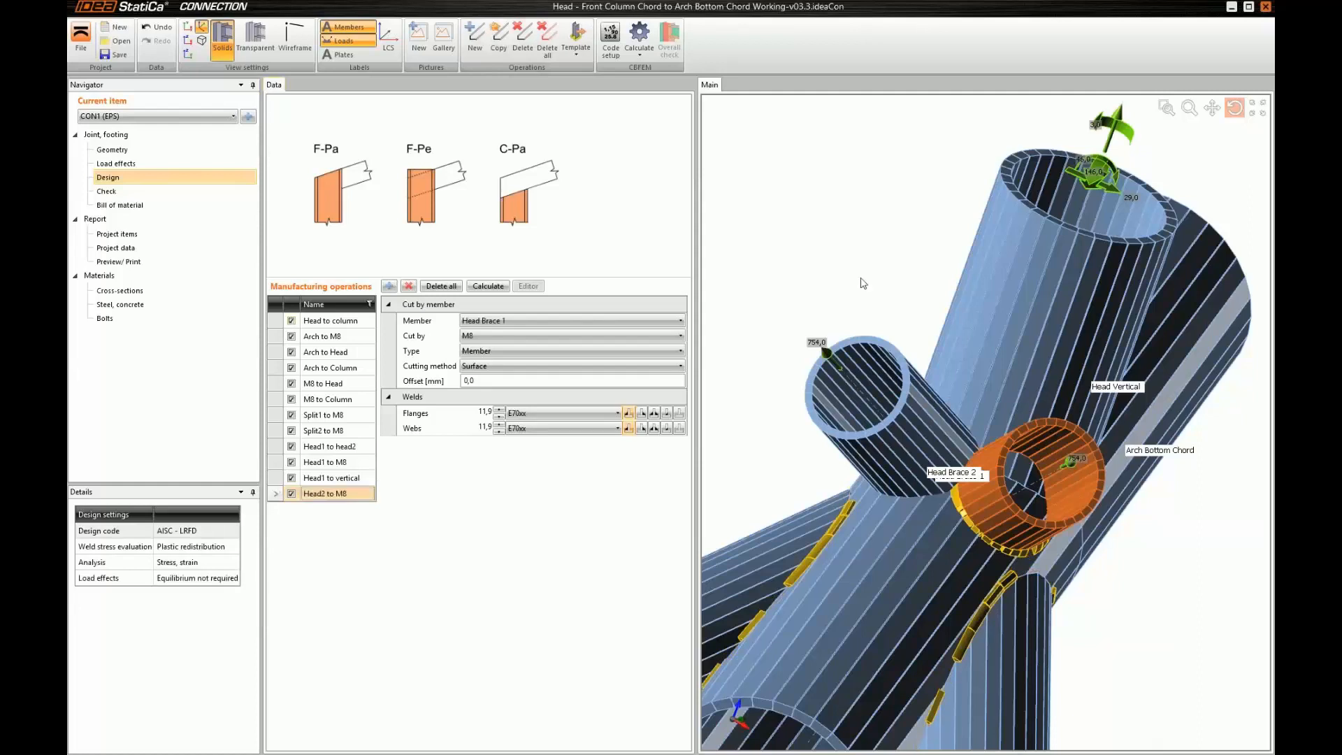
Set Head Brace 2 as the member cut in the "Head2 to M8" operation
{"action": "left_click", "coordinate": [480, 322]}
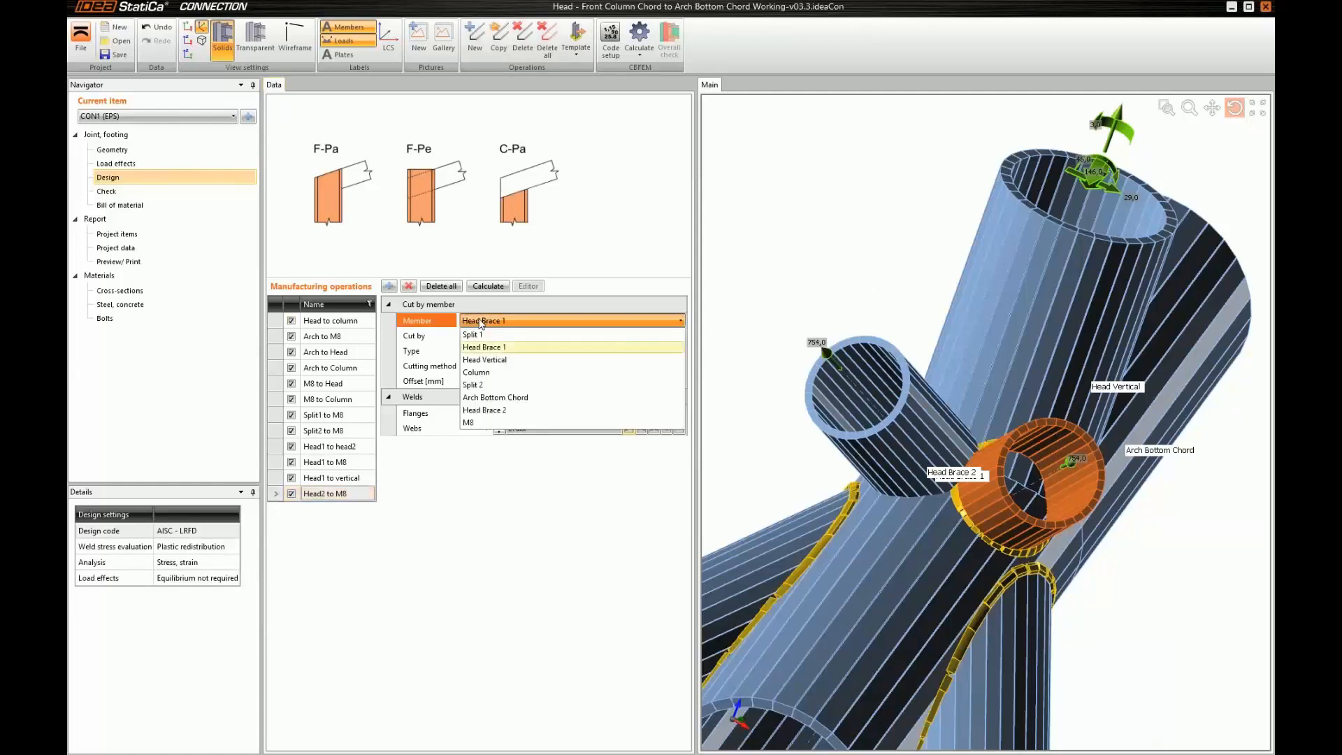
{"action": "left_click", "coordinate": [487, 410]}
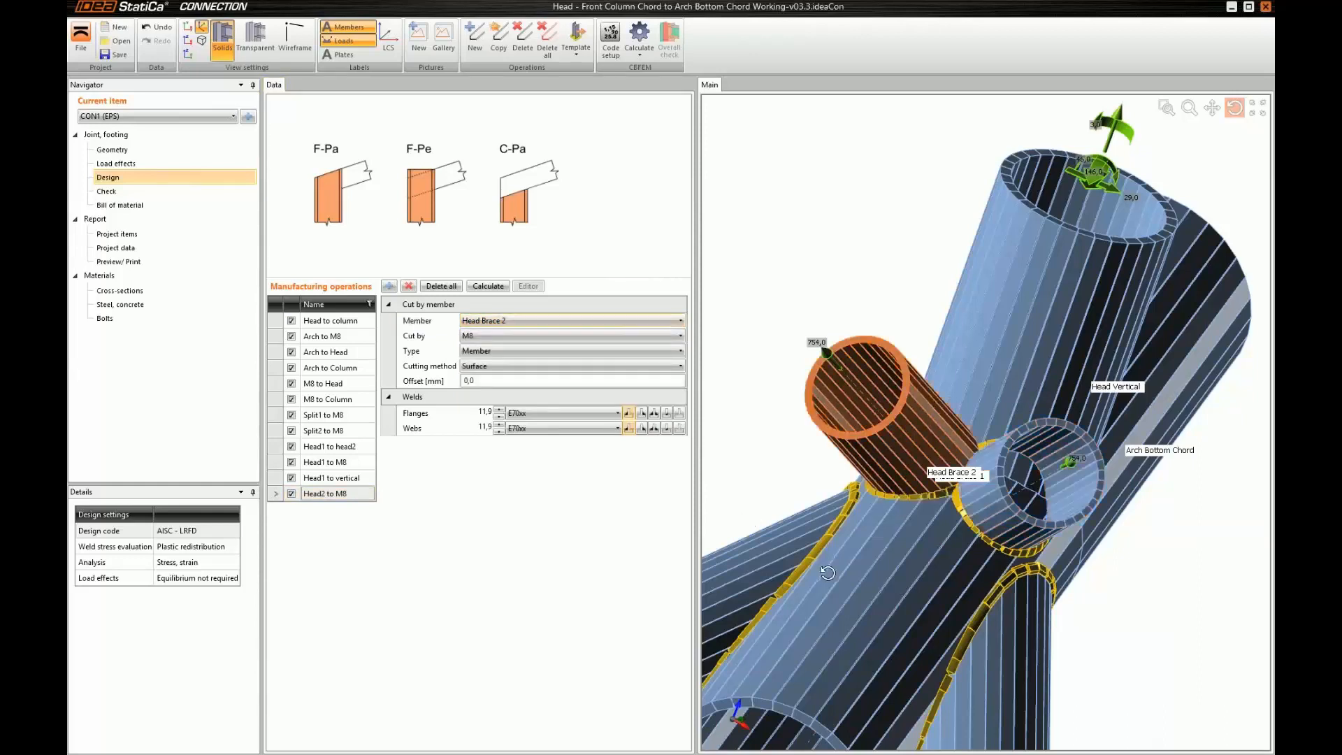
{"action": "left_click_drag", "start_coordinate": [828, 573], "coordinate": [964, 614]}
Copy the "Head1 to vertical" operation and name the copy "Head2 to vertical"
{"action": "left_click", "coordinate": [334, 479]}
{"action": "left_click", "coordinate": [499, 38]}
{"action": "left_click", "coordinate": [323, 509]}
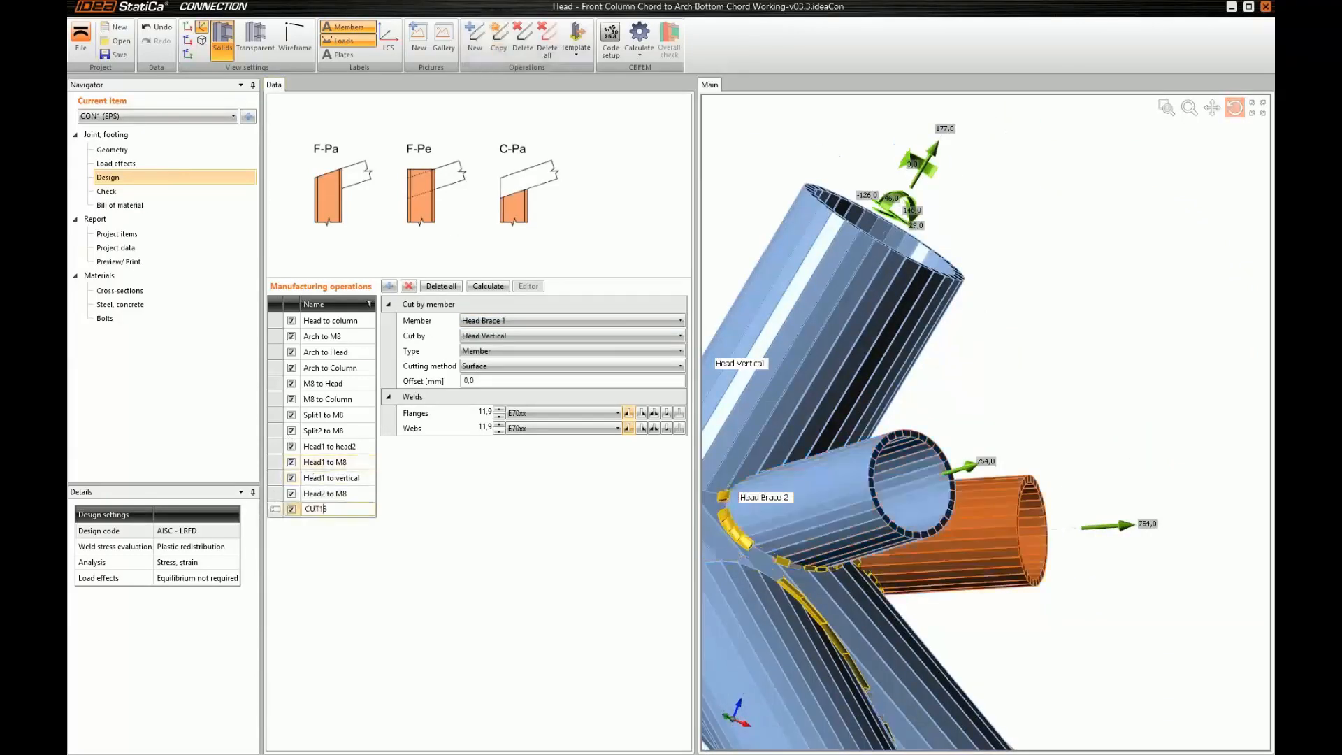
{"action": "key", "text": "Delete"}
{"action": "key", "text": "Delete"}
{"action": "key", "text": "Delete"}
{"action": "key", "text": "Delete"}
{"action": "type", "text": "Head2 to vertical"}
{"action": "key", "text": "Return"}
Set Head Brace 2 as the cut member of "Head2 to vertical" and review the whole joint model
{"action": "left_click", "coordinate": [531, 320]}
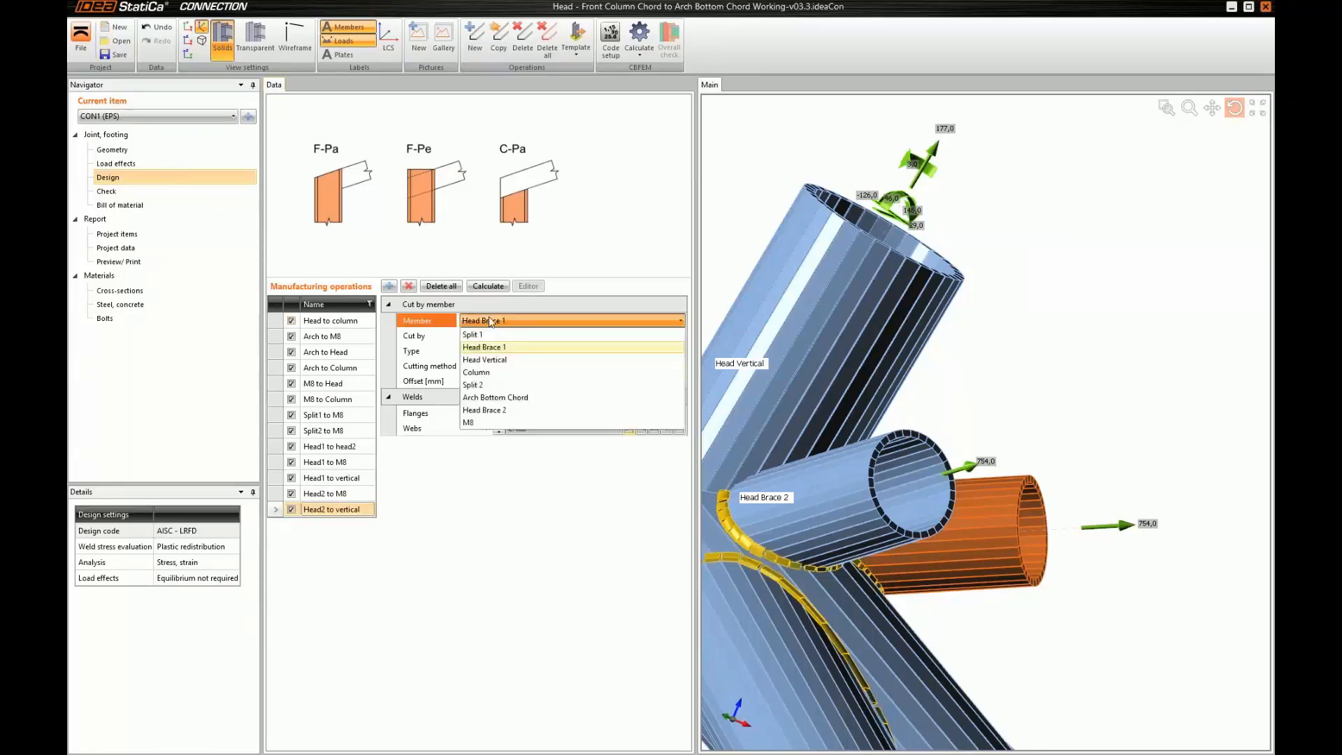
{"action": "left_click", "coordinate": [489, 411]}
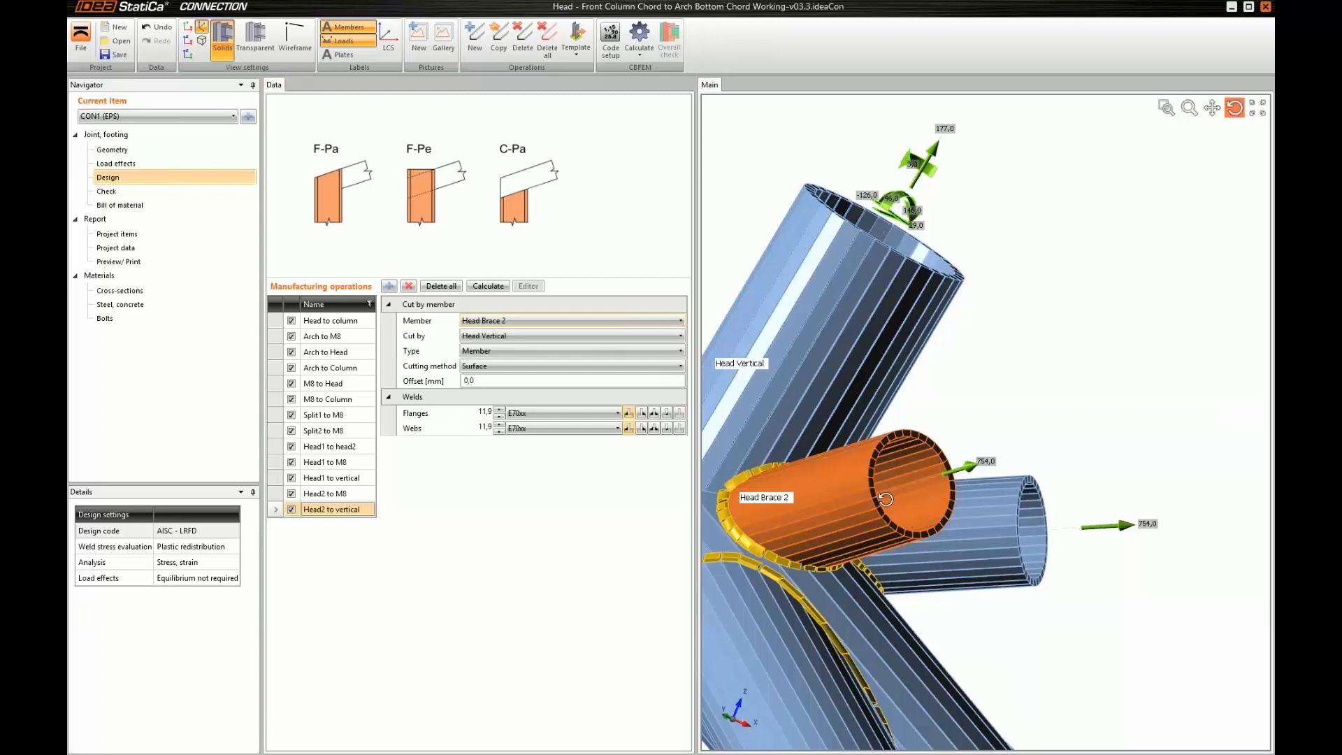
{"action": "left_click_drag", "start_coordinate": [876, 489], "coordinate": [961, 511]}
{"action": "scroll", "coordinate": [865, 485], "scroll_direction": "down", "scroll_amount": 4}
{"action": "scroll", "coordinate": [961, 511], "scroll_direction": "down", "scroll_amount": 3}
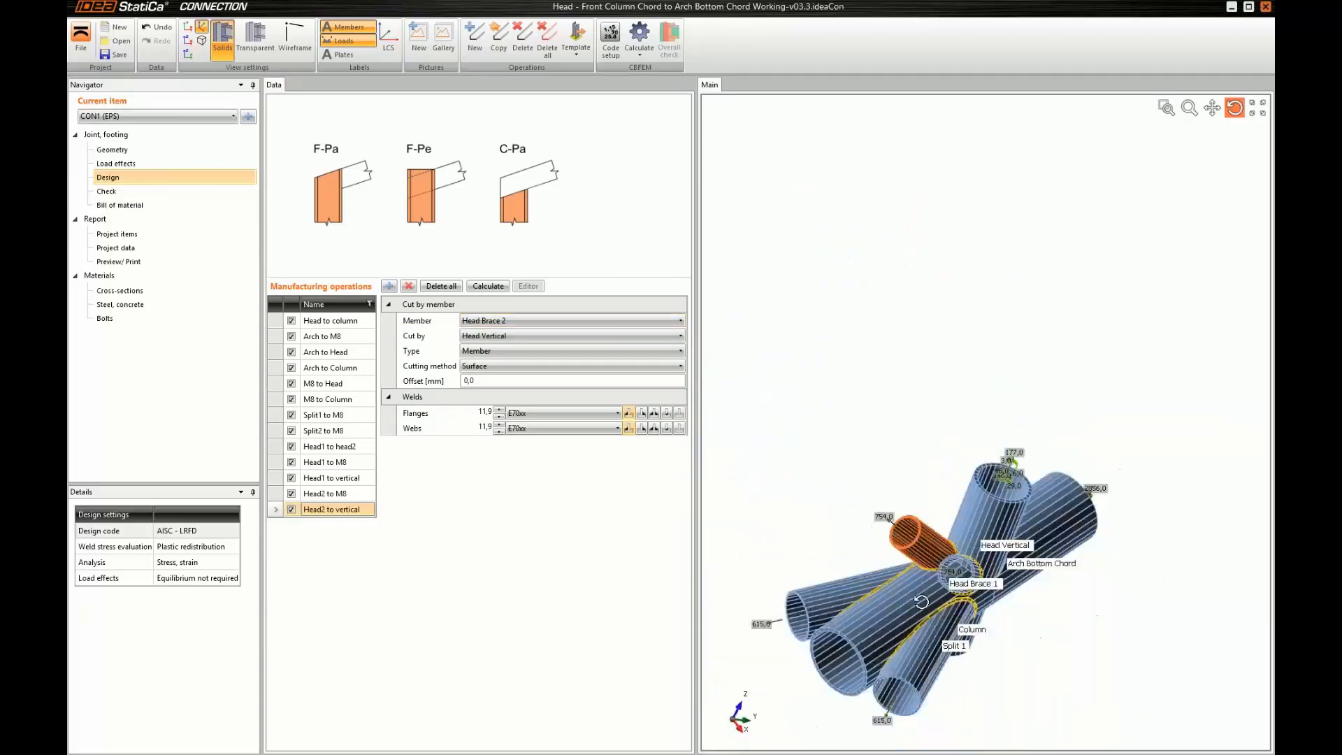
{"action": "middle_click_drag", "start_coordinate": [962, 510], "coordinate": [960, 369]}
{"action": "left_click_drag", "start_coordinate": [959, 370], "coordinate": [900, 418]}
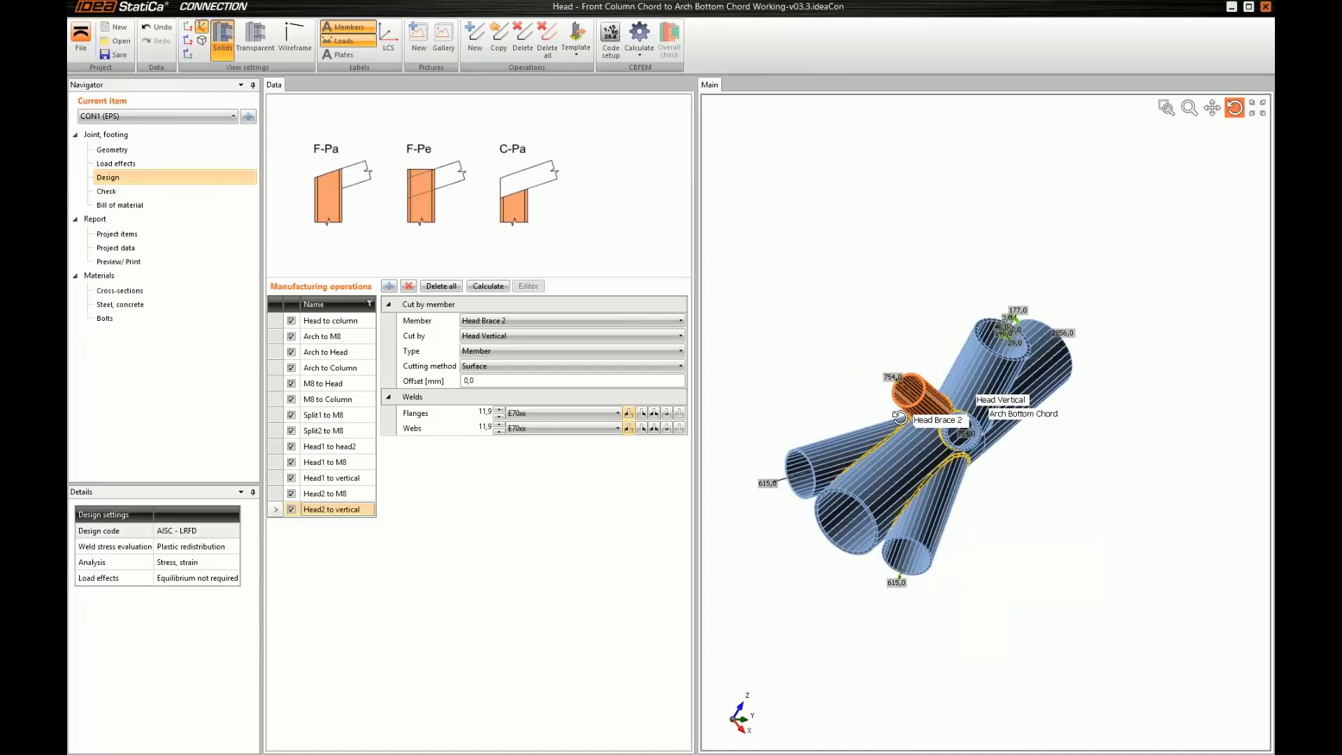
Go to the connection check and run the CBFEM calculation of the joint
{"action": "left_click", "coordinate": [124, 191]}
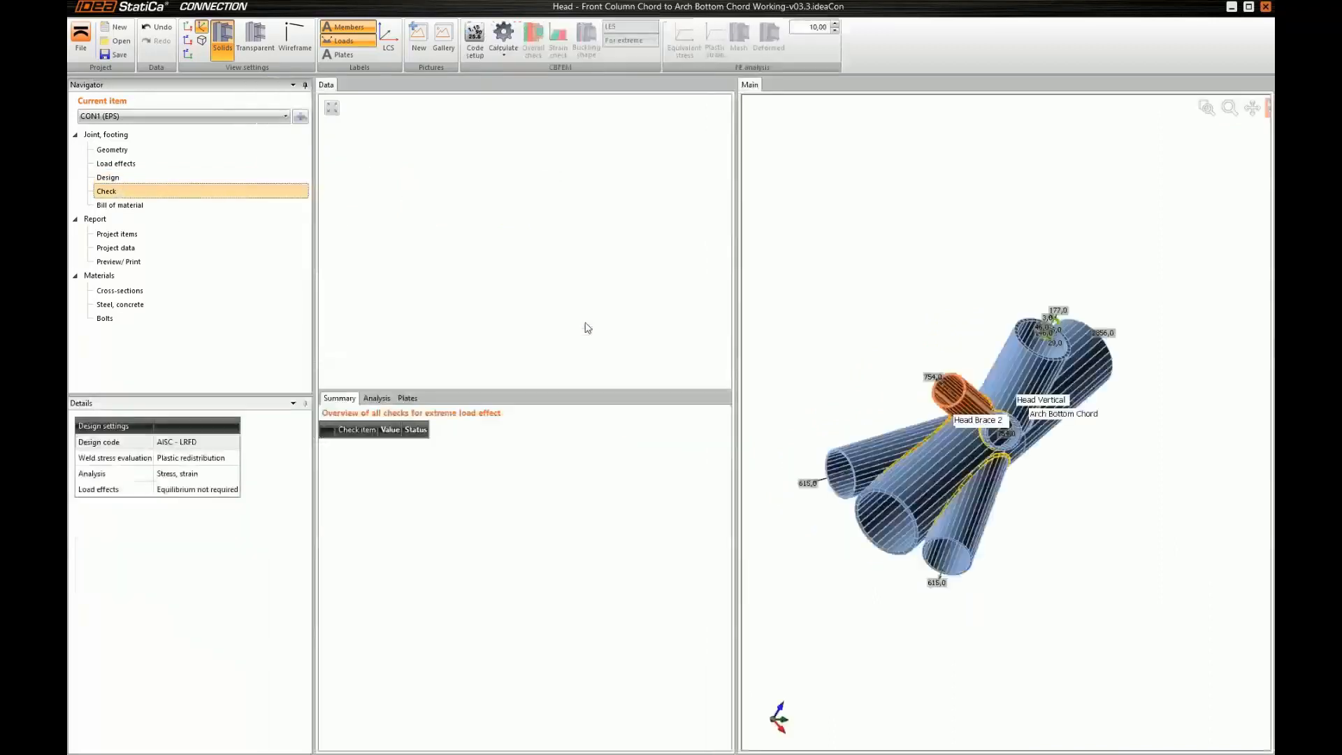
{"action": "left_click", "coordinate": [508, 40]}
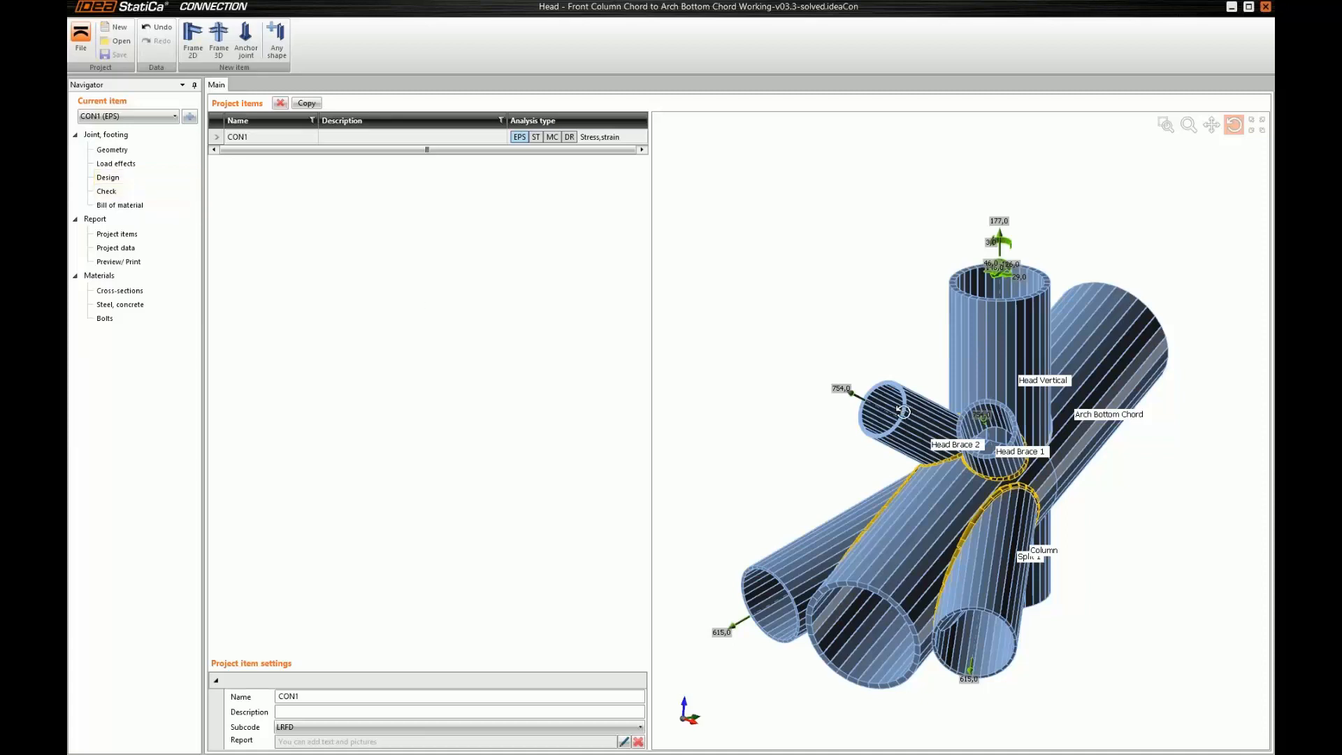
Display the overall check of the solved joint and examine the utilisation colours on all members from several angles
{"action": "left_click_drag", "start_coordinate": [906, 399], "coordinate": [898, 380]}
{"action": "left_click", "coordinate": [160, 198]}
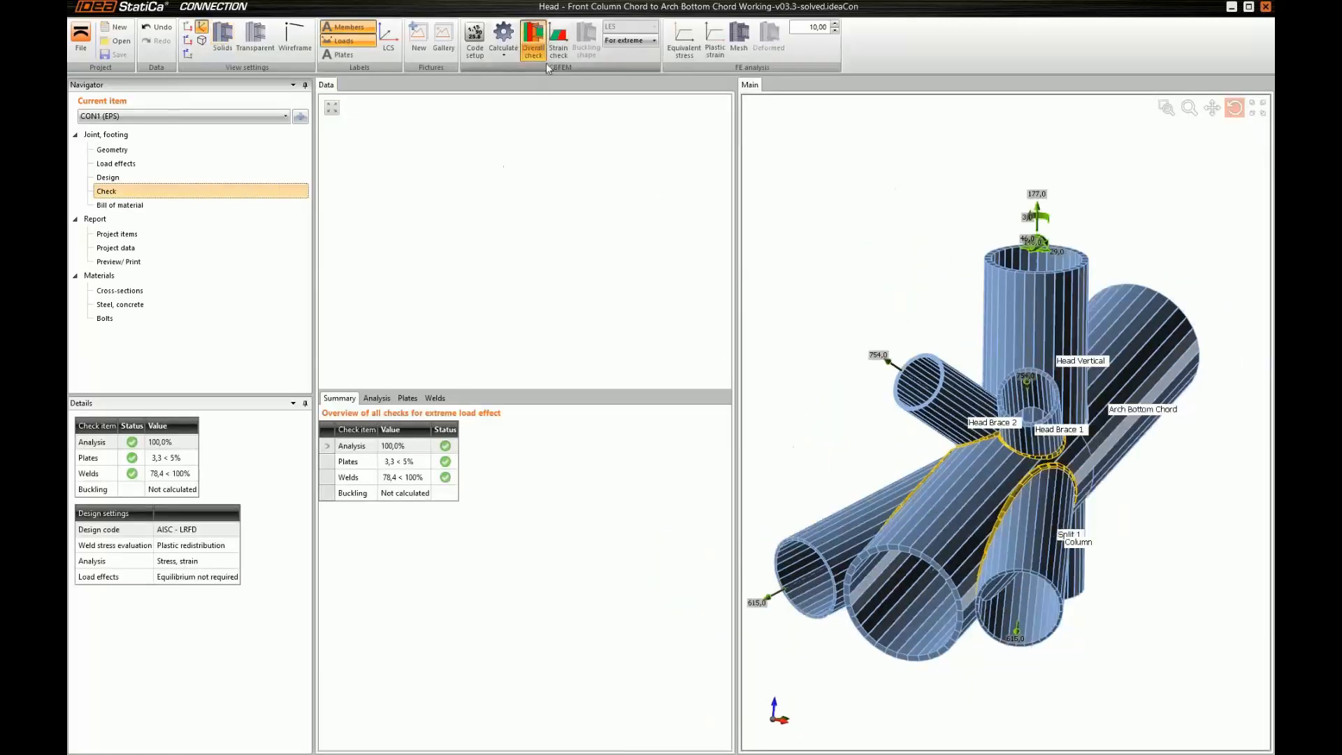
{"action": "middle_click_drag", "start_coordinate": [933, 321], "coordinate": [929, 283]}
{"action": "left_click_drag", "start_coordinate": [928, 357], "coordinate": [920, 258]}
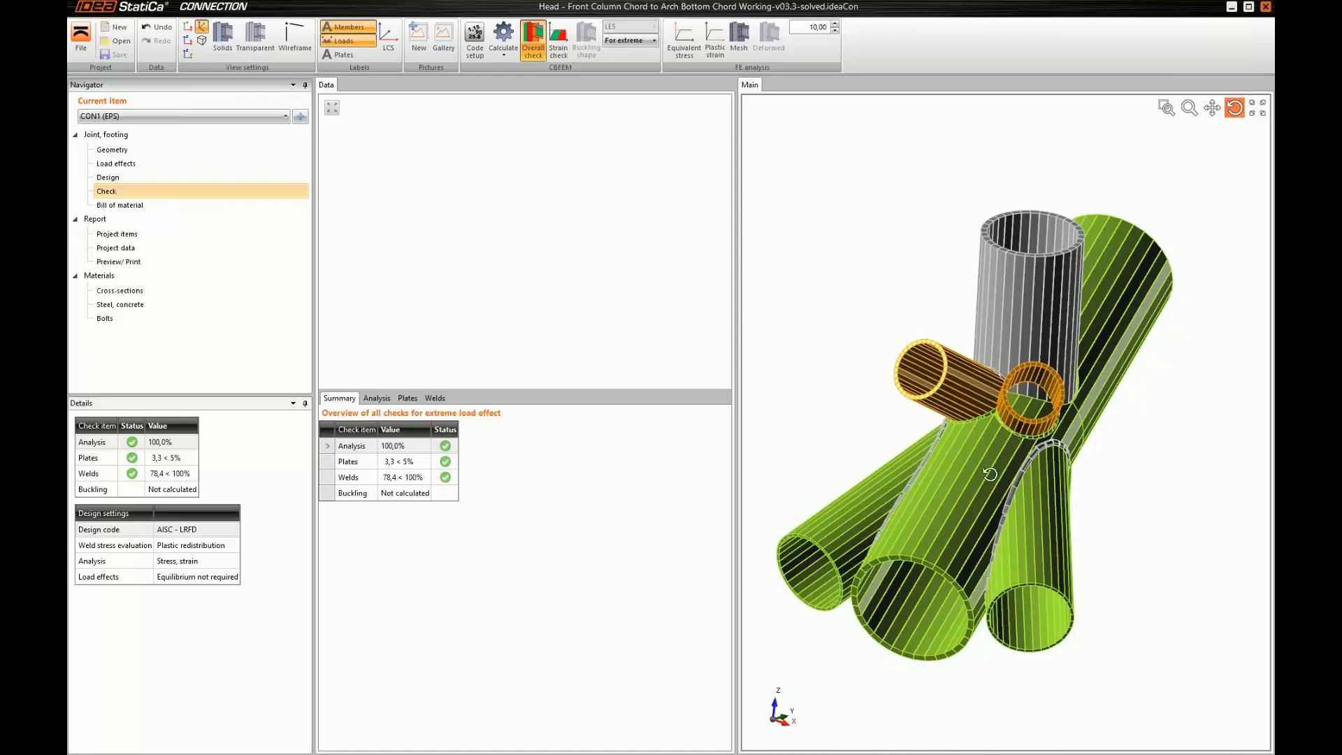
{"action": "left_click_drag", "start_coordinate": [990, 462], "coordinate": [1019, 450]}
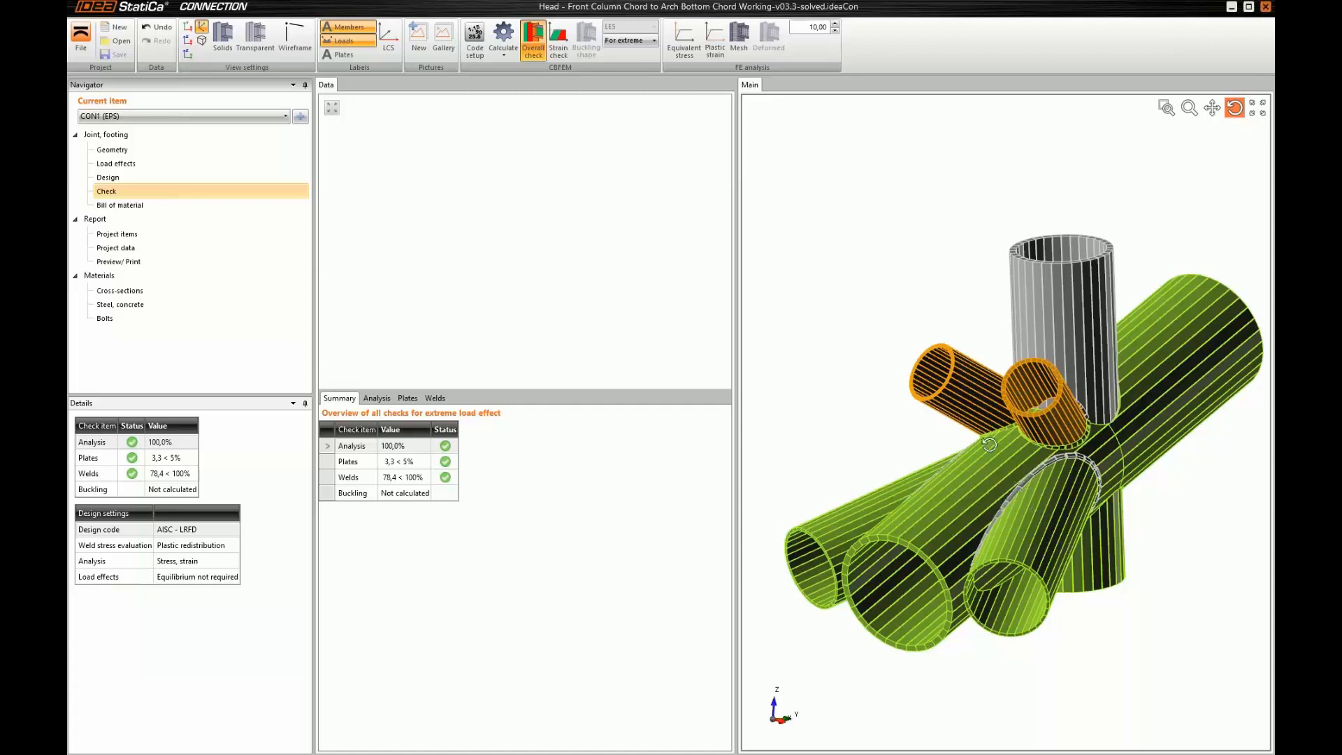
{"action": "left_click_drag", "start_coordinate": [995, 454], "coordinate": [1003, 458]}
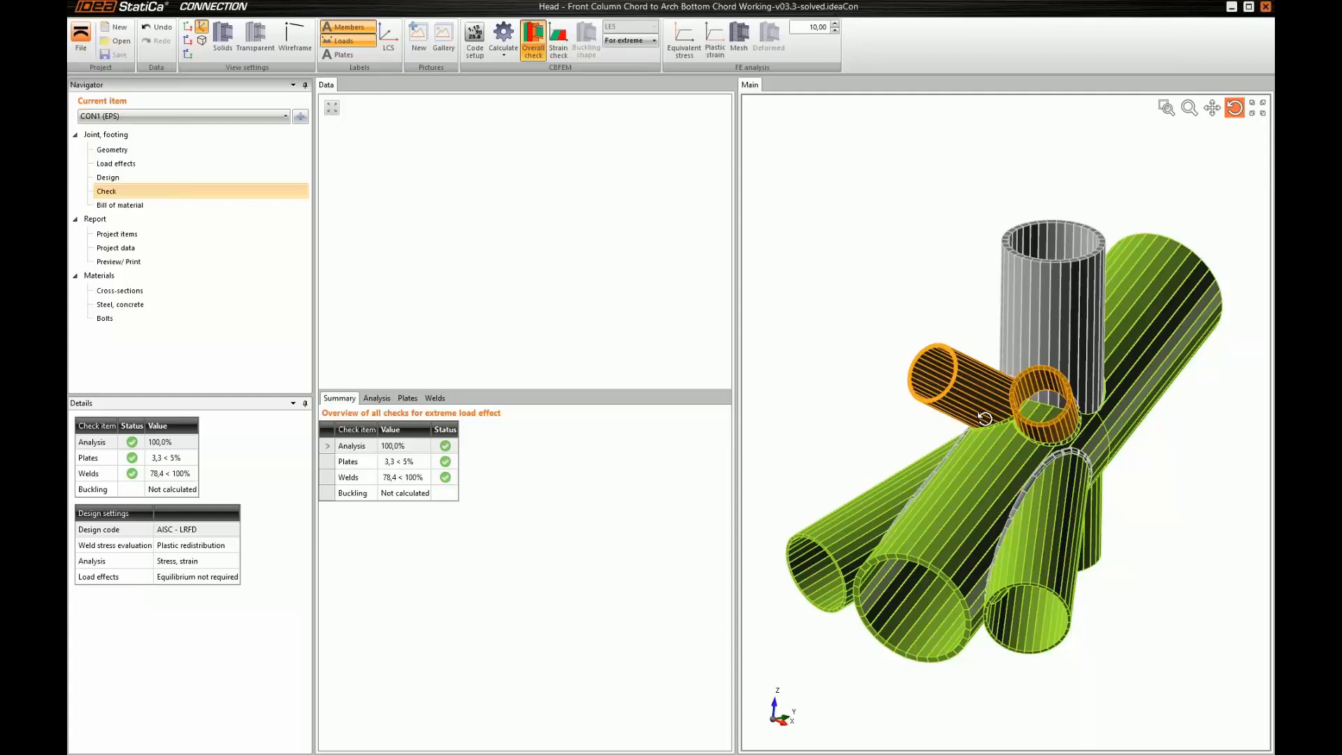
{"action": "left_click_drag", "start_coordinate": [1029, 491], "coordinate": [1025, 471]}
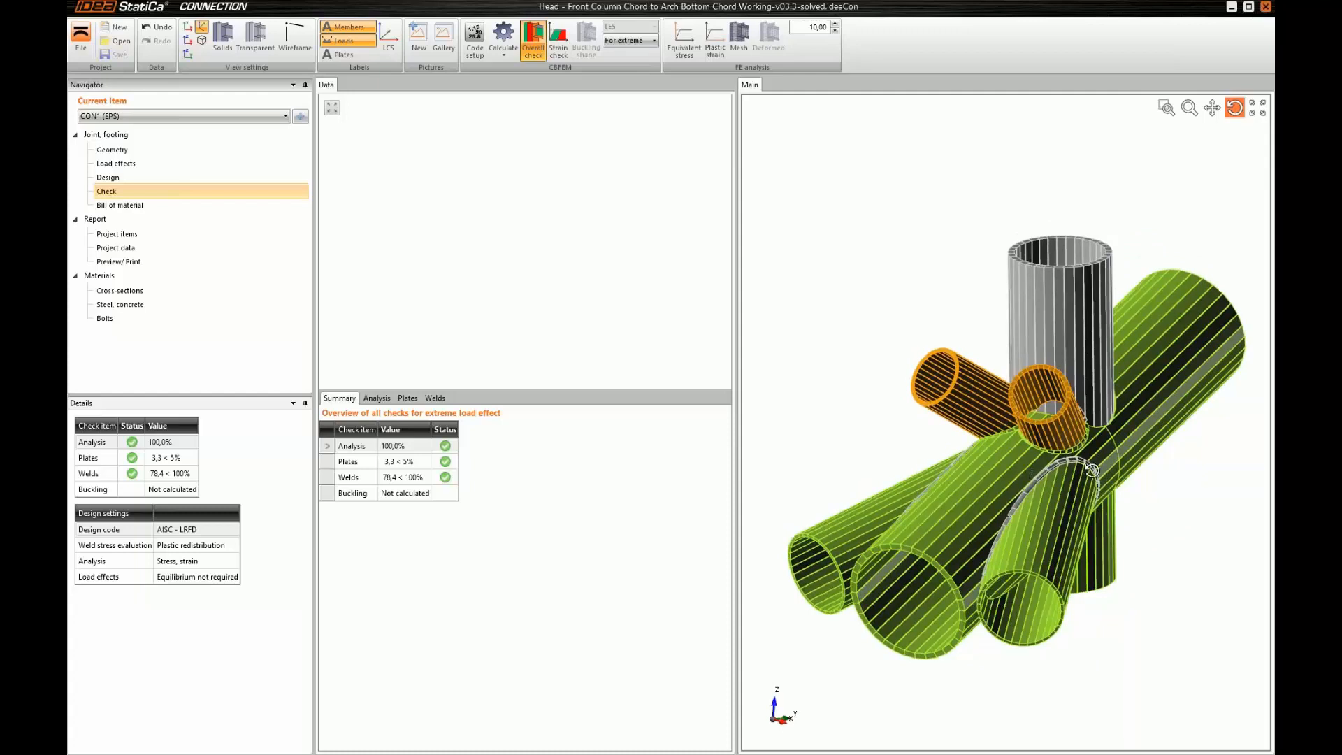
{"action": "left_click_drag", "start_coordinate": [1092, 469], "coordinate": [1053, 492]}
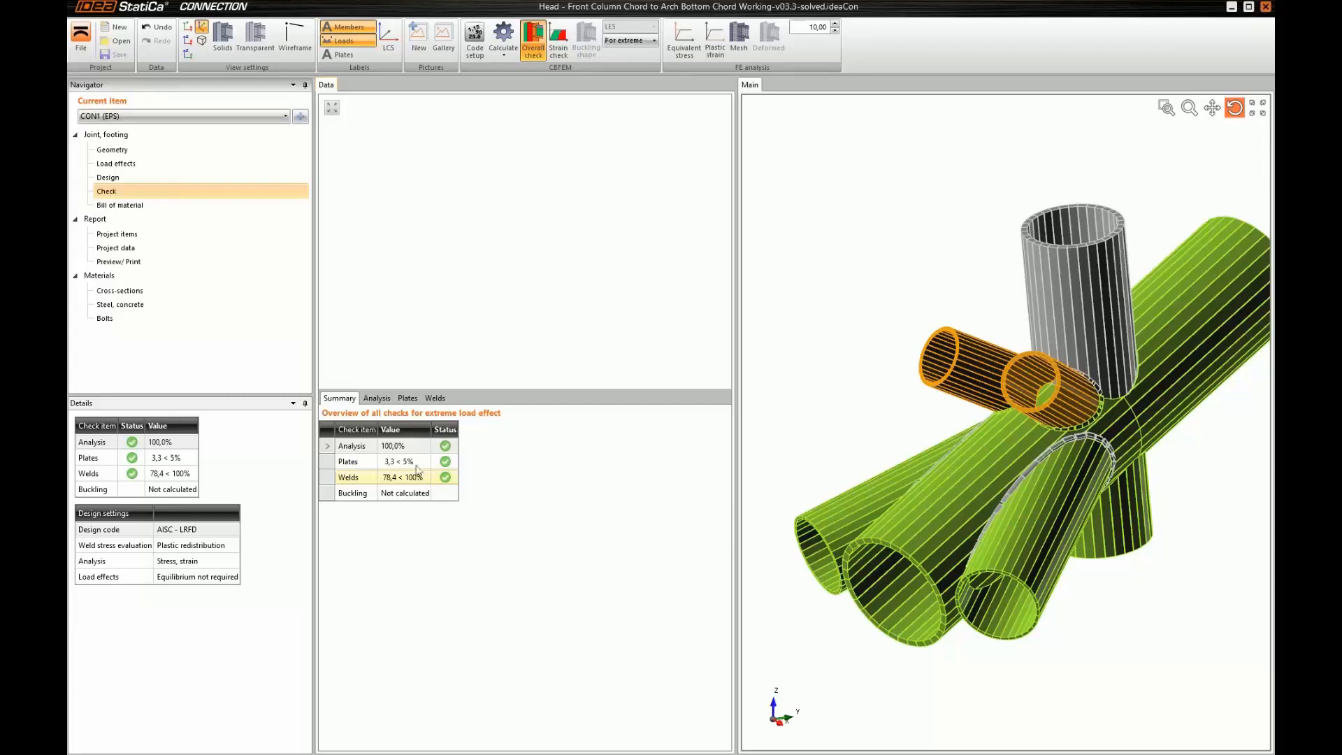
Show the plate check results and inspect the overall check on Head Brace 1
{"action": "left_click", "coordinate": [406, 399]}
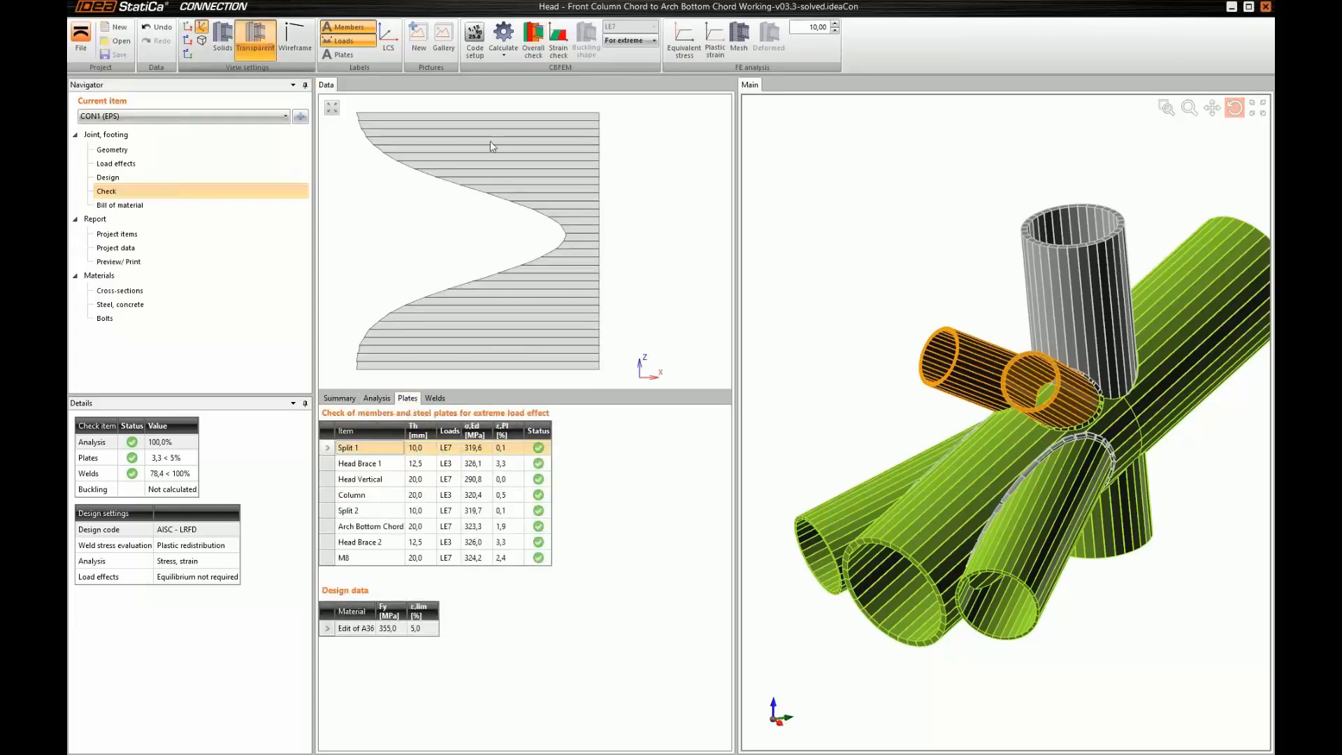
{"action": "left_click_drag", "start_coordinate": [998, 390], "coordinate": [997, 390]}
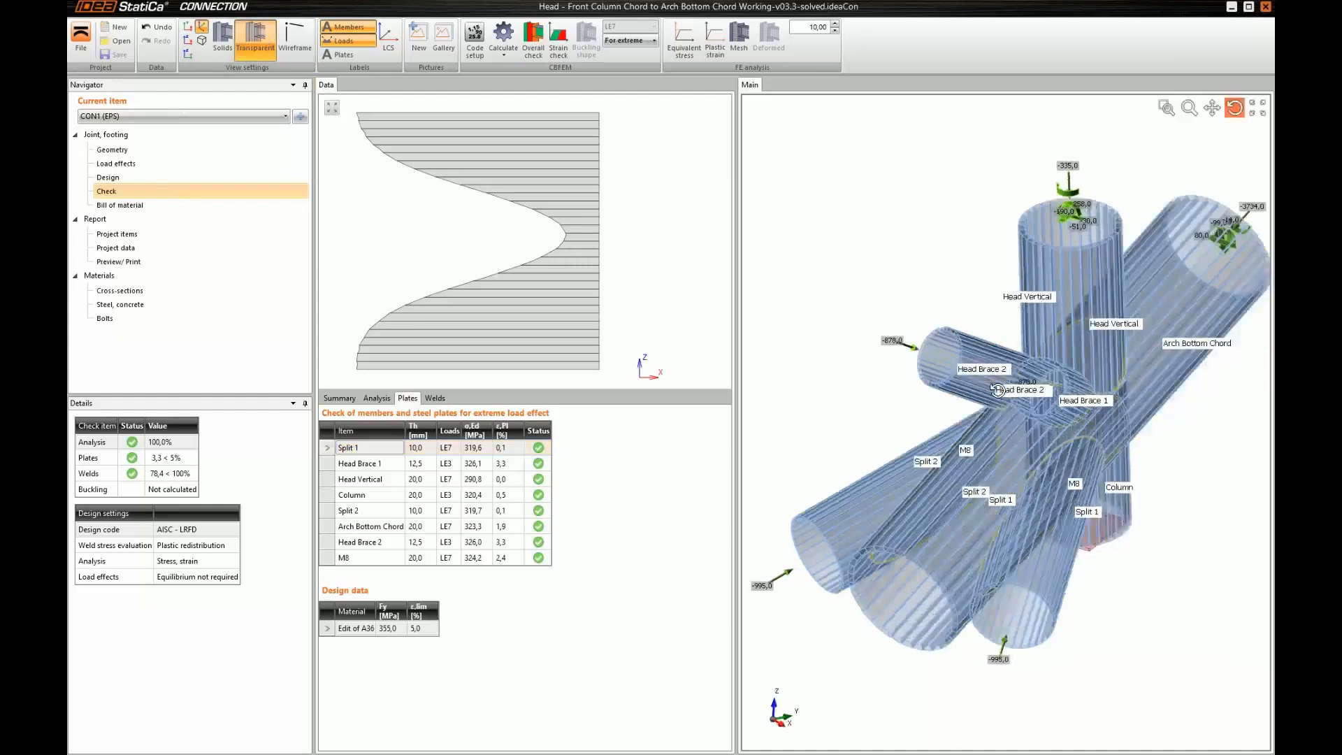
{"action": "left_click", "coordinate": [364, 466]}
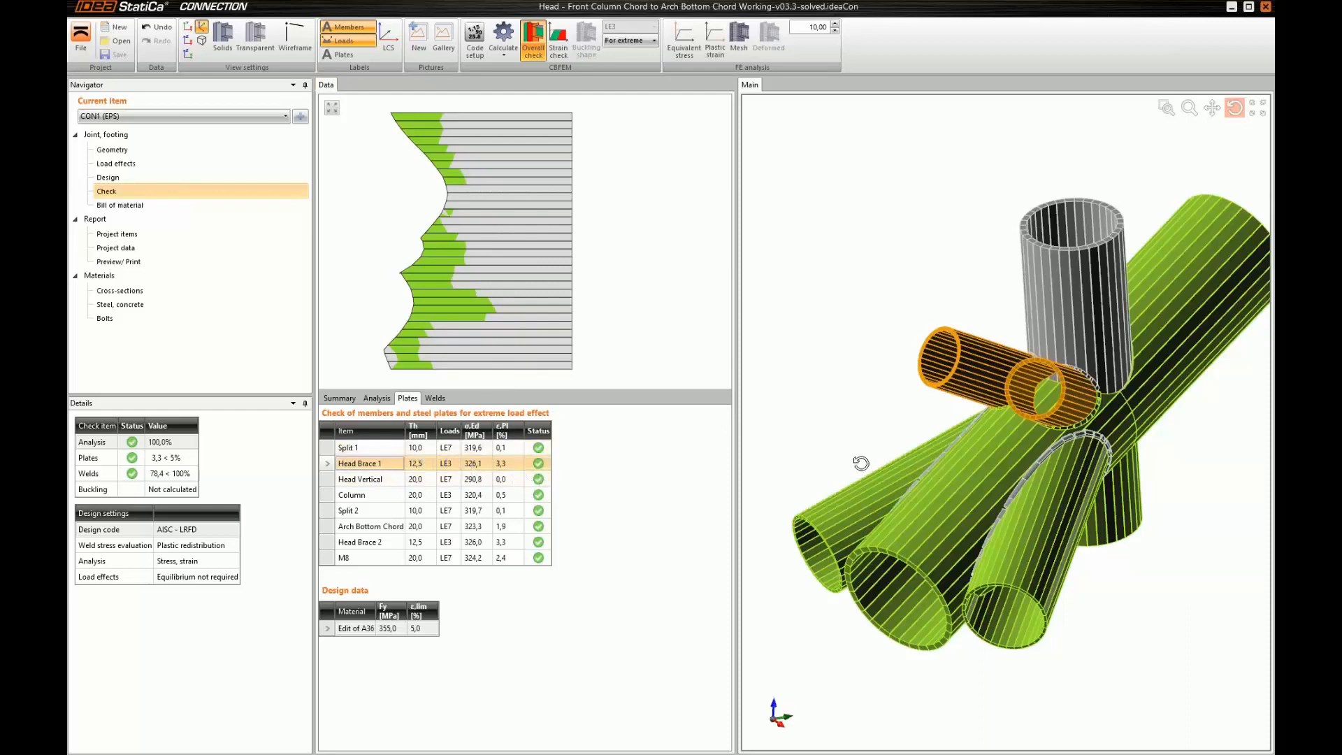
{"action": "left_click_drag", "start_coordinate": [967, 468], "coordinate": [952, 456]}
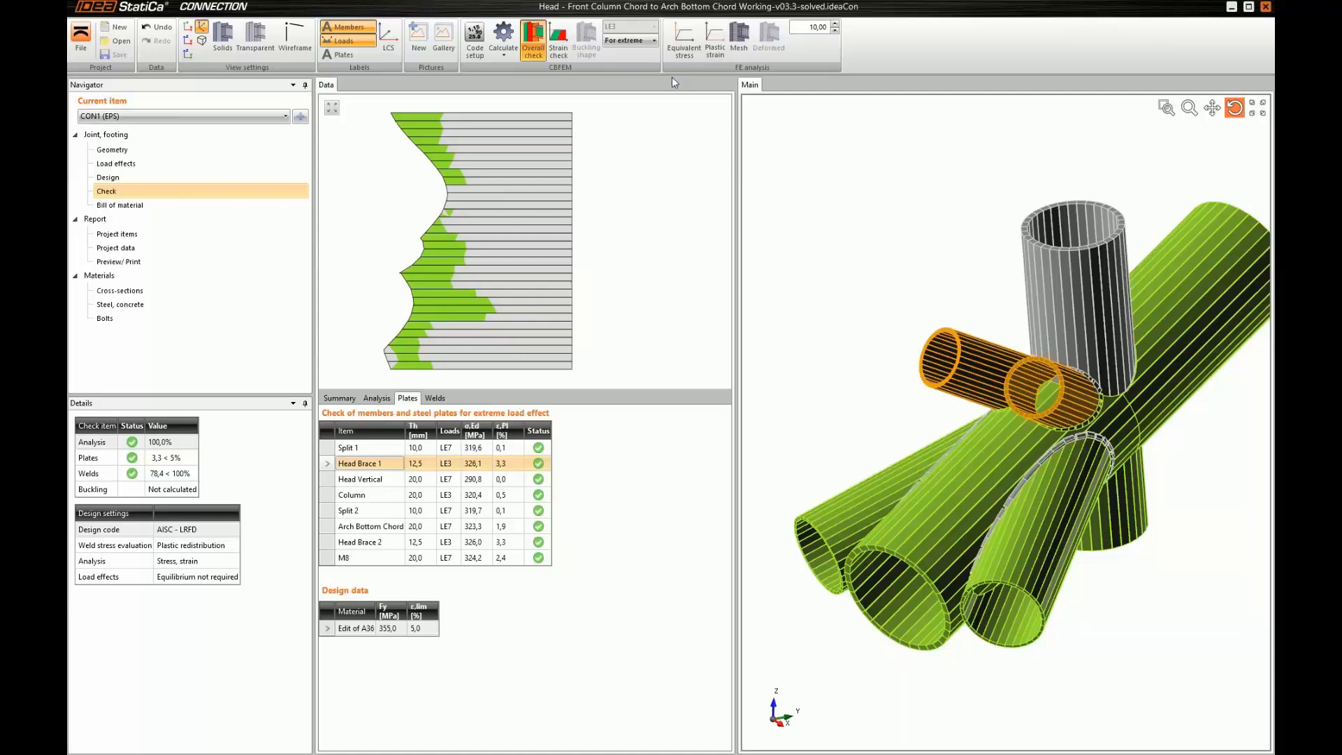
Display the equivalent stress on the joint and examine it for the Head Brace 1 and Split 1 plates
{"action": "left_click", "coordinate": [676, 53]}
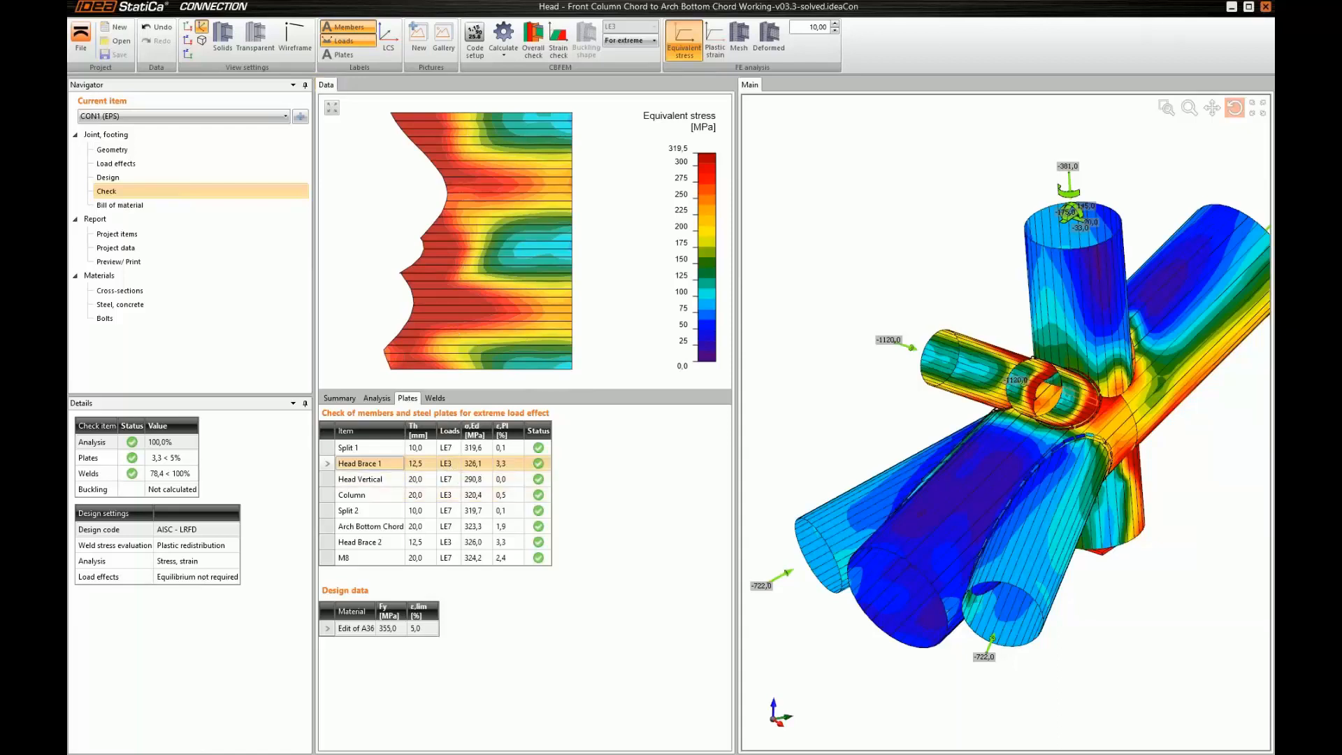
{"action": "middle_click_drag", "start_coordinate": [859, 546], "coordinate": [851, 540]}
{"action": "left_click_drag", "start_coordinate": [851, 540], "coordinate": [919, 495]}
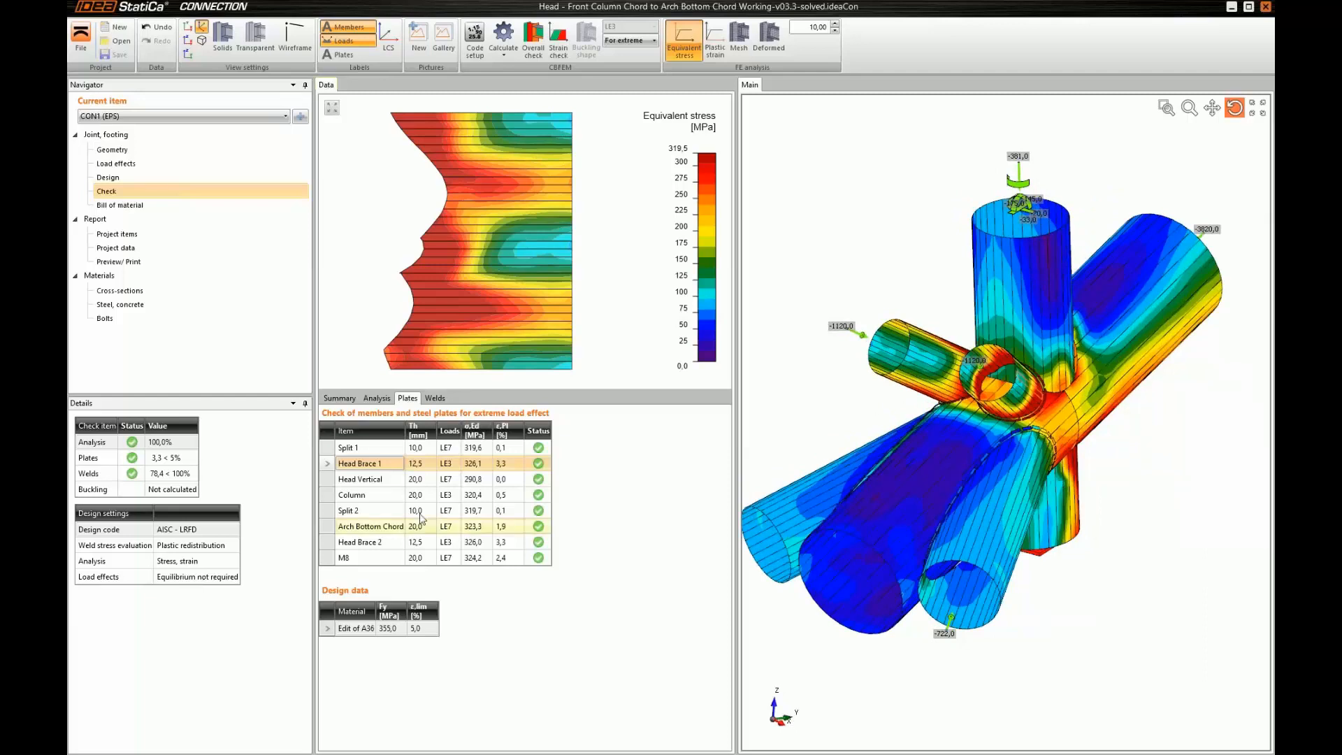
{"action": "left_click", "coordinate": [390, 449]}
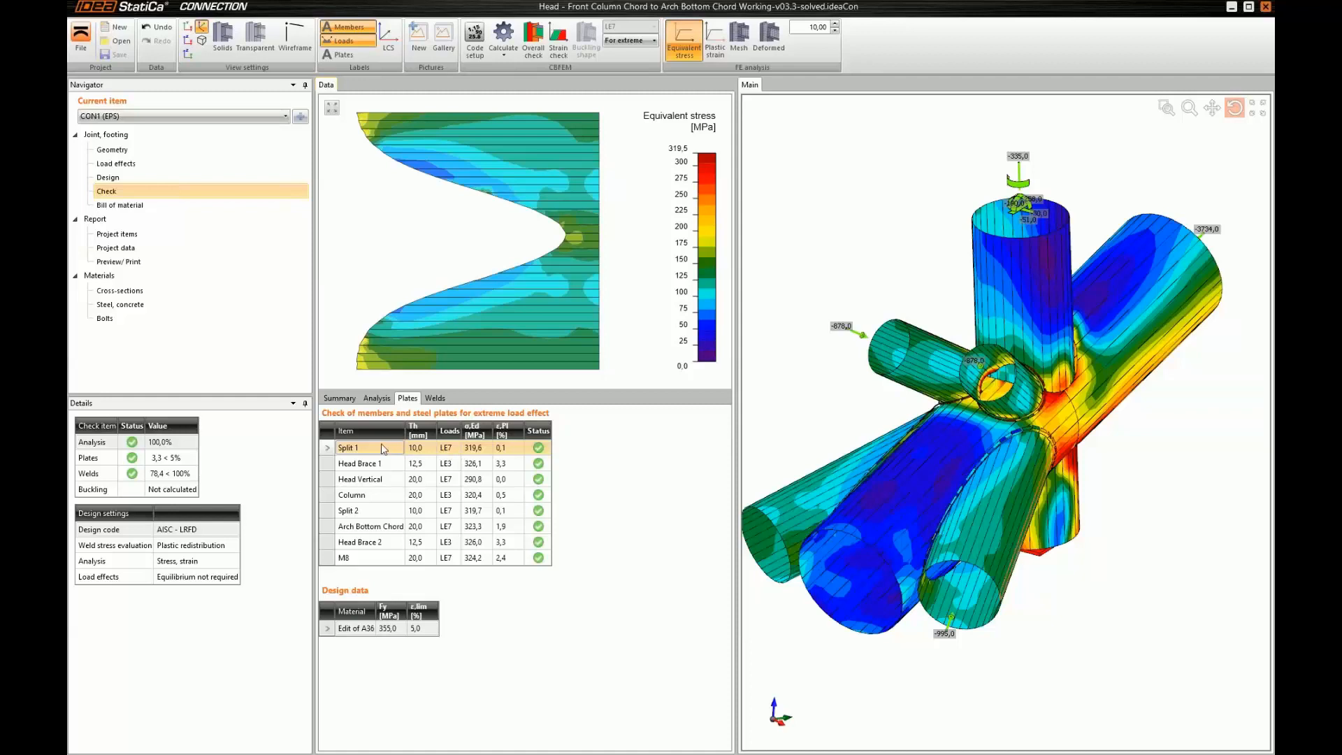
Display the plastic strain and the strain check of the joint, and inspect the Head Vertical plate
{"action": "left_click", "coordinate": [716, 42]}
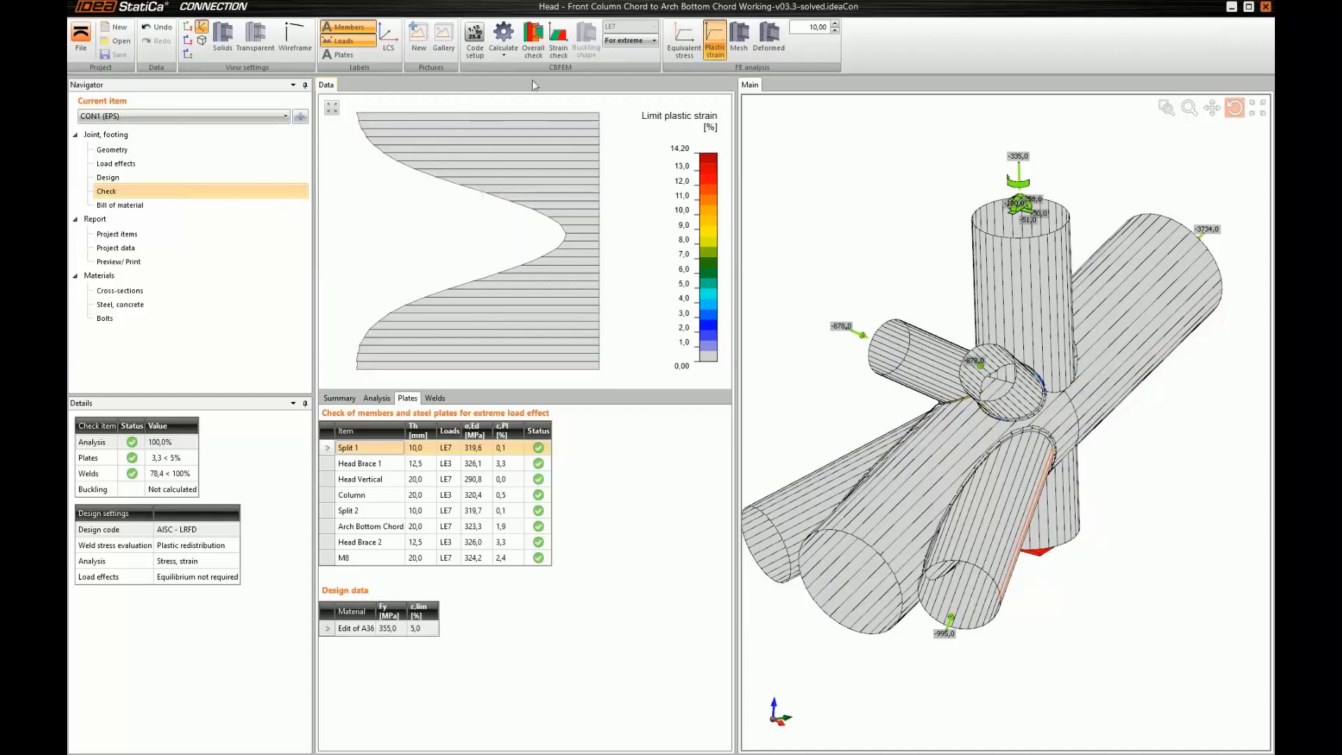
{"action": "left_click", "coordinate": [558, 43]}
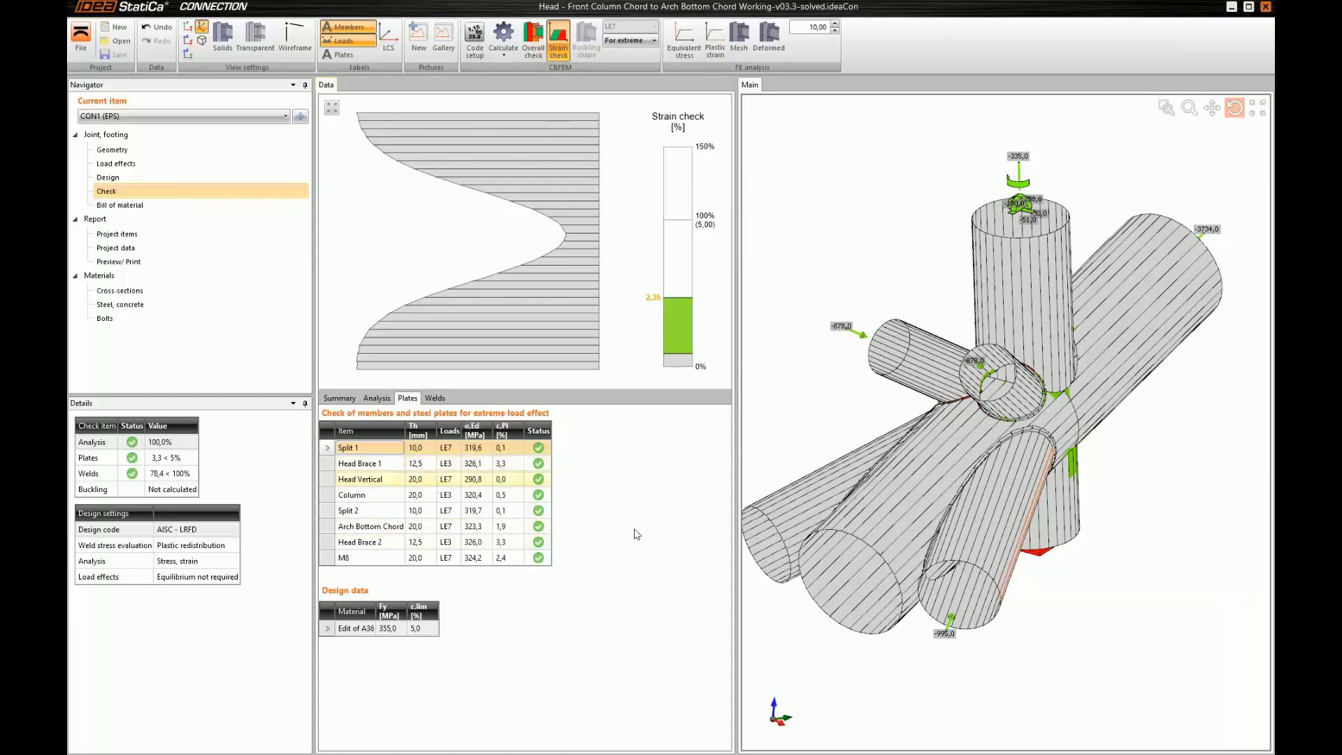
{"action": "left_click_drag", "start_coordinate": [907, 501], "coordinate": [882, 487]}
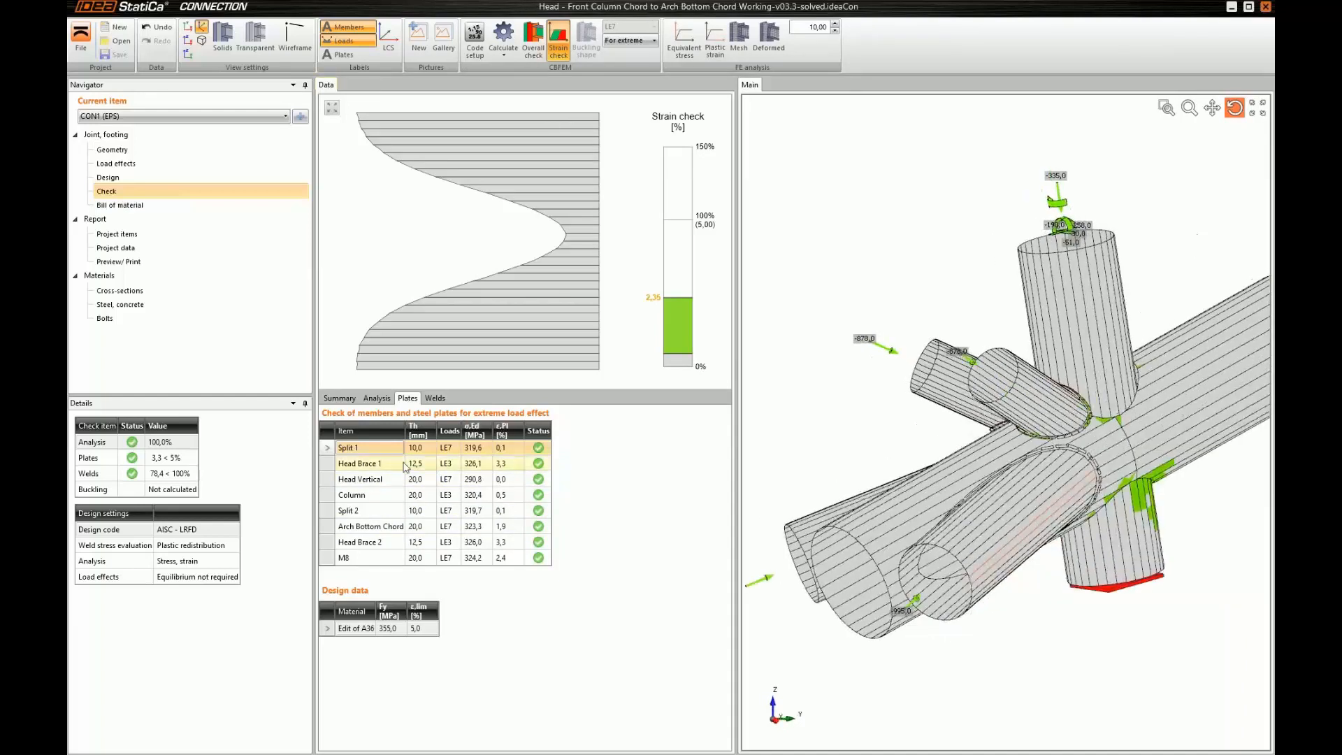
{"action": "left_click", "coordinate": [404, 481]}
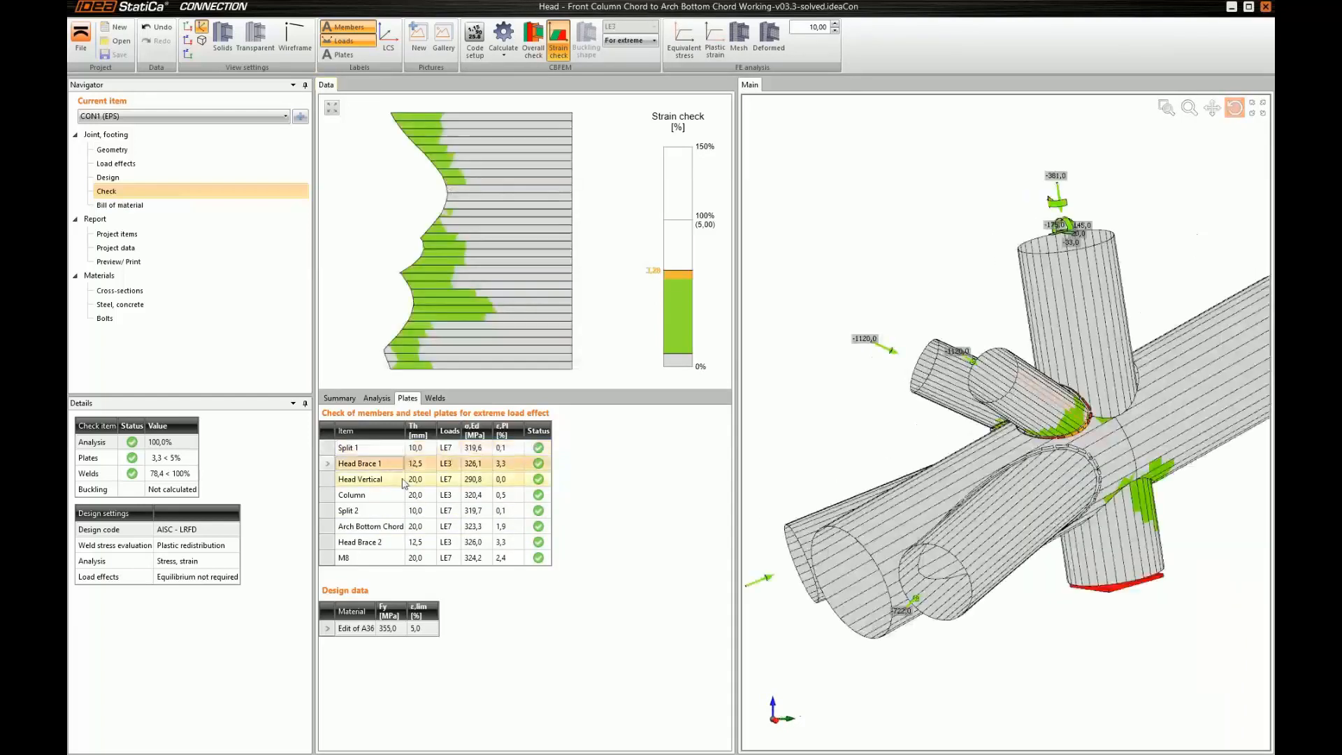
Inspect the strain check of the Head Brace 1 plate and display the joint's deformed shape with the finite element mesh
{"action": "left_click", "coordinate": [442, 467]}
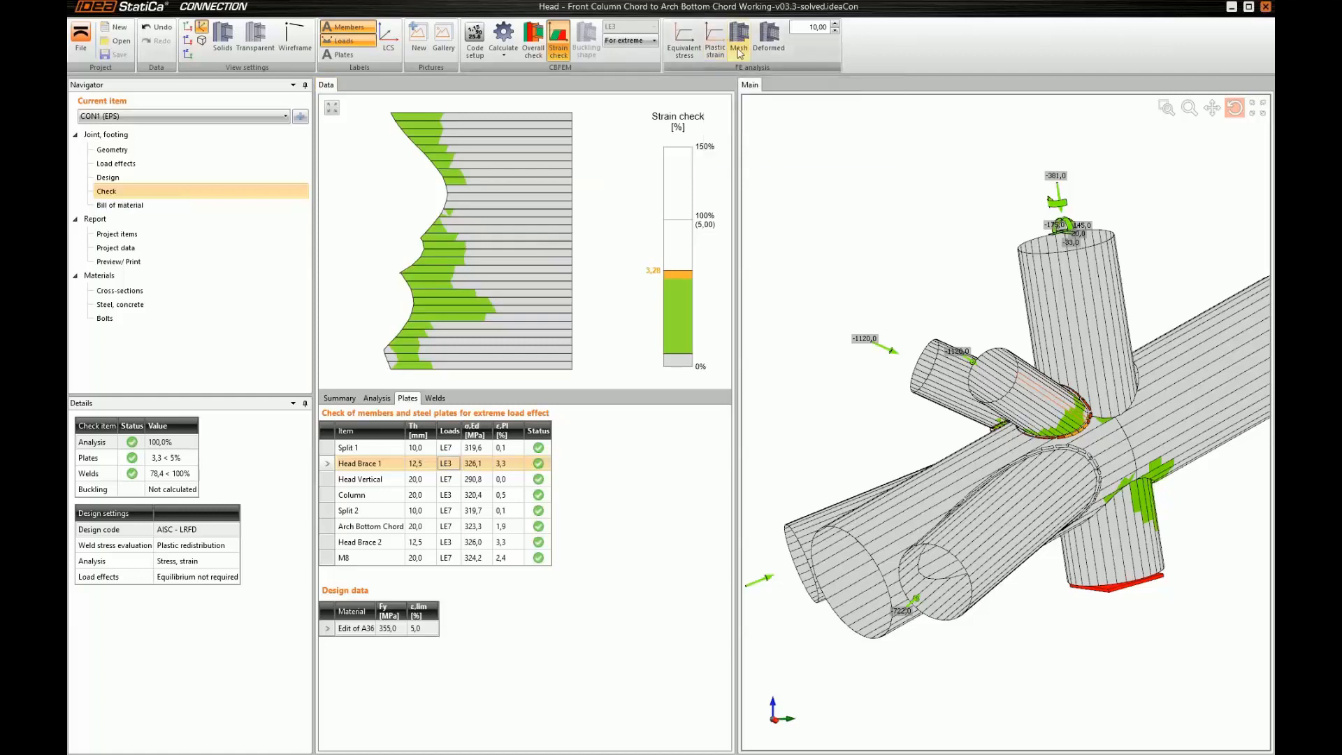
{"action": "left_click", "coordinate": [772, 42]}
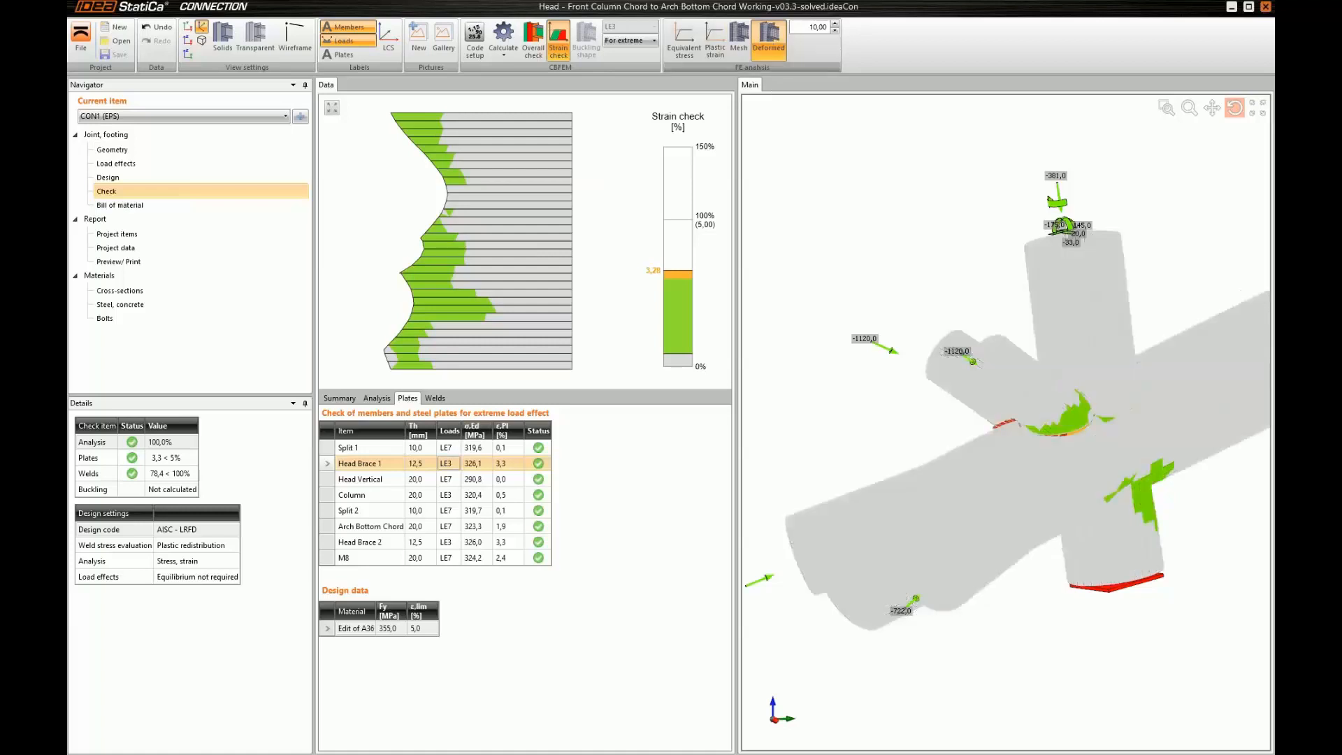
{"action": "left_click", "coordinate": [741, 42]}
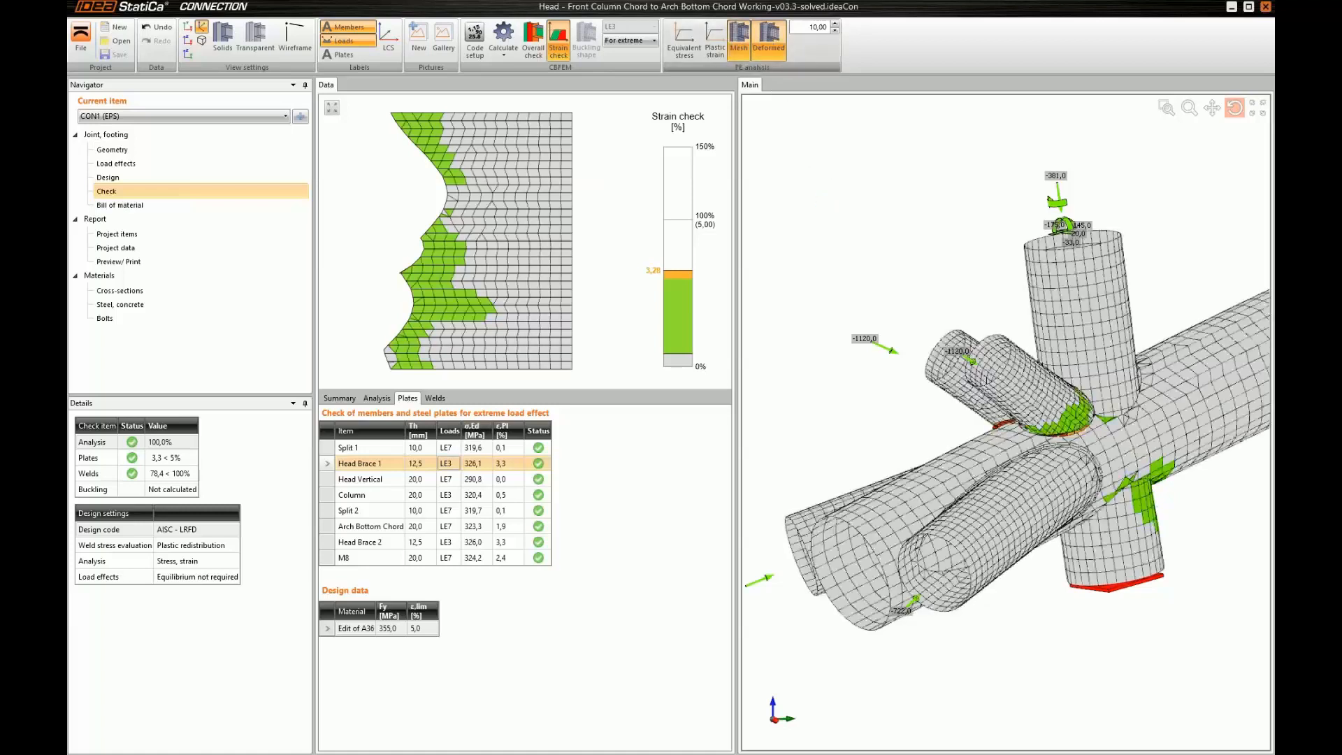
{"action": "middle_click_drag", "start_coordinate": [1025, 397], "coordinate": [943, 372]}
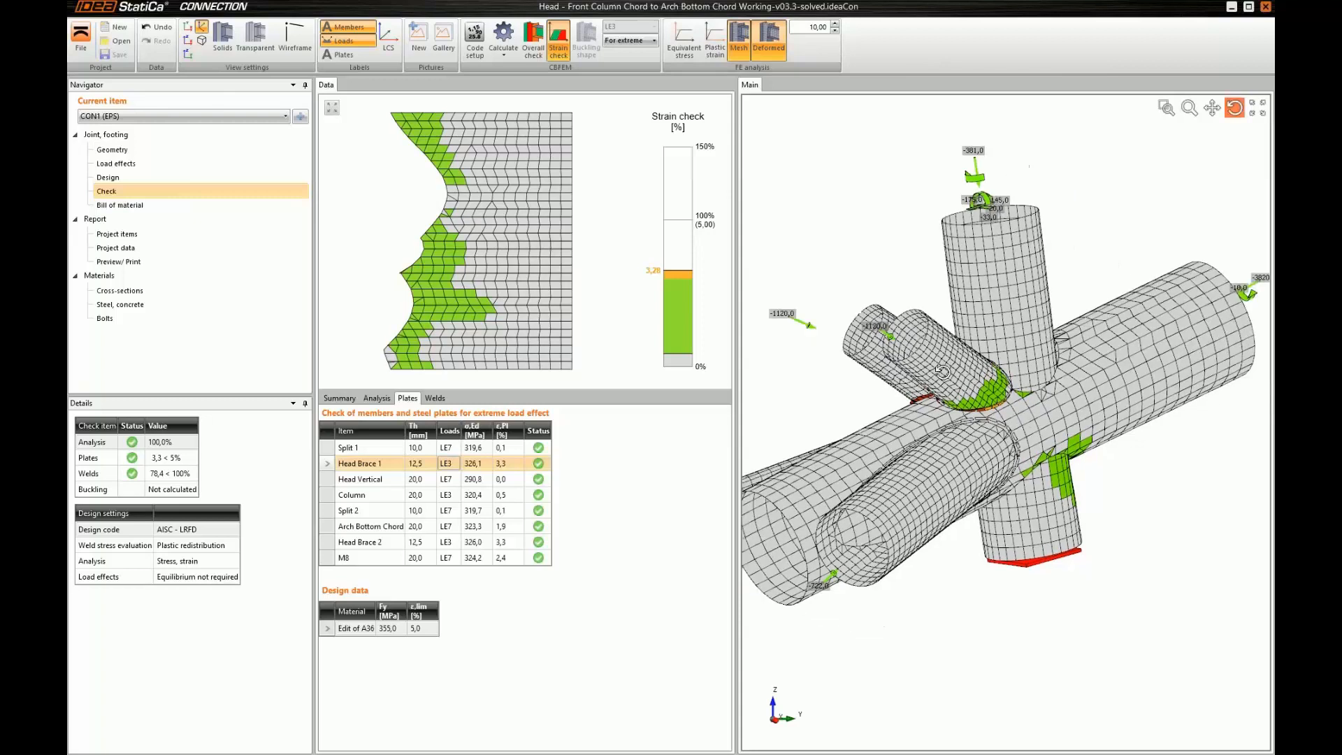
{"action": "left_click_drag", "start_coordinate": [942, 372], "coordinate": [912, 376]}
{"action": "scroll", "coordinate": [937, 391], "scroll_direction": "down", "scroll_amount": 2}
{"action": "middle_click_drag", "start_coordinate": [942, 407], "coordinate": [966, 413]}
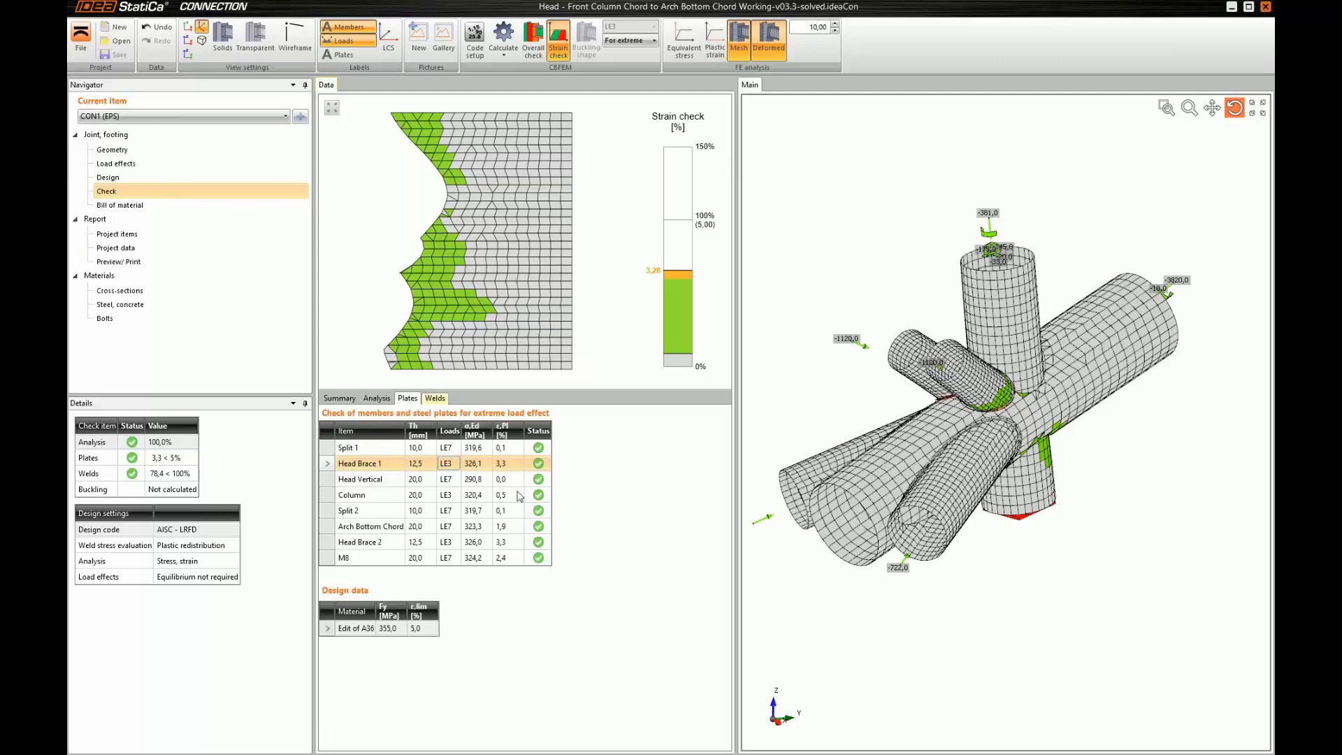
Show the weld check results and examine the detailed calculation for the Head Vertical-arc 25 weld to Head Brace 1
{"action": "left_click", "coordinate": [435, 398]}
{"action": "left_click_drag", "start_coordinate": [725, 448], "coordinate": [725, 710]}
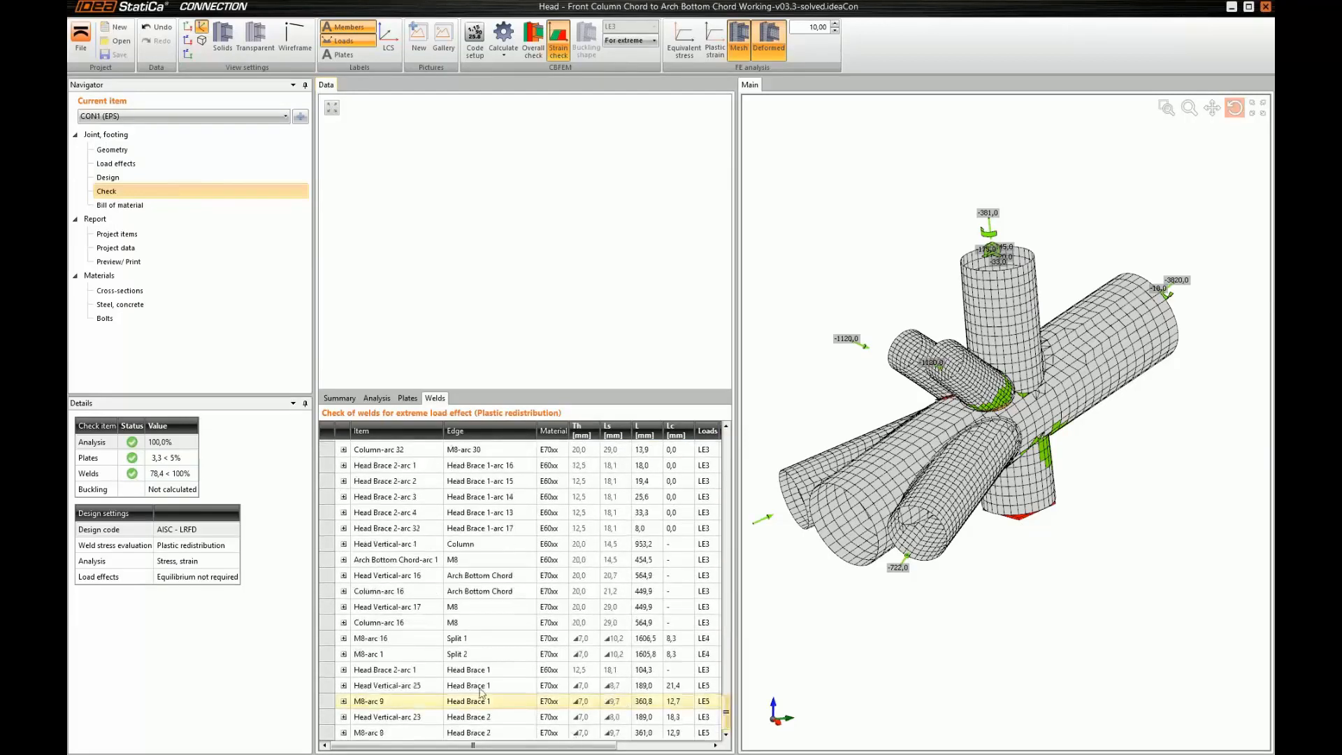
{"action": "left_click", "coordinate": [343, 686]}
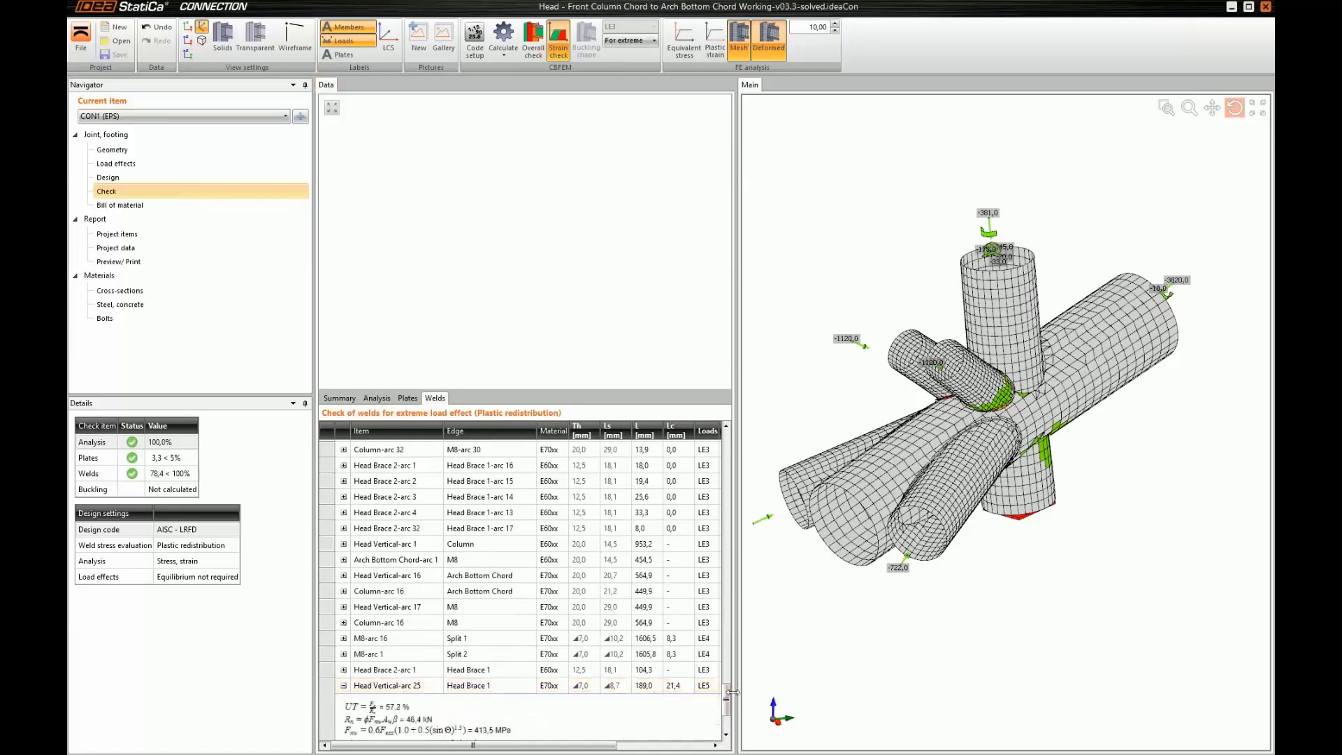
{"action": "scroll", "coordinate": [722, 720], "scroll_direction": "down", "scroll_amount": 2}
{"action": "scroll", "coordinate": [722, 720], "scroll_direction": "down", "scroll_amount": 3}
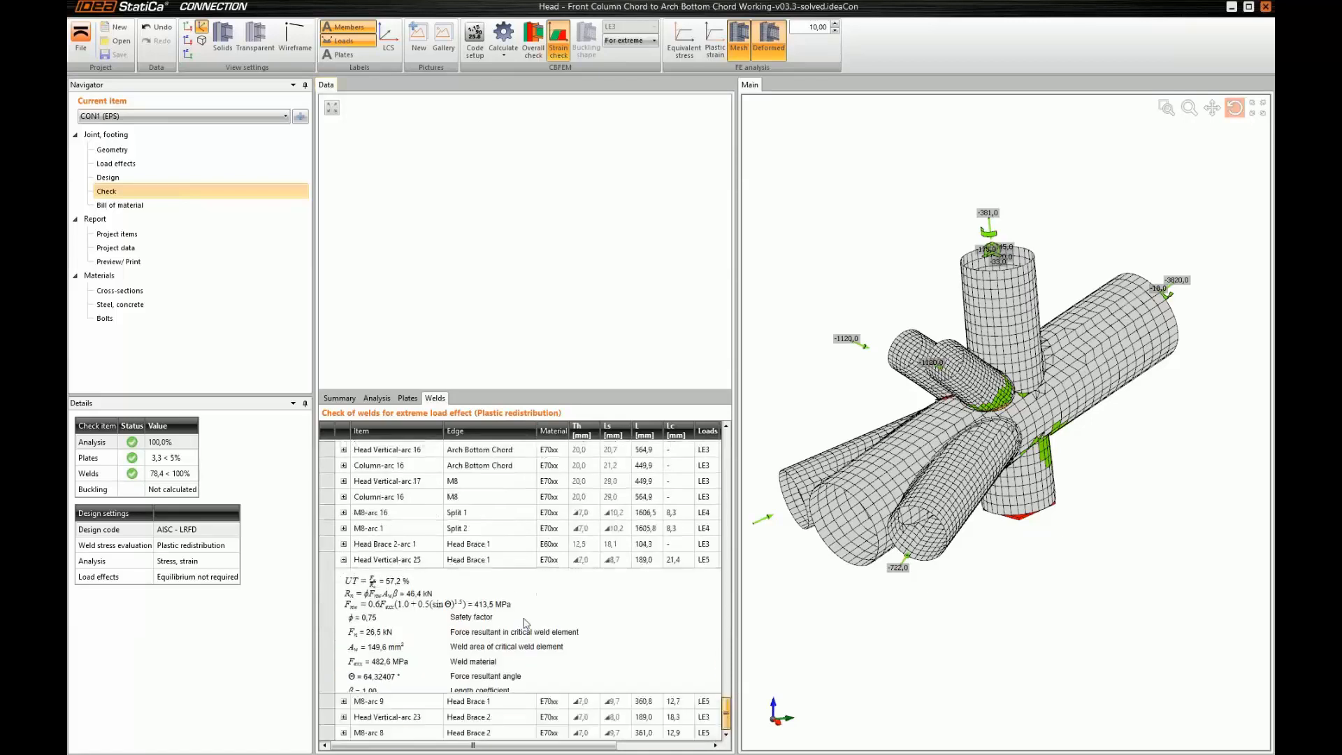
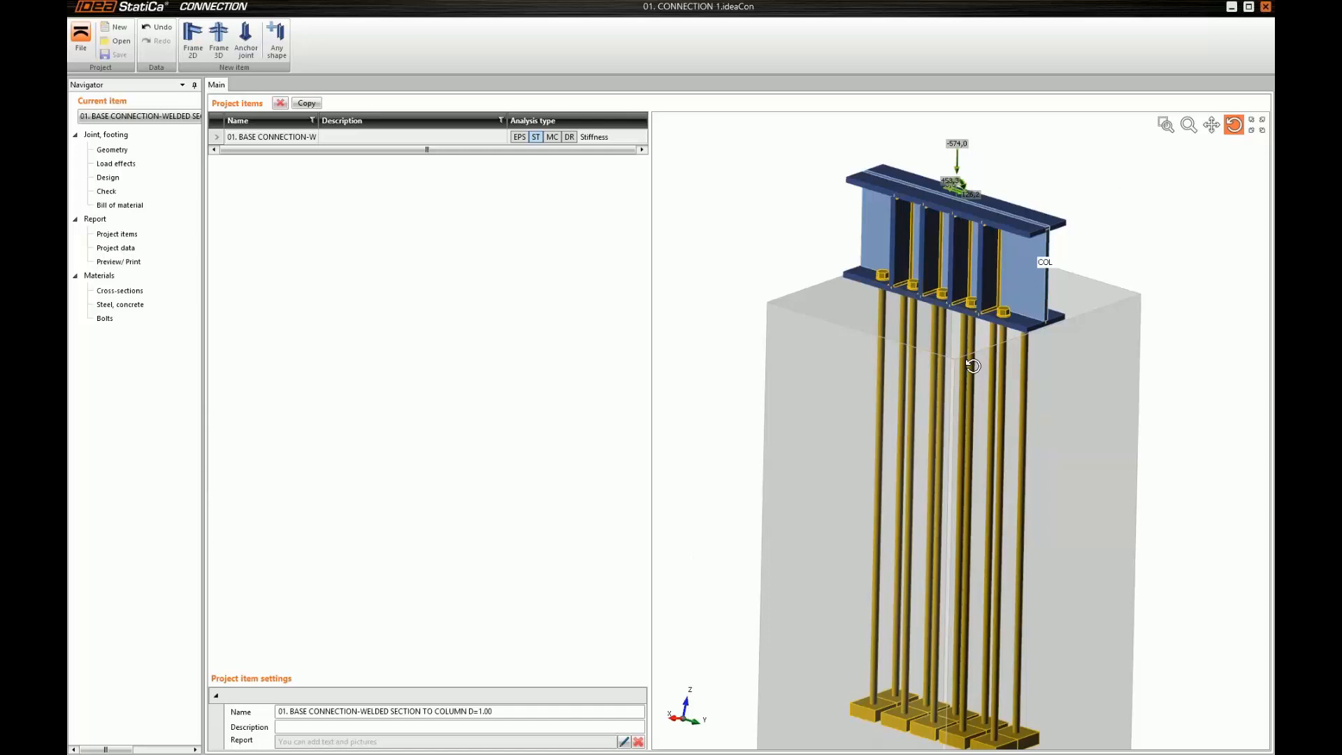
Open the design of the base connection and look through its list of manufacturing operations
{"action": "left_click_drag", "start_coordinate": [973, 365], "coordinate": [981, 339]}
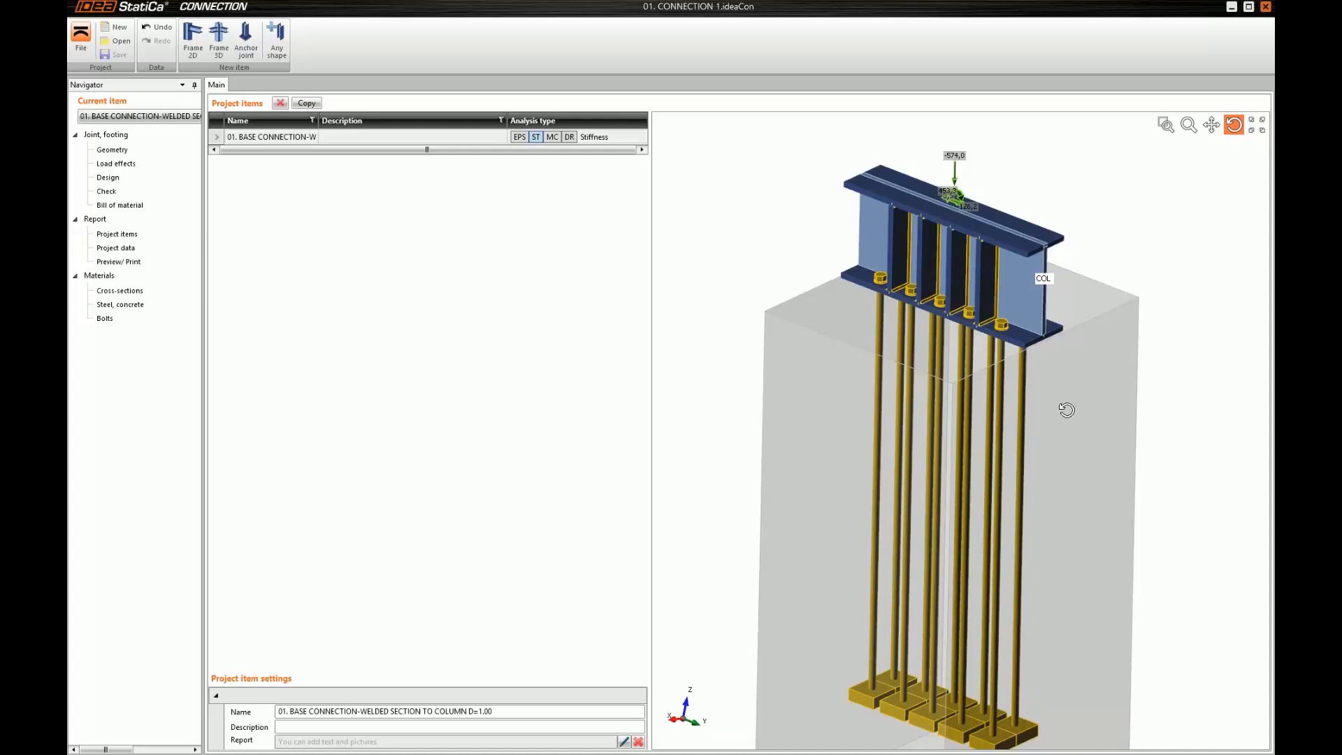
{"action": "middle_click_drag", "start_coordinate": [1066, 410], "coordinate": [1088, 375]}
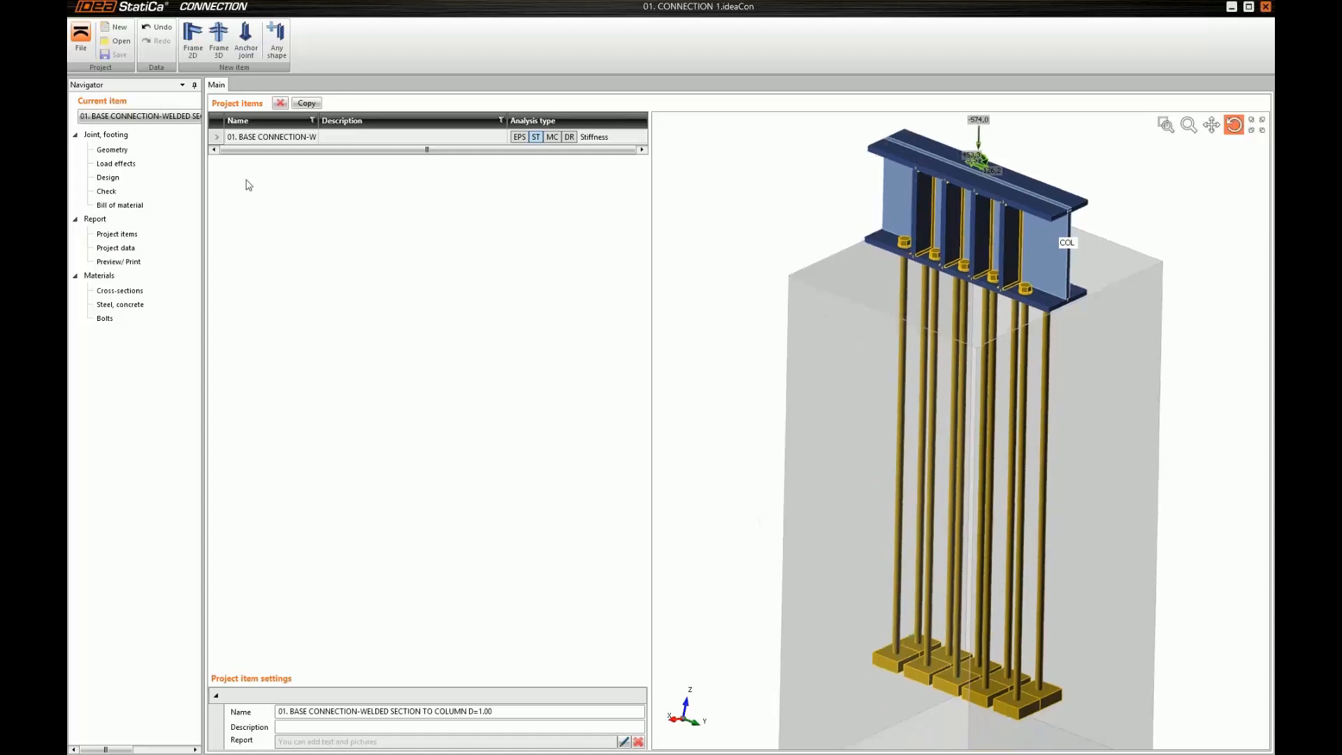
{"action": "left_click", "coordinate": [143, 180]}
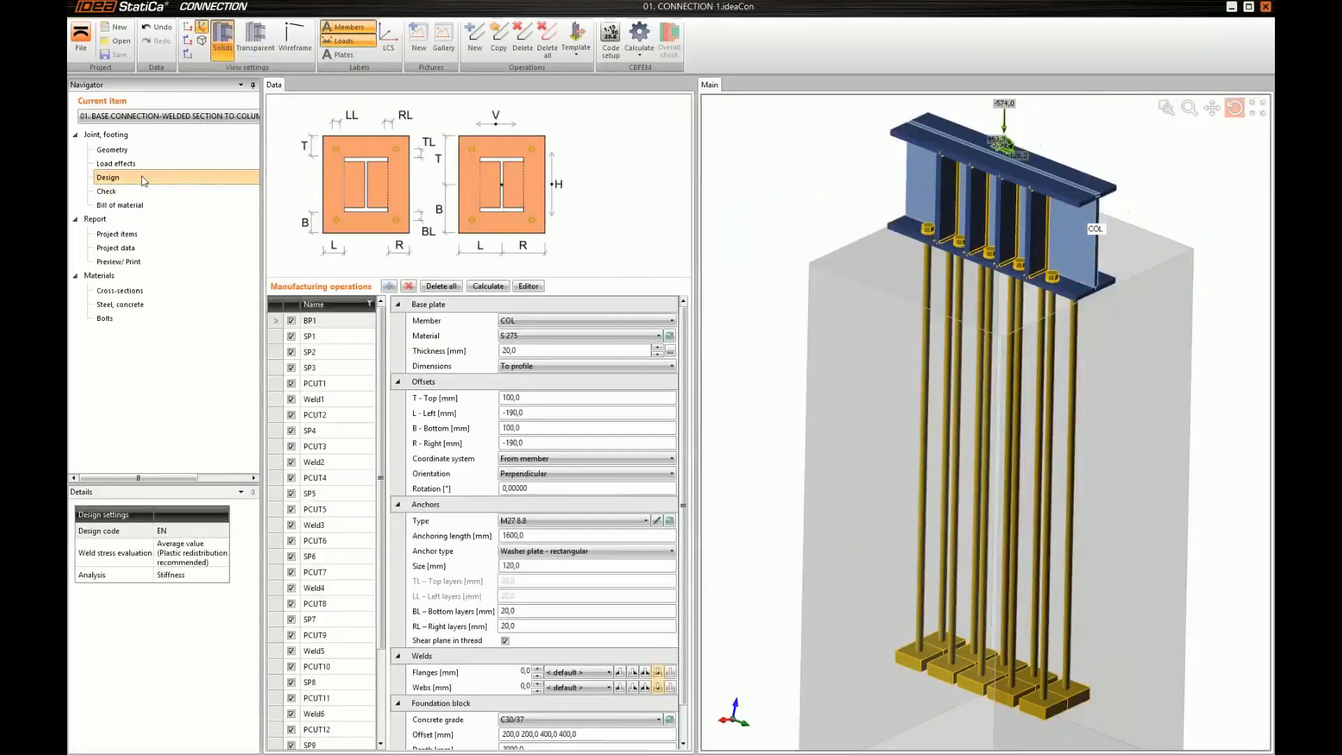
{"action": "left_click_drag", "start_coordinate": [380, 346], "coordinate": [379, 441]}
{"action": "middle_click_drag", "start_coordinate": [900, 431], "coordinate": [899, 430]}
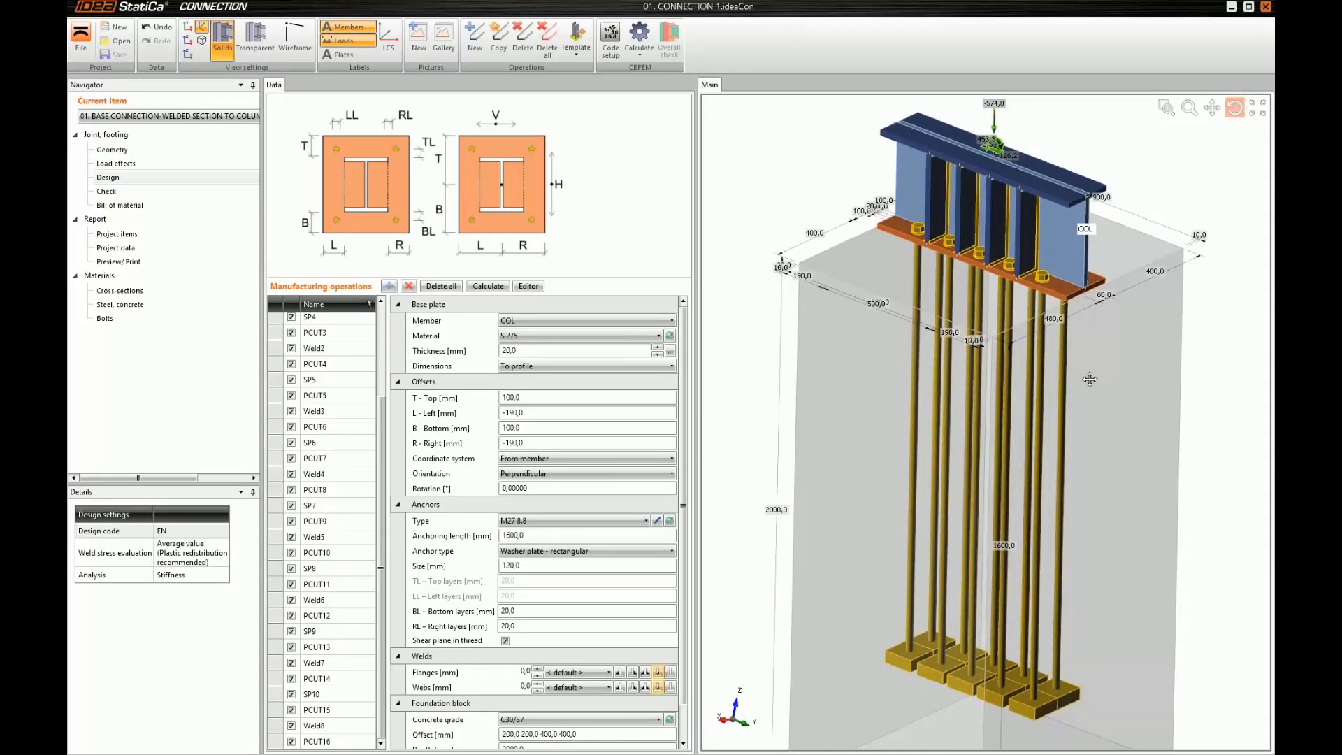
Examine the stiffened column section, base plate and anchors of the base connection in 3D, finishing with a view along the Y axis
{"action": "middle_click_drag", "start_coordinate": [1089, 376], "coordinate": [1074, 390]}
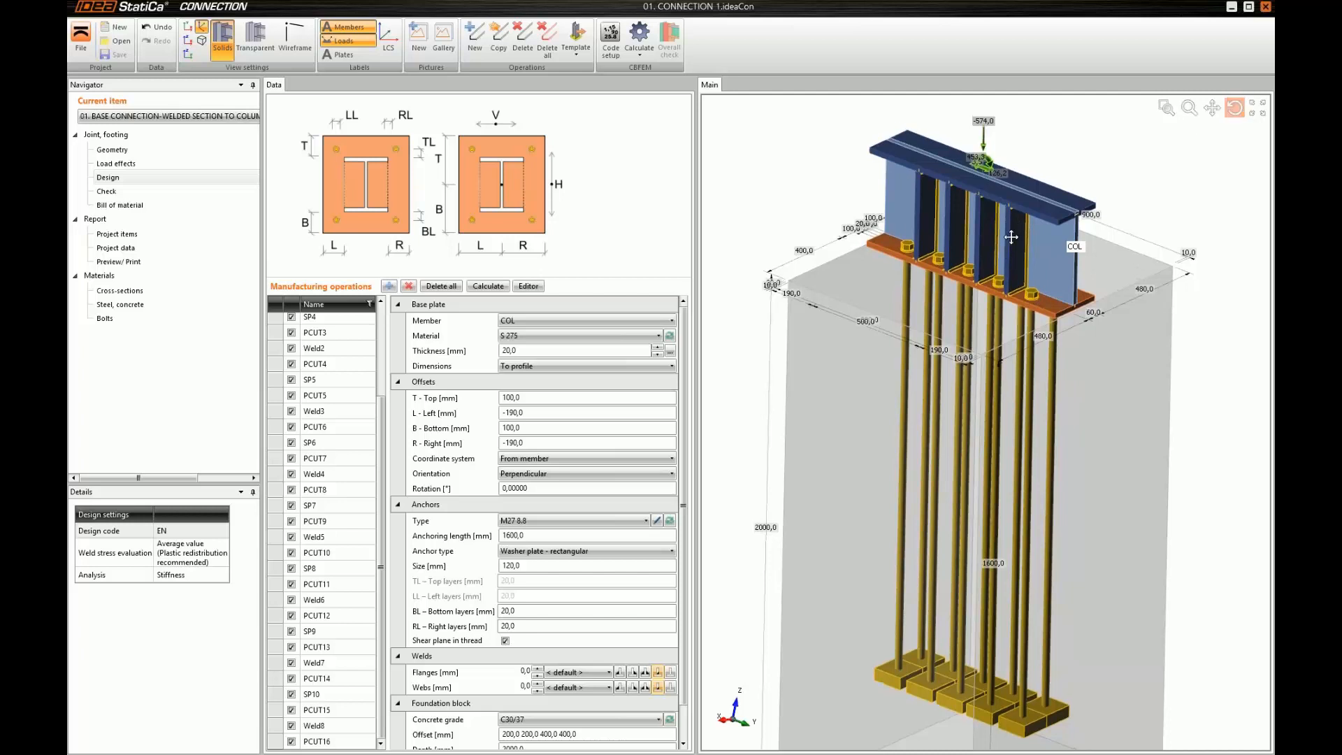
{"action": "middle_click_drag", "start_coordinate": [1012, 228], "coordinate": [1033, 291]}
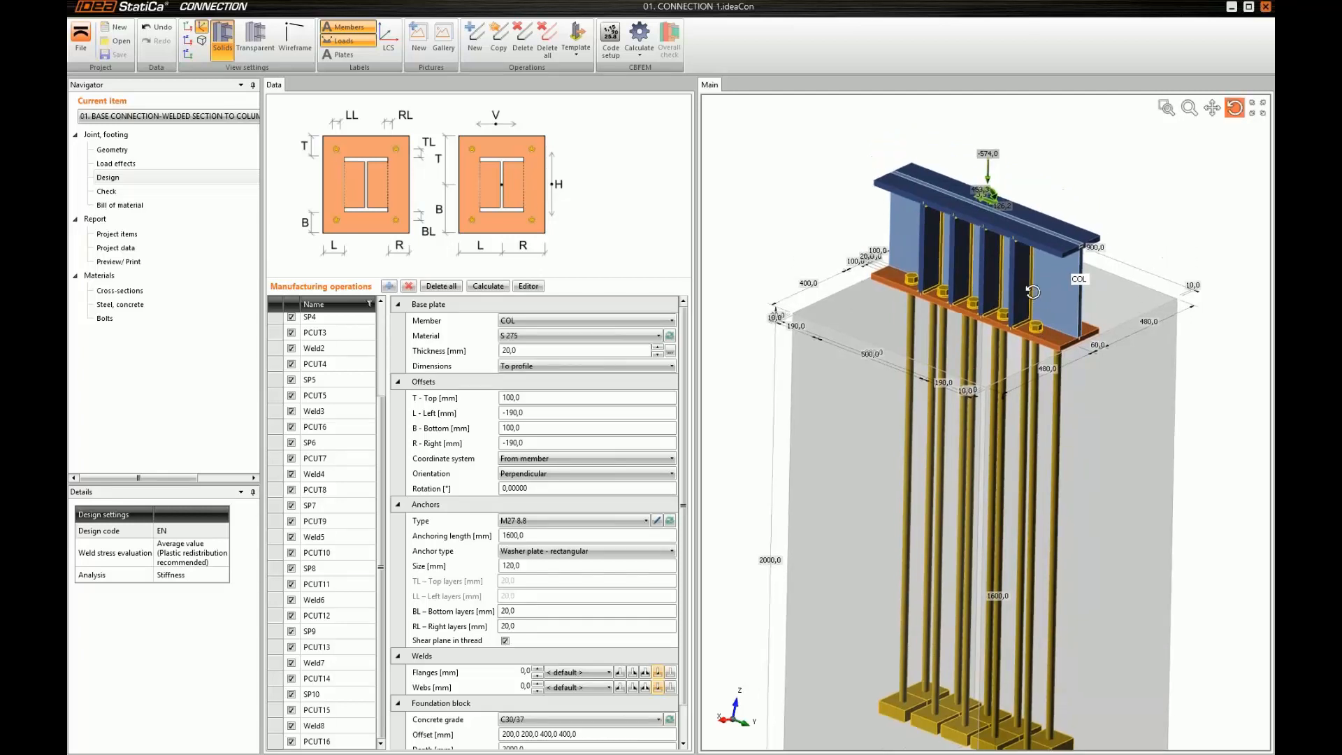
{"action": "left_click_drag", "start_coordinate": [1032, 291], "coordinate": [985, 191]}
{"action": "middle_click_drag", "start_coordinate": [985, 192], "coordinate": [992, 211]}
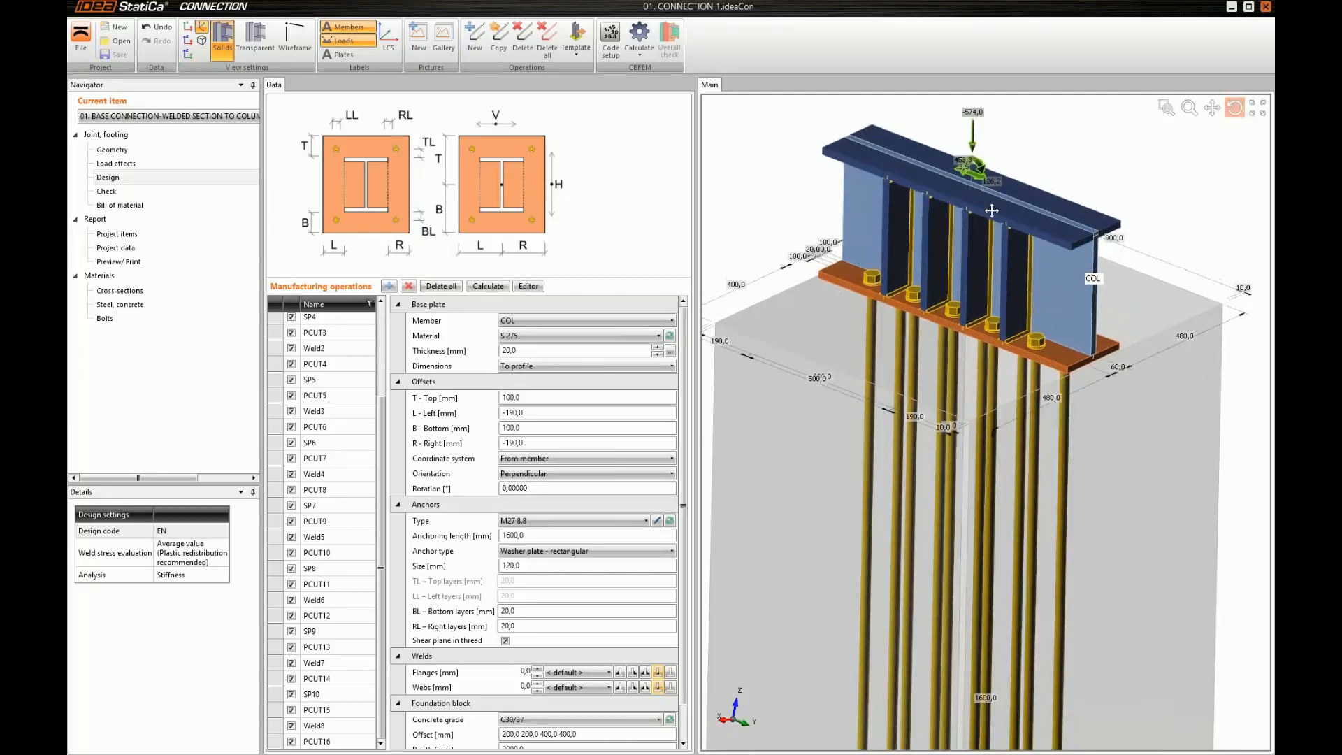
{"action": "scroll", "coordinate": [992, 210], "scroll_direction": "up", "scroll_amount": 3}
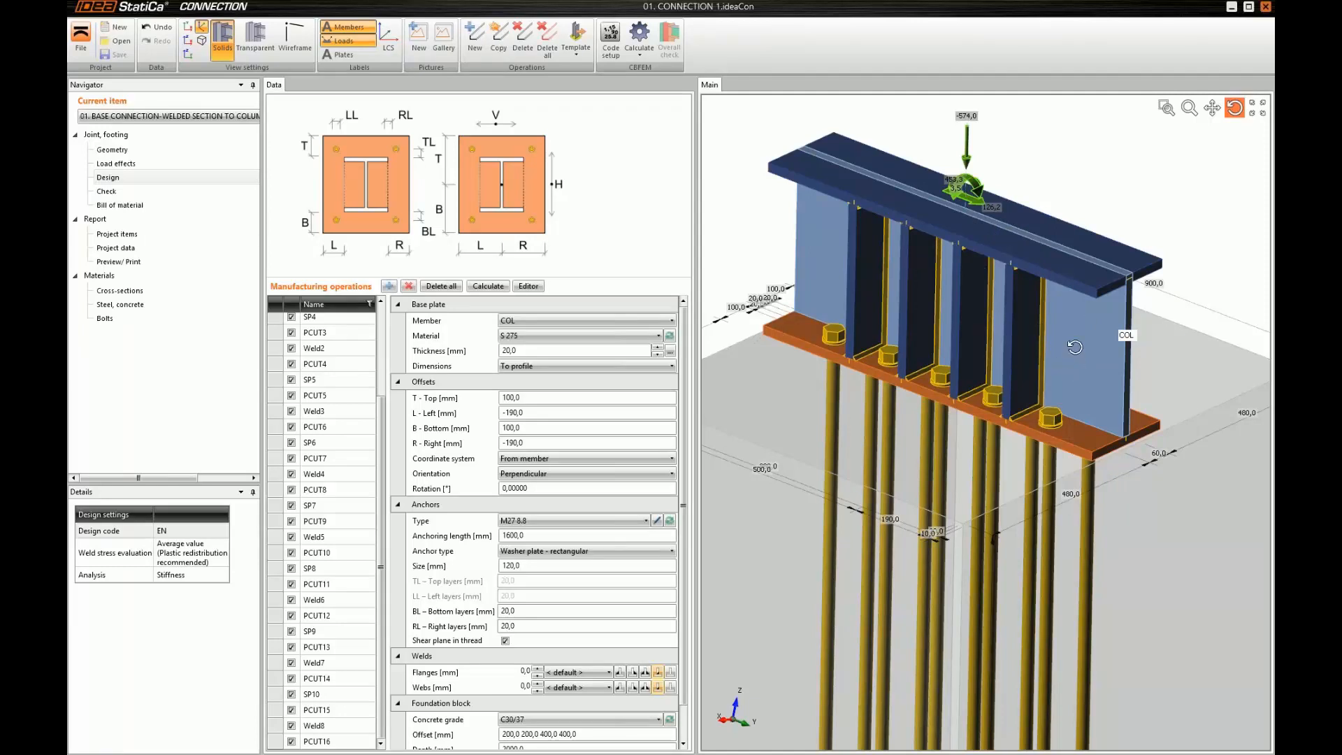
{"action": "left_click_drag", "start_coordinate": [1074, 347], "coordinate": [1126, 381]}
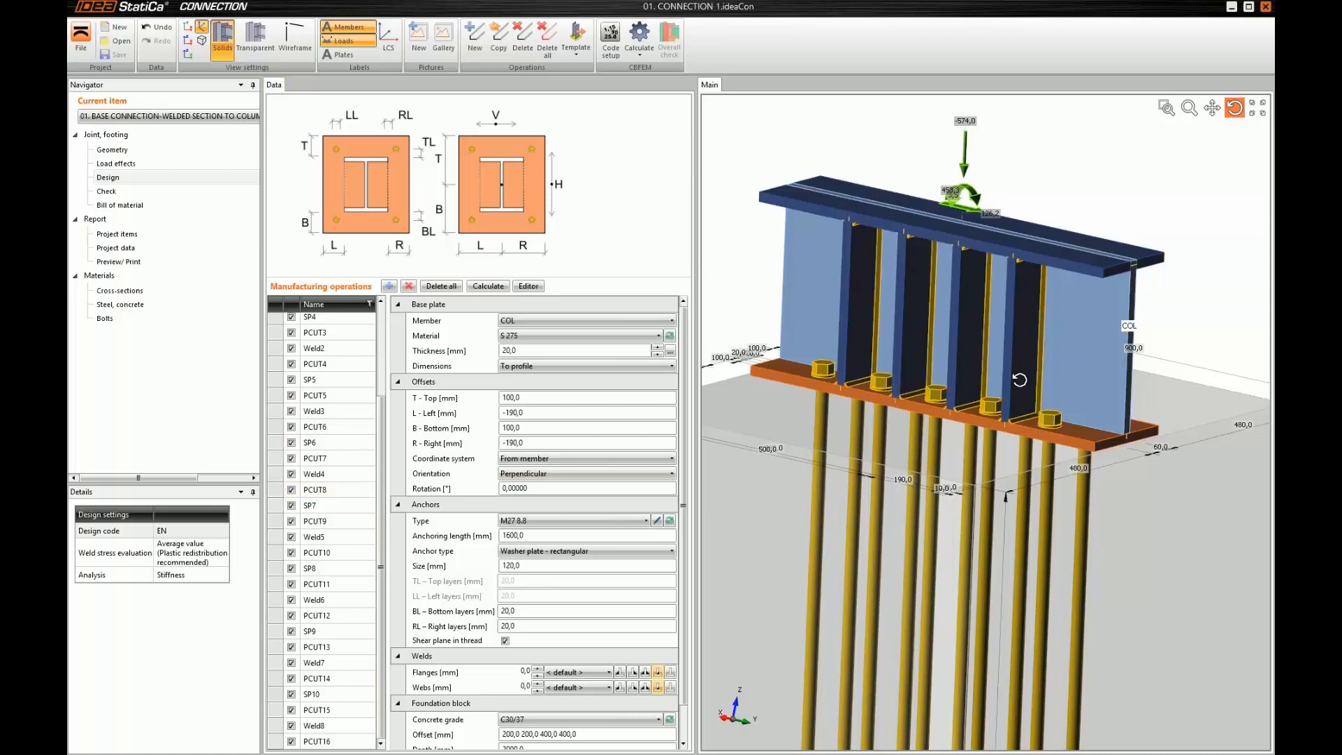
{"action": "left_click_drag", "start_coordinate": [1020, 380], "coordinate": [989, 324]}
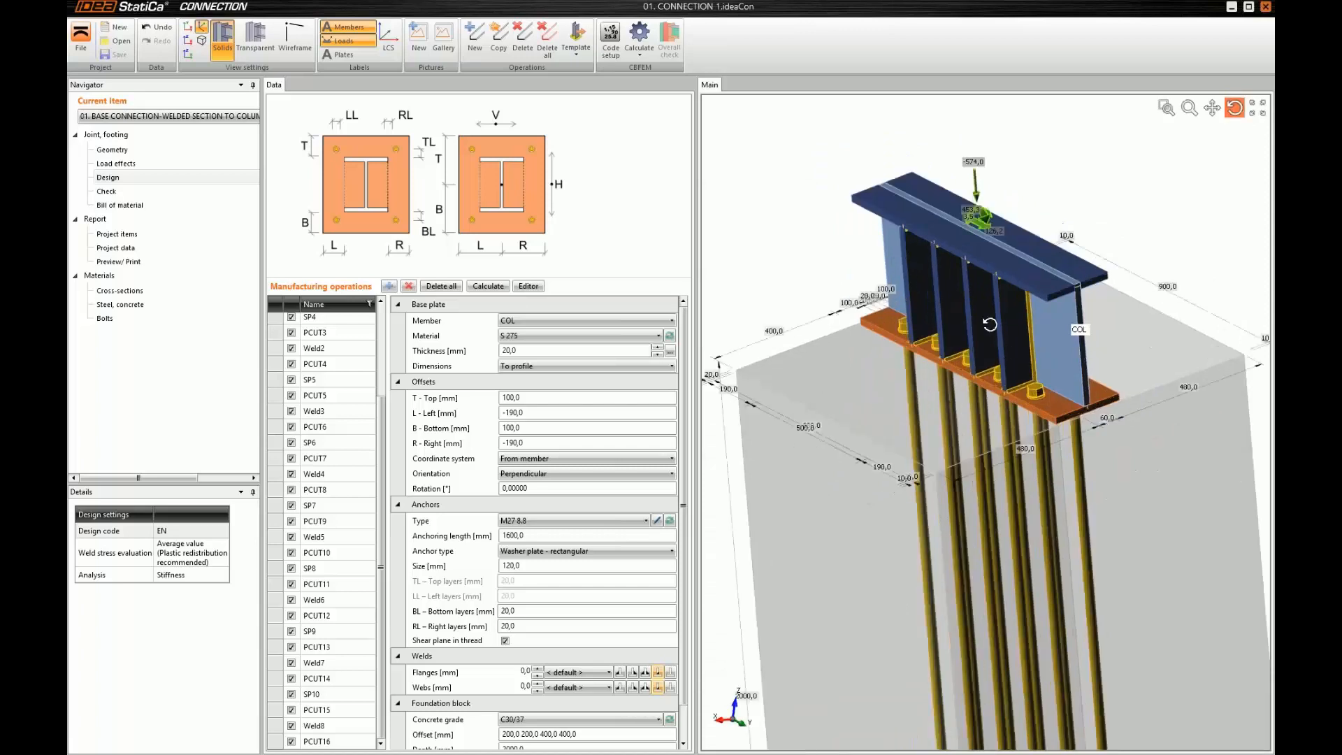
{"action": "right_click", "coordinate": [830, 201]}
{"action": "left_click", "coordinate": [861, 220]}
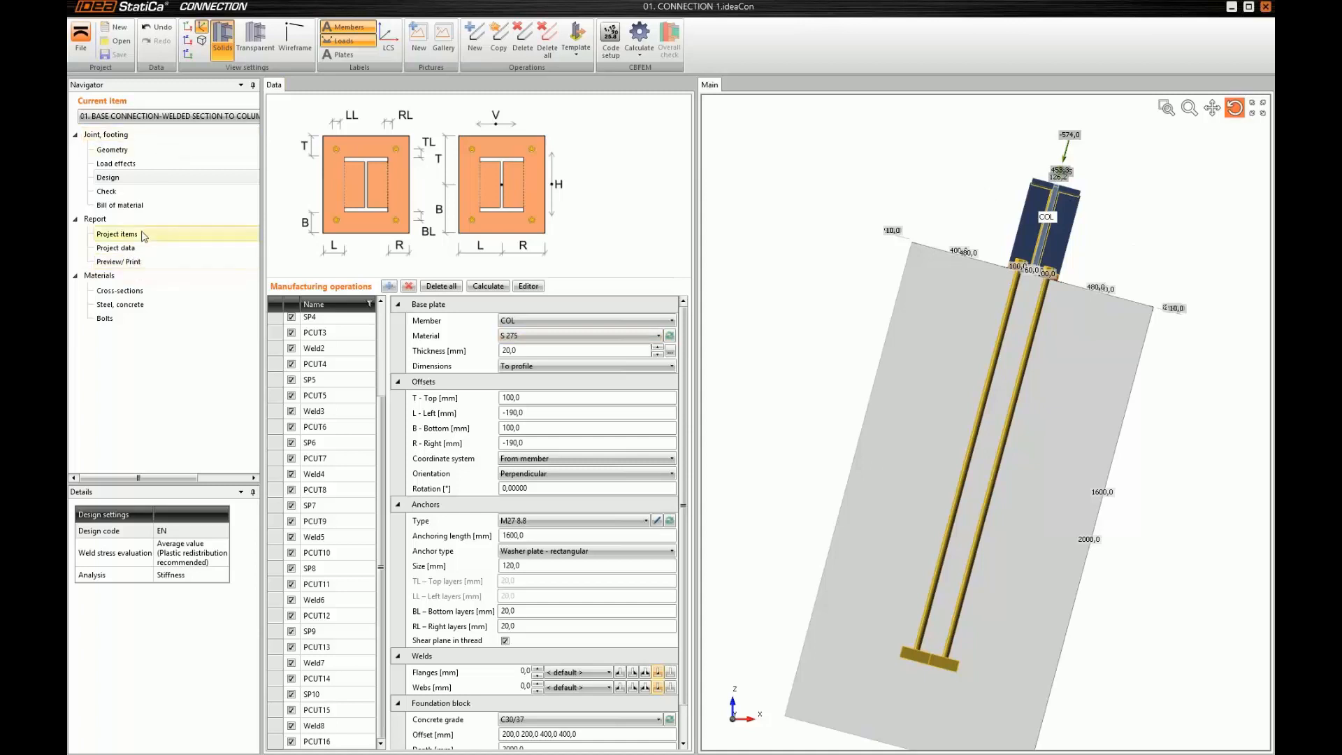
Add a new general joint of any shape to the project and create its first member, named BEAM
{"action": "left_click", "coordinate": [119, 234]}
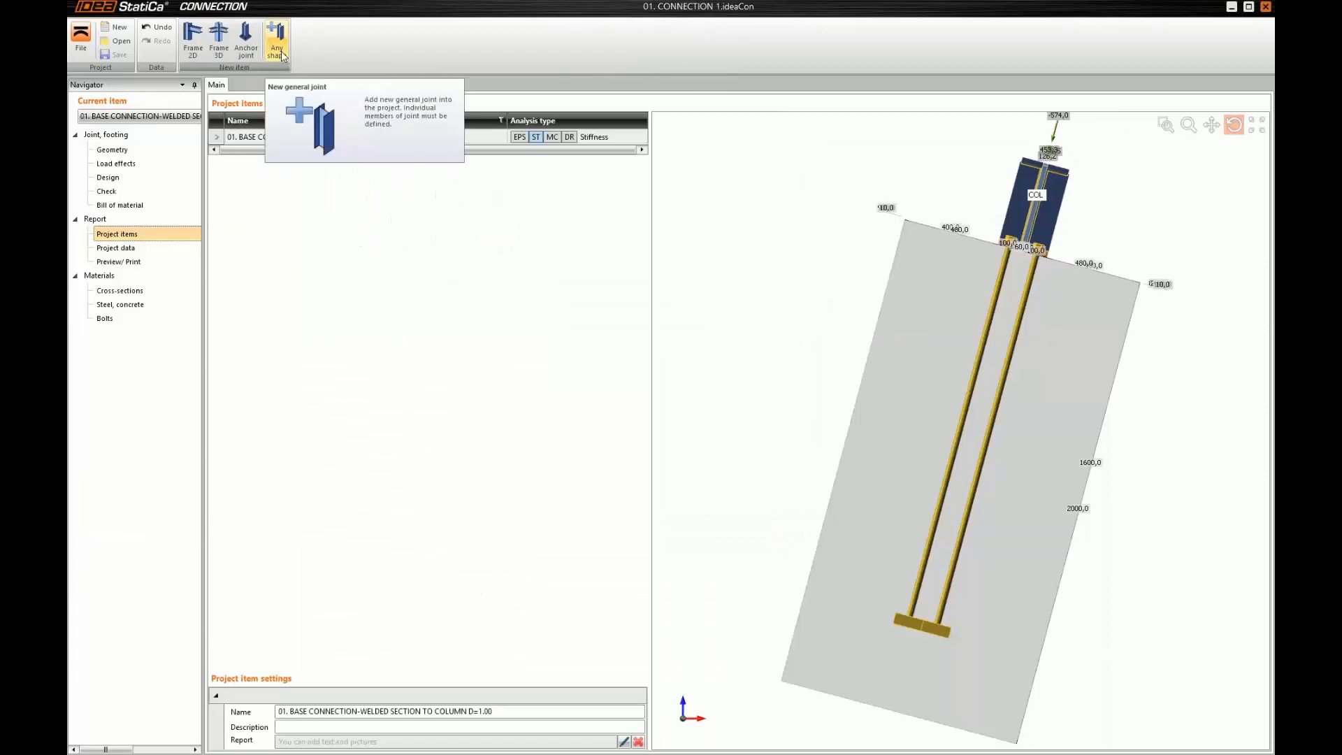
{"action": "left_click", "coordinate": [278, 43]}
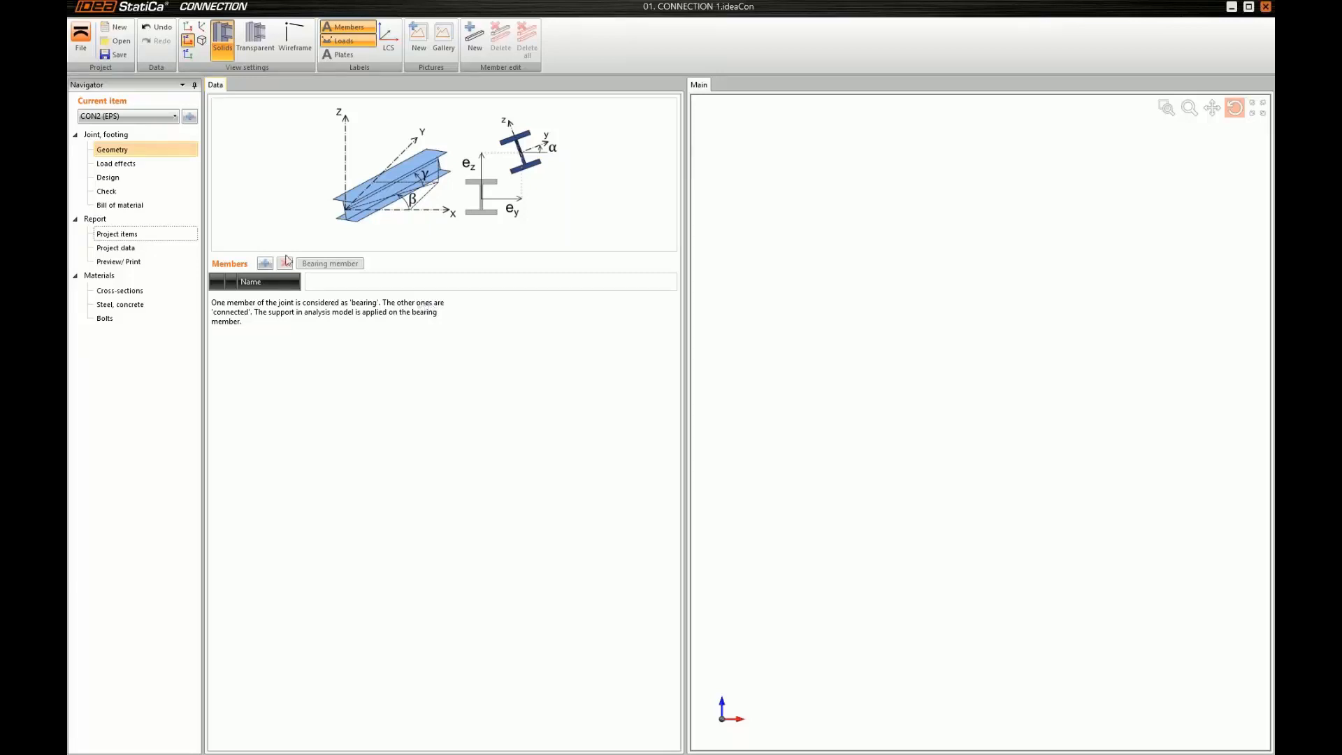
{"action": "left_click", "coordinate": [265, 263]}
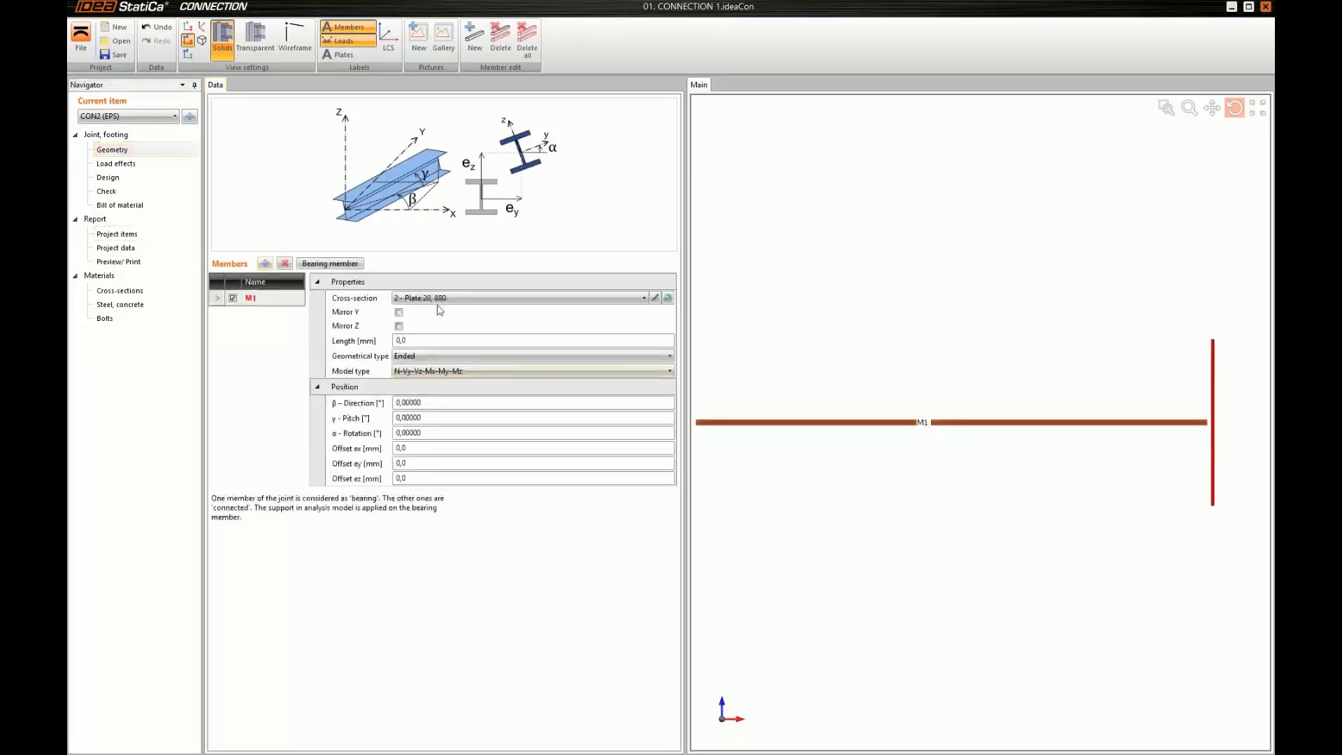
{"action": "left_click", "coordinate": [253, 298]}
{"action": "type", "text": "BEAM"}
{"action": "key", "text": "Return"}
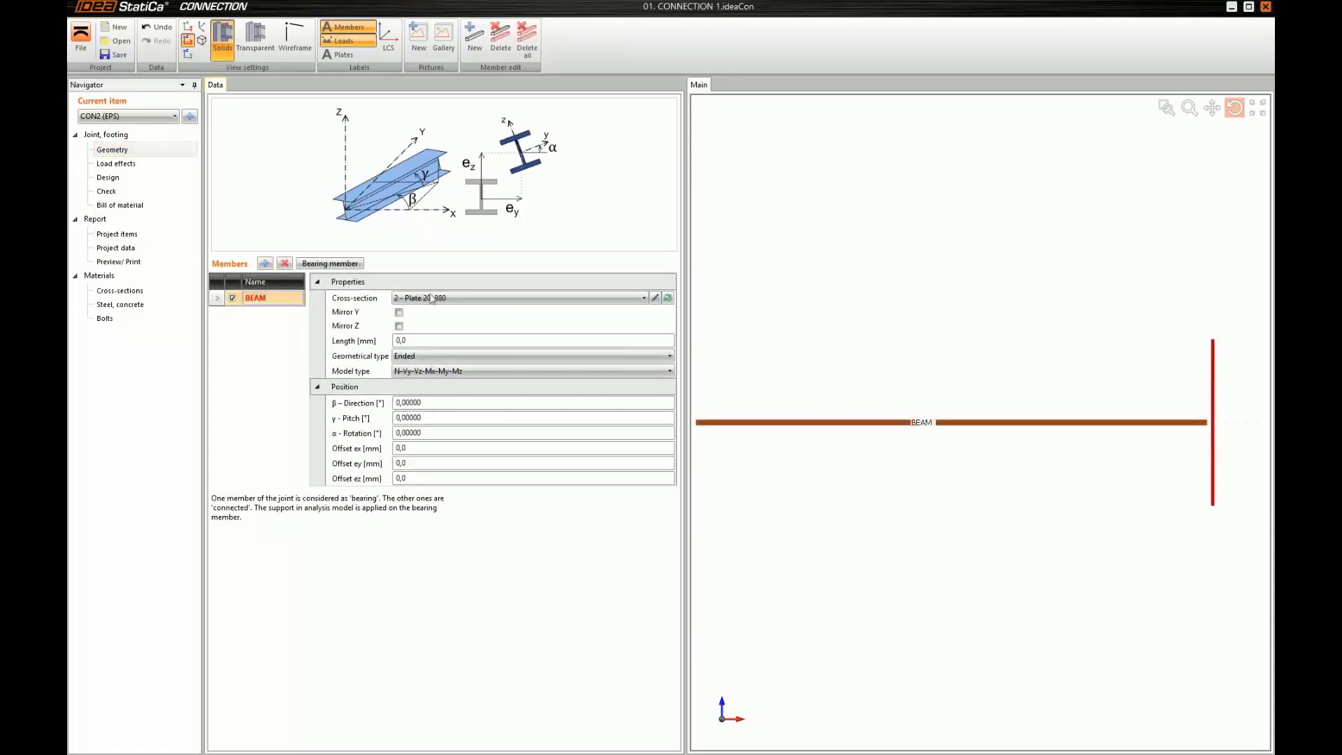
Start a new welded I cross-section for the BEAM member and set its height to 380 mm
{"action": "left_click", "coordinate": [669, 298]}
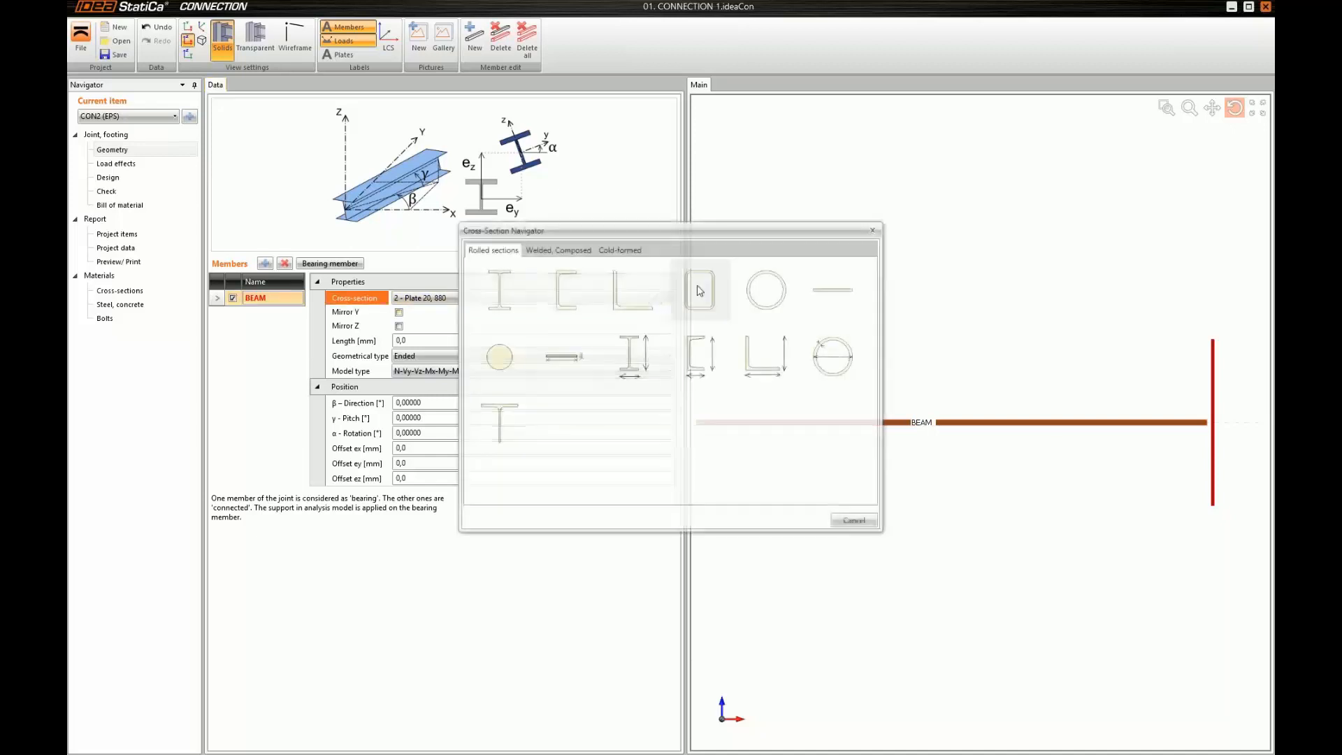
{"action": "left_click", "coordinate": [500, 292]}
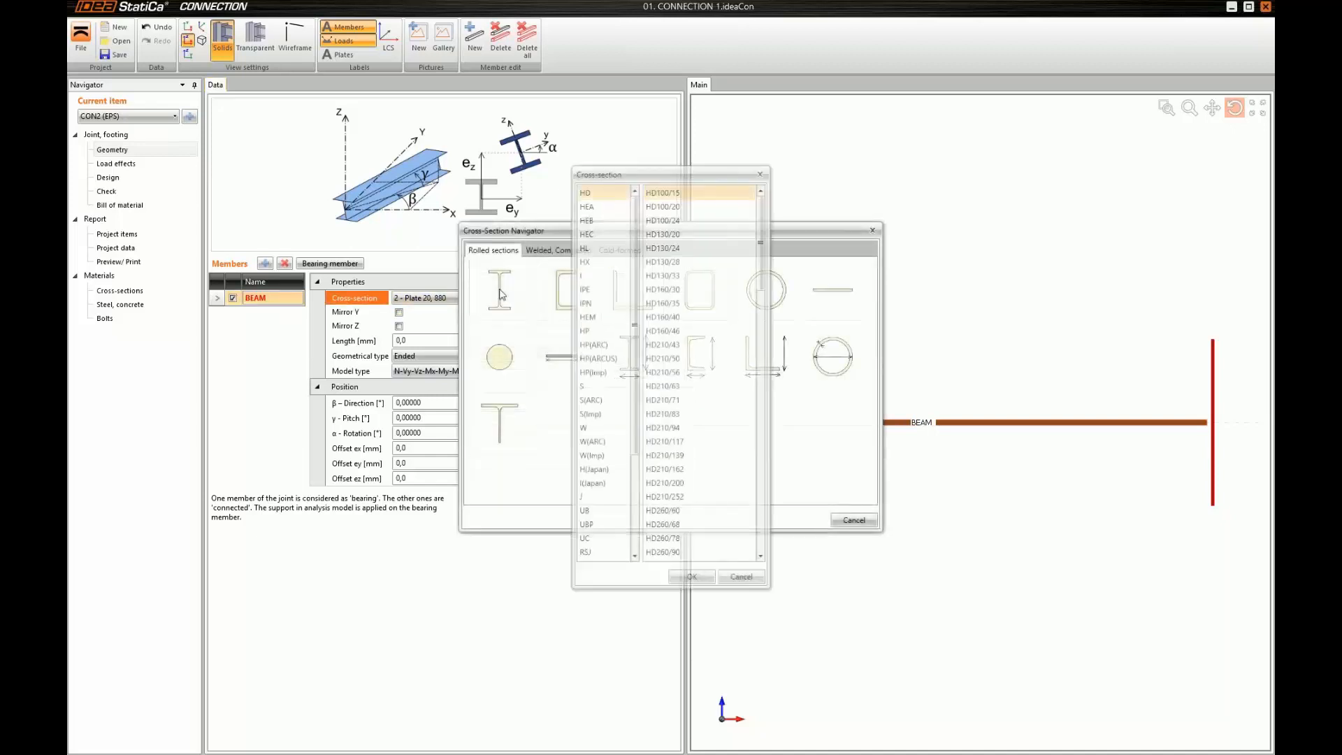
{"action": "left_click", "coordinate": [740, 576]}
{"action": "left_click", "coordinate": [558, 250]}
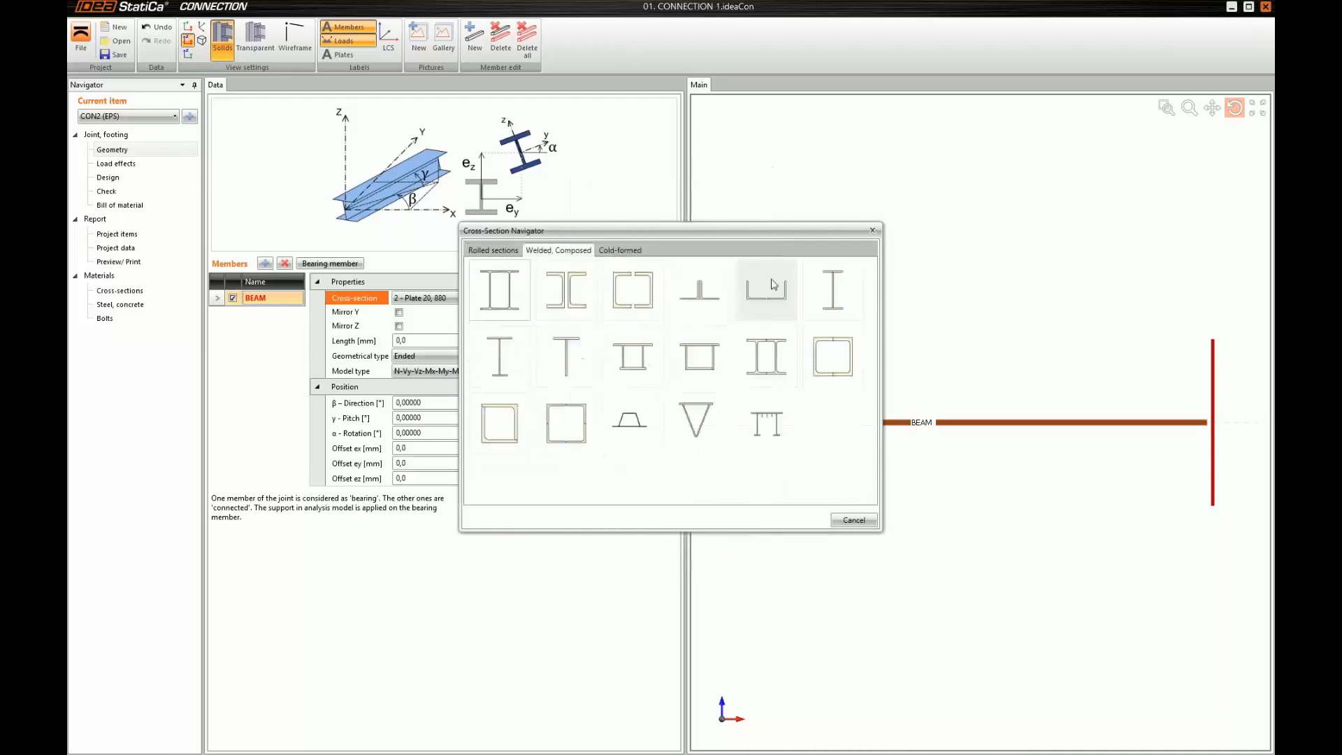
{"action": "left_click", "coordinate": [812, 292]}
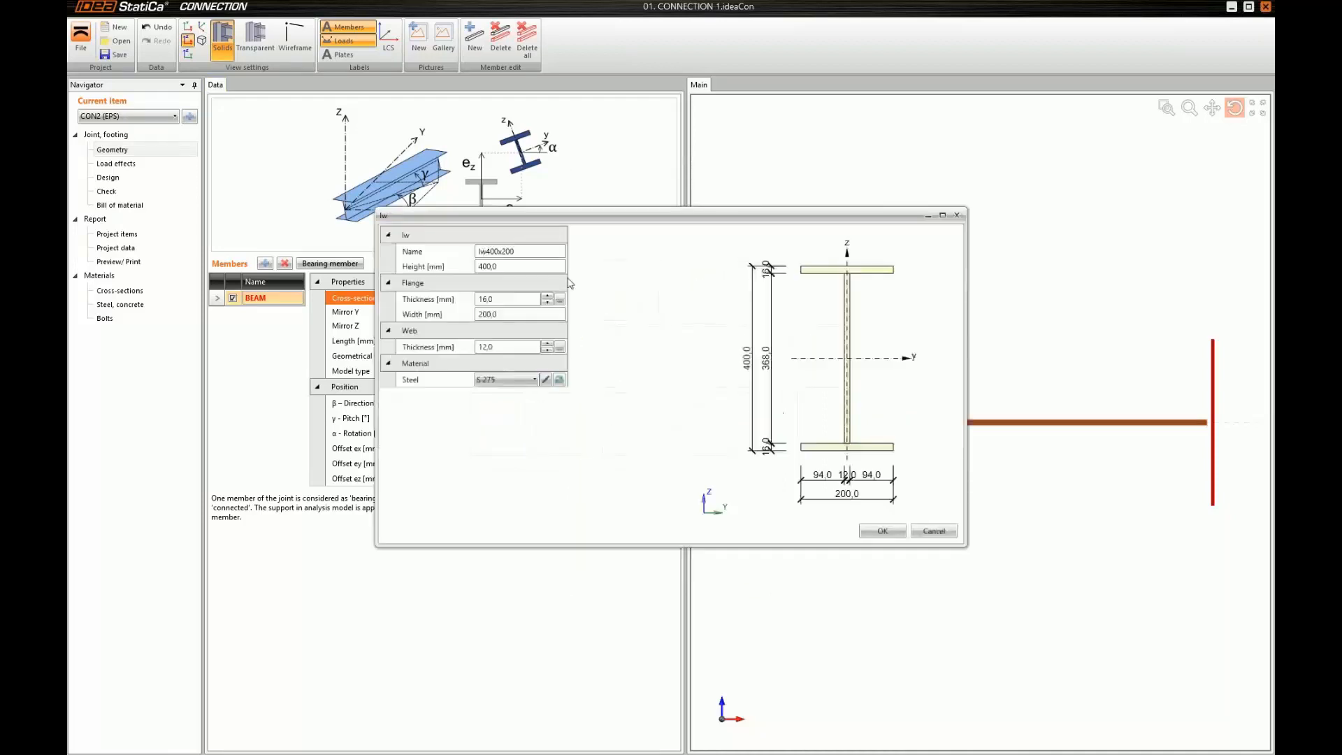
{"action": "left_click", "coordinate": [449, 267]}
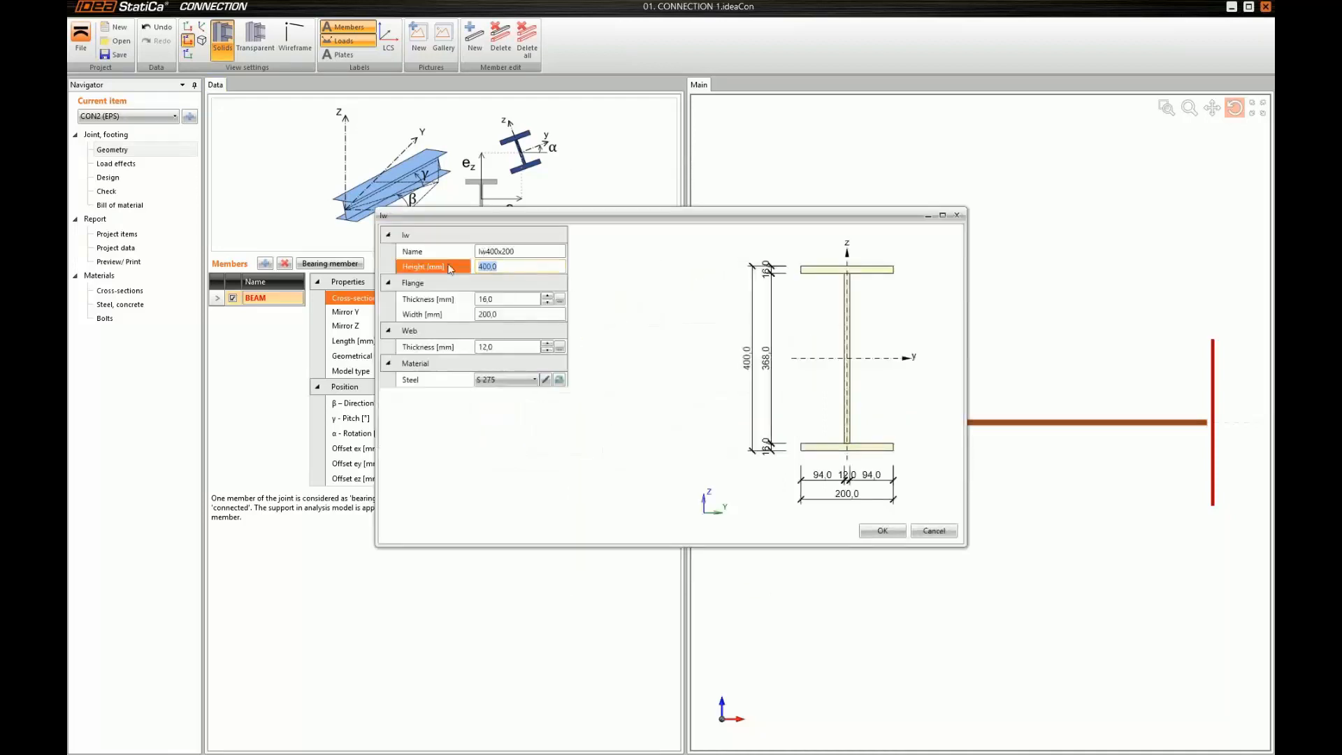
{"action": "type", "text": "380"}
{"action": "key", "text": "Tab"}
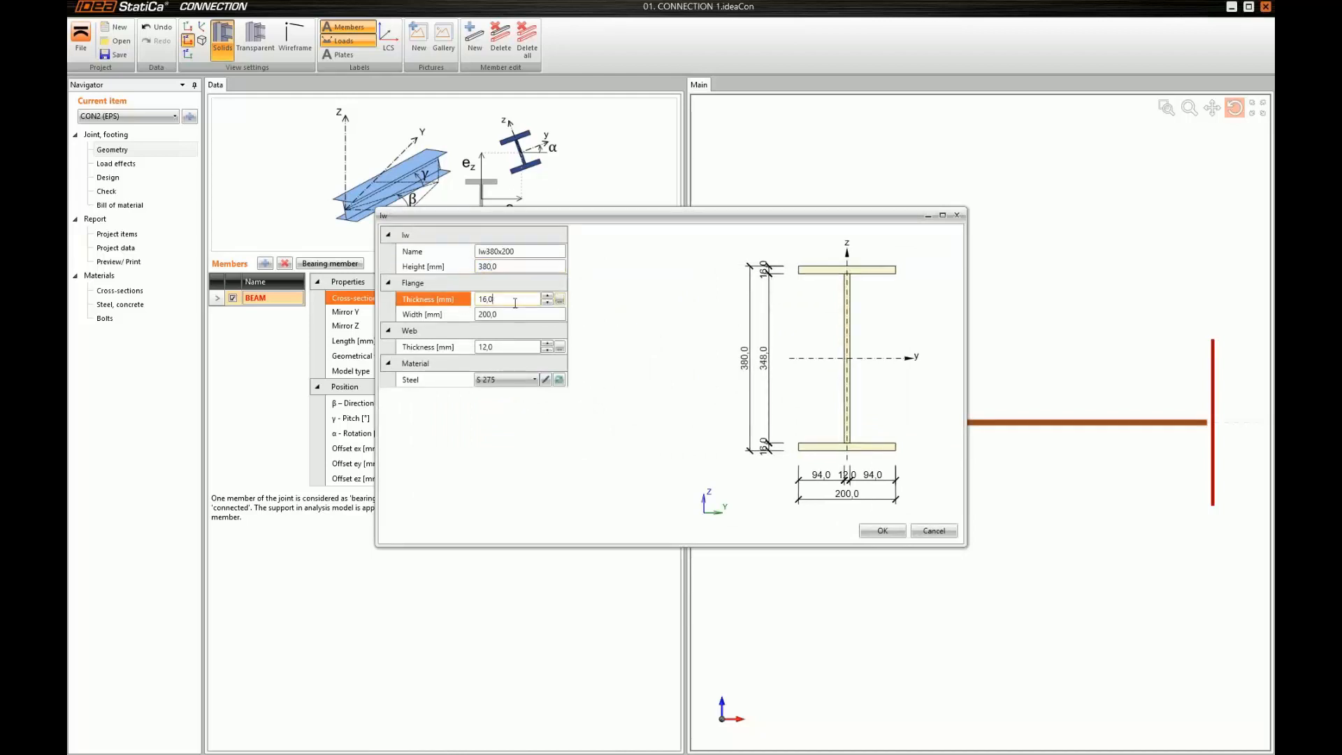
Set the welded section's flanges to 20 mm thick and 210 mm wide and its web to 20 mm thick, and apply it
{"action": "left_click", "coordinate": [433, 302]}
{"action": "type", "text": "20"}
{"action": "key", "text": "Tab"}
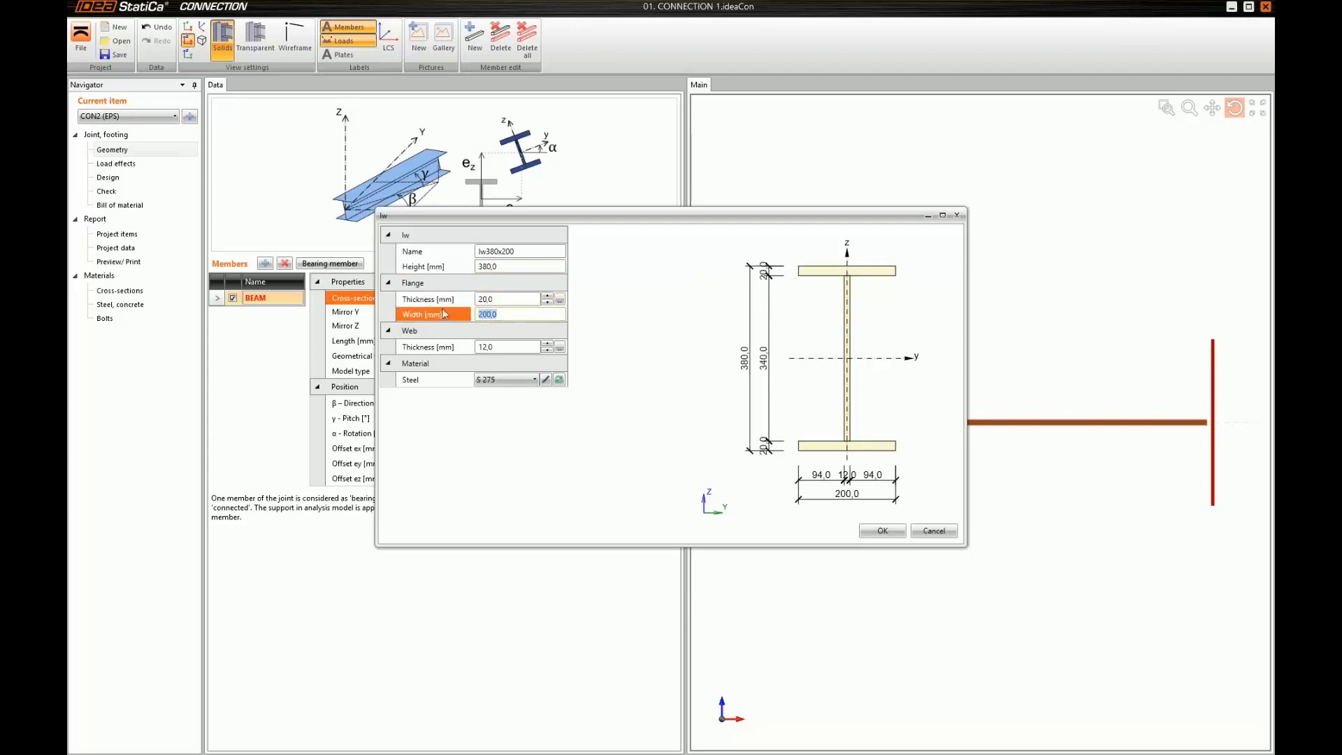
{"action": "type", "text": "210"}
{"action": "key", "text": "Tab"}
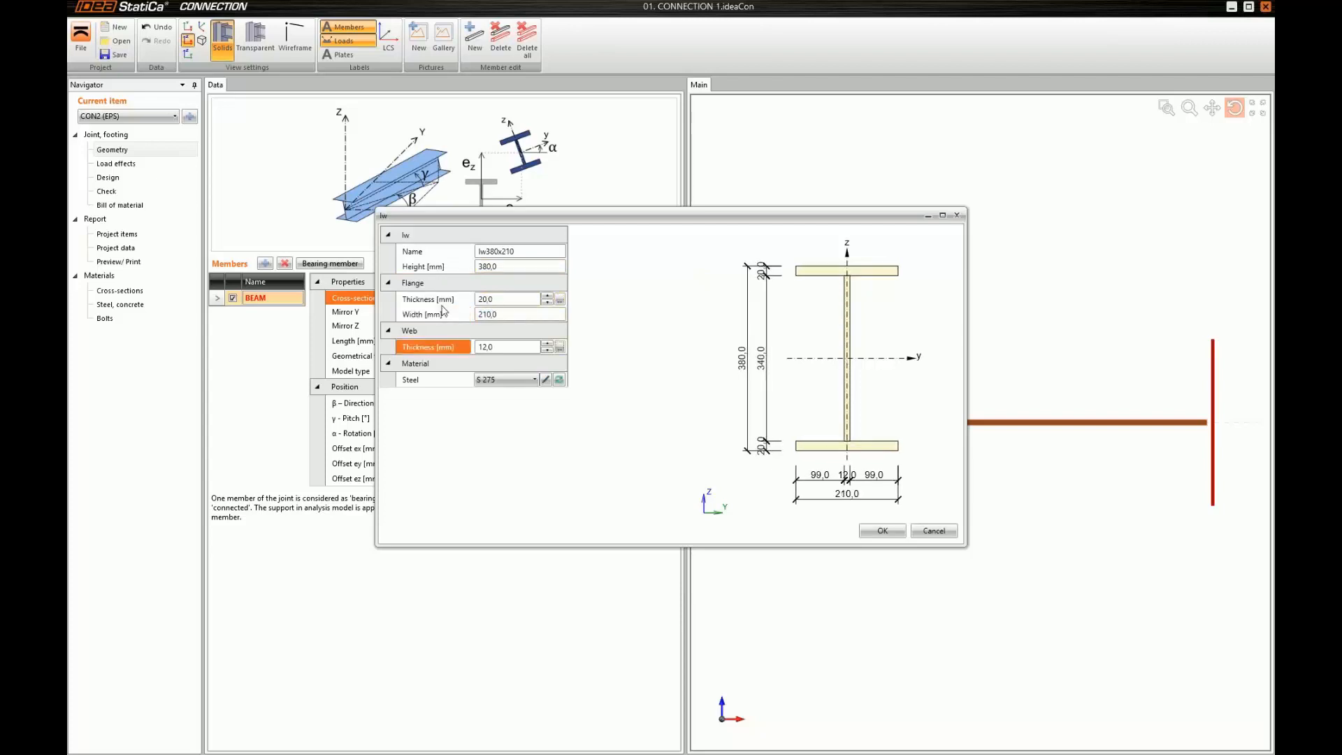
{"action": "double_click", "coordinate": [496, 347]}
{"action": "type", "text": "20"}
{"action": "key", "text": "Tab"}
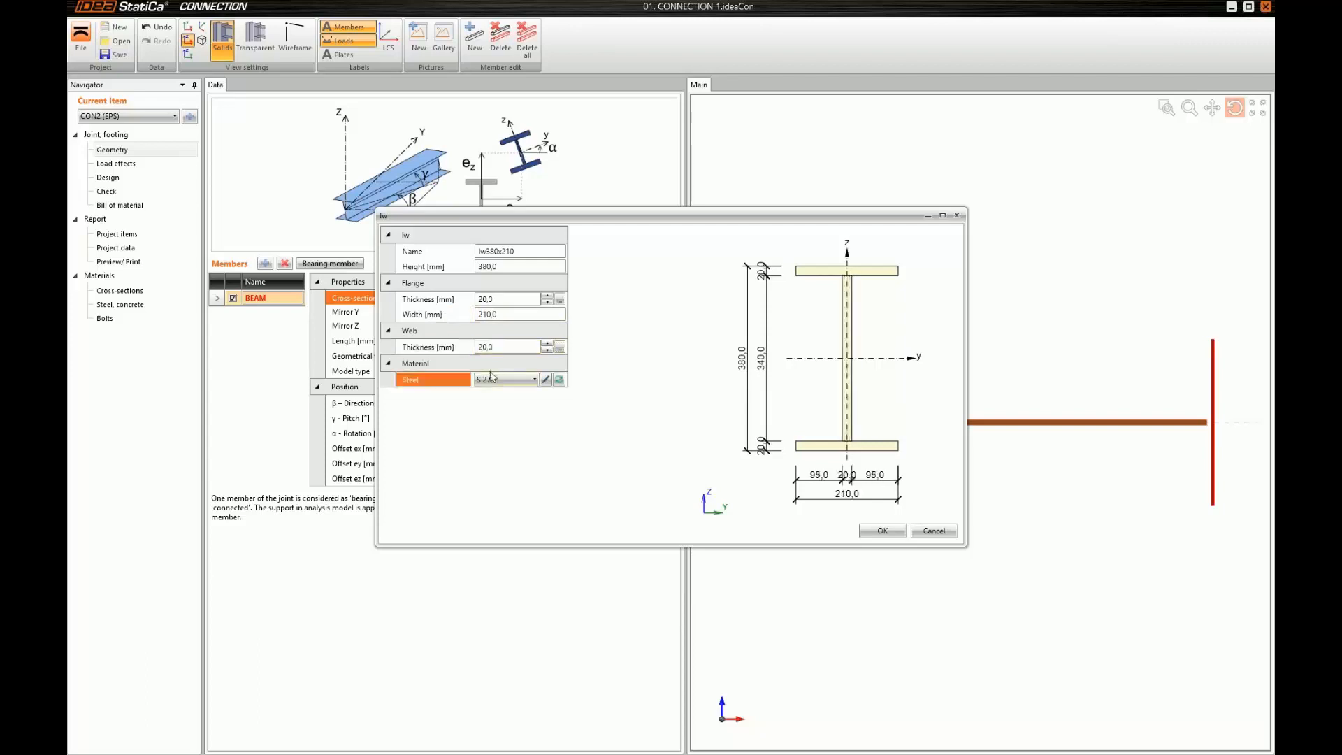
{"action": "left_click", "coordinate": [864, 532]}
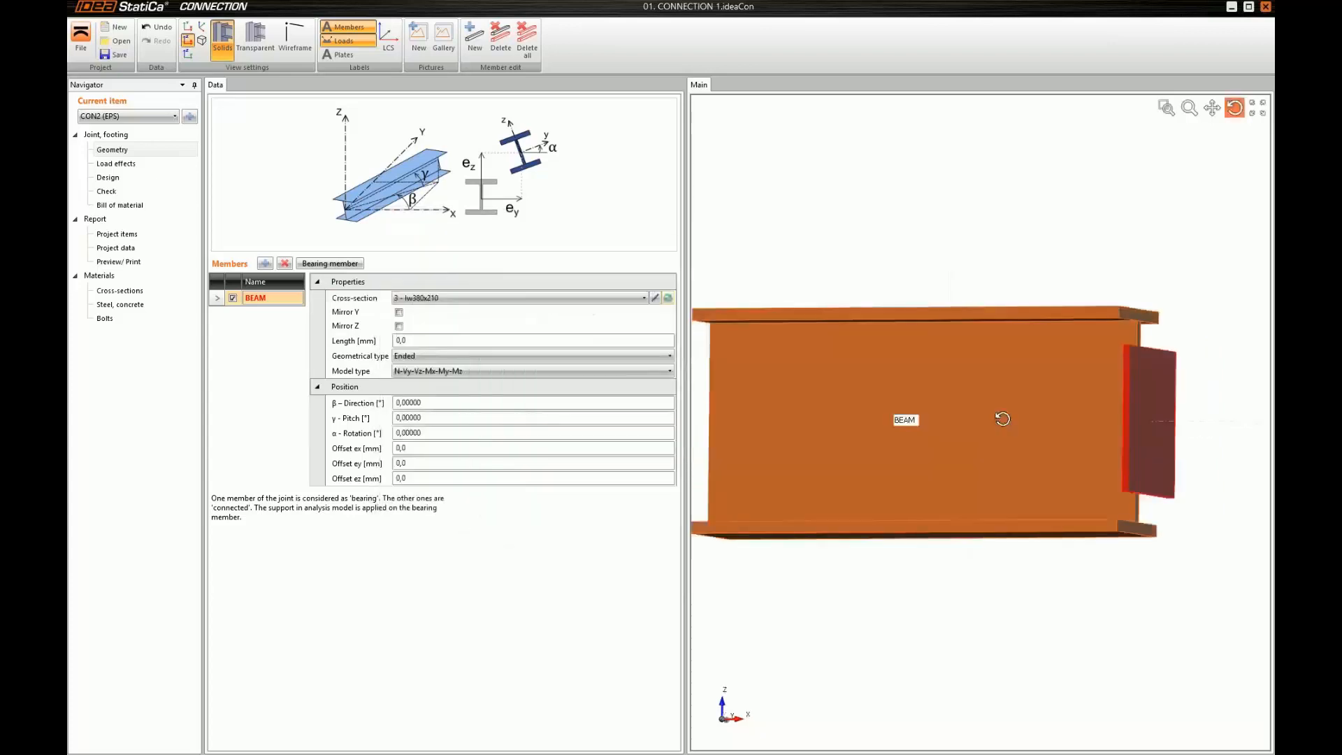
Make the BEAM member continuous and set its length to 880 mm
{"action": "left_click", "coordinate": [437, 356]}
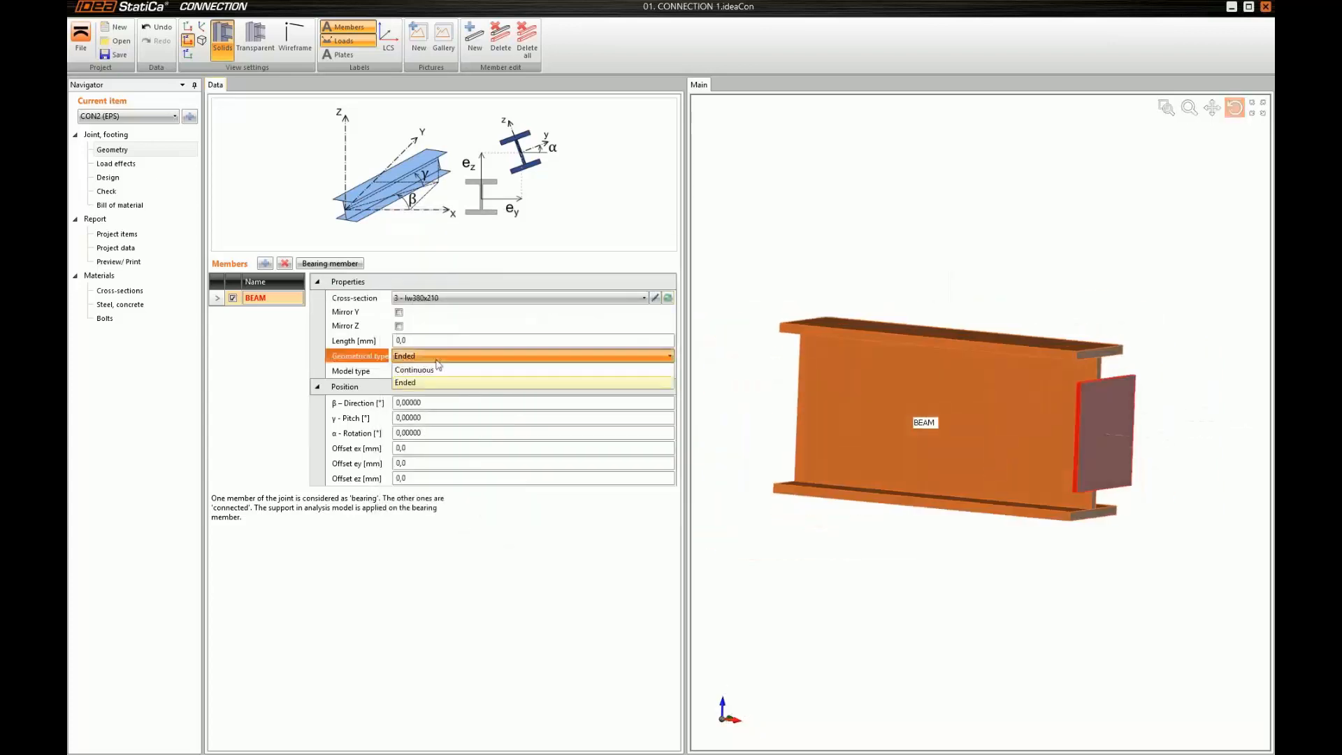
{"action": "left_click", "coordinate": [439, 370]}
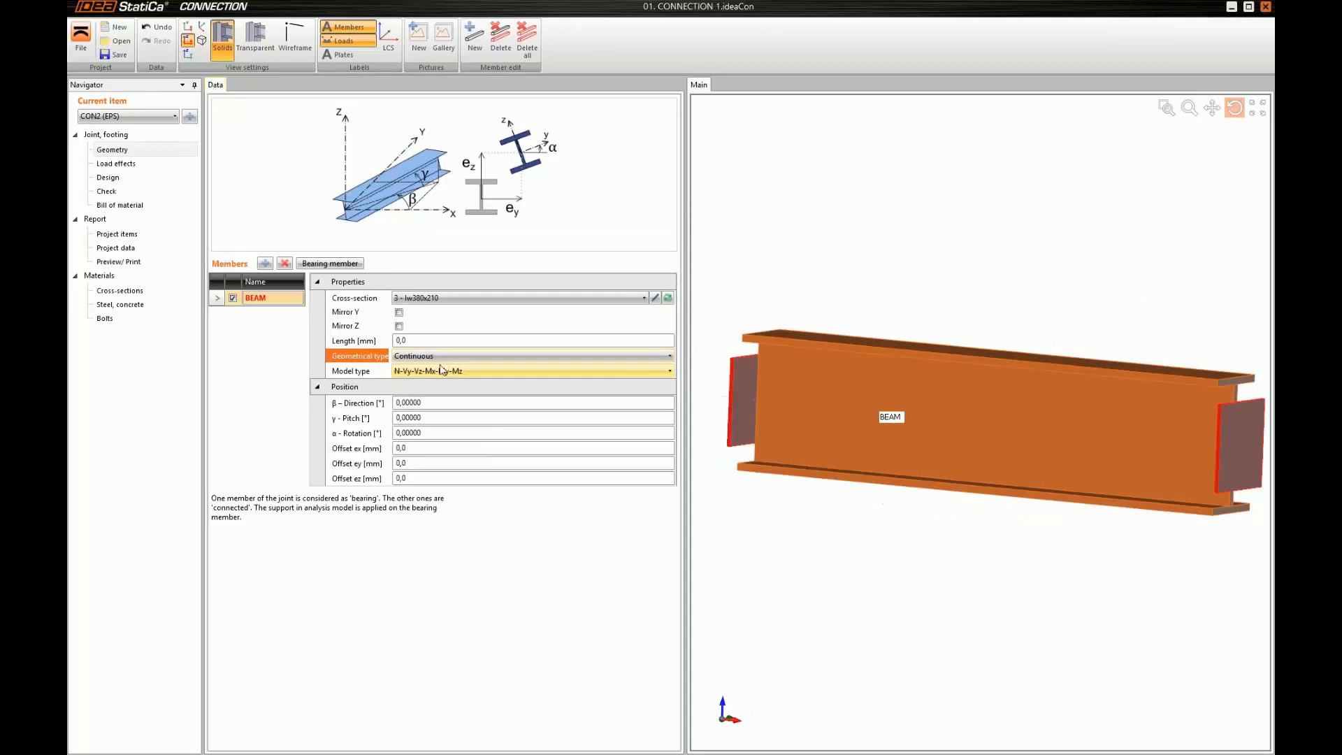
{"action": "left_click", "coordinate": [344, 342]}
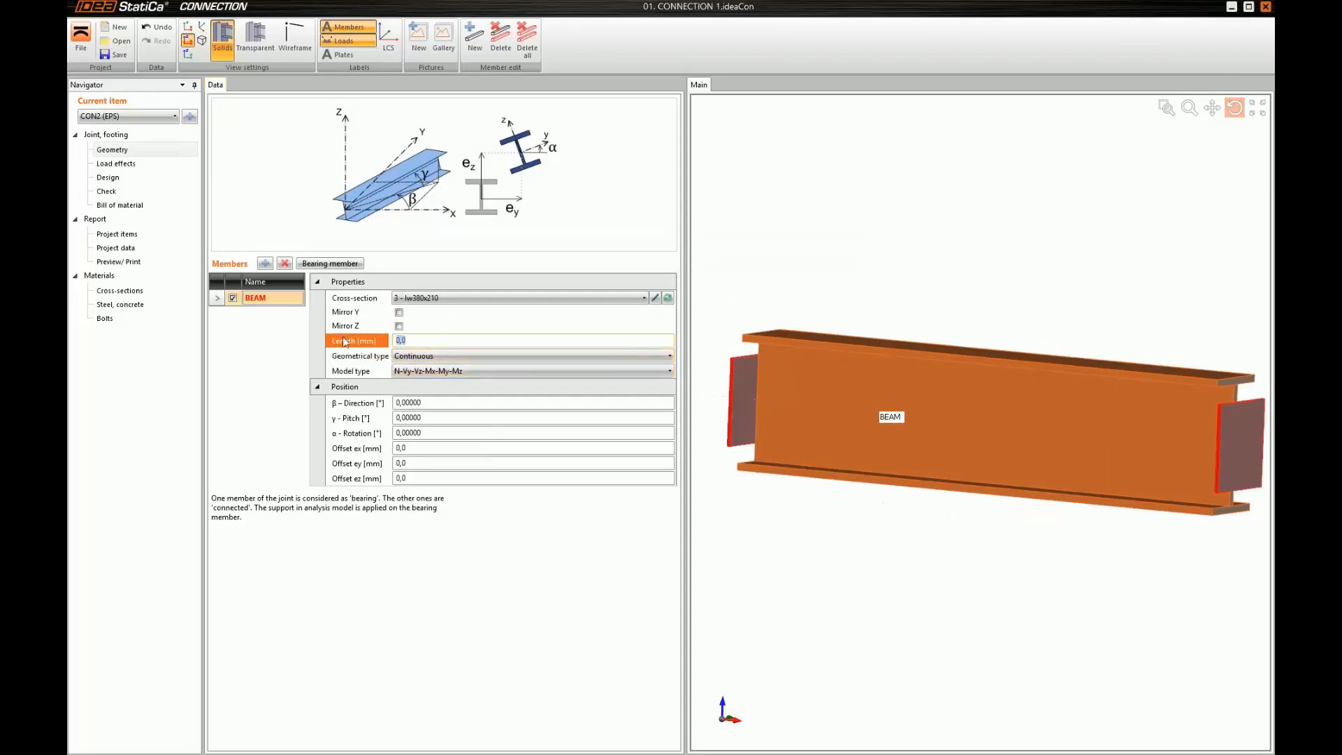
{"action": "type", "text": "880"}
{"action": "key", "text": "Tab"}
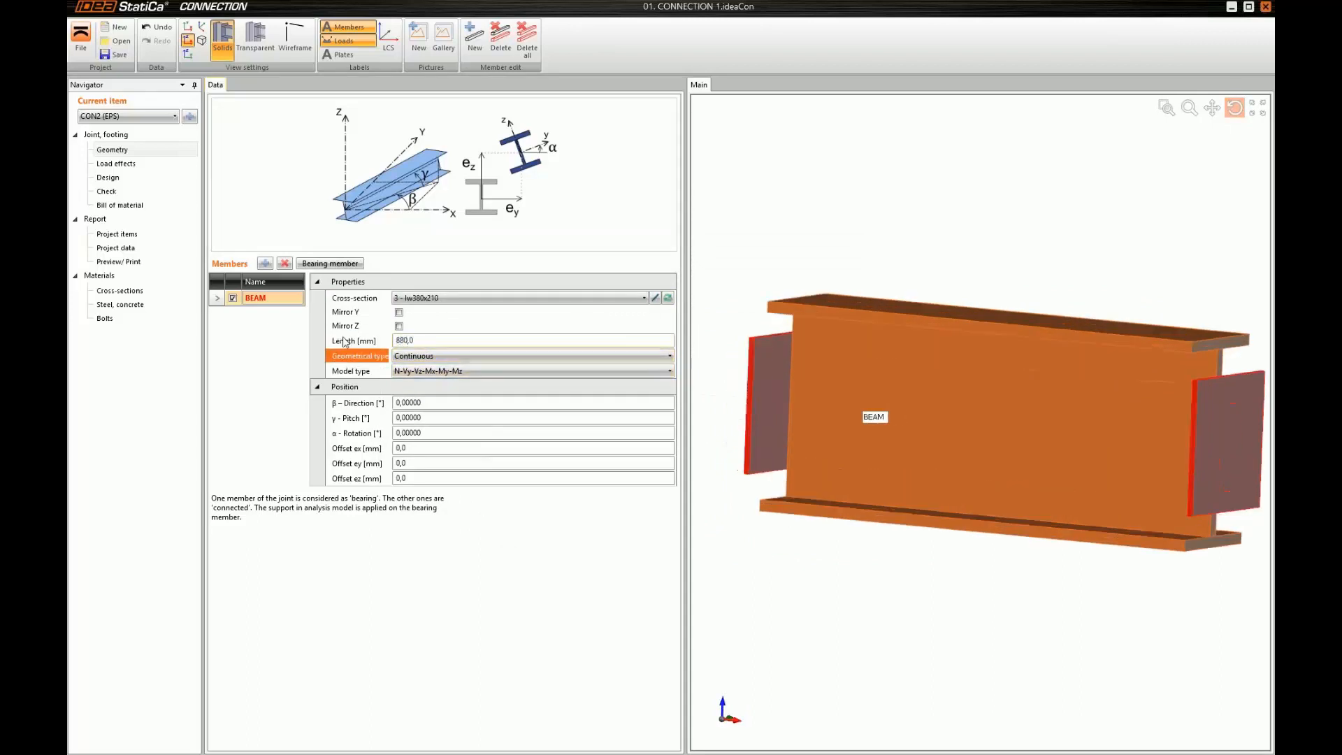
Orient the BEAM member with a 90° direction and a 15° rotation, and check its tilt in the end view
{"action": "left_click_drag", "start_coordinate": [1019, 356], "coordinate": [957, 358]}
{"action": "left_click_drag", "start_coordinate": [425, 402], "coordinate": [305, 386]}
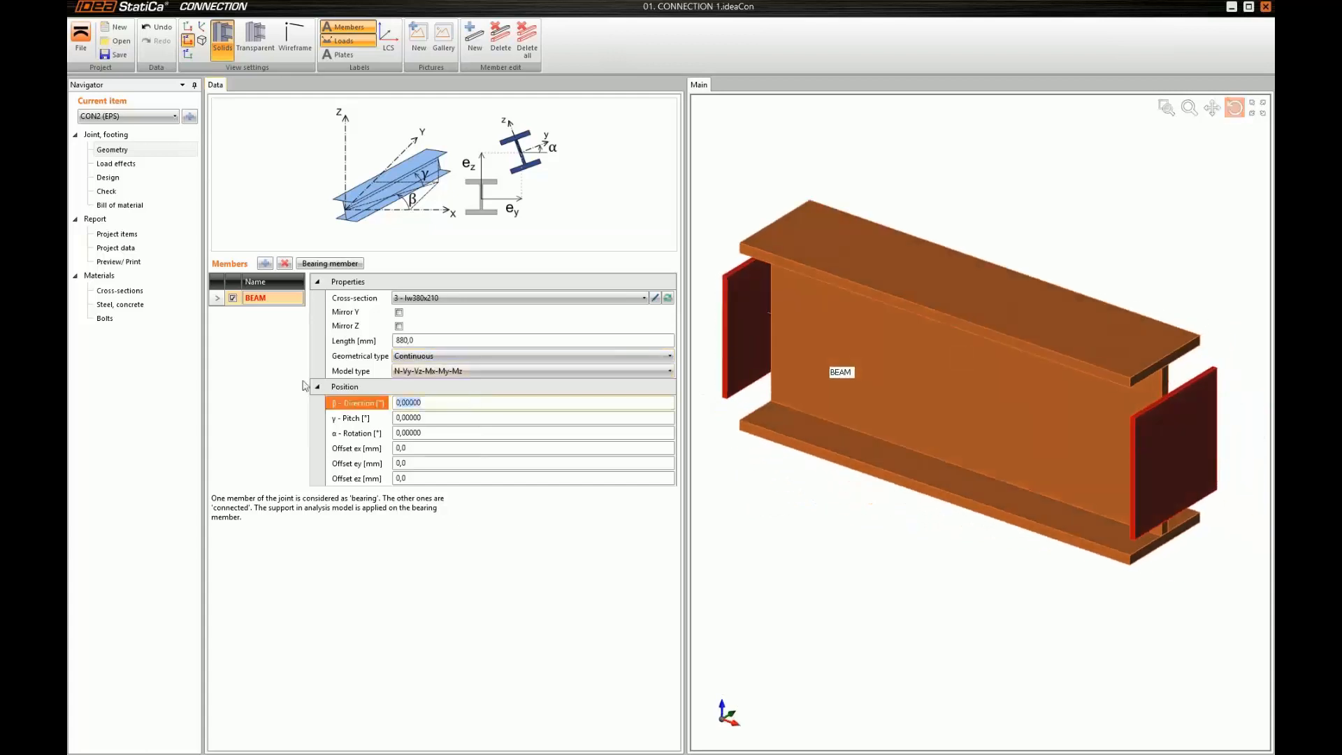
{"action": "type", "text": "90"}
{"action": "key", "text": "Tab"}
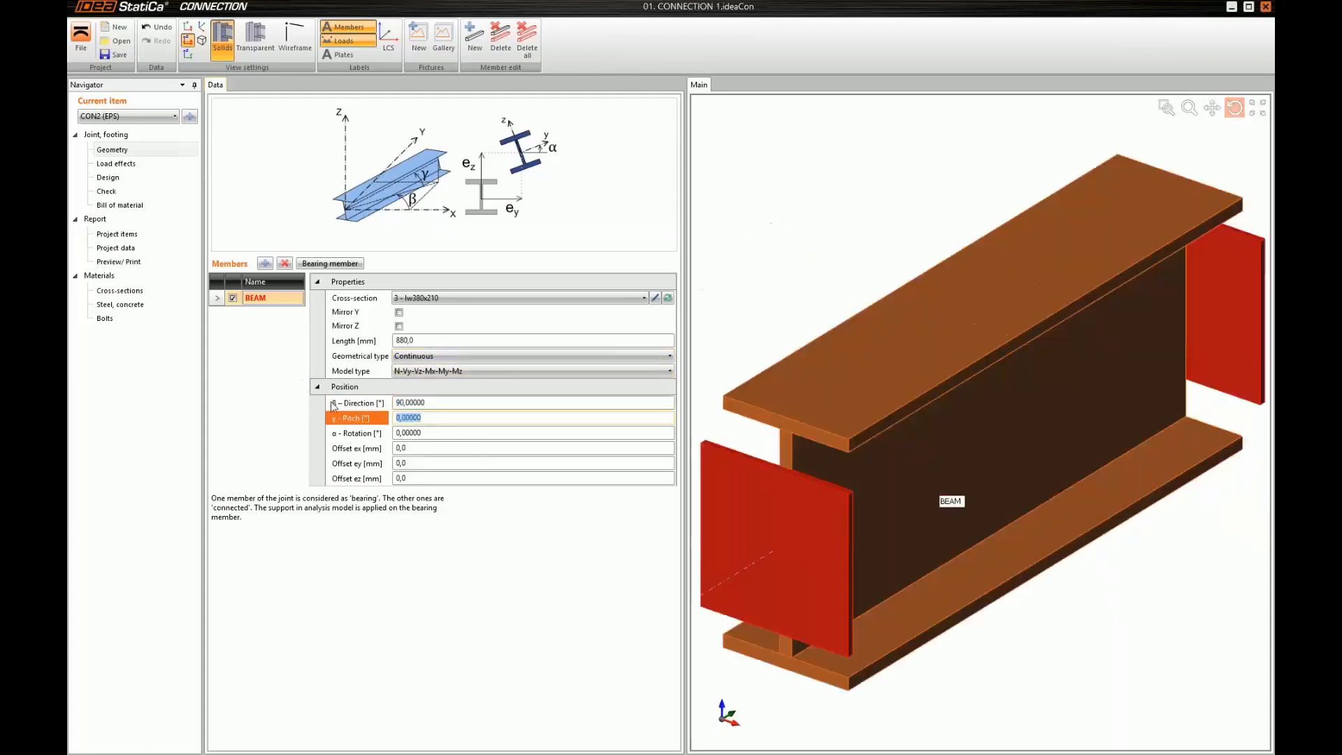
{"action": "key", "text": "Tab"}
{"action": "type", "text": "15"}
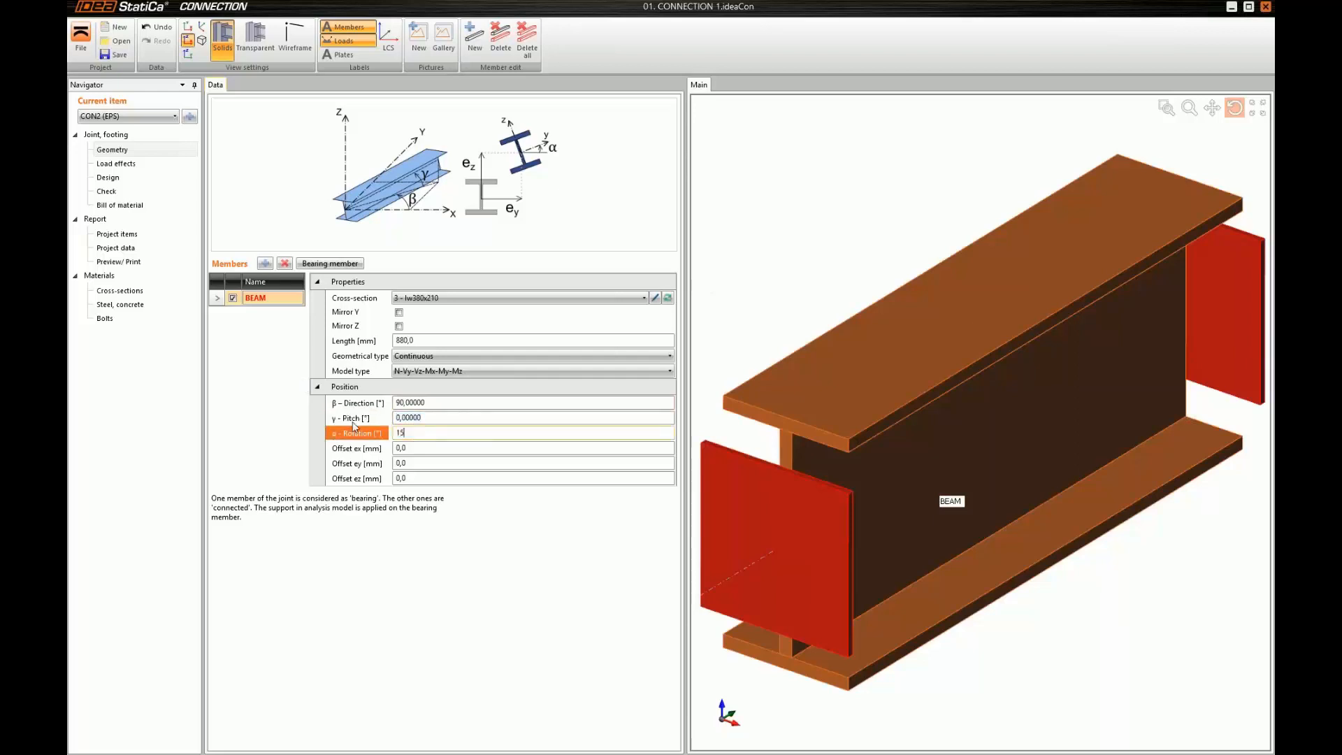
{"action": "key", "text": "Tab"}
{"action": "right_click", "coordinate": [779, 286]}
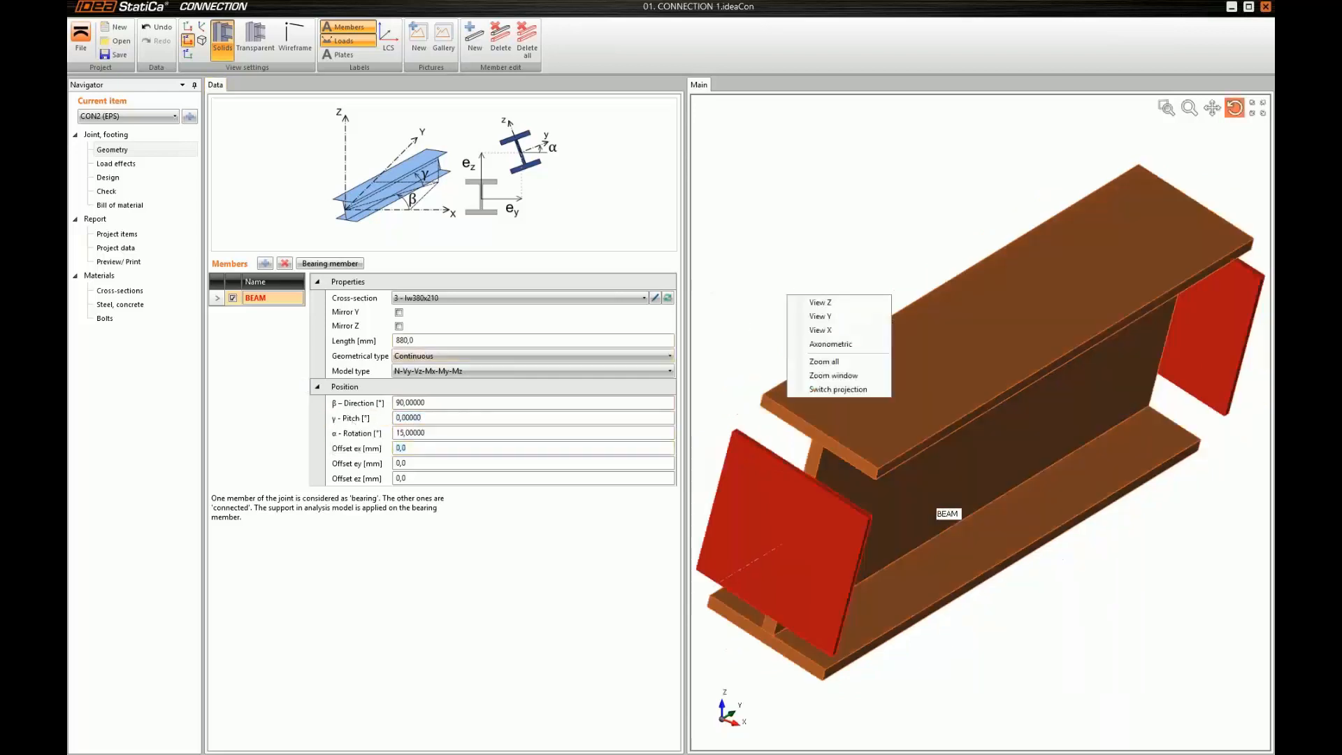
{"action": "left_click", "coordinate": [810, 308]}
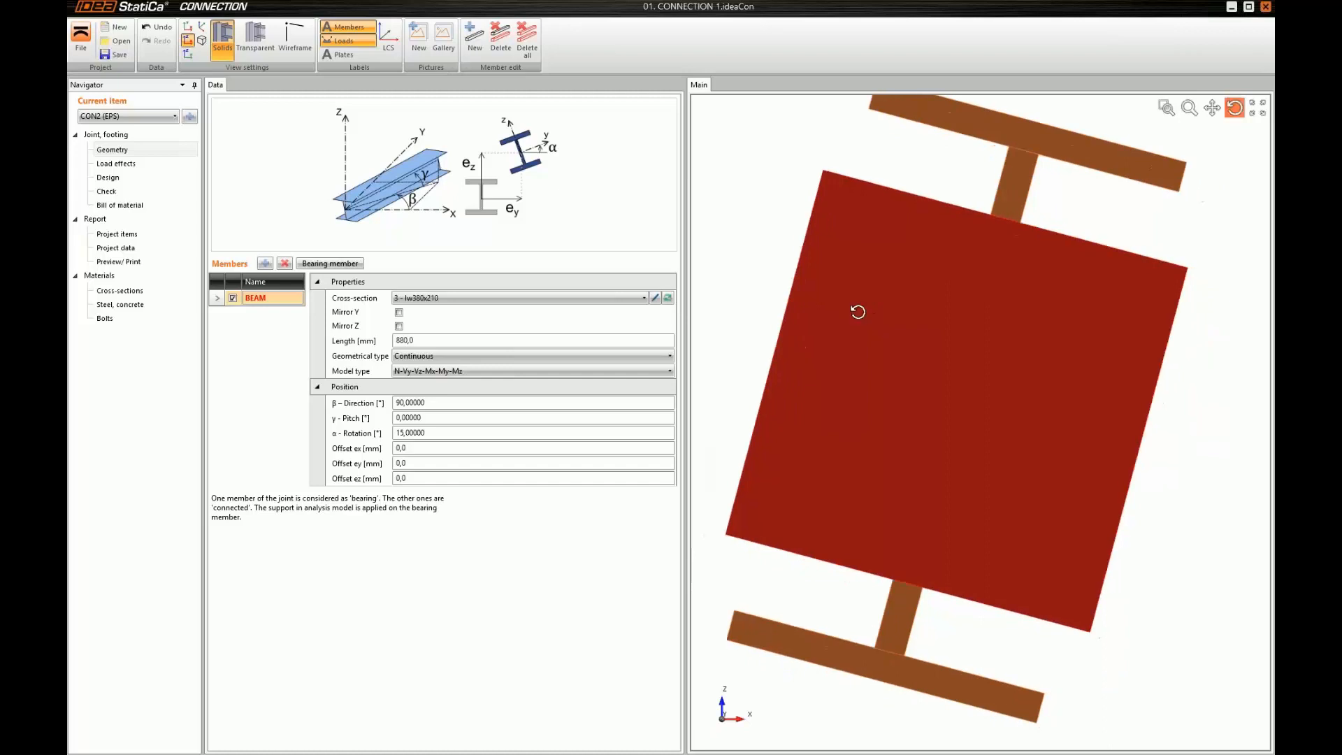
{"action": "scroll", "coordinate": [857, 308], "scroll_direction": "down", "scroll_amount": 5}
{"action": "left_click_drag", "start_coordinate": [955, 381], "coordinate": [1049, 412]}
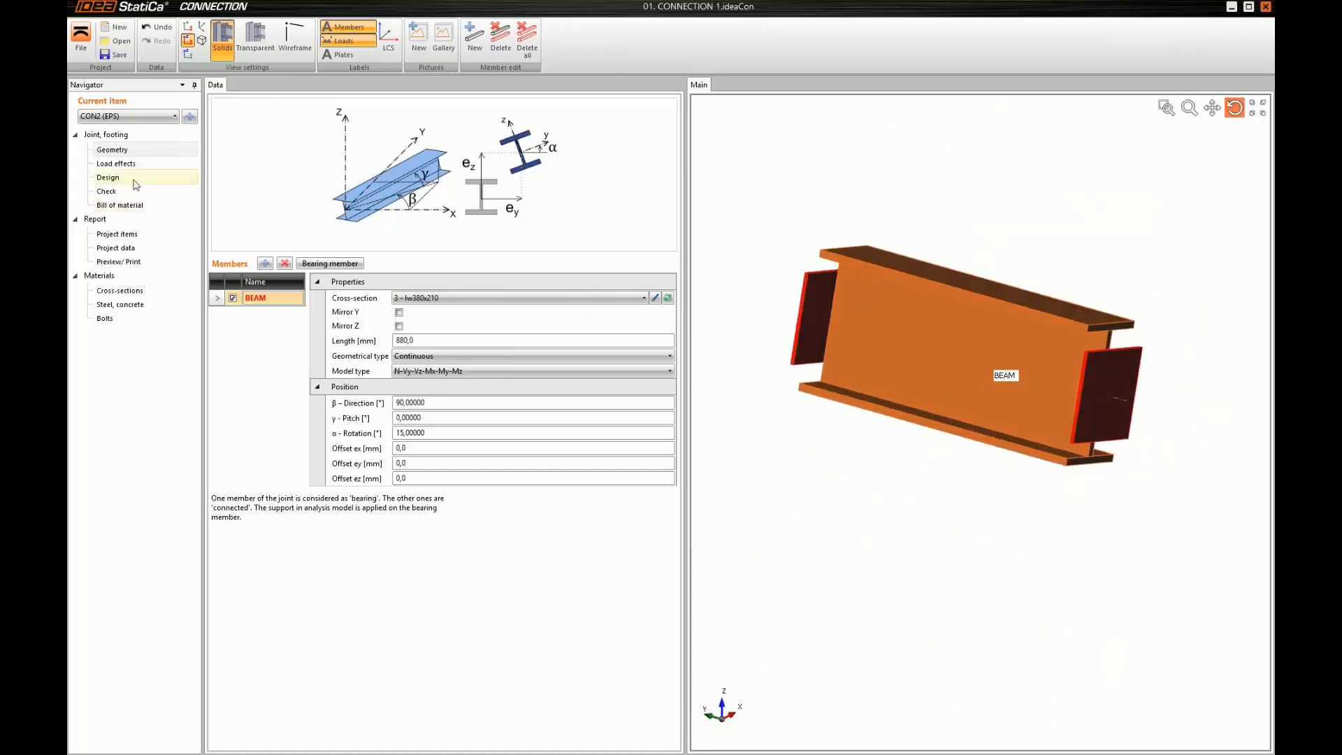
In the joint's design, add a bolt/anchor grid manufacturing operation and rename it ANCHORS
{"action": "left_click", "coordinate": [135, 180]}
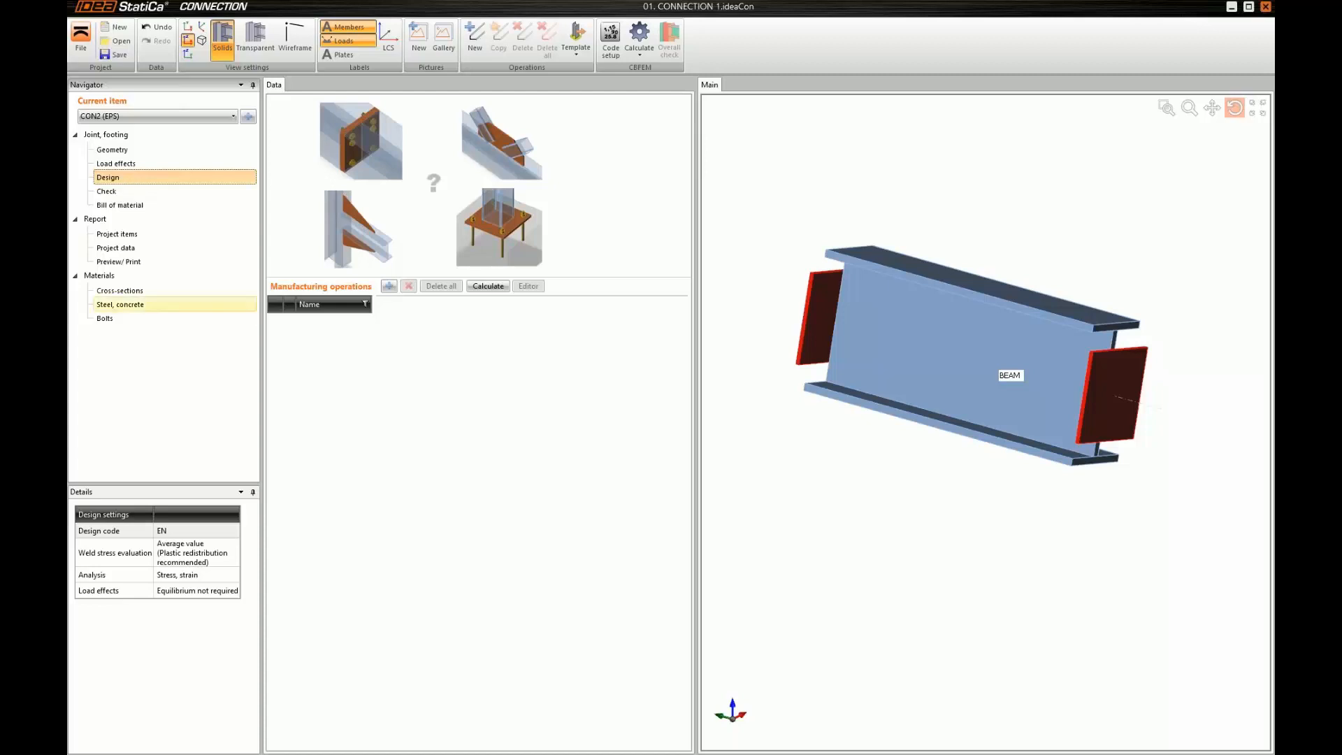
{"action": "left_click", "coordinate": [375, 287]}
{"action": "left_click", "coordinate": [390, 287]}
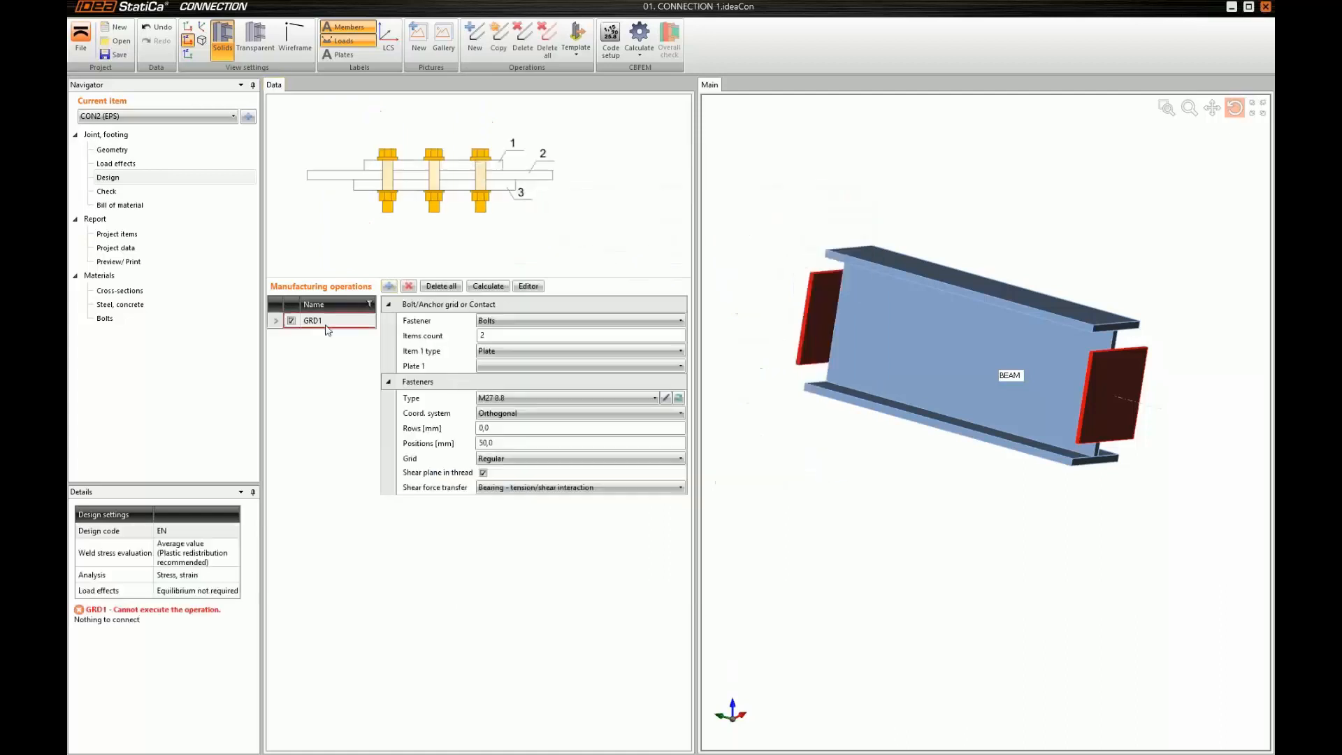
{"action": "type", "text": "anc"}
{"action": "key", "text": "BackSpace"}
{"action": "key", "text": "BackSpace"}
{"action": "key", "text": "BackSpace"}
{"action": "key", "text": "BackSpace"}
{"action": "key", "text": "BackSpace"}
{"action": "type", "text": "ANCHORS"}
{"action": "key", "text": "Return"}
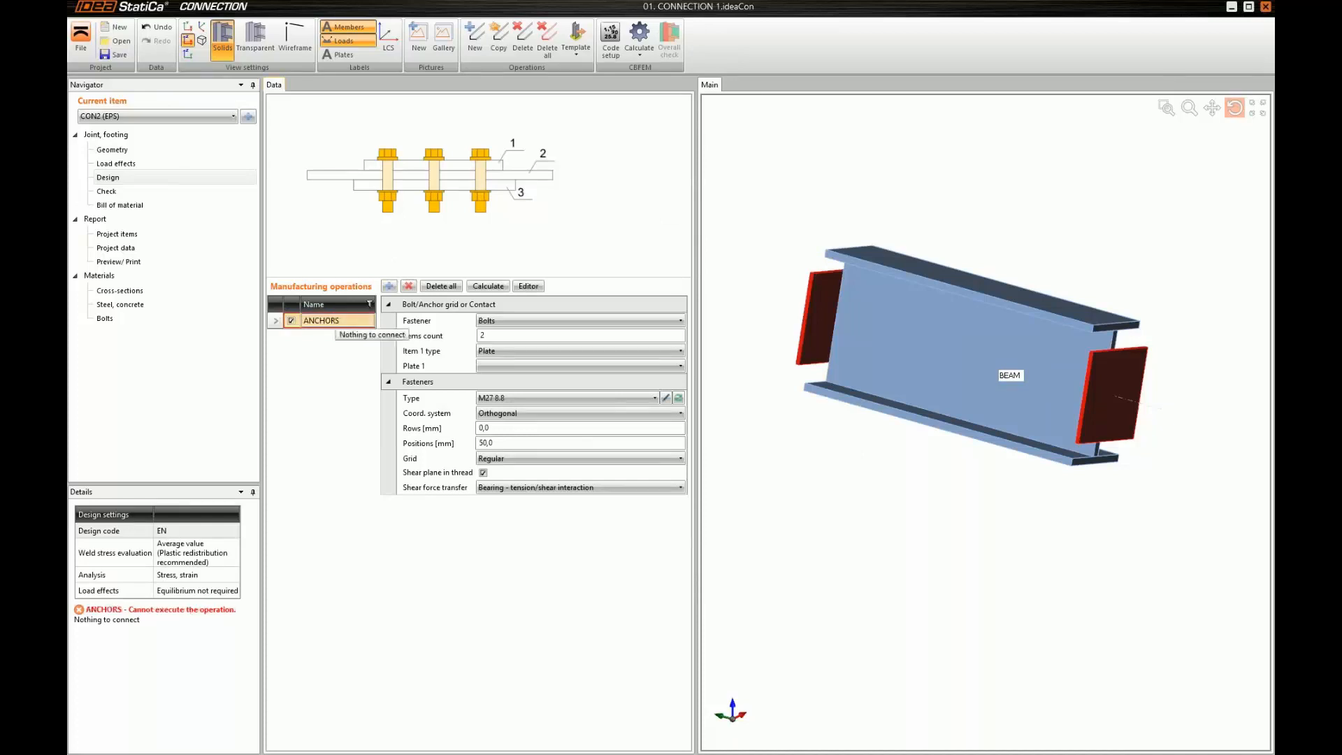
Make the ANCHORS fasteners anchors with an items count of 1, attached to the bottom flange of member BEAM
{"action": "left_click", "coordinate": [500, 323]}
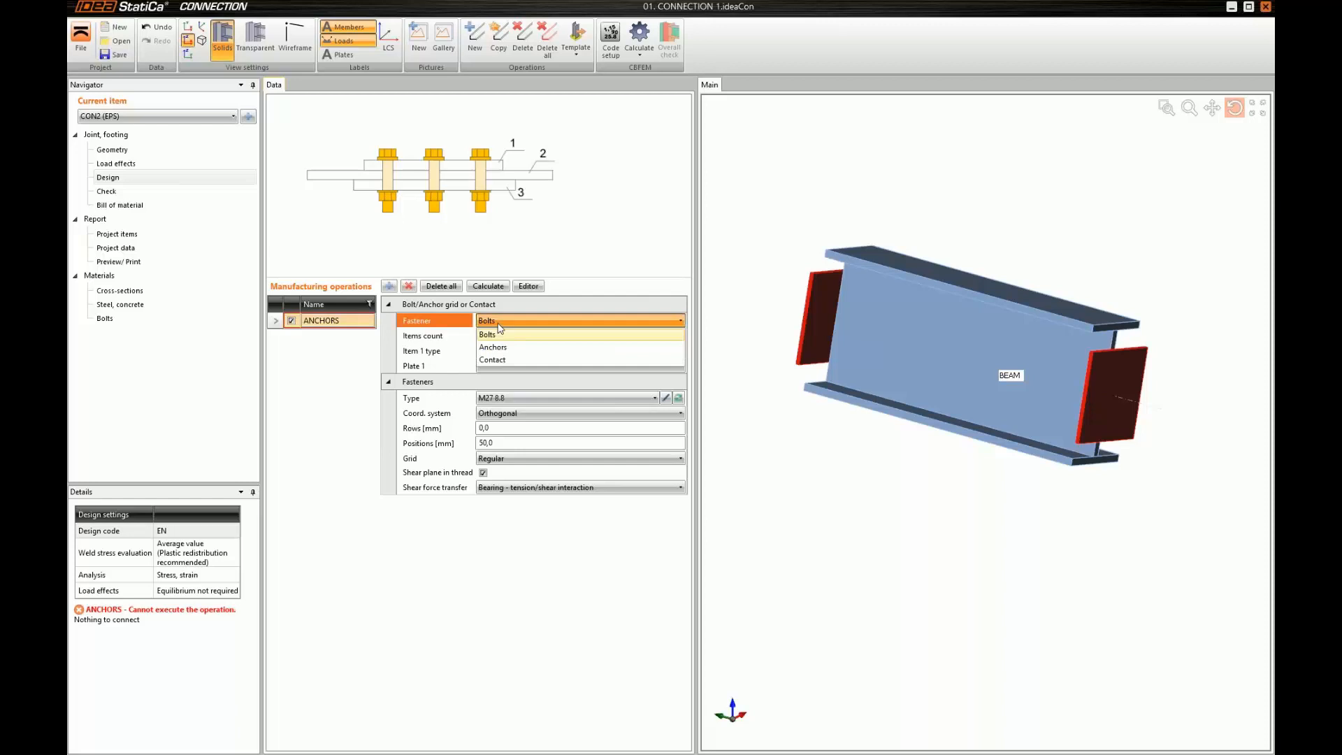
{"action": "left_click", "coordinate": [498, 346]}
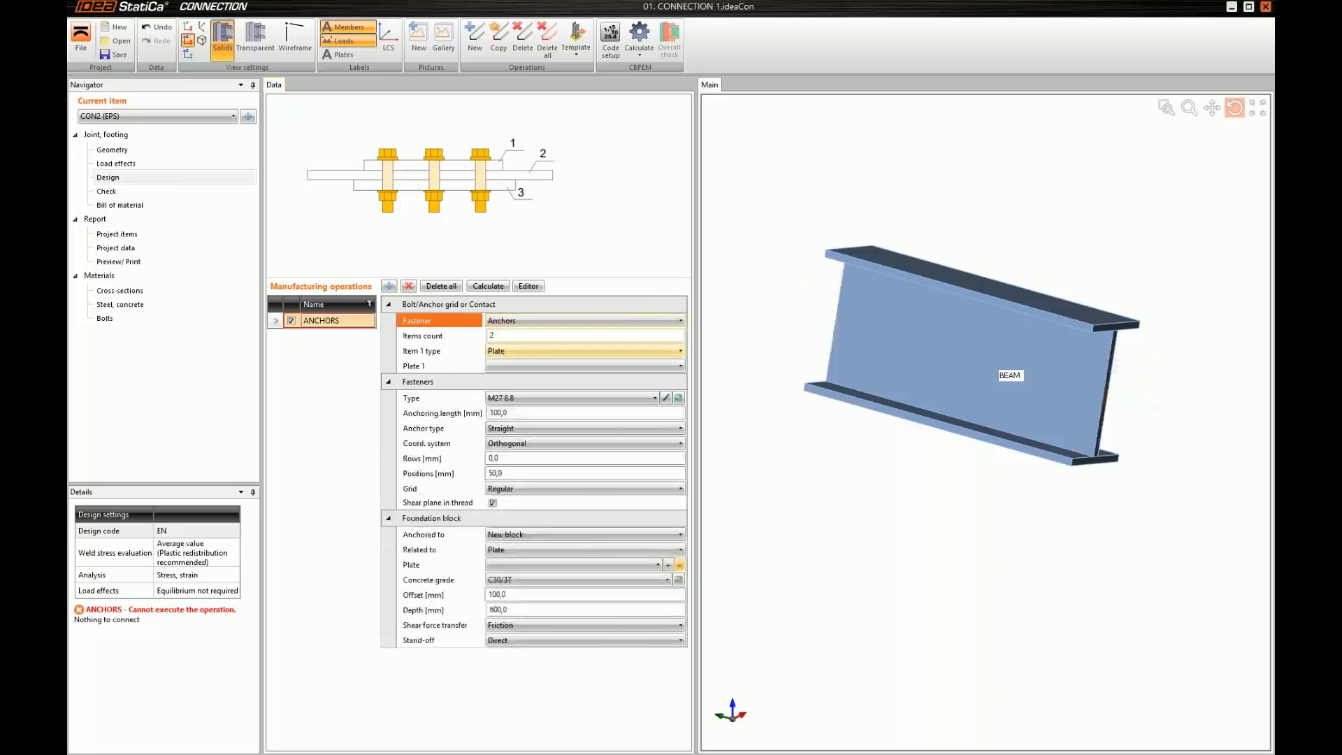
{"action": "left_click", "coordinate": [501, 336]}
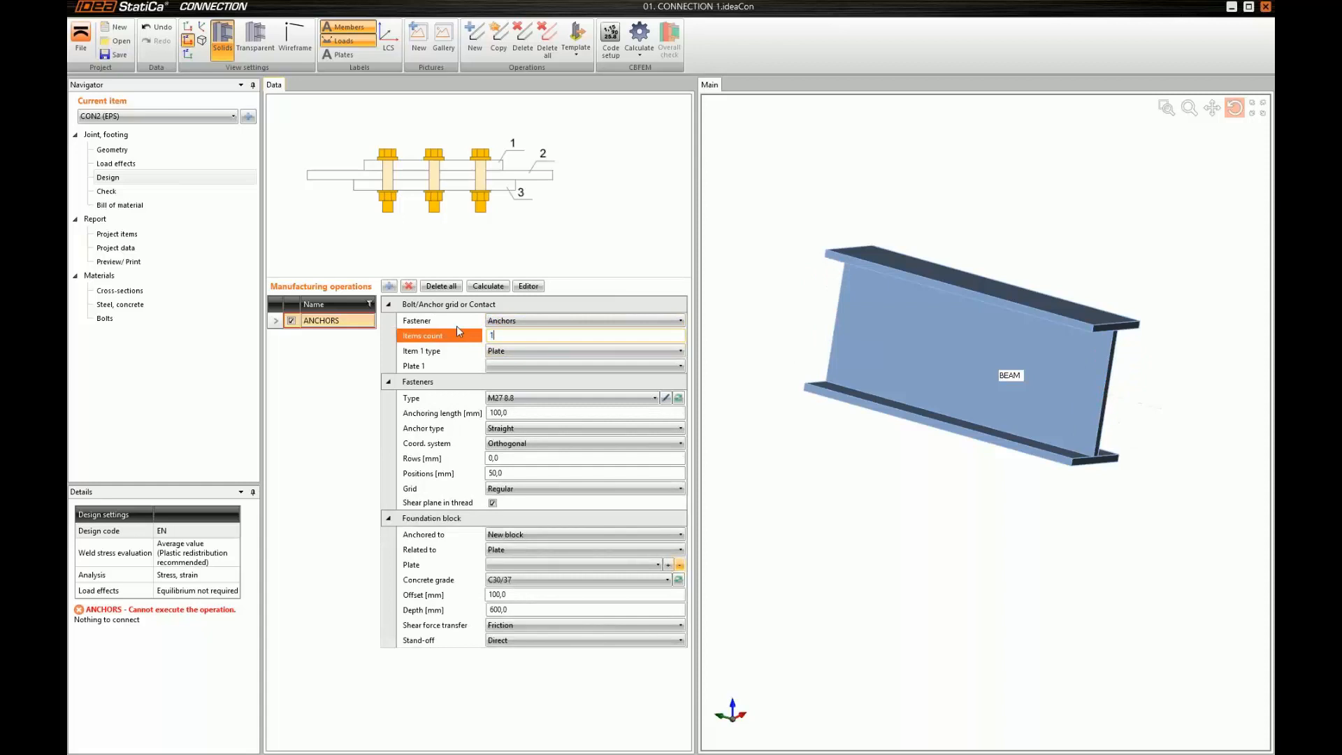
{"action": "type", "text": "1"}
{"action": "key", "text": "Tab"}
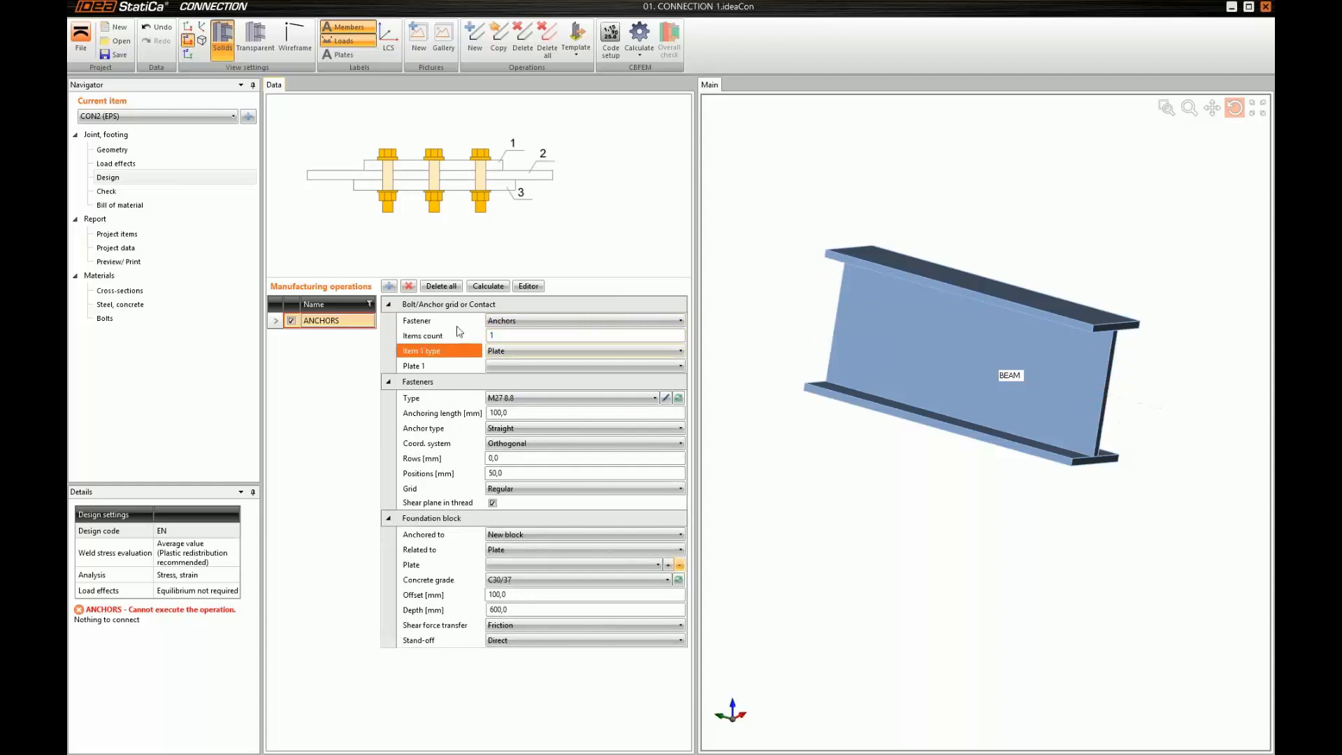
{"action": "left_click", "coordinate": [519, 355]}
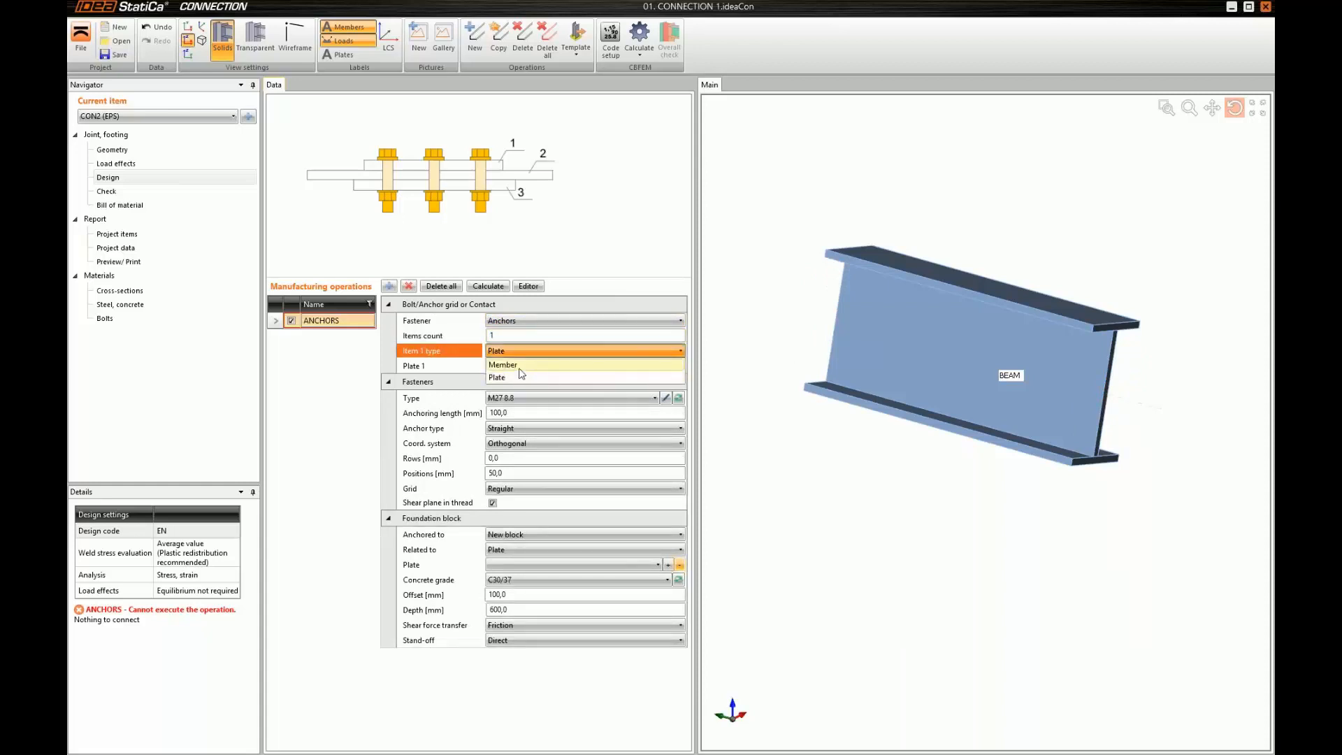
{"action": "left_click", "coordinate": [519, 366]}
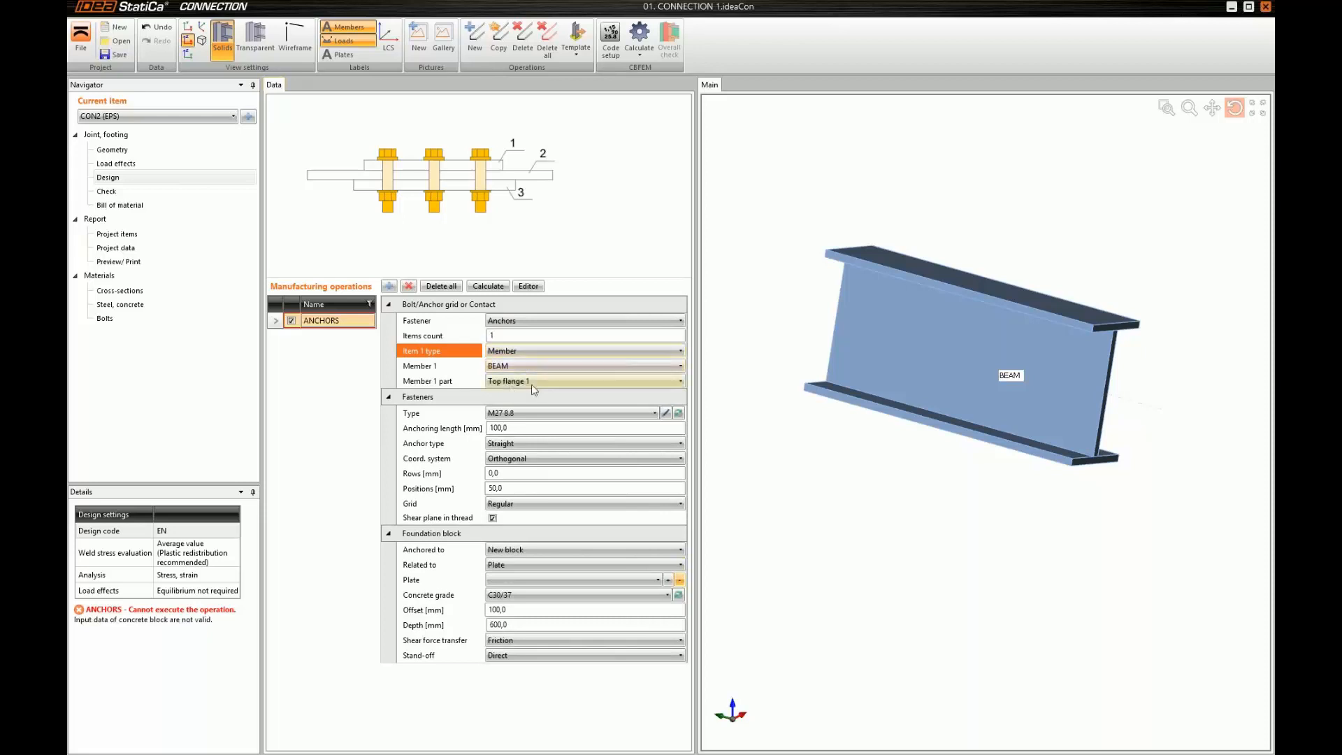
{"action": "left_click", "coordinate": [532, 383]}
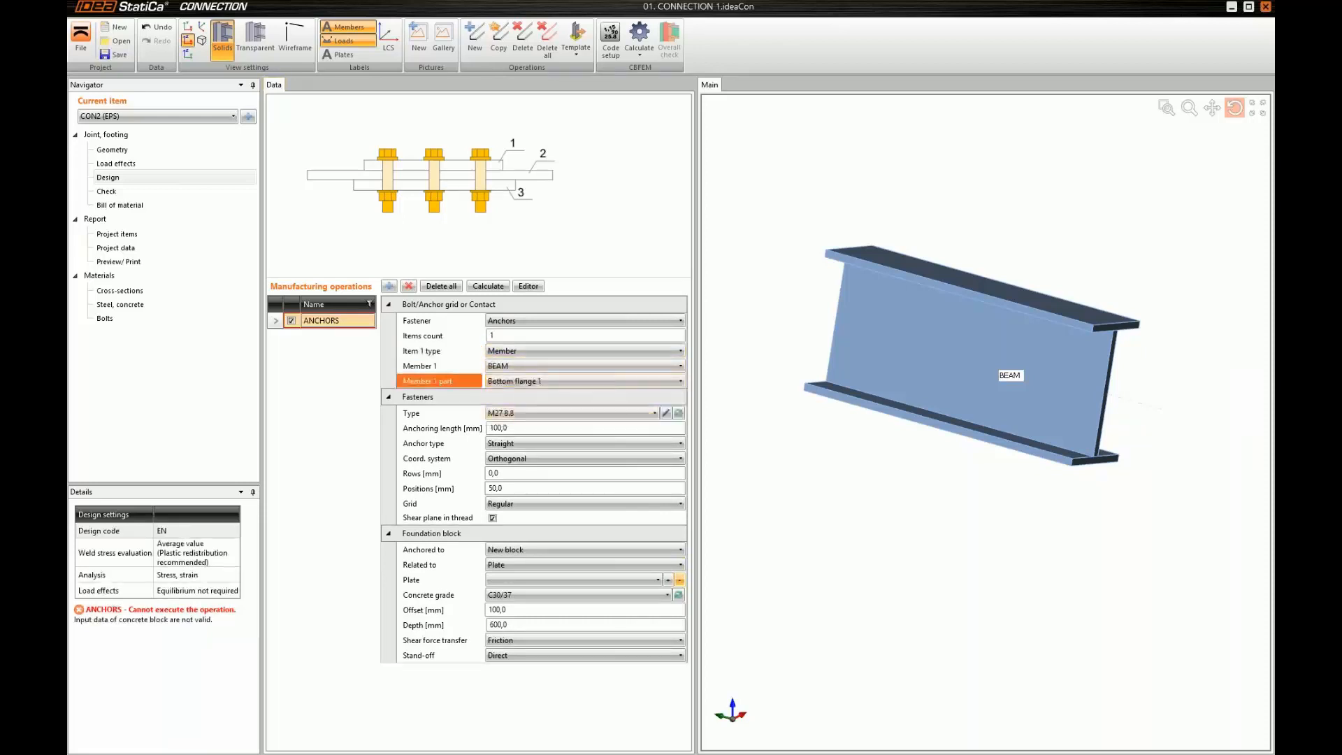
Show the model as transparent and relate the new foundation block to the bottom flange plate of member BEAM
{"action": "left_click_drag", "start_coordinate": [981, 449], "coordinate": [975, 447]}
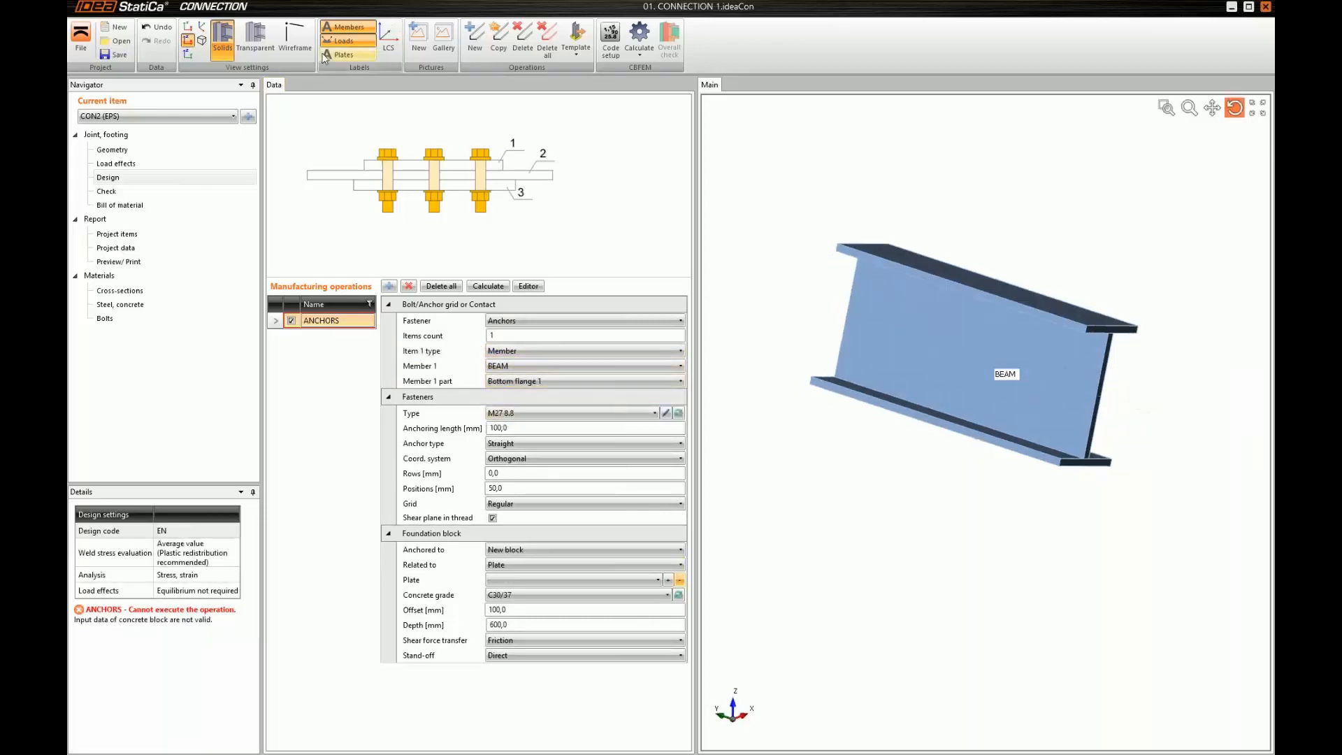
{"action": "left_click", "coordinate": [257, 40]}
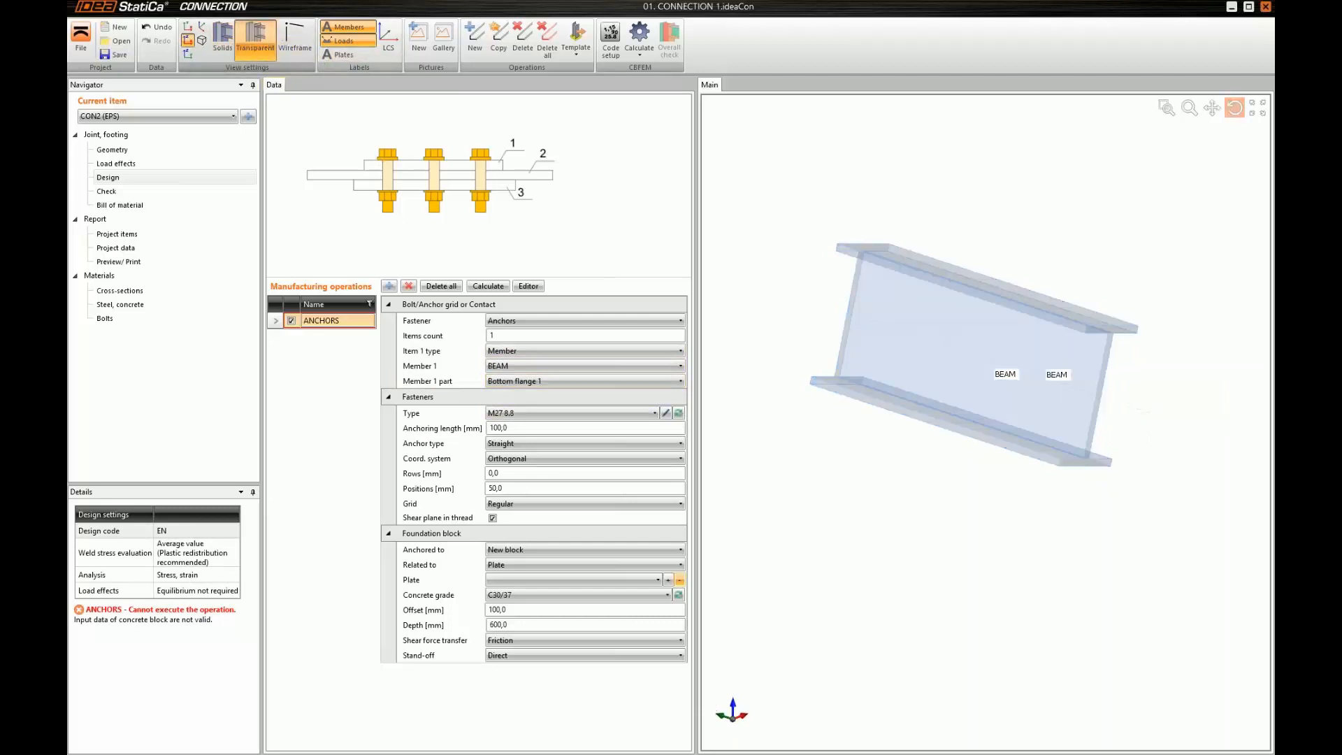
{"action": "left_click_drag", "start_coordinate": [848, 398], "coordinate": [847, 392]}
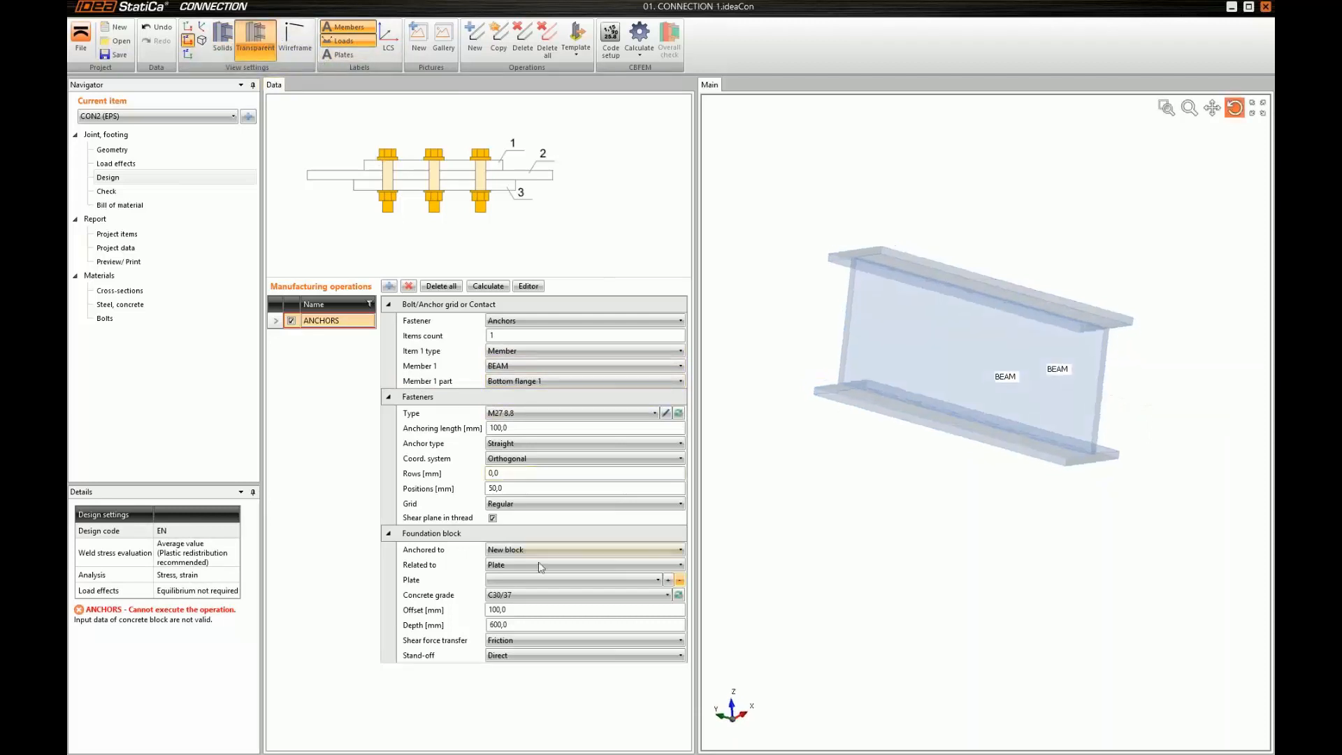
{"action": "left_click", "coordinate": [499, 563]}
{"action": "left_click", "coordinate": [499, 591]}
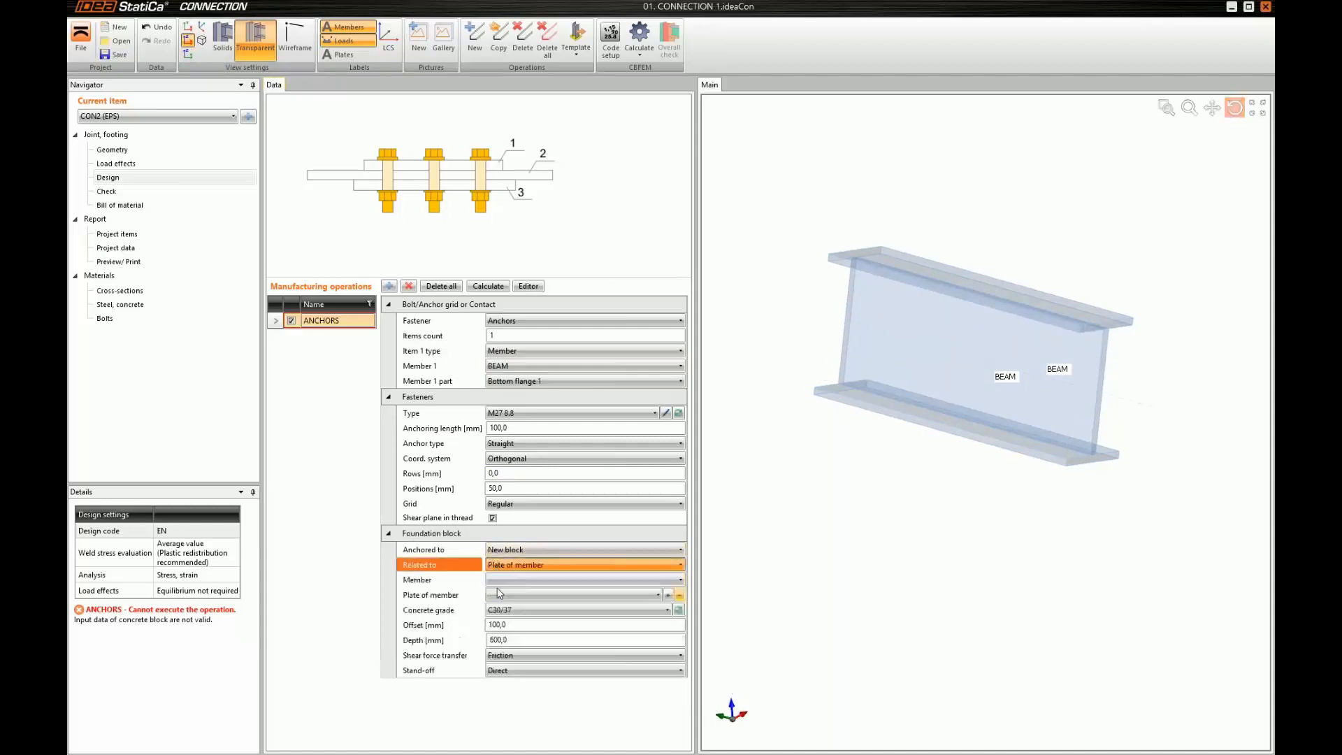
{"action": "left_click", "coordinate": [515, 595]}
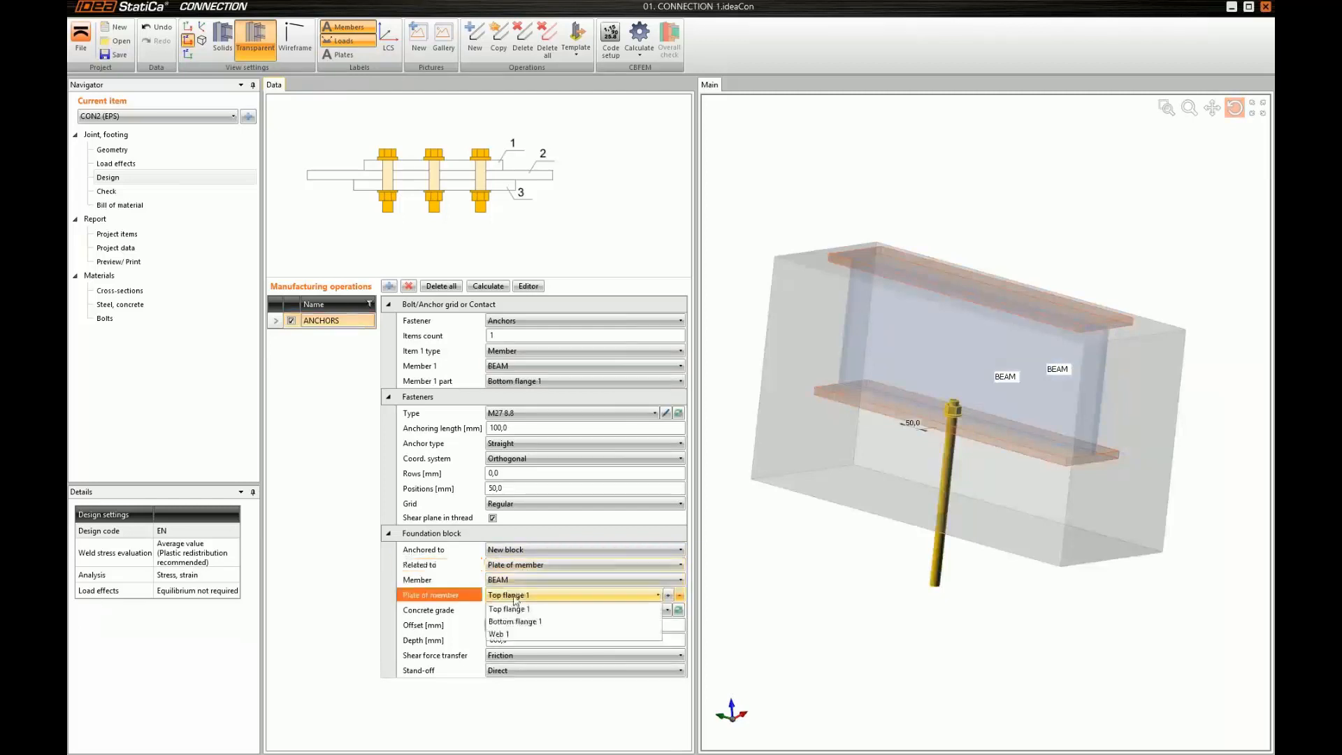
{"action": "left_click", "coordinate": [515, 622]}
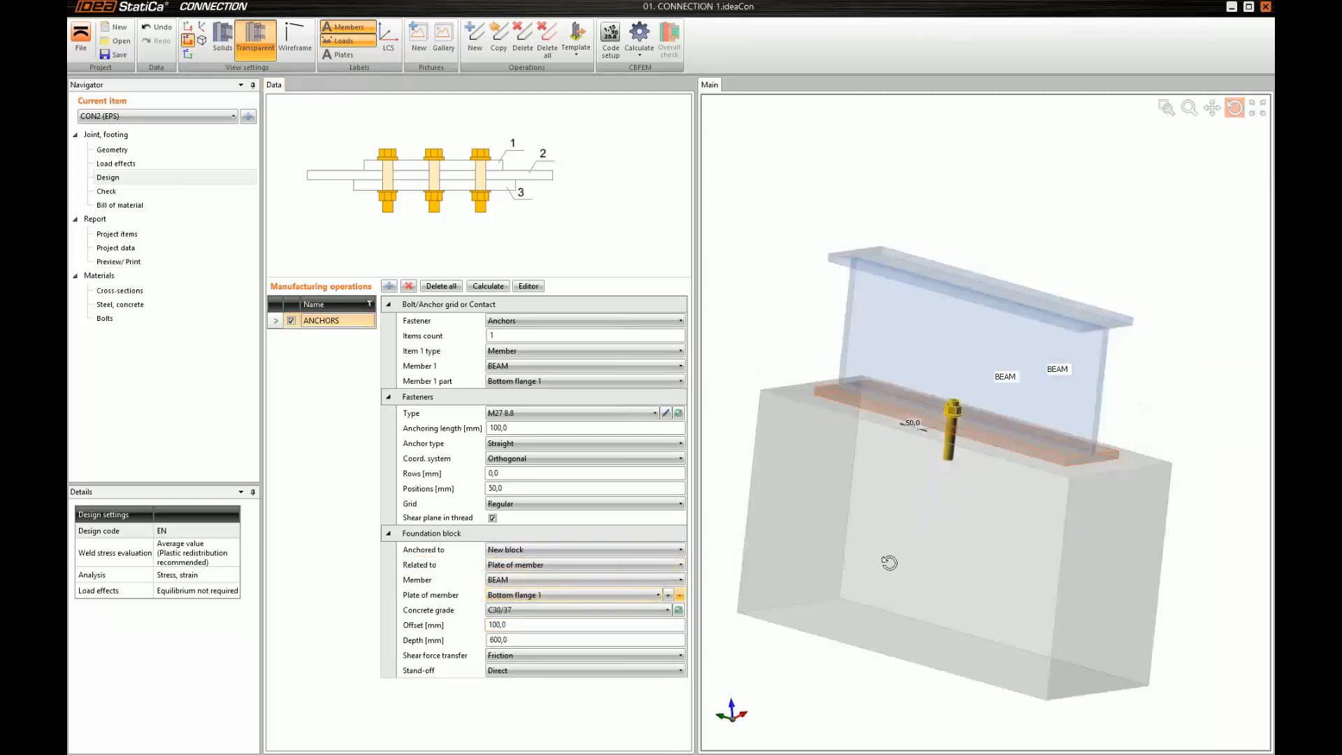
Set the foundation block's offset to 10 and 405 mm and its depth to 2000 mm
{"action": "left_click_drag", "start_coordinate": [884, 563], "coordinate": [877, 573]}
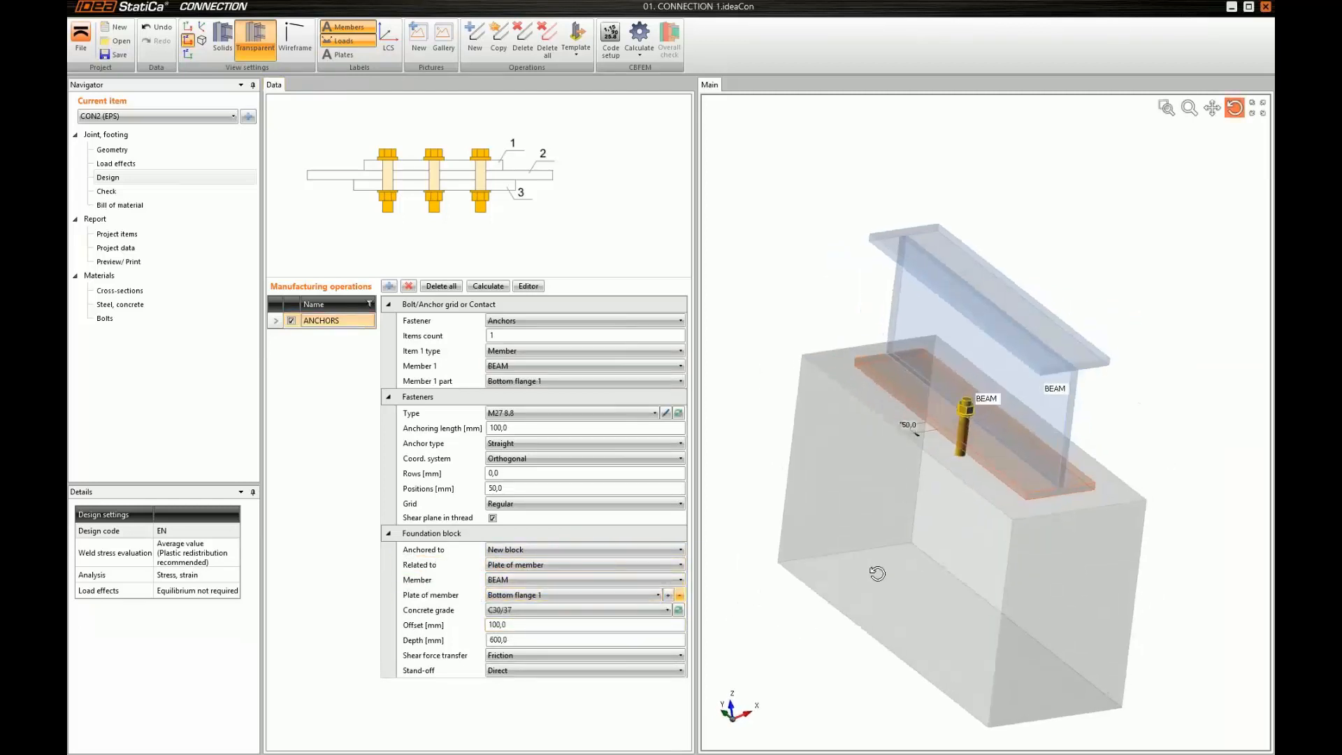
{"action": "left_click", "coordinate": [517, 624]}
{"action": "left_click_drag", "start_coordinate": [501, 623], "coordinate": [435, 629]}
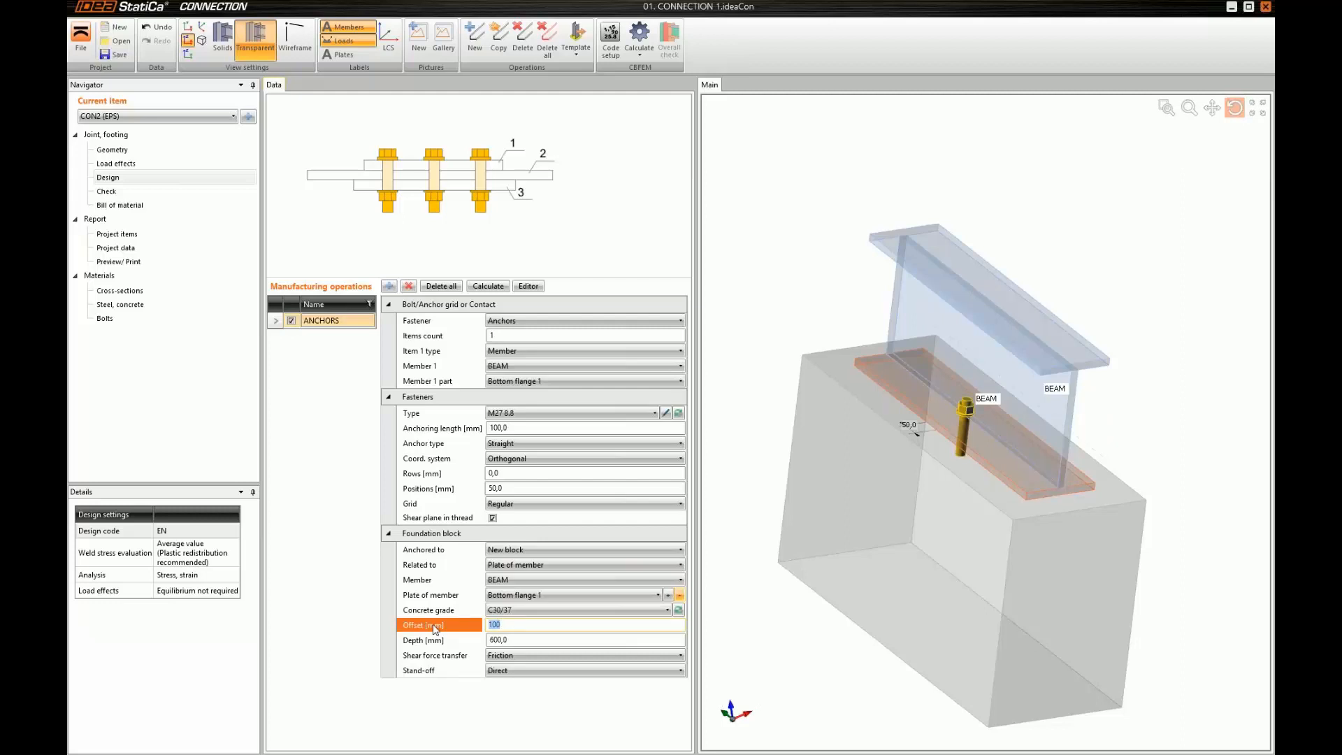
{"action": "type", "text": "1"}
{"action": "type", "text": "0,0 405"}
{"action": "key", "text": "Tab"}
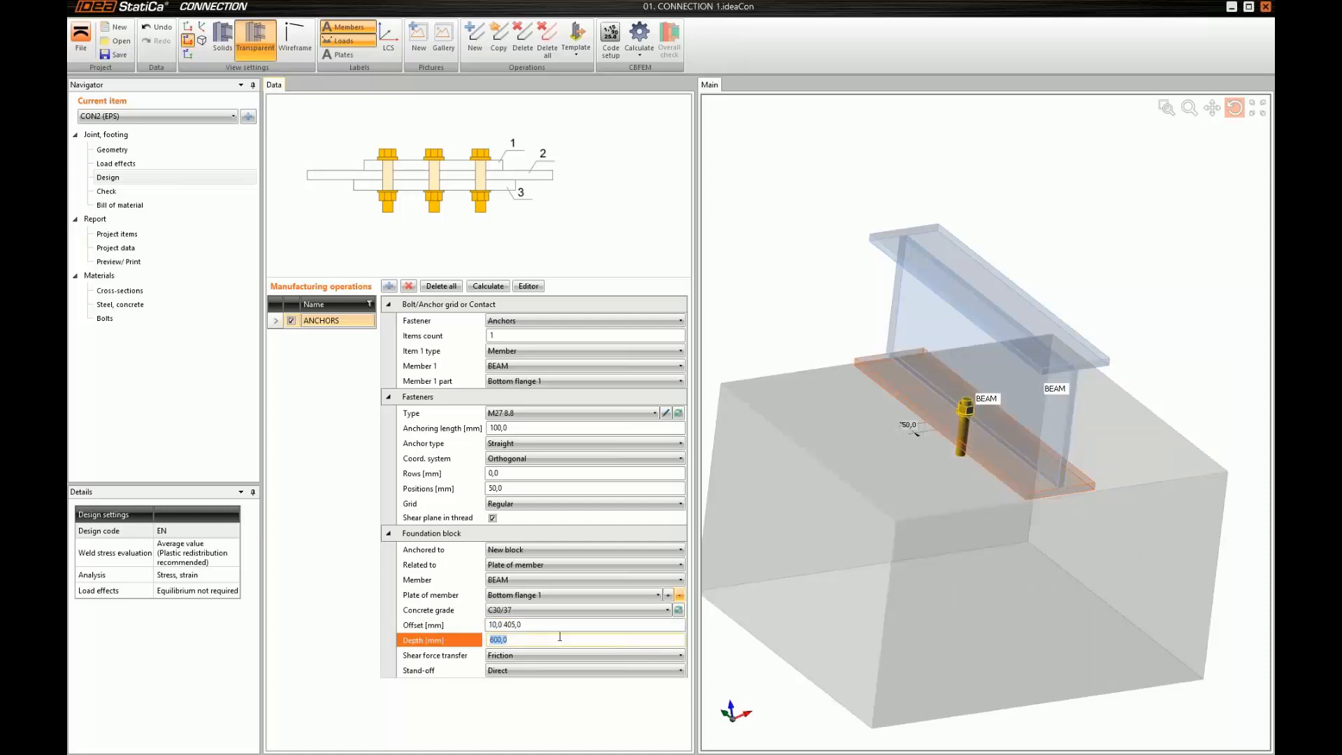
{"action": "type", "text": "2000"}
{"action": "key", "text": "Tab"}
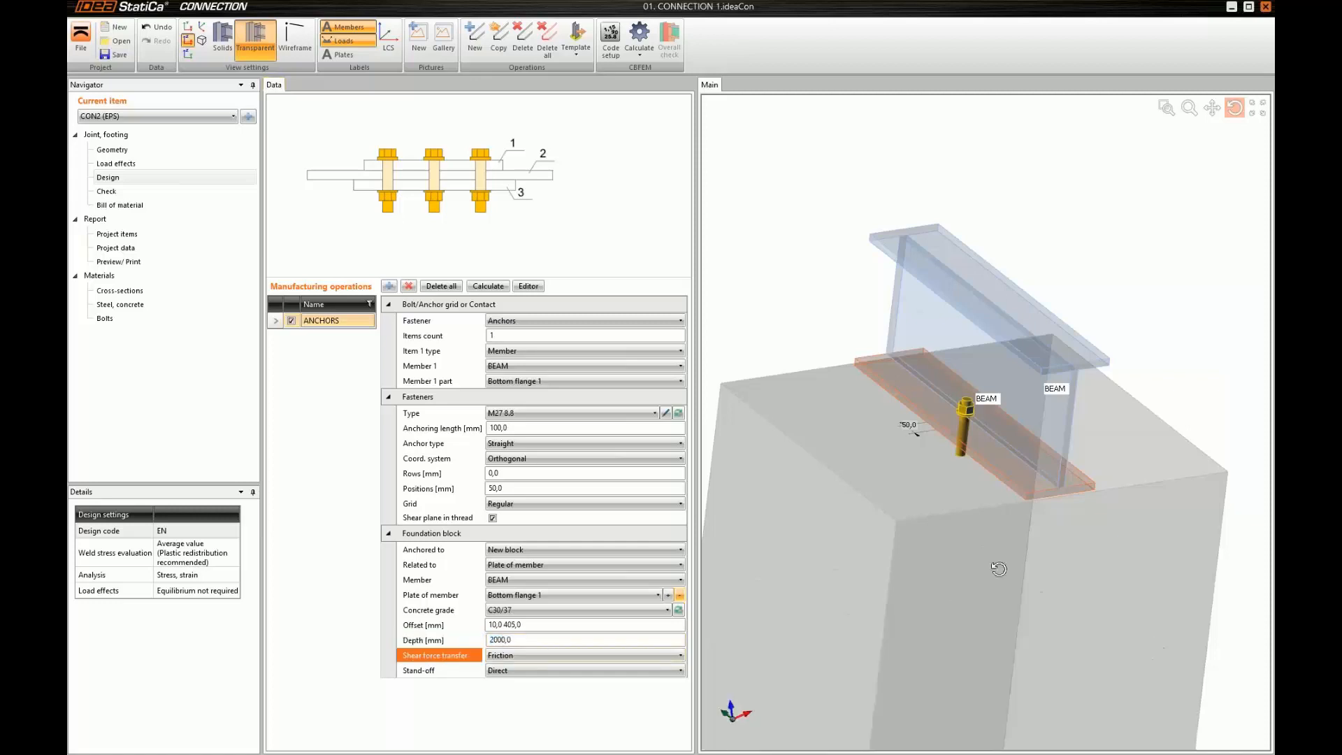
Inspect the anchor close up at the flange and set the foundation block's stand-off to Gap
{"action": "left_click_drag", "start_coordinate": [1000, 563], "coordinate": [1003, 539]}
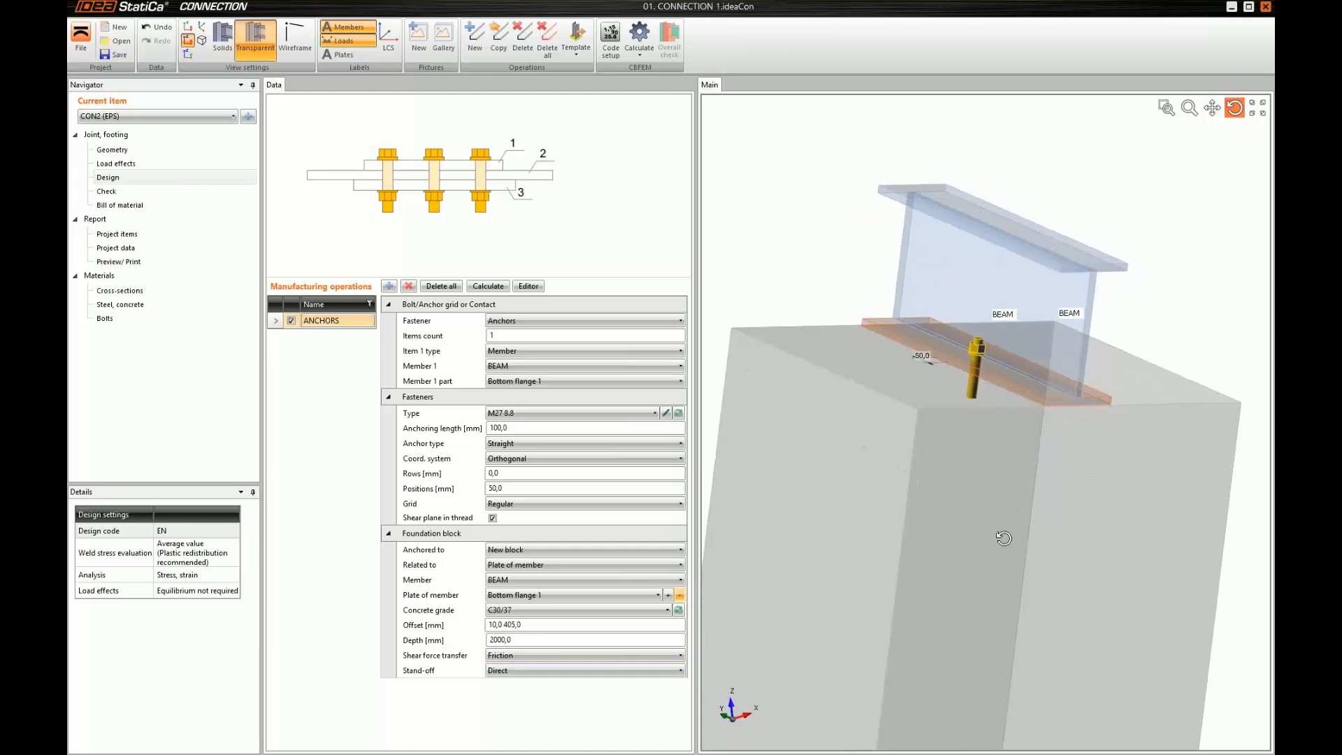
{"action": "scroll", "coordinate": [998, 399], "scroll_direction": "up", "scroll_amount": 4}
{"action": "middle_click_drag", "start_coordinate": [977, 365], "coordinate": [974, 355]}
{"action": "left_click_drag", "start_coordinate": [973, 356], "coordinate": [979, 331]}
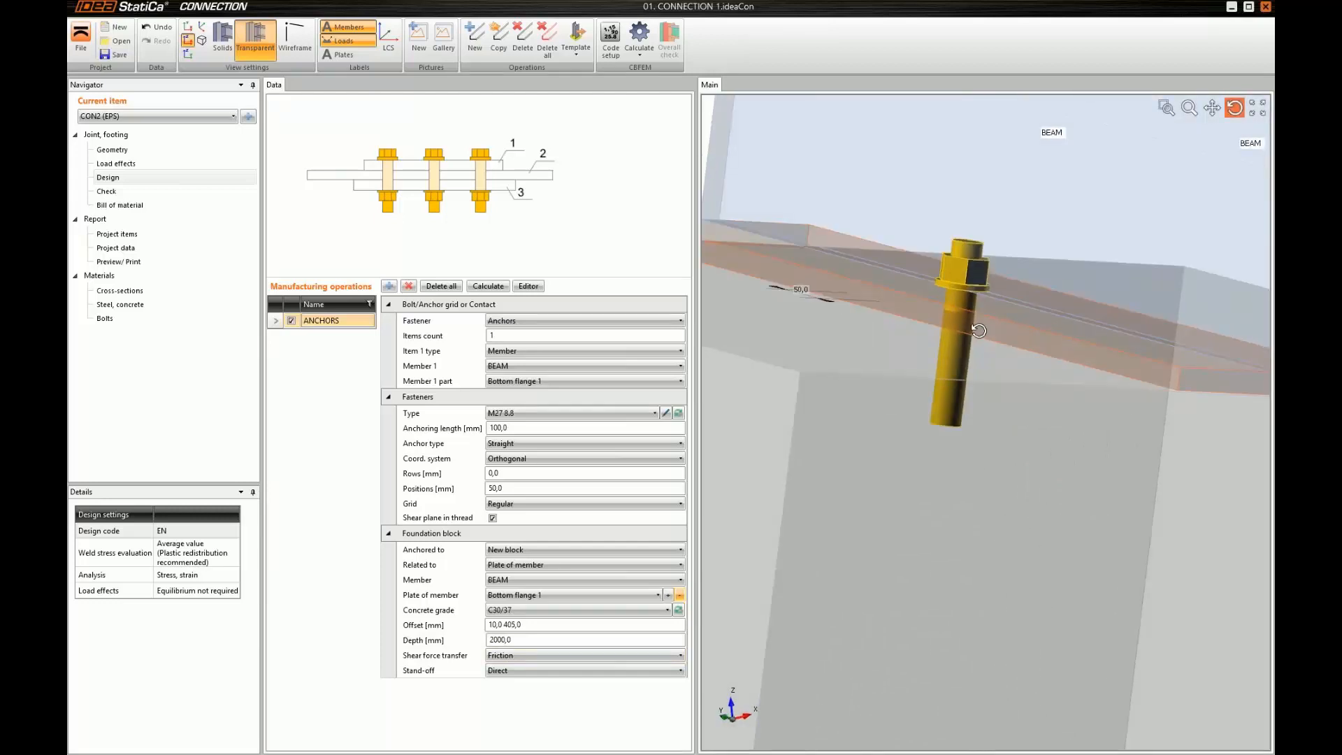
{"action": "left_click", "coordinate": [587, 671]}
{"action": "left_click", "coordinate": [501, 707]}
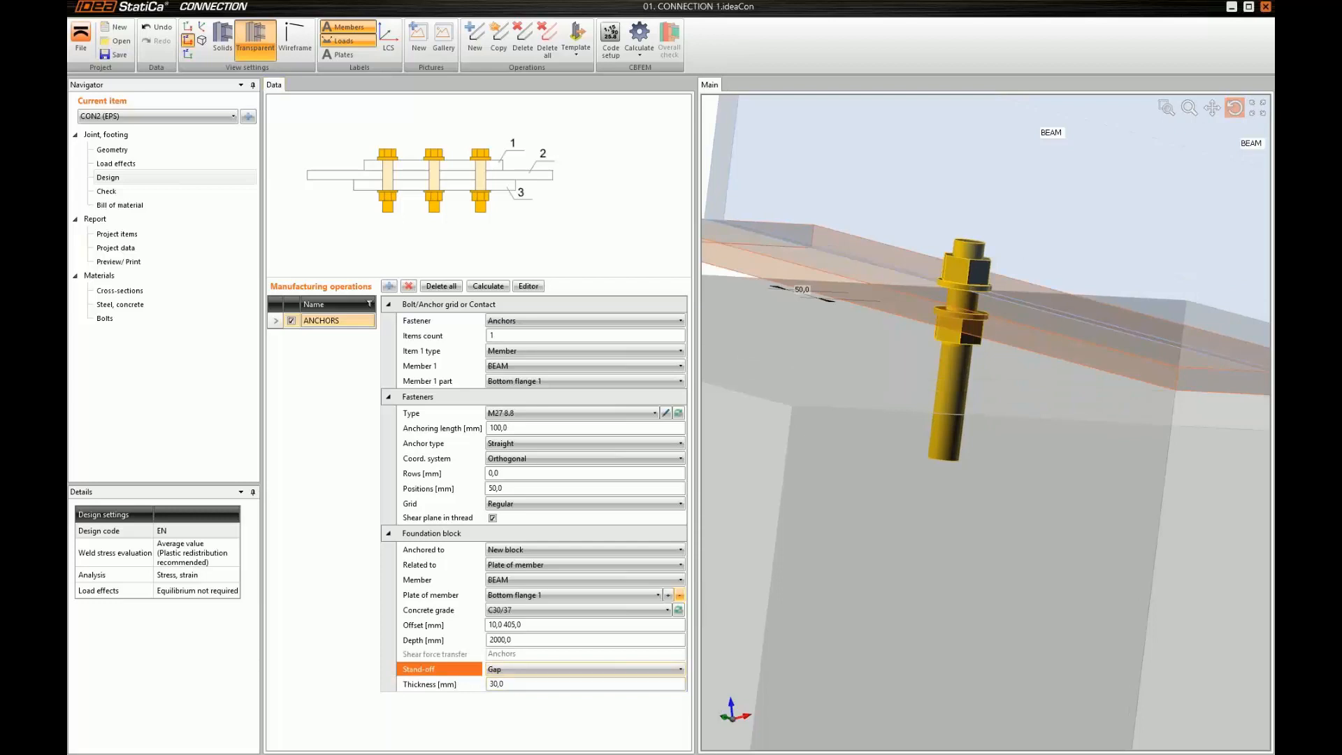
Set the anchoring length to 1600 mm and the anchor type to rectangular washer plate
{"action": "left_click_drag", "start_coordinate": [914, 448], "coordinate": [818, 486]}
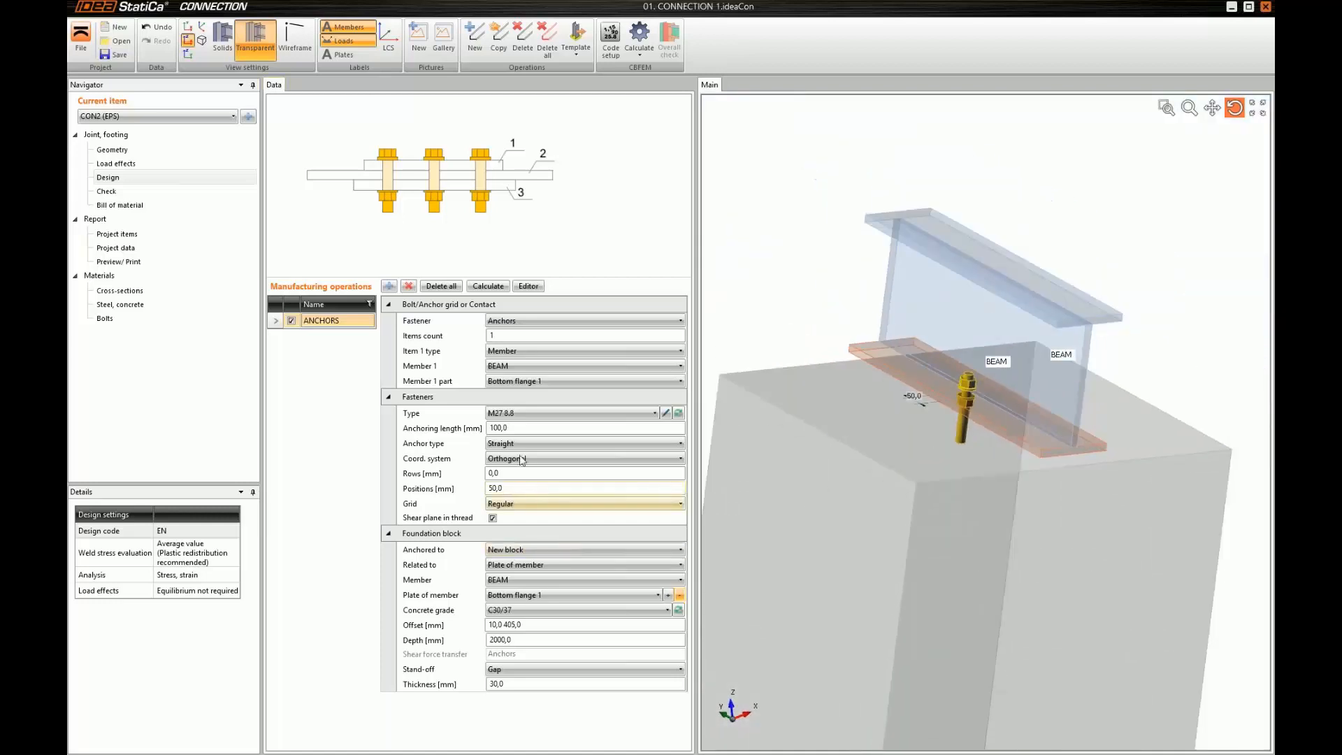
{"action": "left_click", "coordinate": [540, 427]}
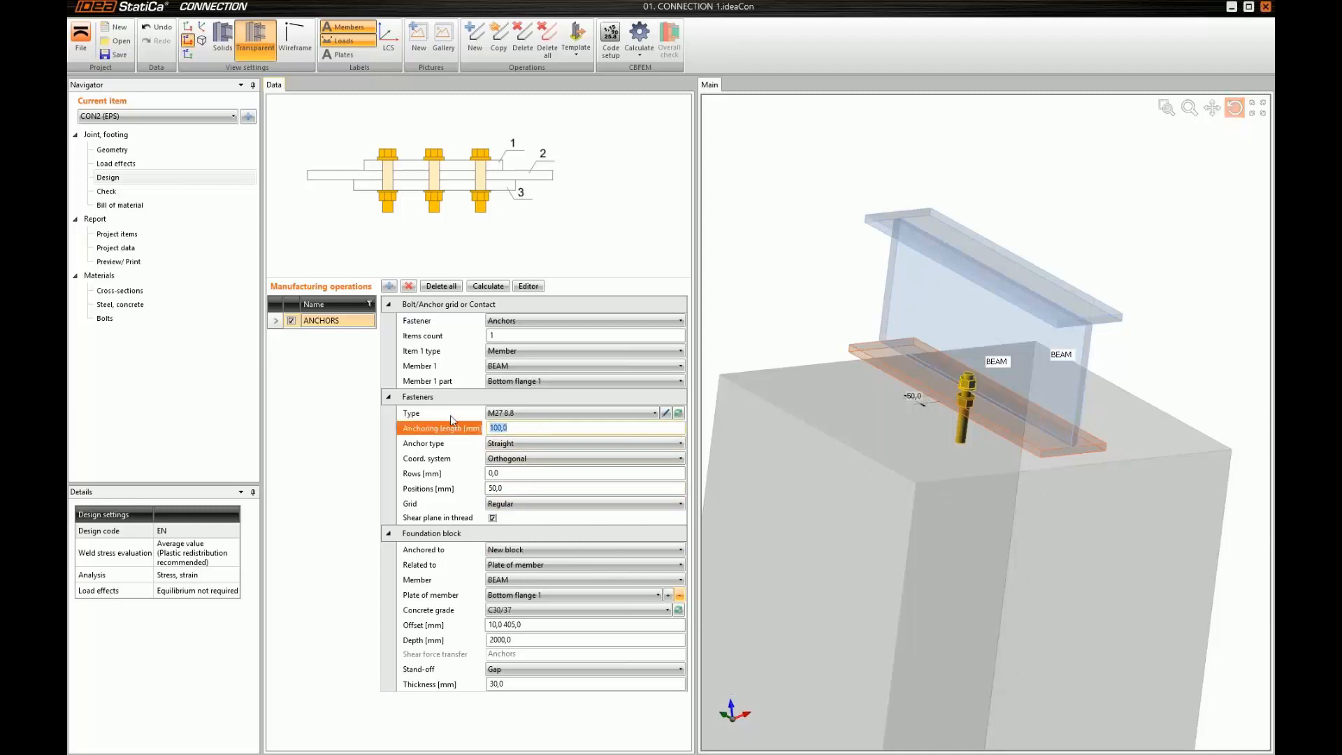
{"action": "type", "text": "1600"}
{"action": "key", "text": "Tab"}
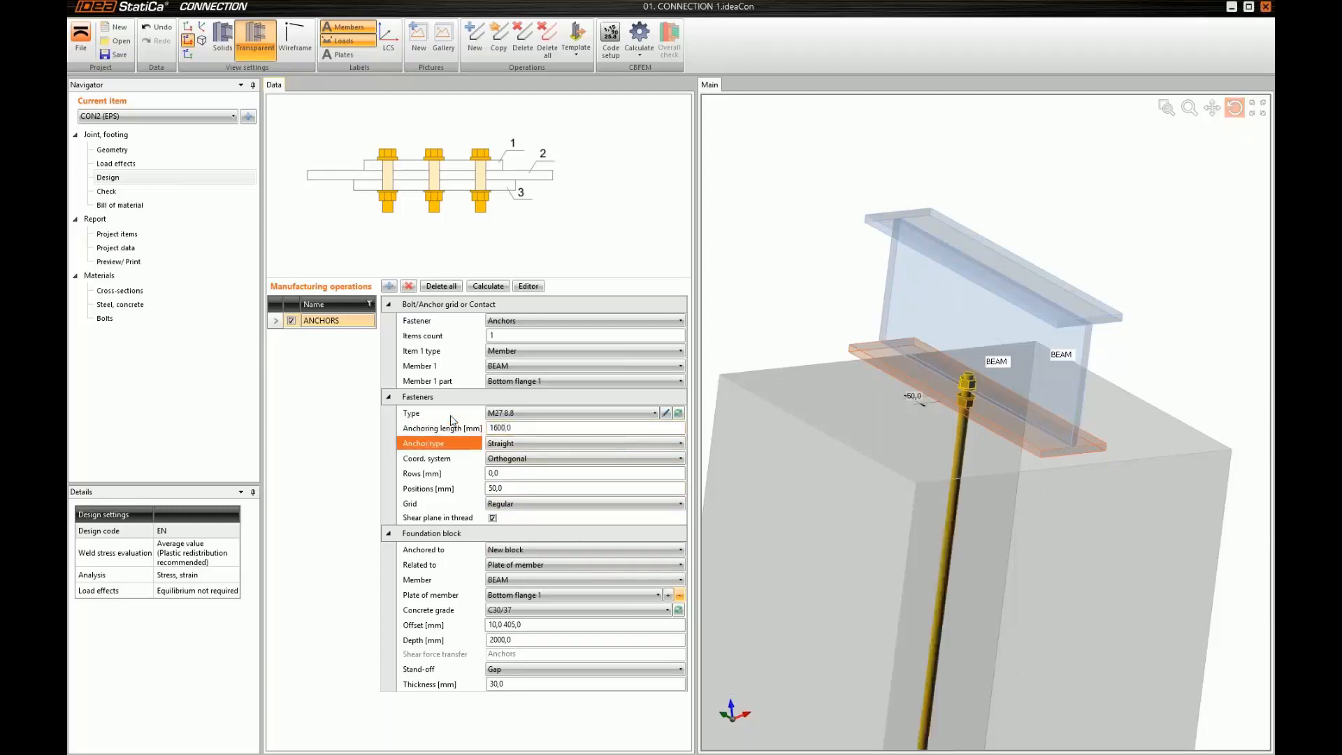
{"action": "left_click", "coordinate": [521, 443]}
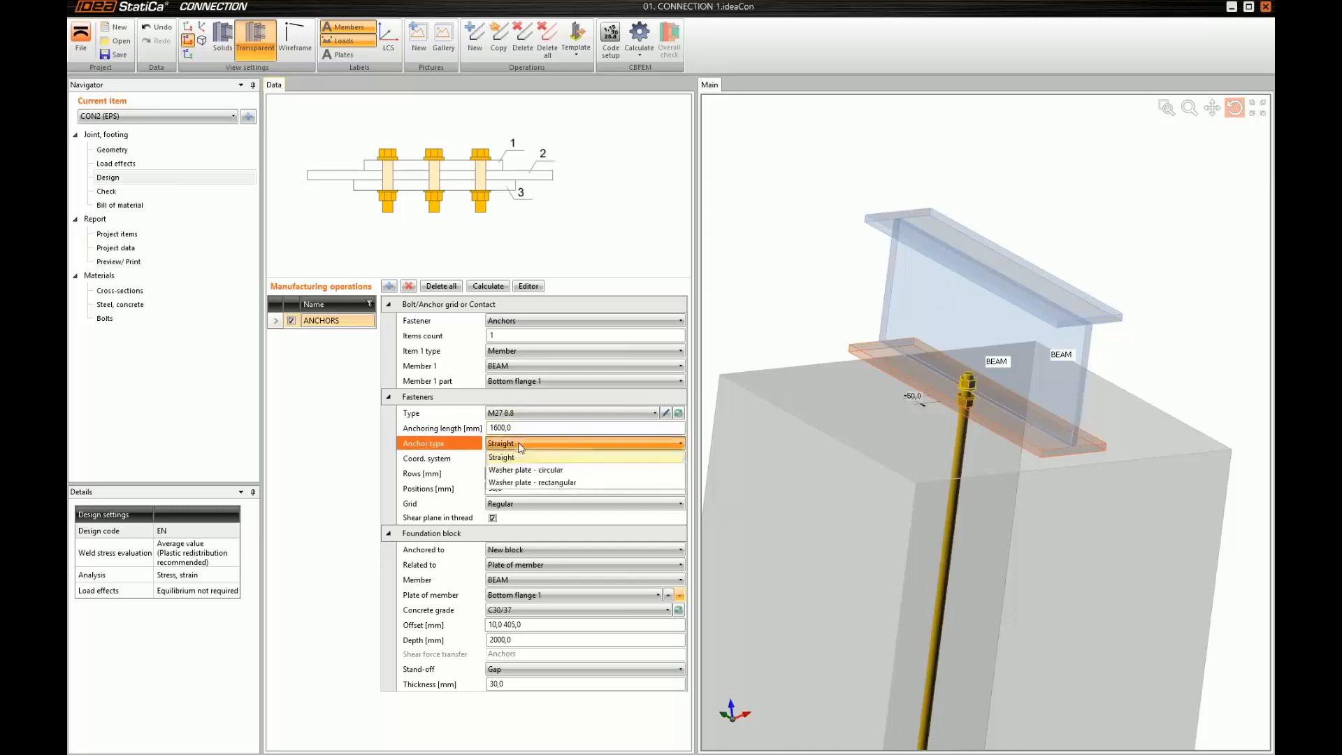
{"action": "left_click", "coordinate": [508, 483]}
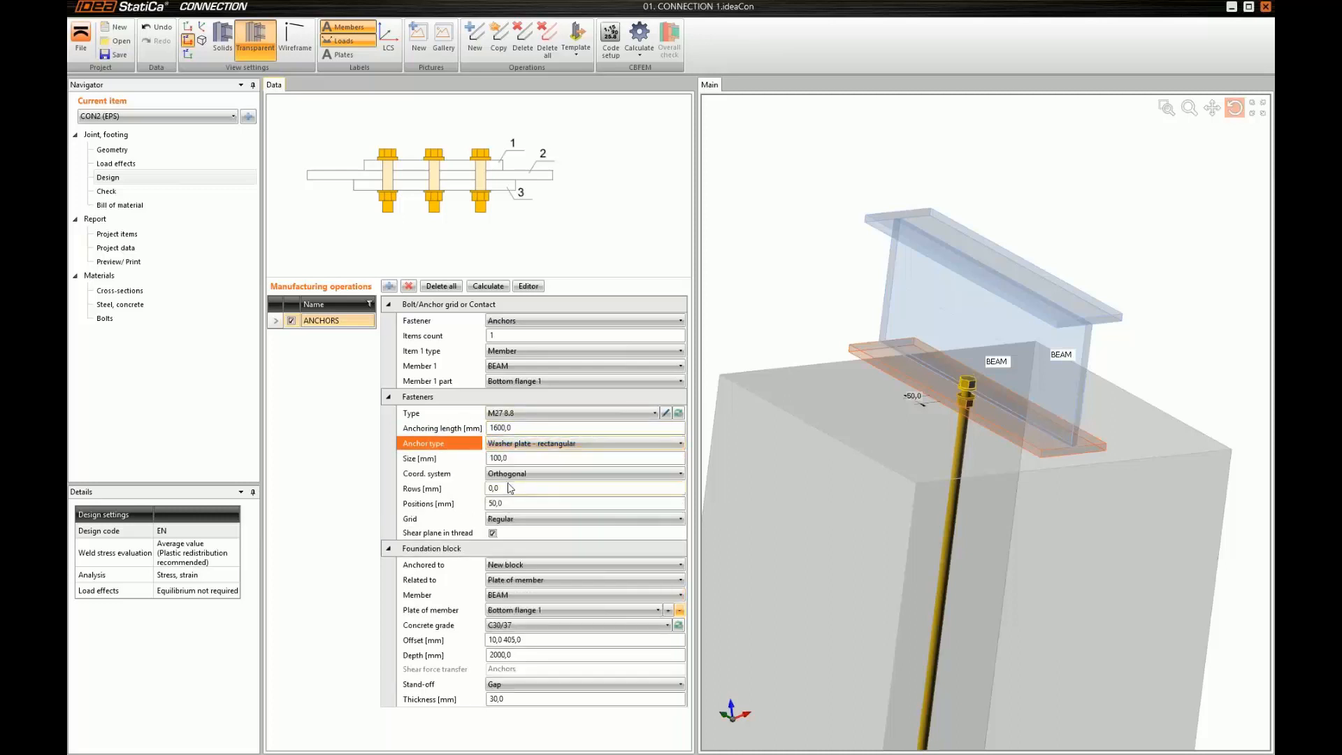
Lay out the anchor grid with rows at -60 120 mm and positions at -290 150 140*2 150 mm, and check the layout
{"action": "middle_click_drag", "start_coordinate": [992, 488], "coordinate": [989, 439]}
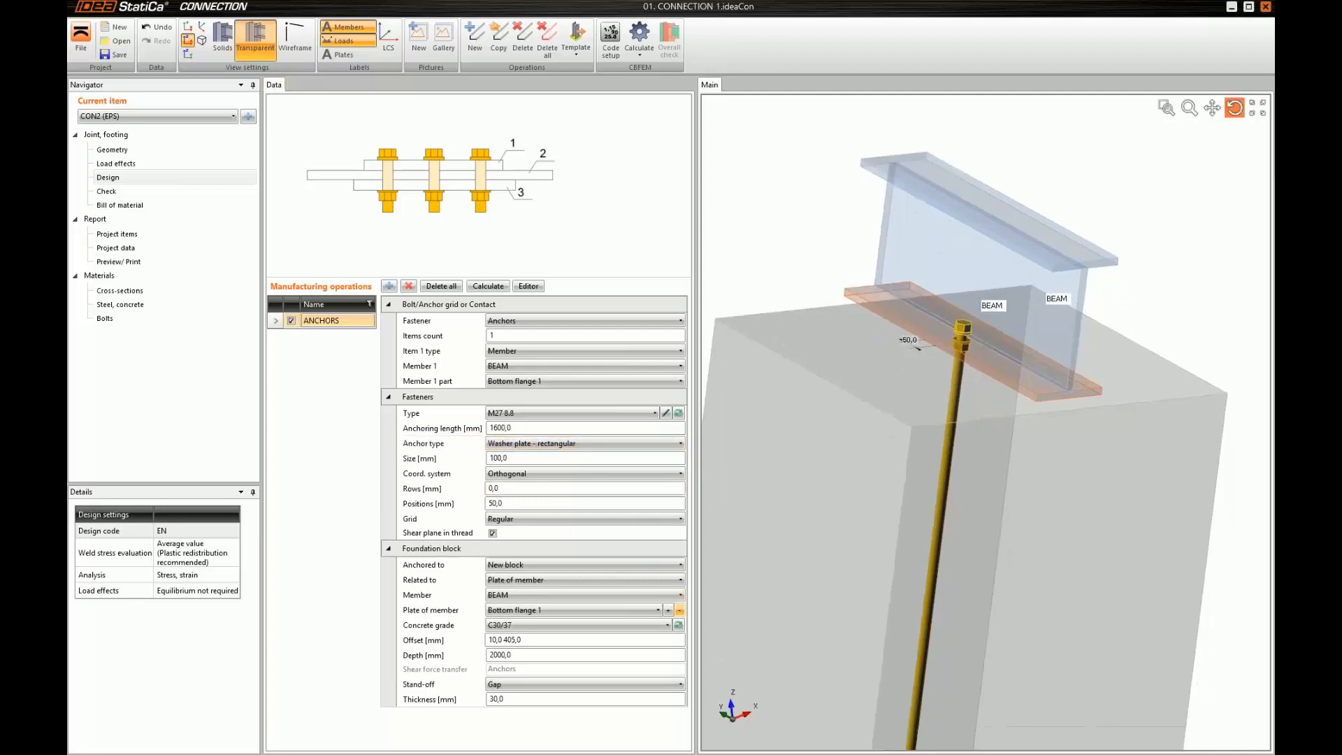
{"action": "scroll", "coordinate": [986, 439], "scroll_direction": "down", "scroll_amount": 2}
{"action": "left_click_drag", "start_coordinate": [985, 439], "coordinate": [946, 471]}
{"action": "scroll", "coordinate": [946, 471], "scroll_direction": "up", "scroll_amount": 2}
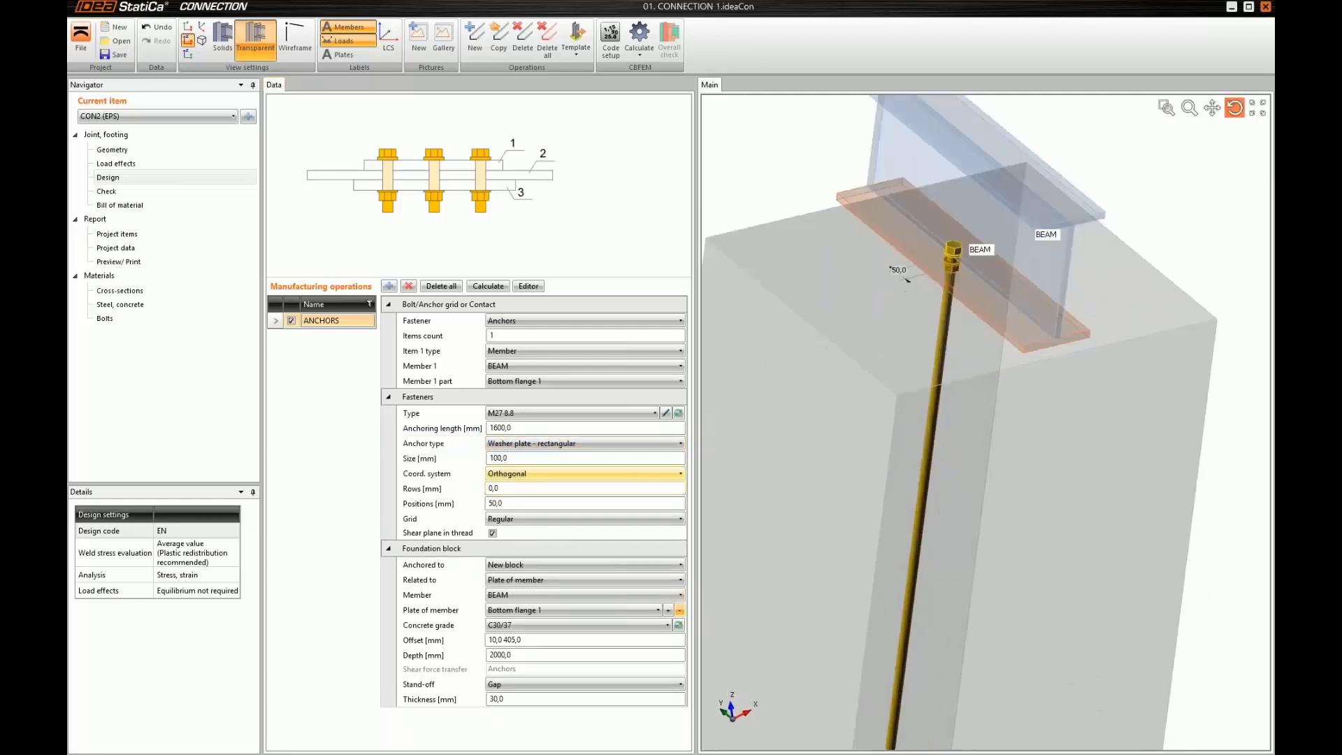
{"action": "left_click", "coordinate": [519, 488]}
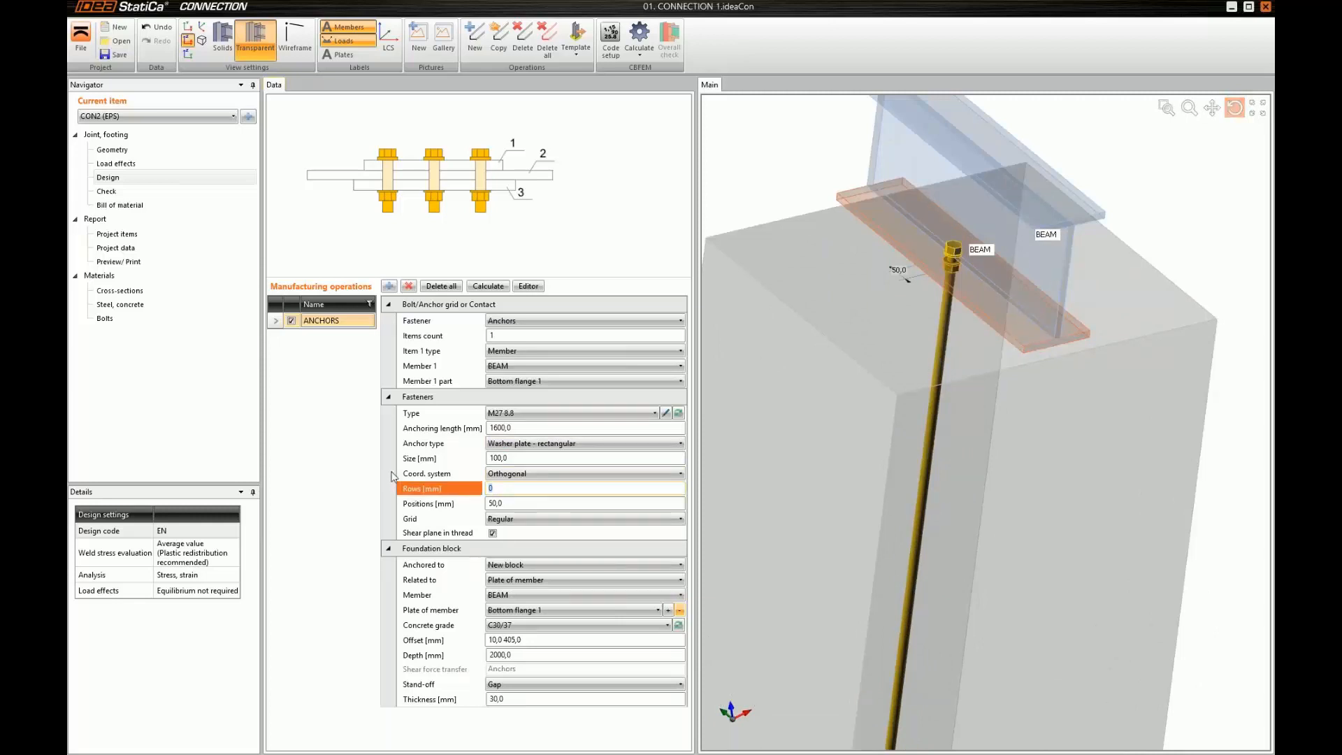
{"action": "key", "text": "Tab"}
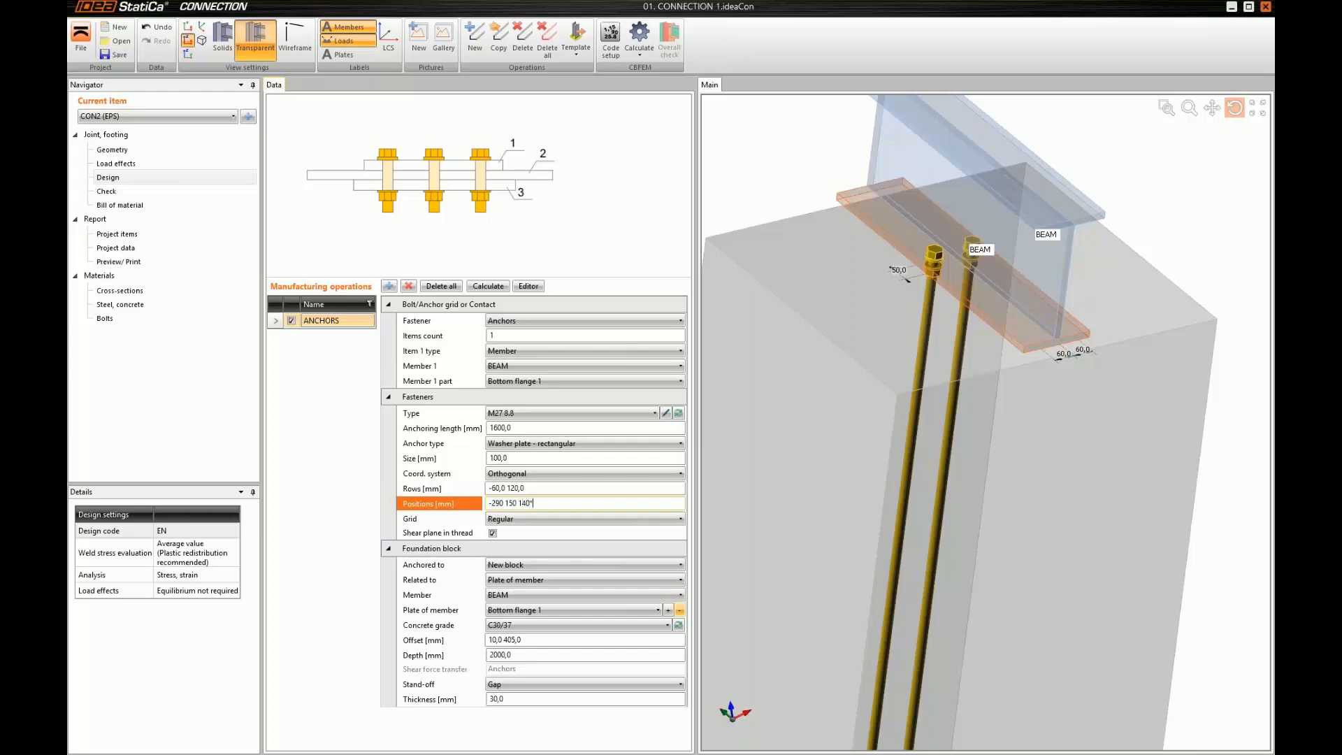
{"action": "type", "text": "-290,0 150,0 140,0*2 150"}
{"action": "key", "text": "Tab"}
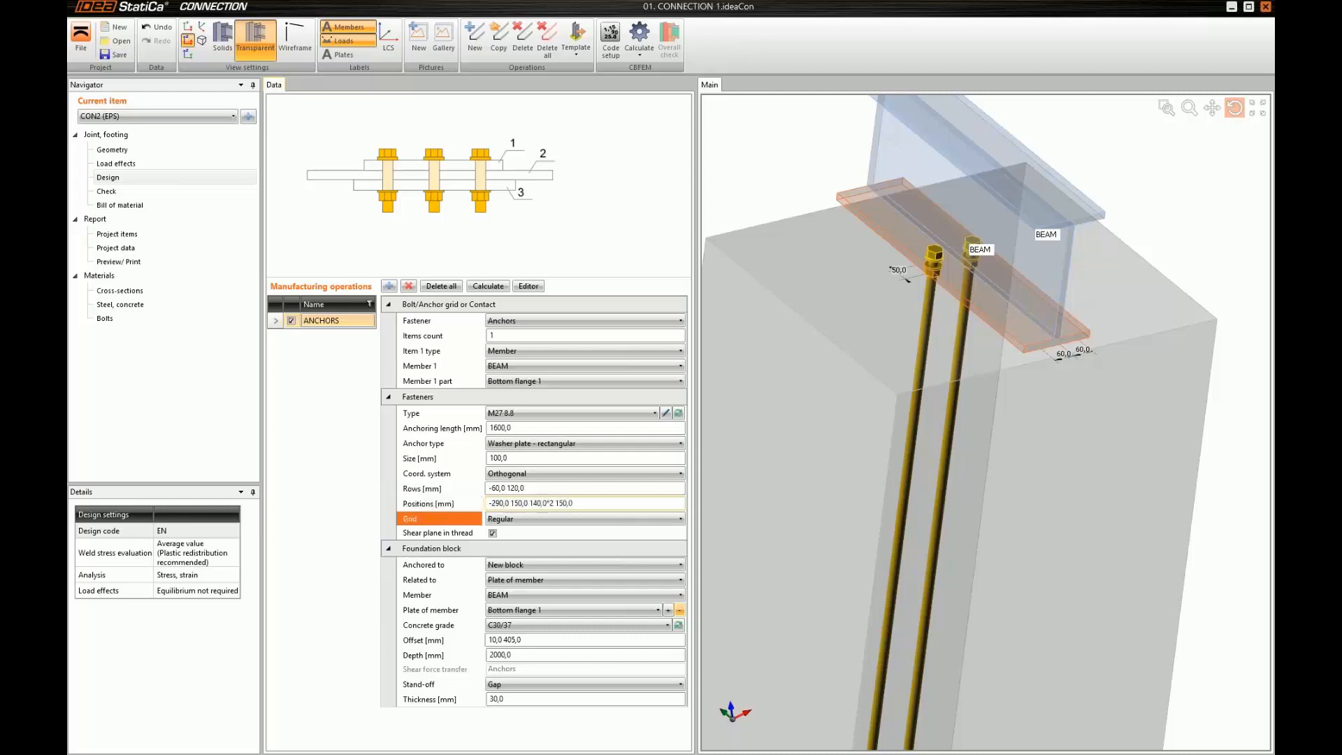
{"action": "left_click", "coordinate": [945, 352]}
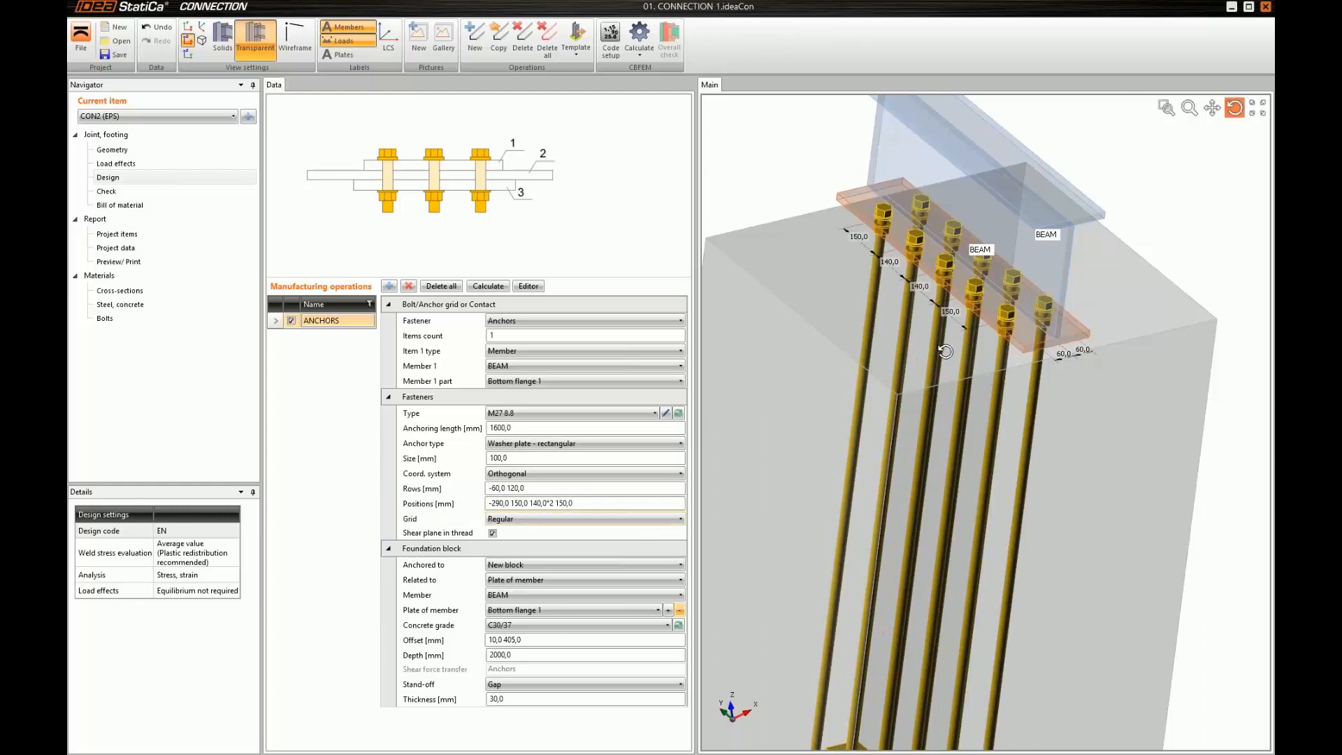
{"action": "left_click_drag", "start_coordinate": [945, 352], "coordinate": [967, 362]}
{"action": "middle_click_drag", "start_coordinate": [977, 251], "coordinate": [1006, 330]}
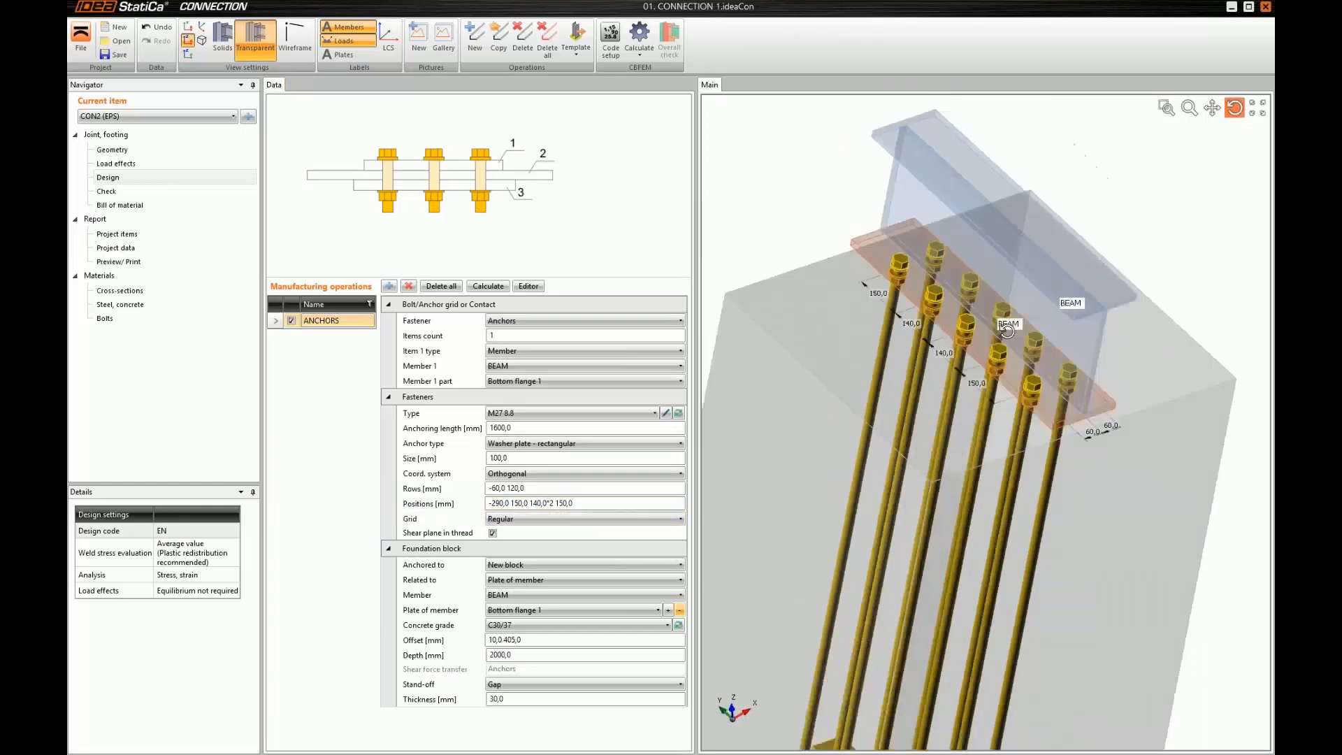
Add a stiffener operation on BEAM with 20 mm thickness and 5 mm double fillet welds
{"action": "left_click", "coordinate": [389, 286]}
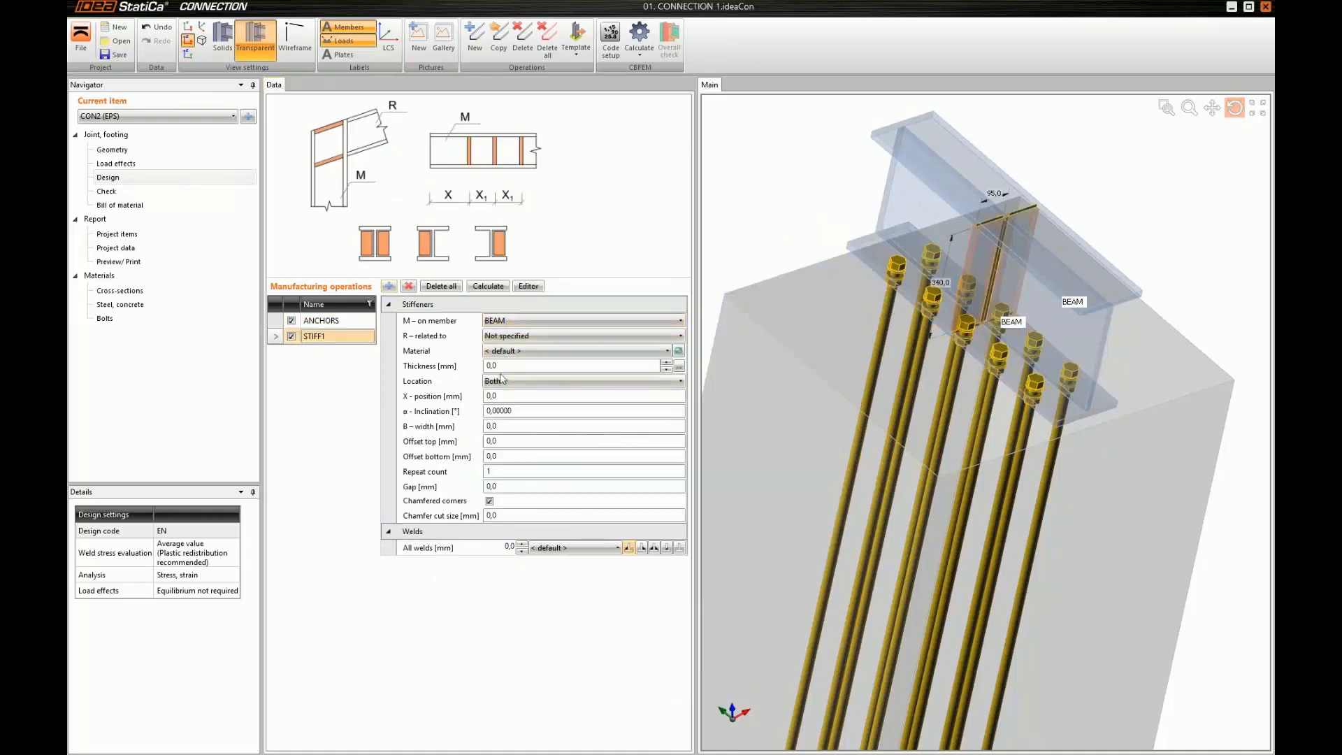
{"action": "left_click", "coordinate": [447, 361]}
{"action": "type", "text": "20"}
{"action": "key", "text": "Tab"}
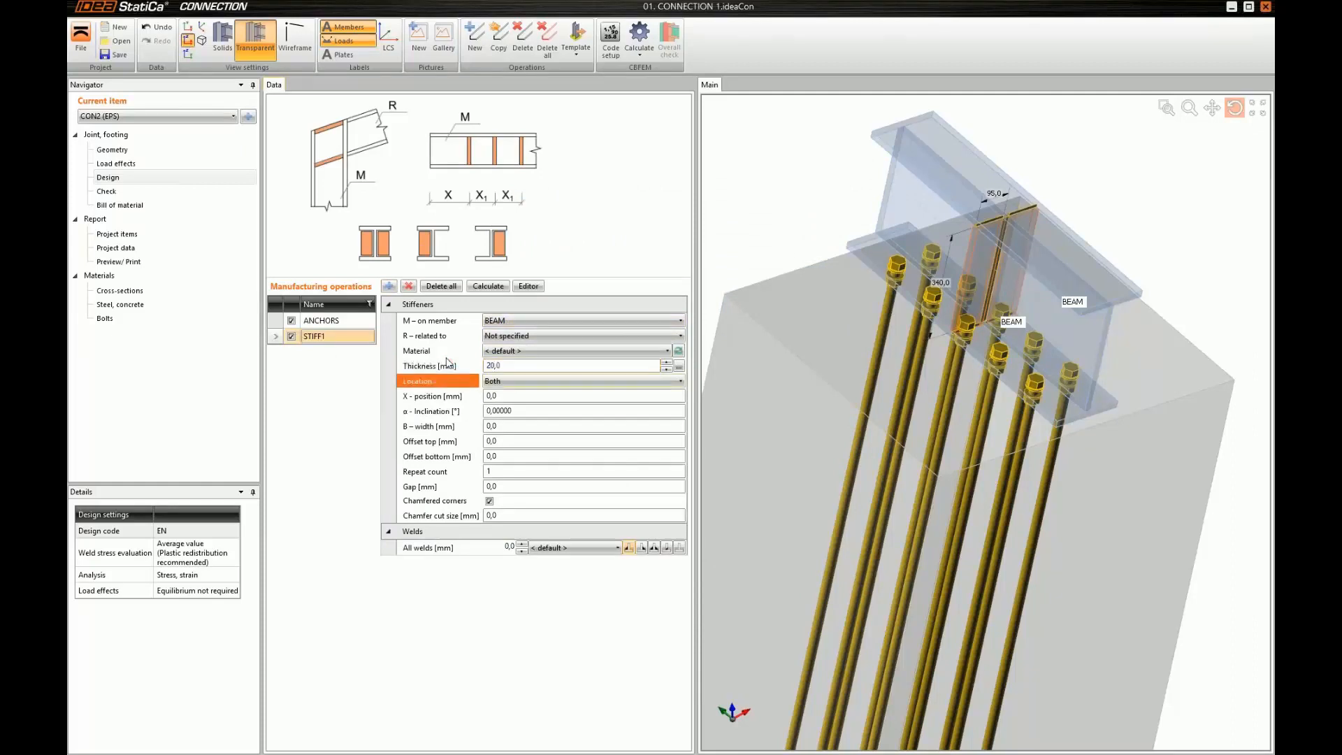
{"action": "left_click", "coordinate": [654, 547]}
{"action": "type", "text": "5"}
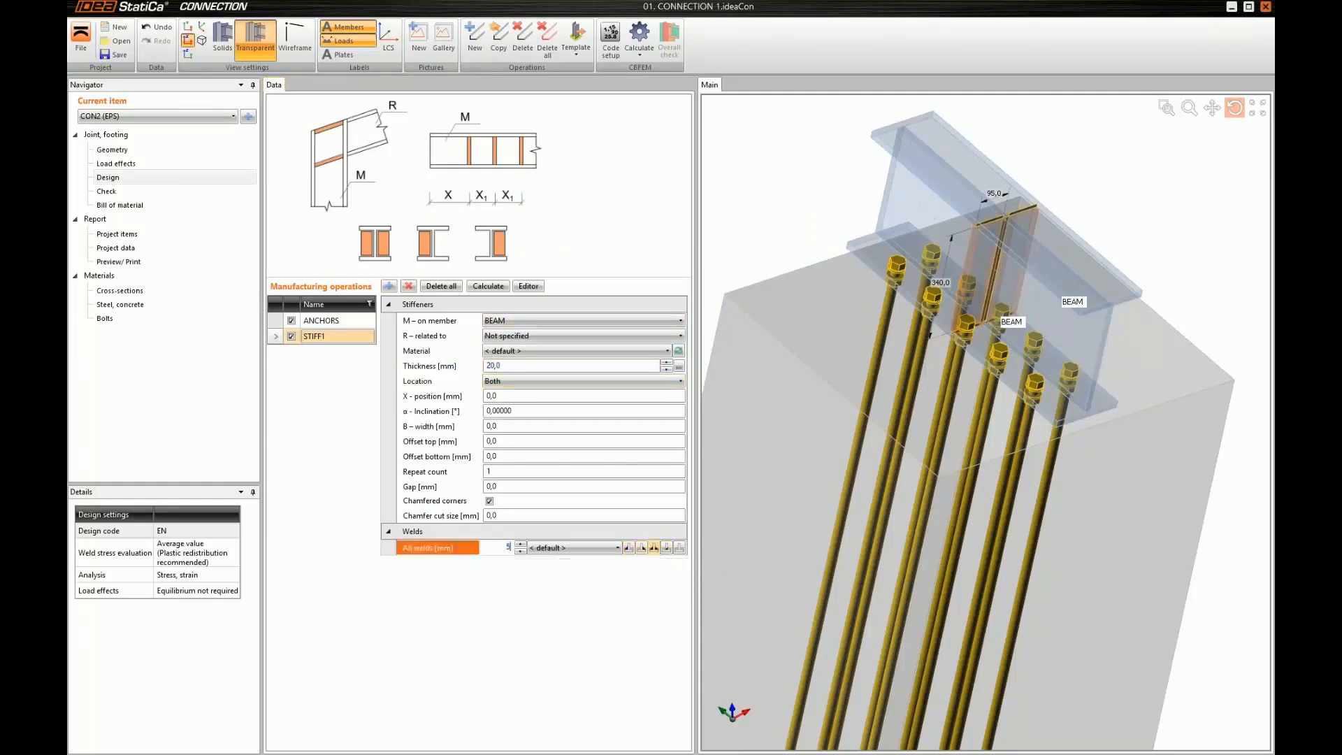
{"action": "key", "text": "Tab"}
Position the stiffeners at X -210 mm and repeat them 3 times at 140 mm spacing
{"action": "left_click", "coordinate": [438, 395]}
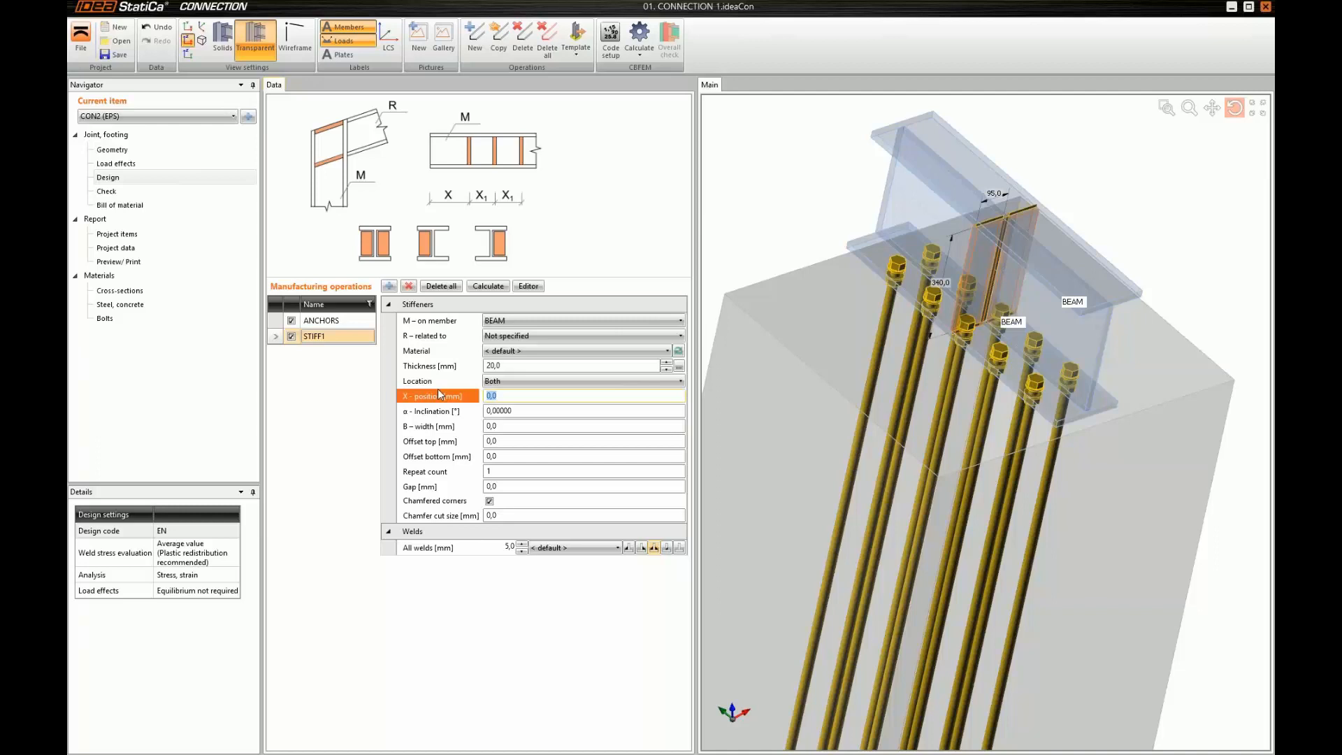
{"action": "type", "text": "-210"}
{"action": "key", "text": "Tab"}
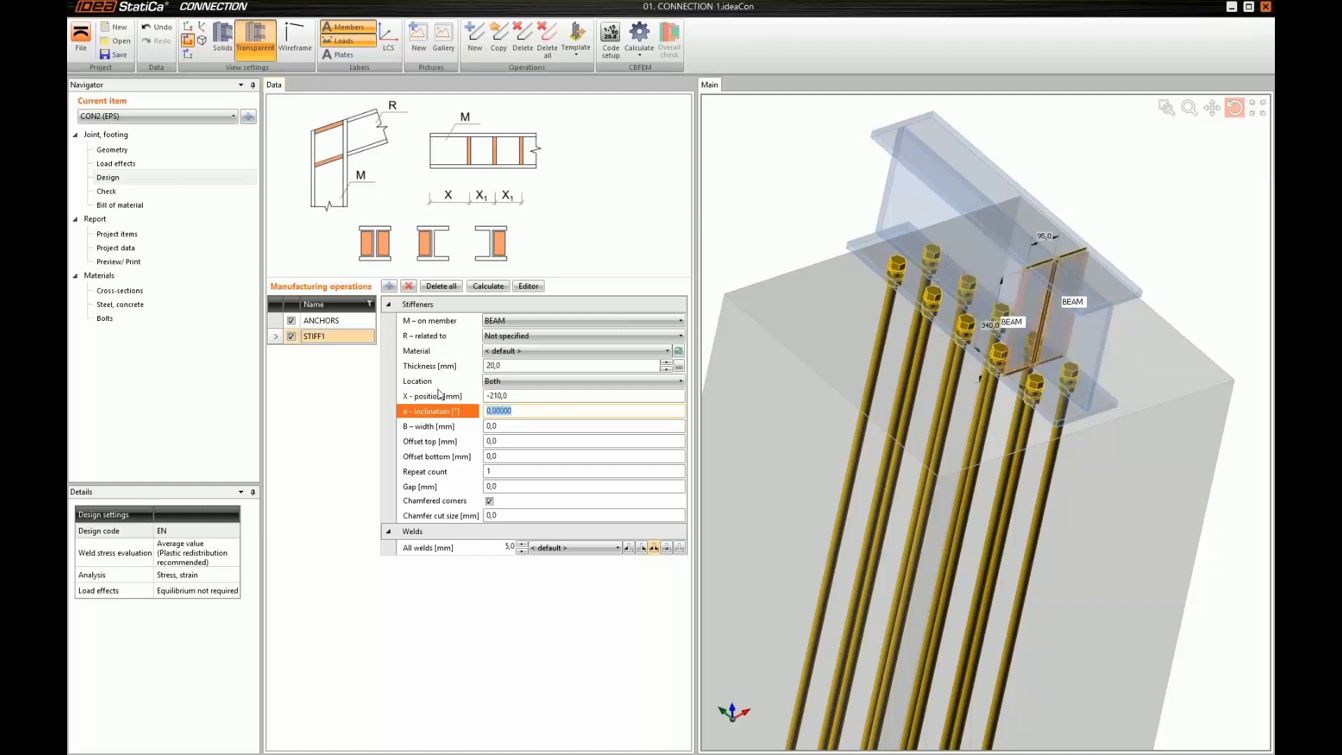
{"action": "left_click", "coordinate": [432, 467]}
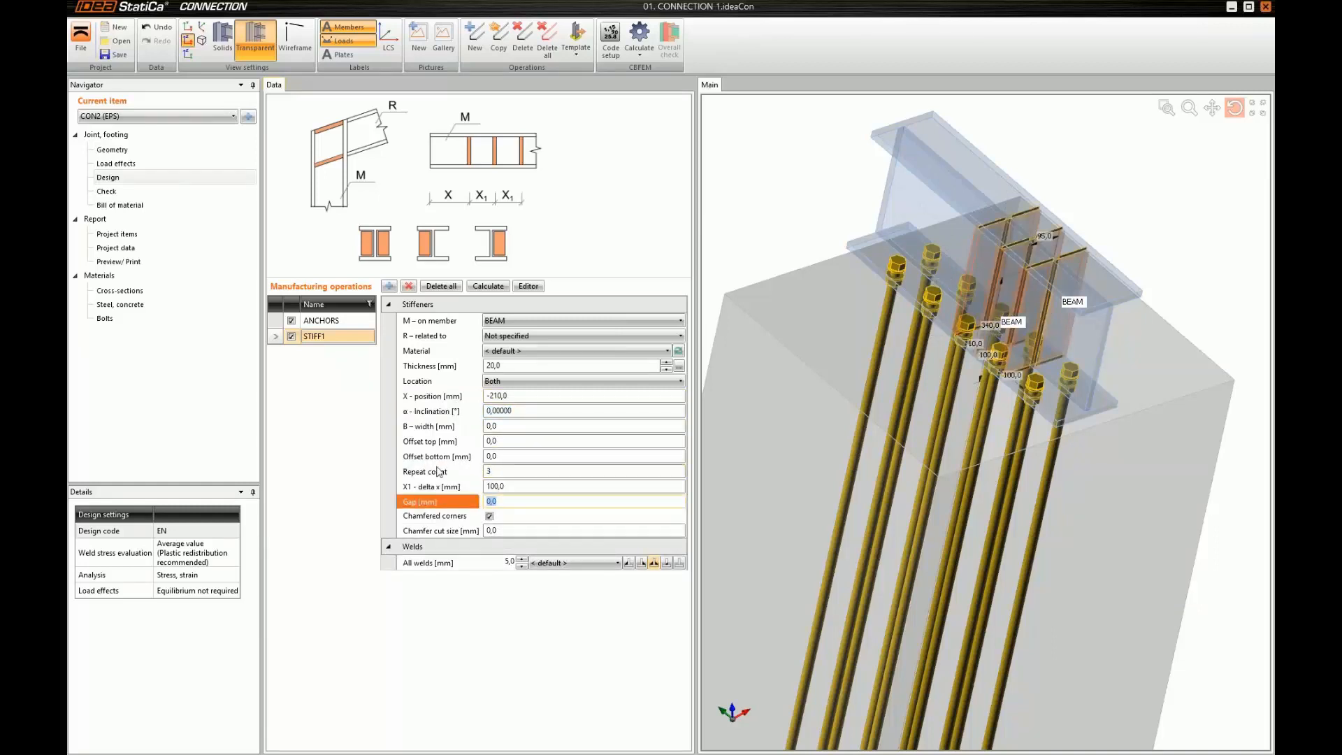
{"action": "left_click", "coordinate": [424, 486]}
{"action": "type", "text": "140"}
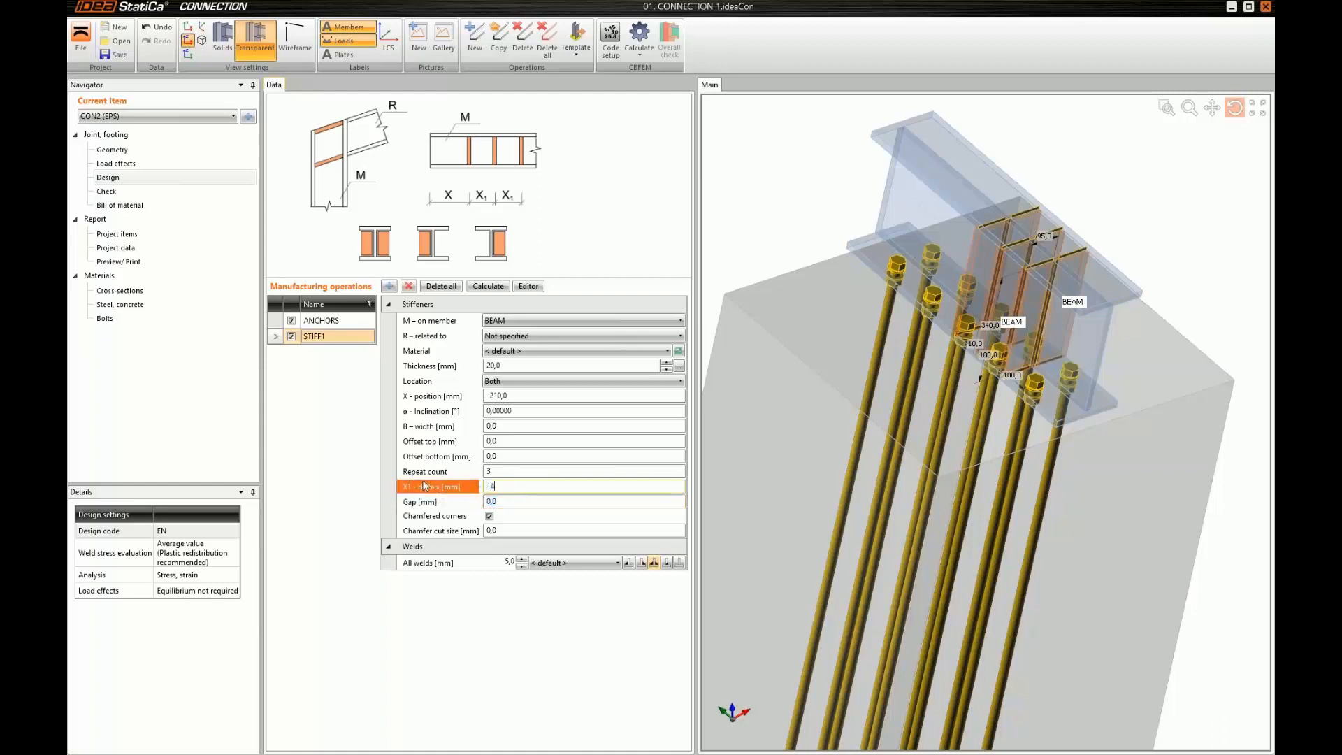
{"action": "key", "text": "Tab"}
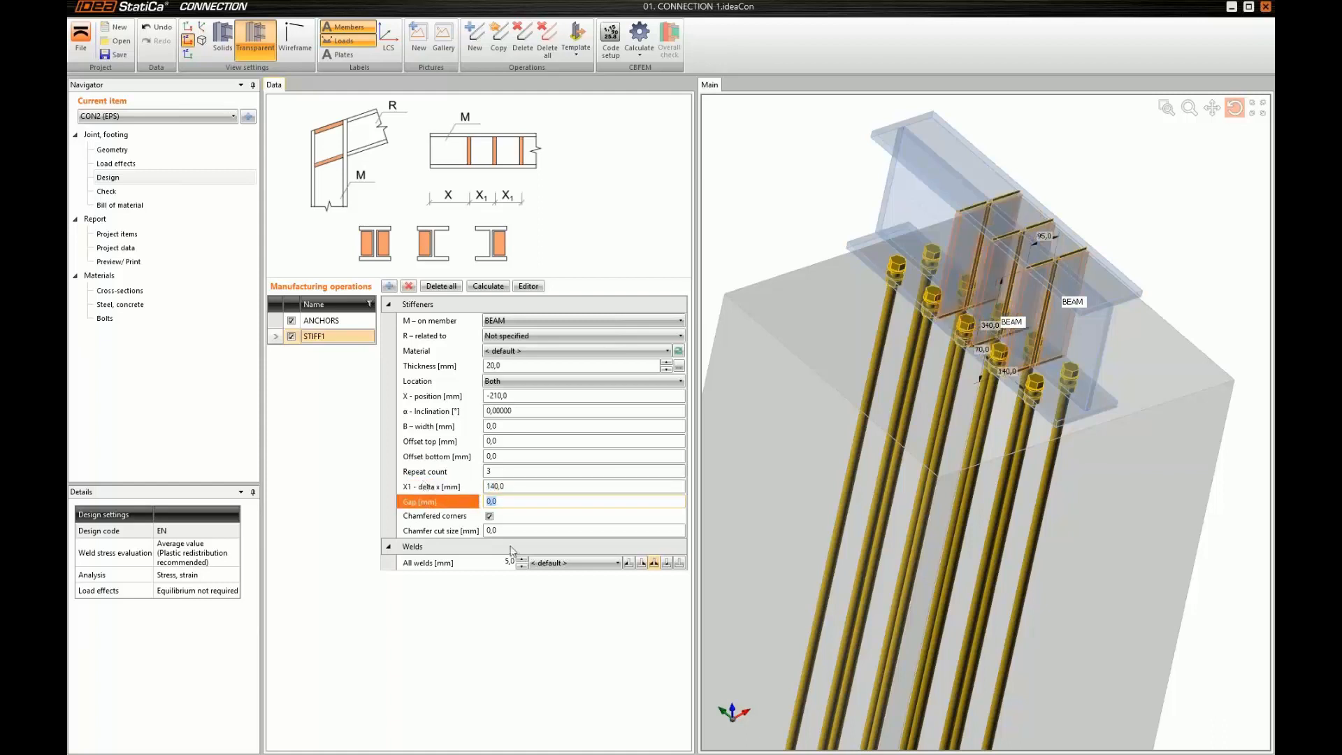
Copy the stiffener operation, setting the copy's X position to 210 mm and its repeat count to 1
{"action": "left_click", "coordinate": [508, 50]}
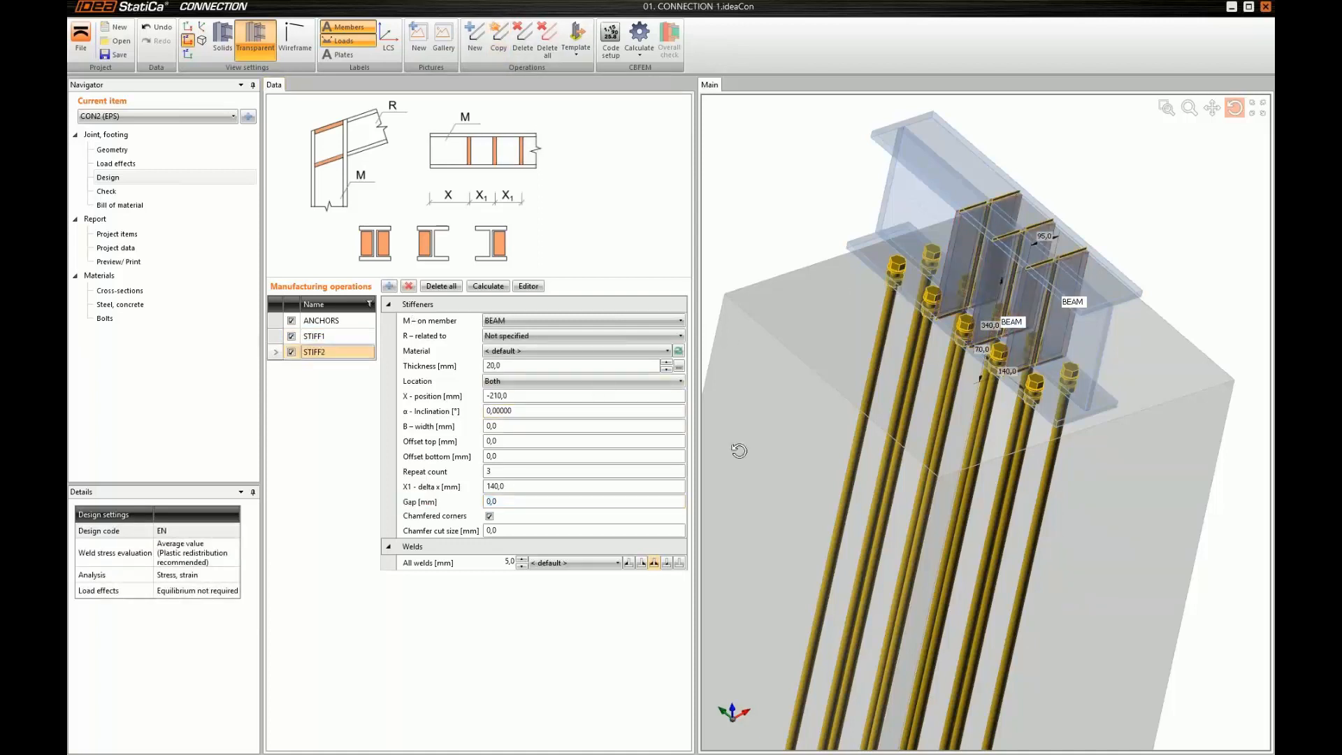
{"action": "left_click", "coordinate": [526, 397]}
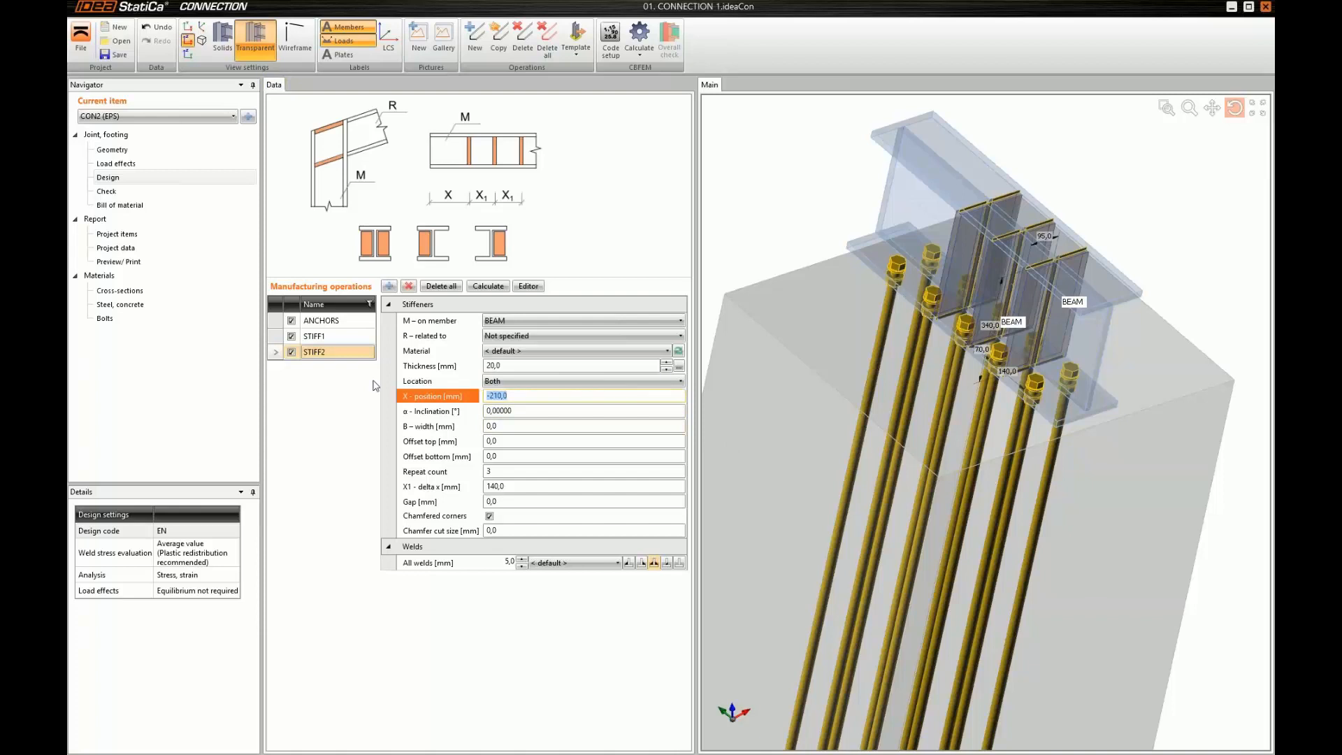
{"action": "type", "text": "21"}
{"action": "key", "text": "Tab"}
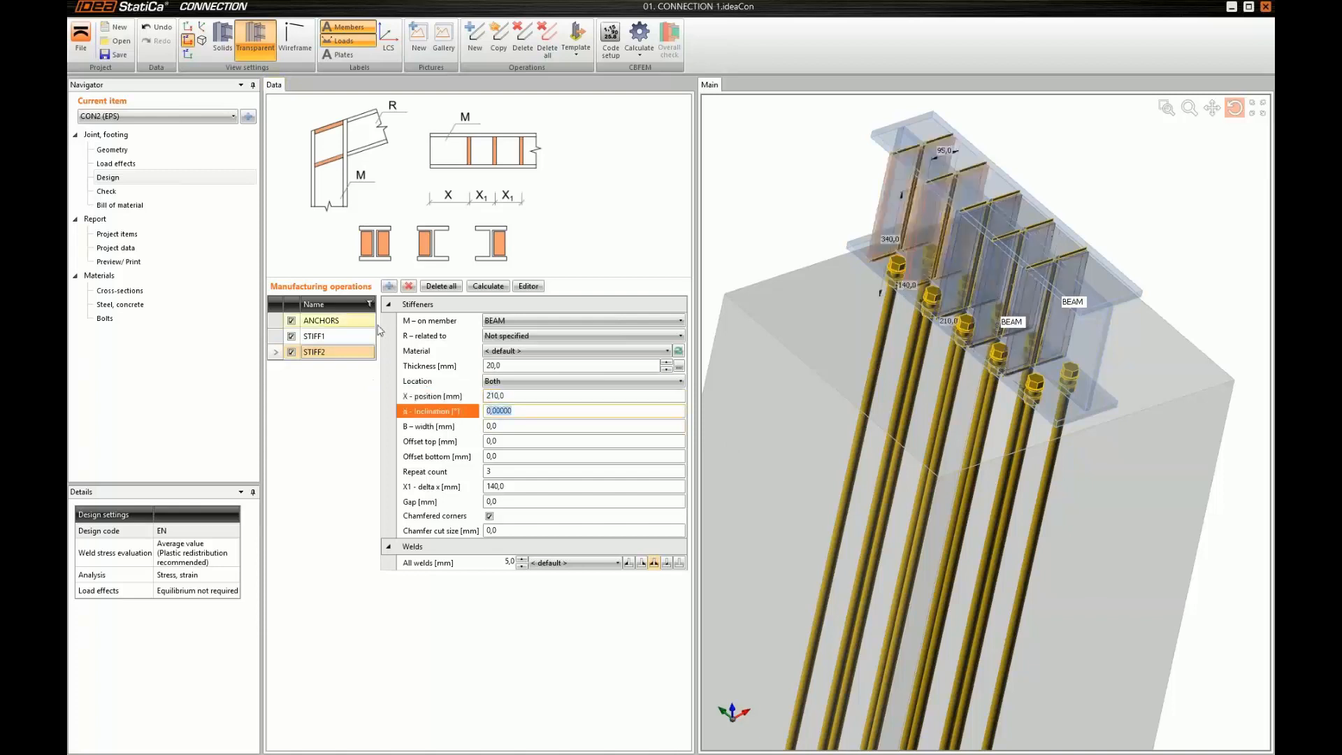
{"action": "left_click", "coordinate": [413, 475]}
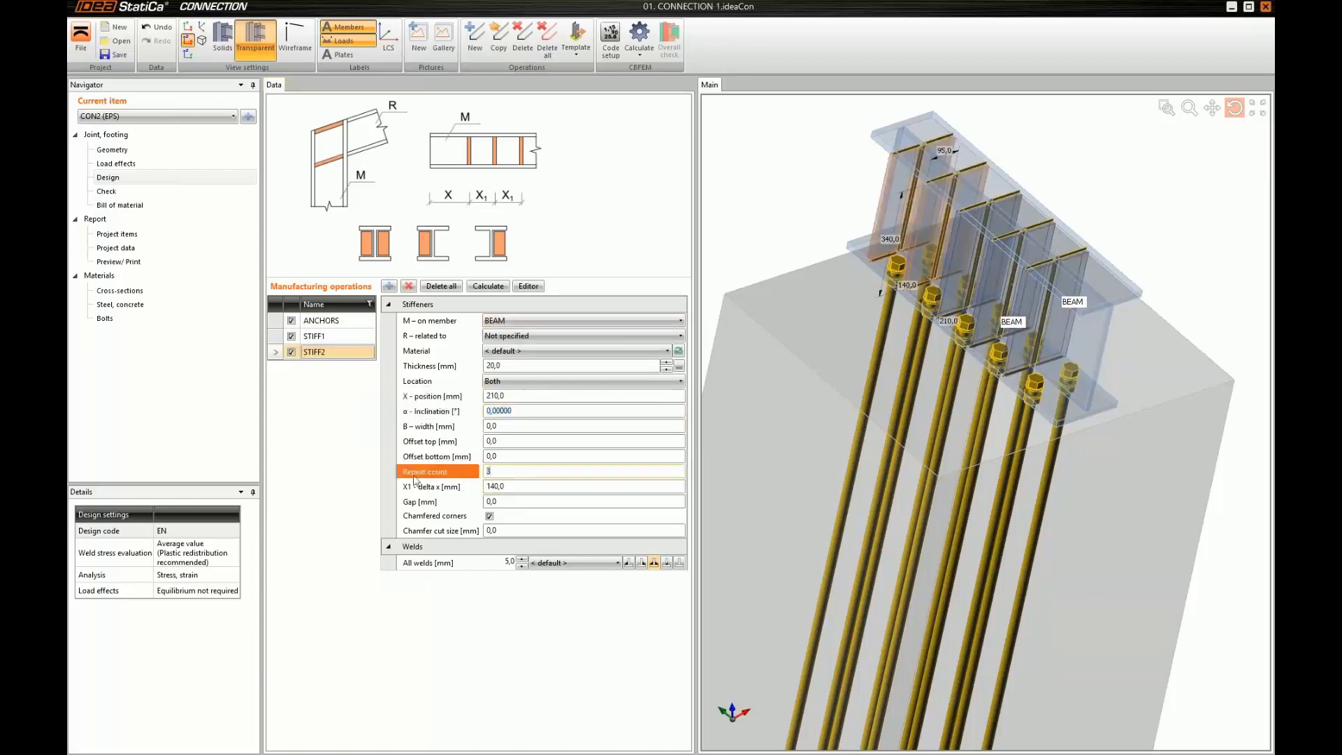
{"action": "key", "text": "Return"}
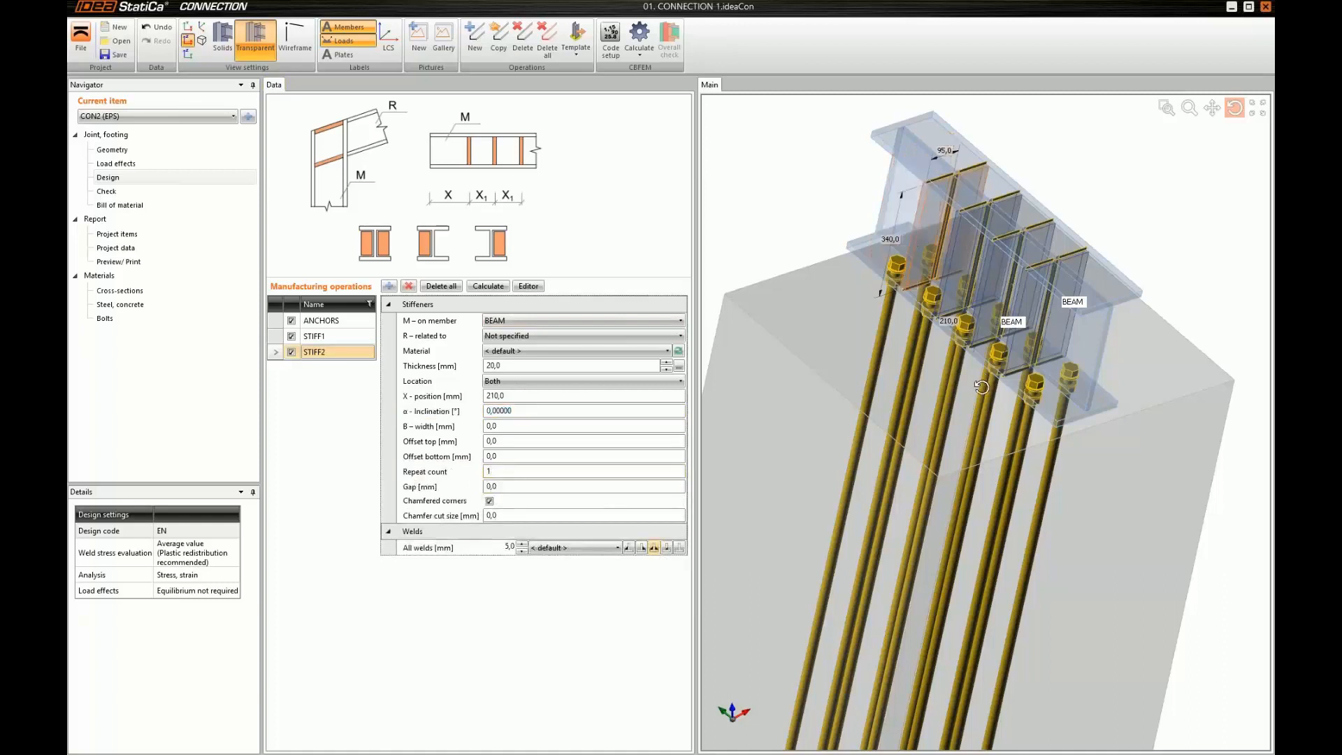
Inspect the stiffener arrangement, and review the bill of material down to the drawing of BEAM's bottom flange
{"action": "left_click_drag", "start_coordinate": [981, 387], "coordinate": [974, 401]}
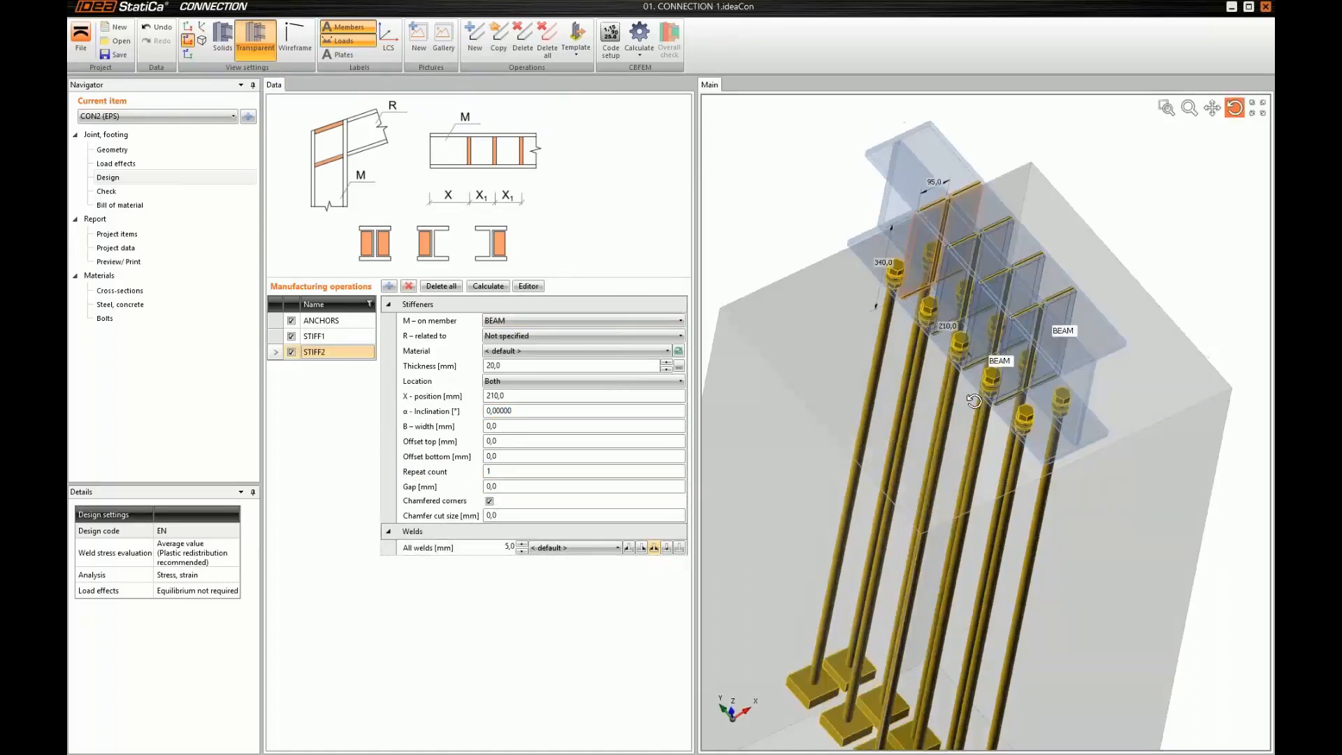
{"action": "left_click_drag", "start_coordinate": [937, 336], "coordinate": [967, 325]}
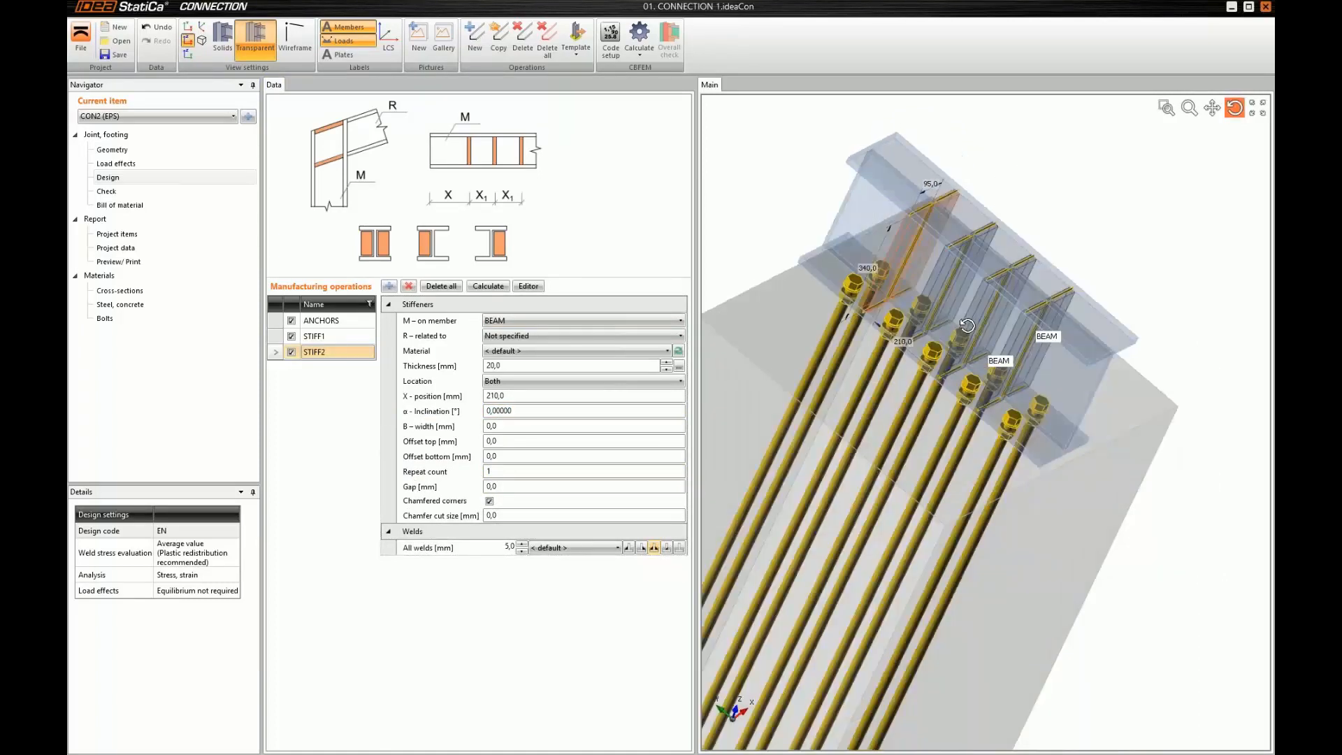
{"action": "scroll", "coordinate": [967, 325], "scroll_direction": "down", "scroll_amount": 3}
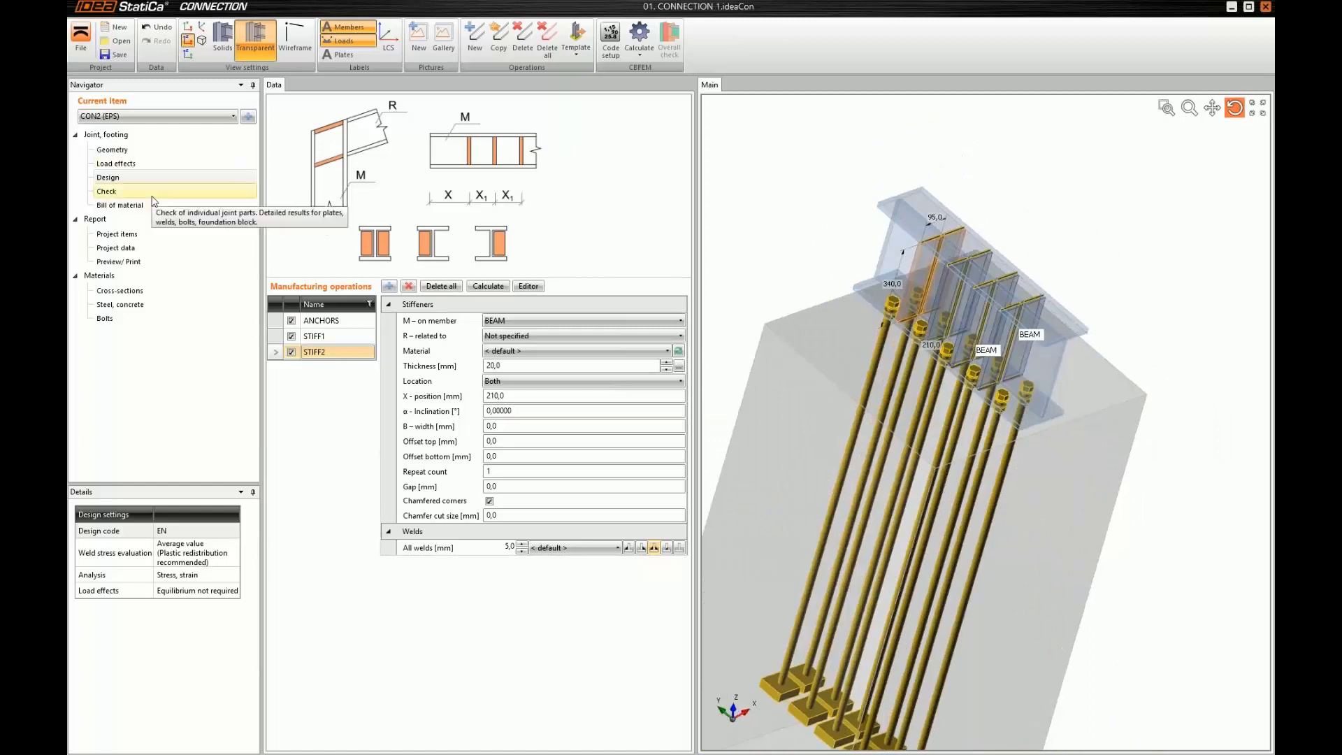
{"action": "left_click", "coordinate": [133, 205]}
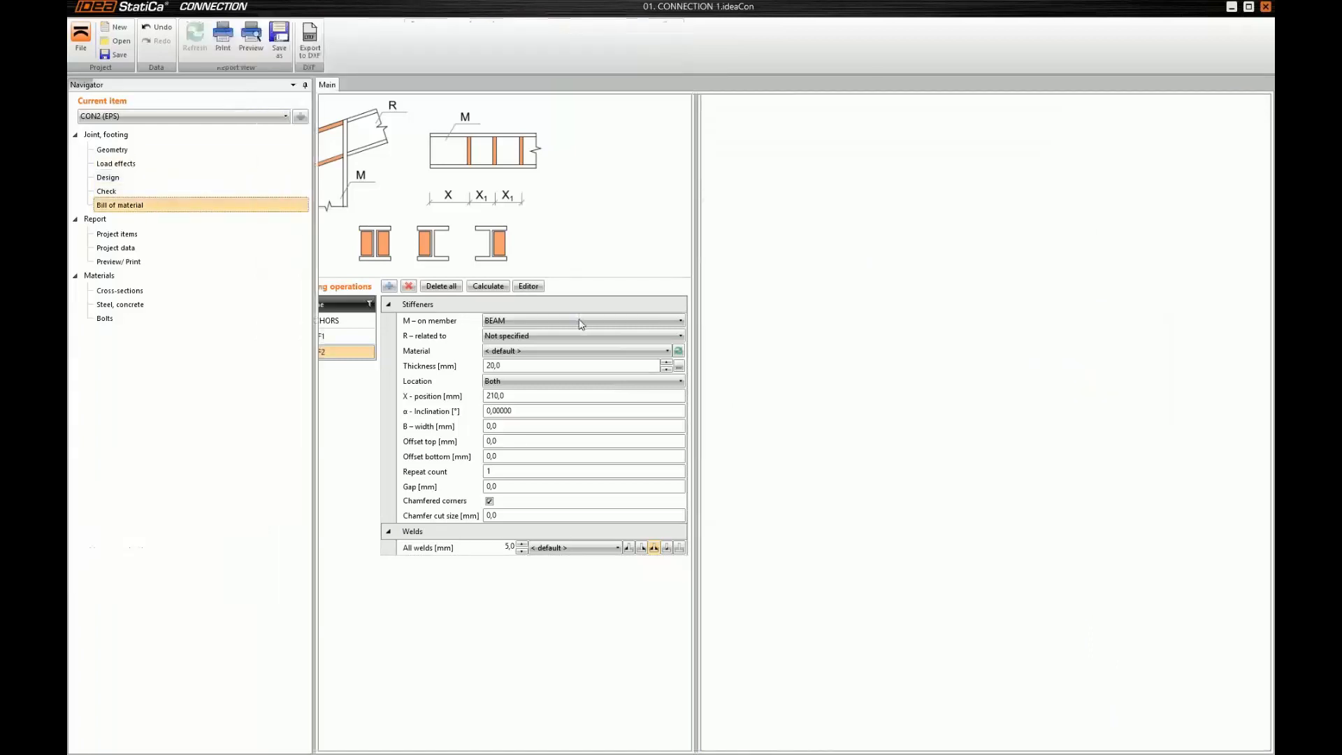
{"action": "scroll", "coordinate": [625, 460], "scroll_direction": "down", "scroll_amount": 5}
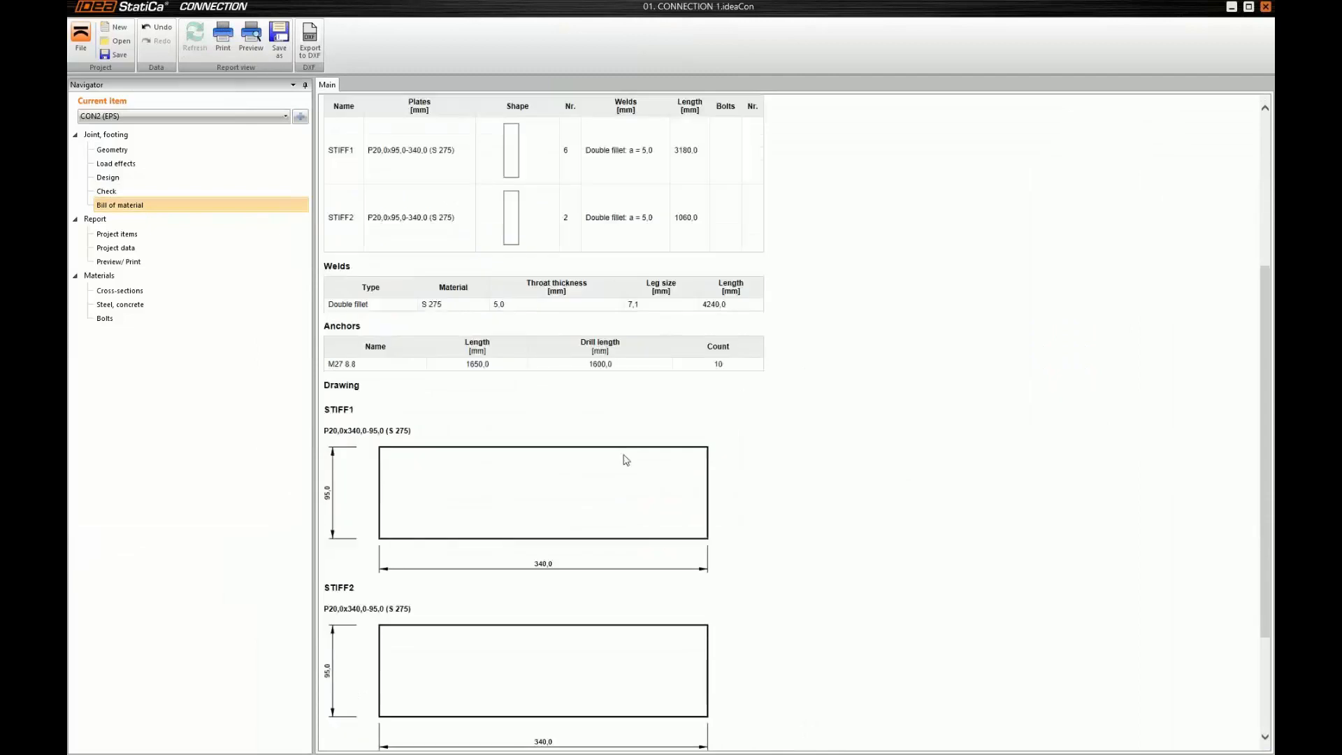
{"action": "scroll", "coordinate": [626, 460], "scroll_direction": "down", "scroll_amount": 2}
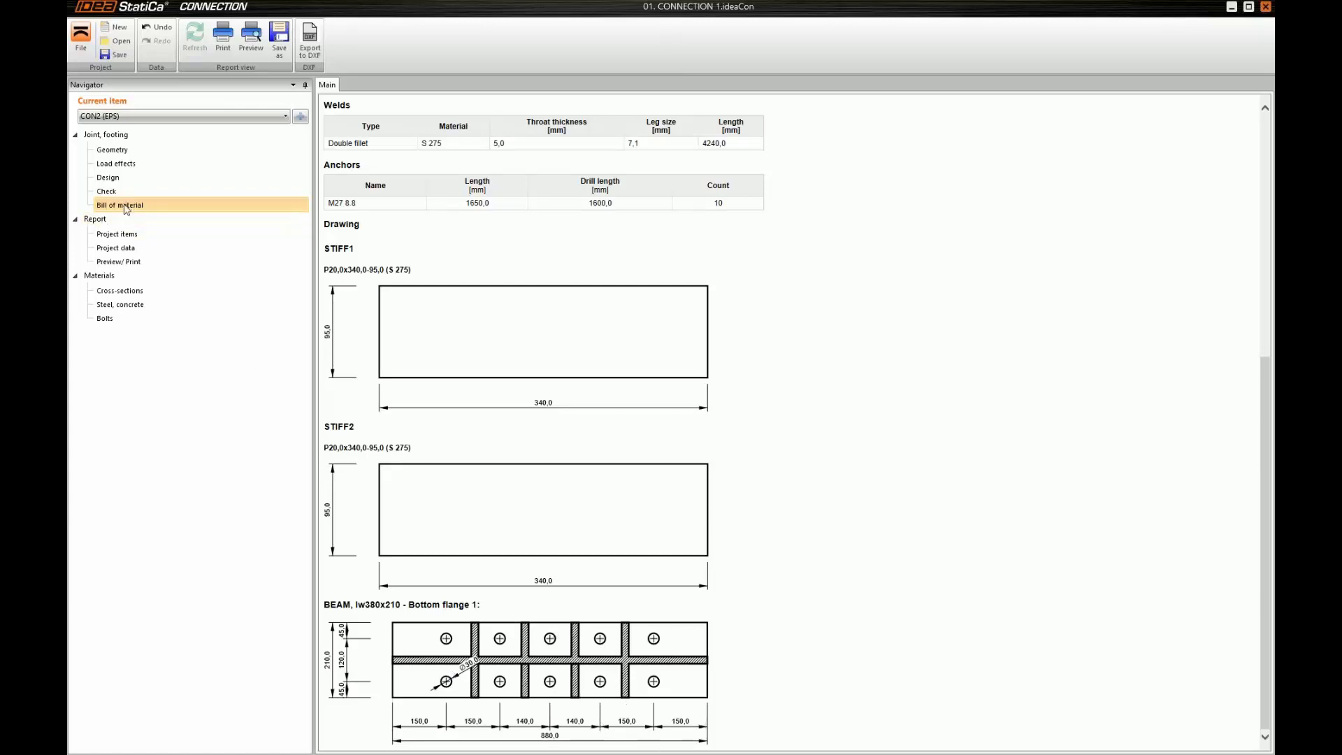
{"action": "left_click", "coordinate": [137, 180]}
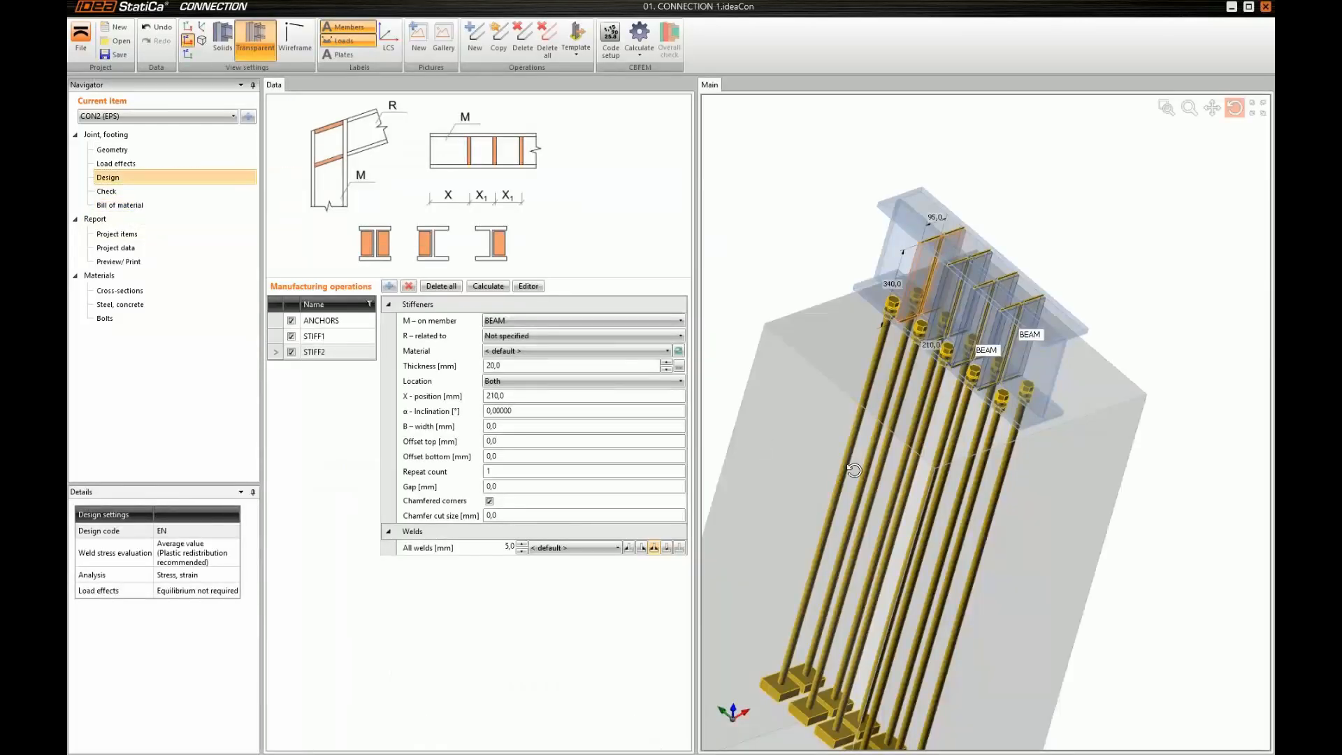
Open the connection's load effects and turn on the equilibrium check
{"action": "middle_click_drag", "start_coordinate": [854, 470], "coordinate": [970, 422], "text": "ctrl"}
{"action": "scroll", "coordinate": [851, 469], "scroll_direction": "down", "scroll_amount": 4}
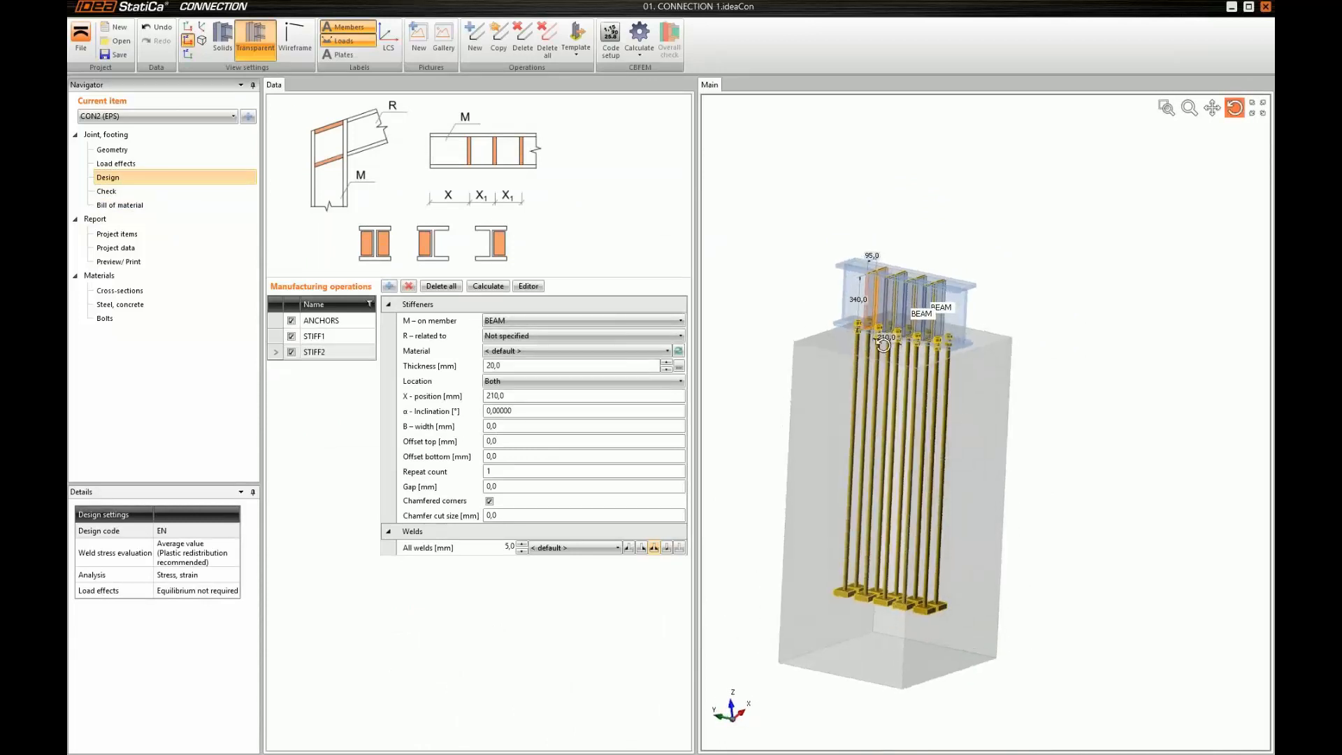
{"action": "left_click", "coordinate": [105, 164]}
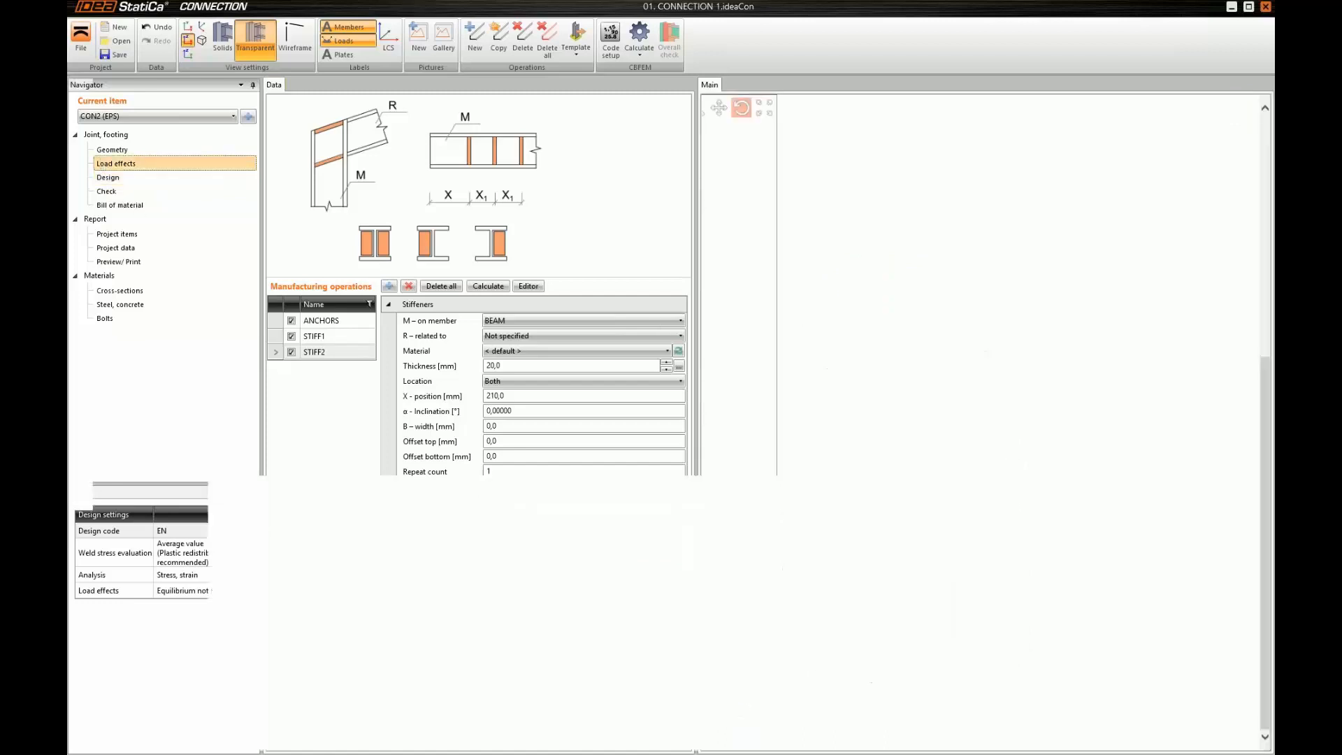
{"action": "scroll", "coordinate": [666, 260], "scroll_direction": "up", "scroll_amount": 2}
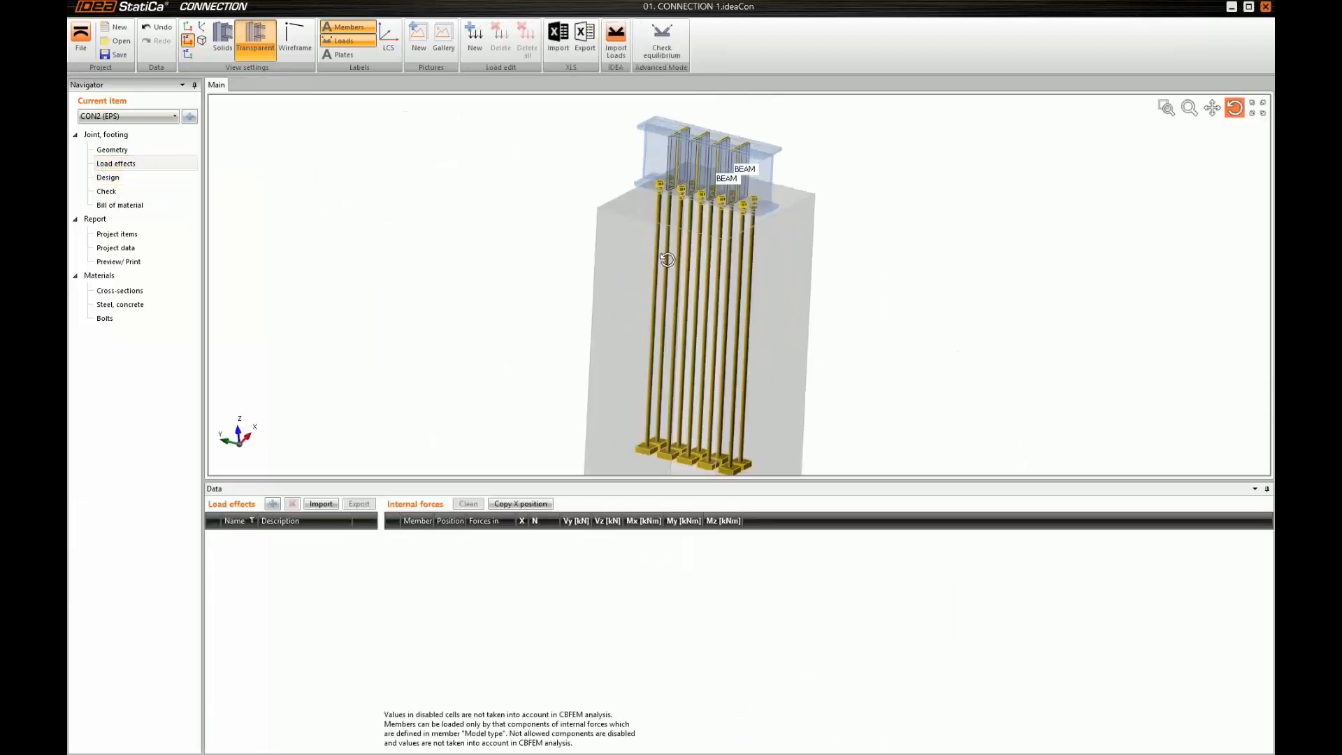
{"action": "middle_click_drag", "start_coordinate": [666, 260], "coordinate": [646, 299]}
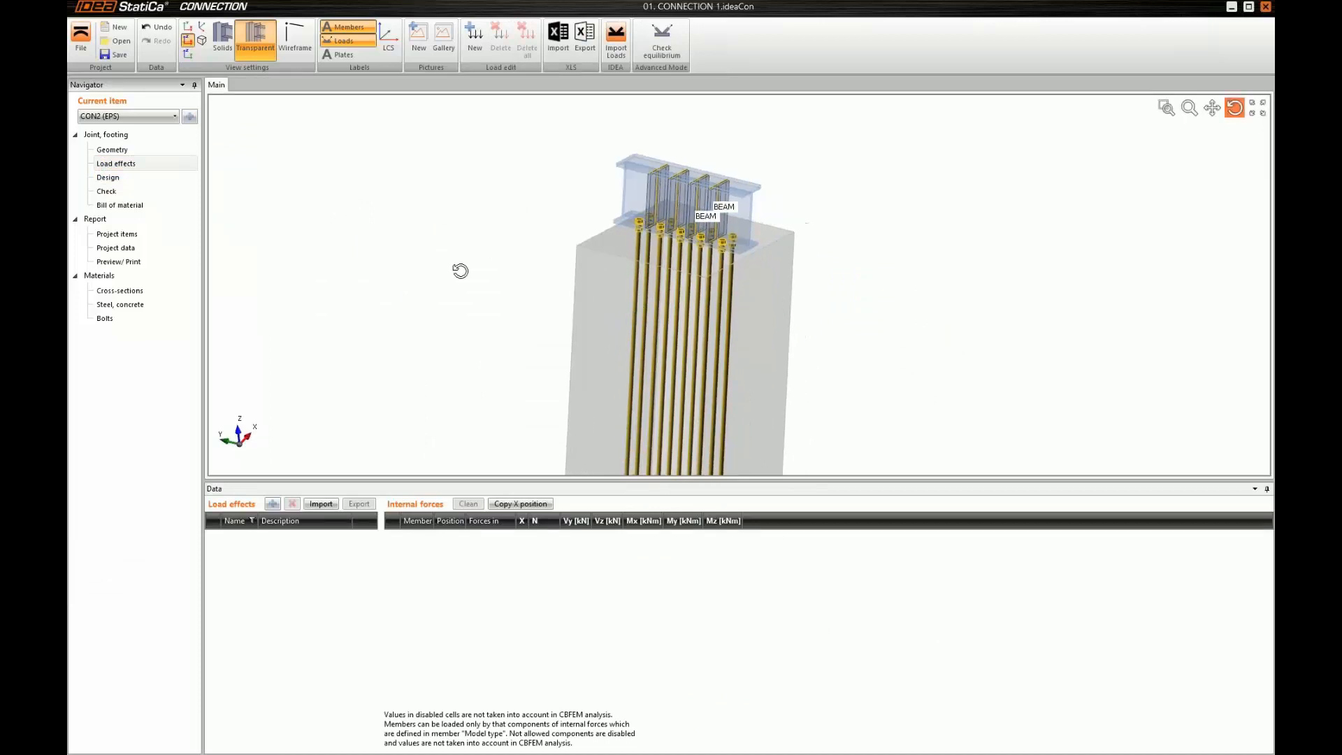
{"action": "left_click", "coordinate": [669, 47]}
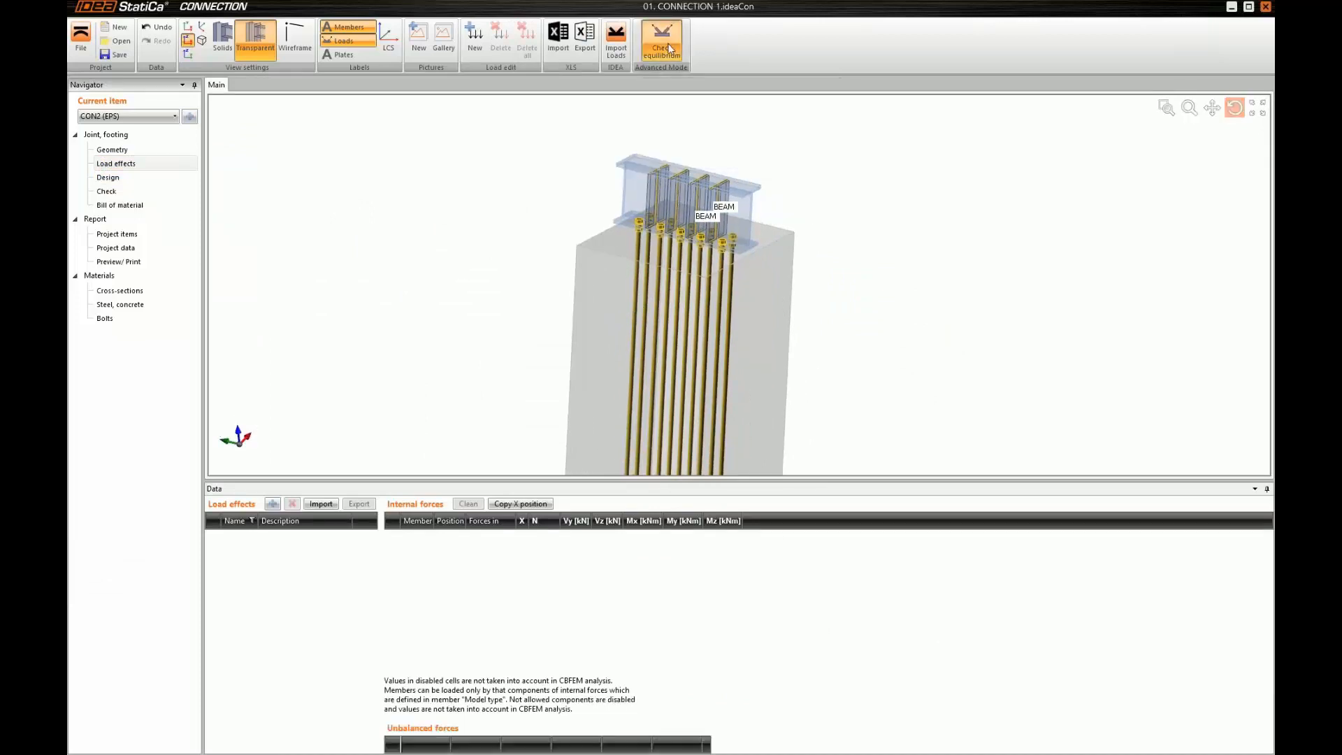
Add a load effect with My 100 kNm and Vz -50 kN at the begin of BEAM
{"action": "middle_click_drag", "start_coordinate": [692, 417], "coordinate": [684, 410], "text": "ctrl"}
{"action": "middle_click_drag", "start_coordinate": [669, 311], "coordinate": [659, 344]}
{"action": "scroll", "coordinate": [698, 287], "scroll_direction": "up", "scroll_amount": 2}
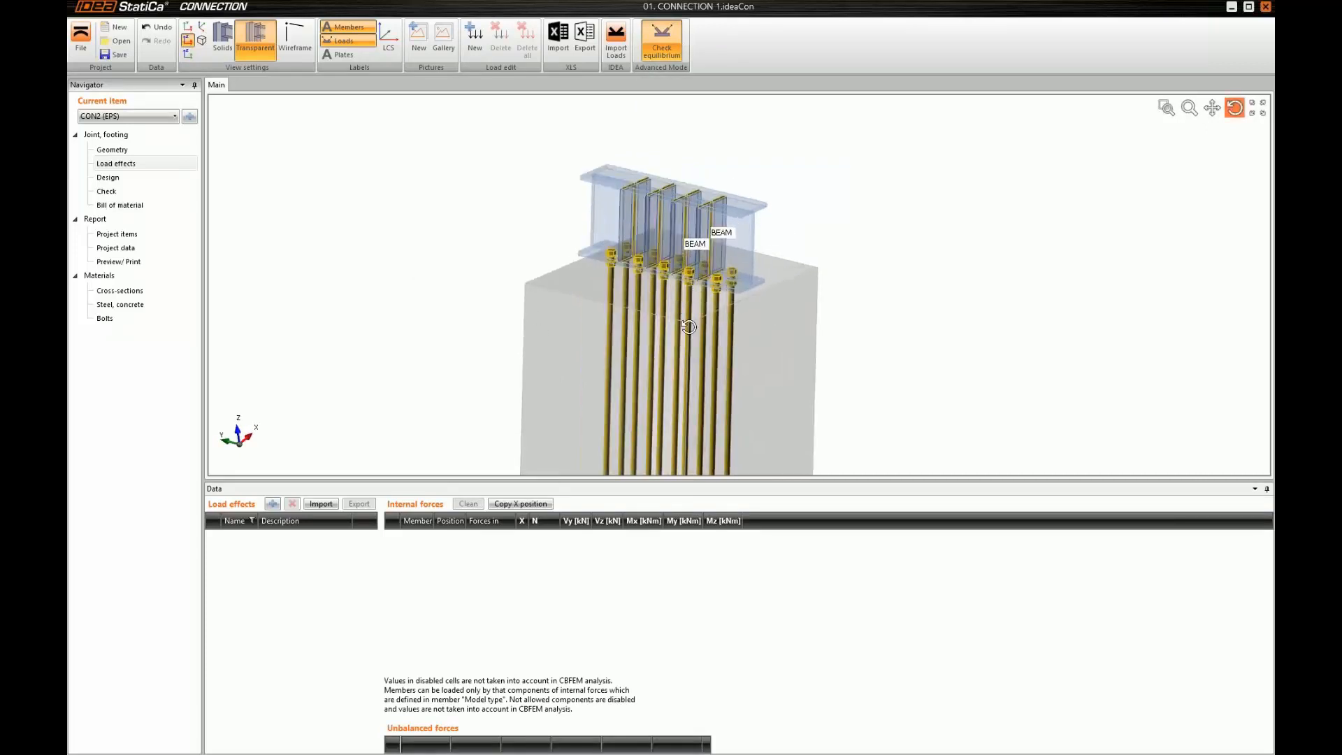
{"action": "middle_click_drag", "start_coordinate": [618, 330], "coordinate": [607, 306]}
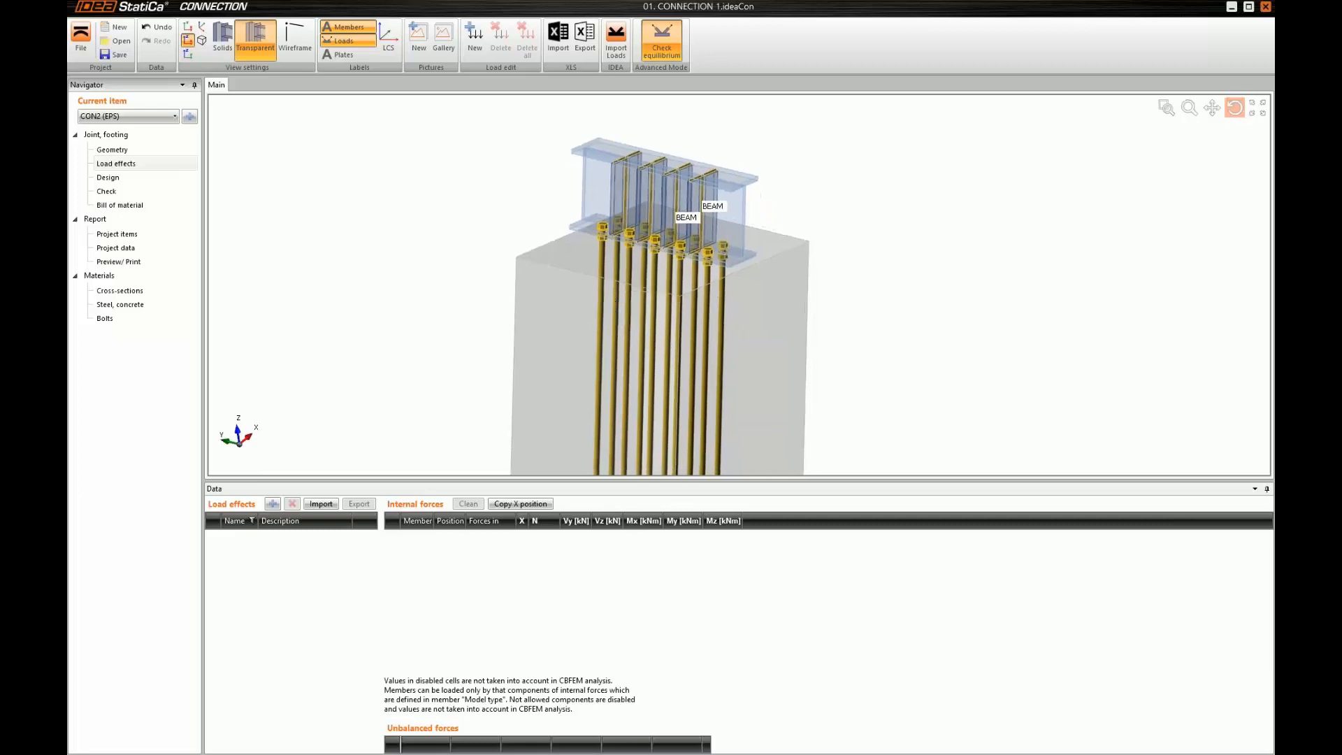
{"action": "scroll", "coordinate": [602, 316], "scroll_direction": "down", "scroll_amount": 2}
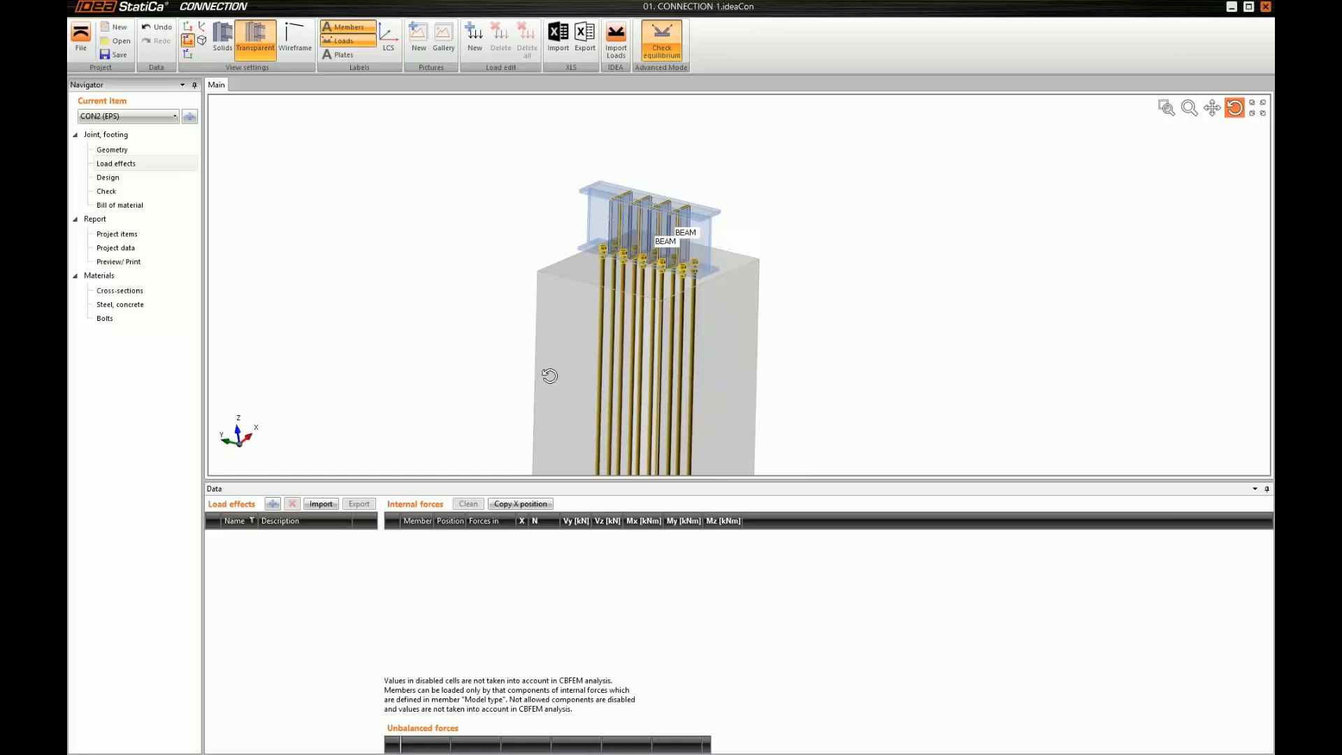
{"action": "left_click", "coordinate": [272, 503]}
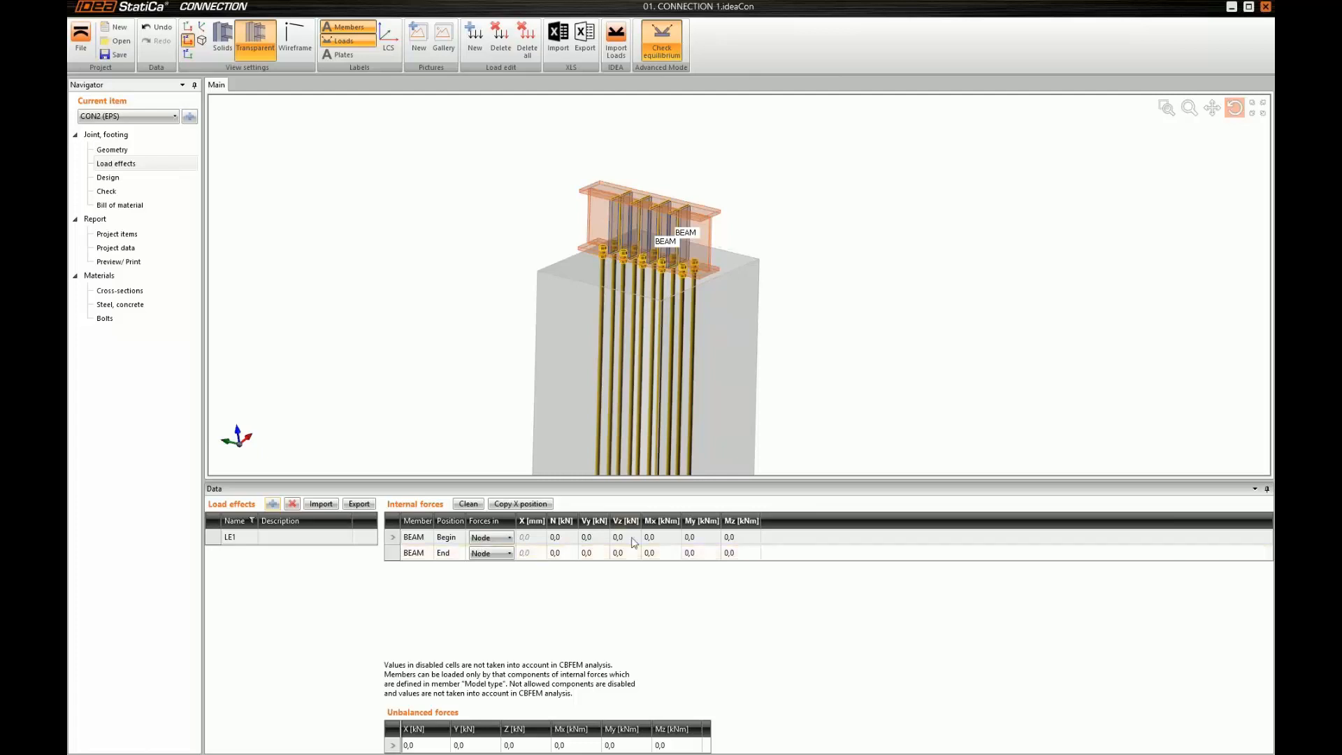
{"action": "left_click", "coordinate": [702, 537]}
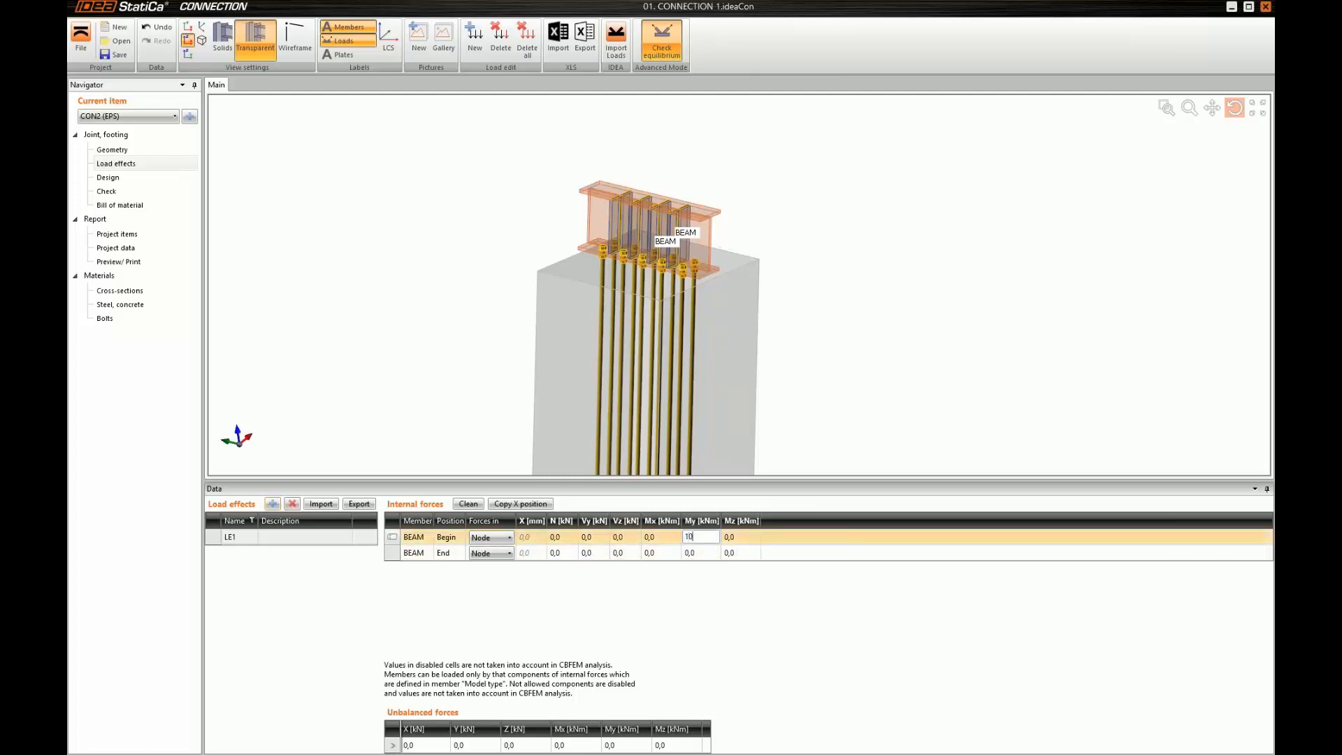
{"action": "key", "text": "Return"}
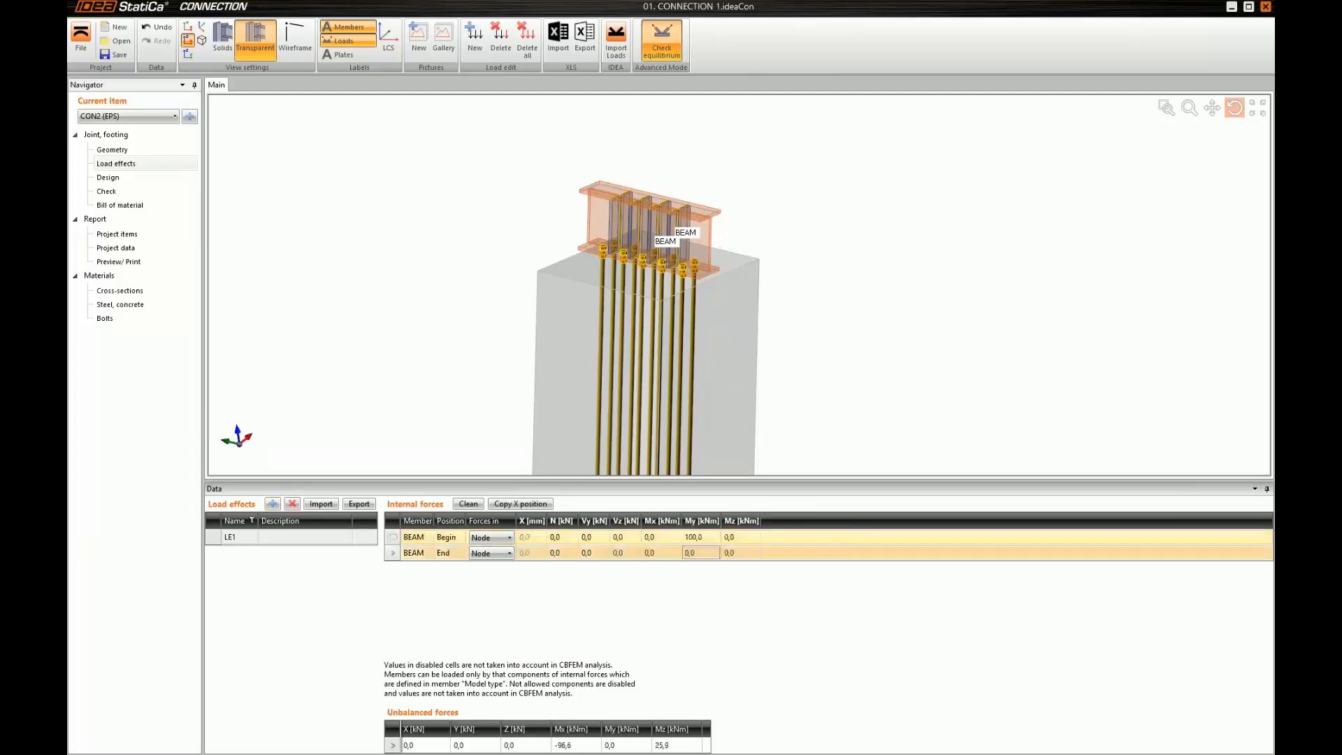
{"action": "left_click", "coordinate": [628, 537]}
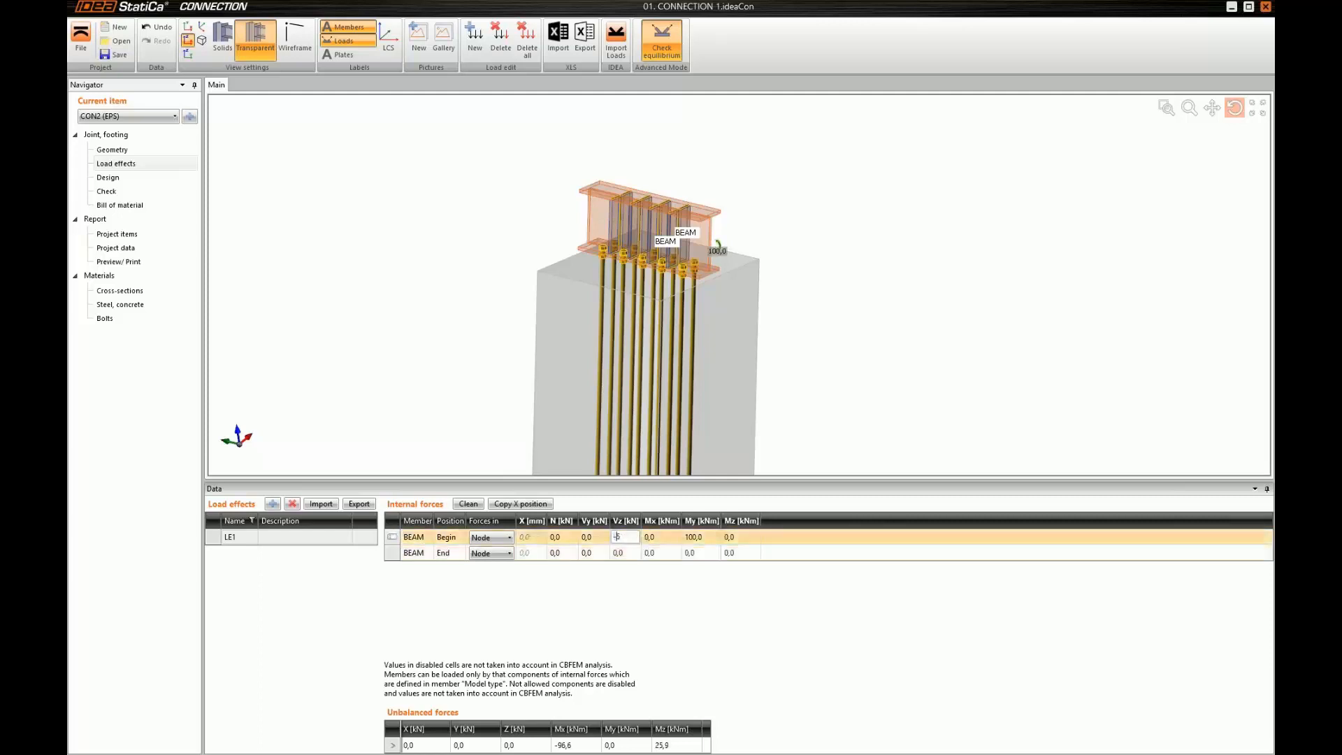
{"action": "key", "text": "Return"}
Set Vz to -50 kN and My to 50 kNm at the end of BEAM
{"action": "left_click", "coordinate": [627, 553]}
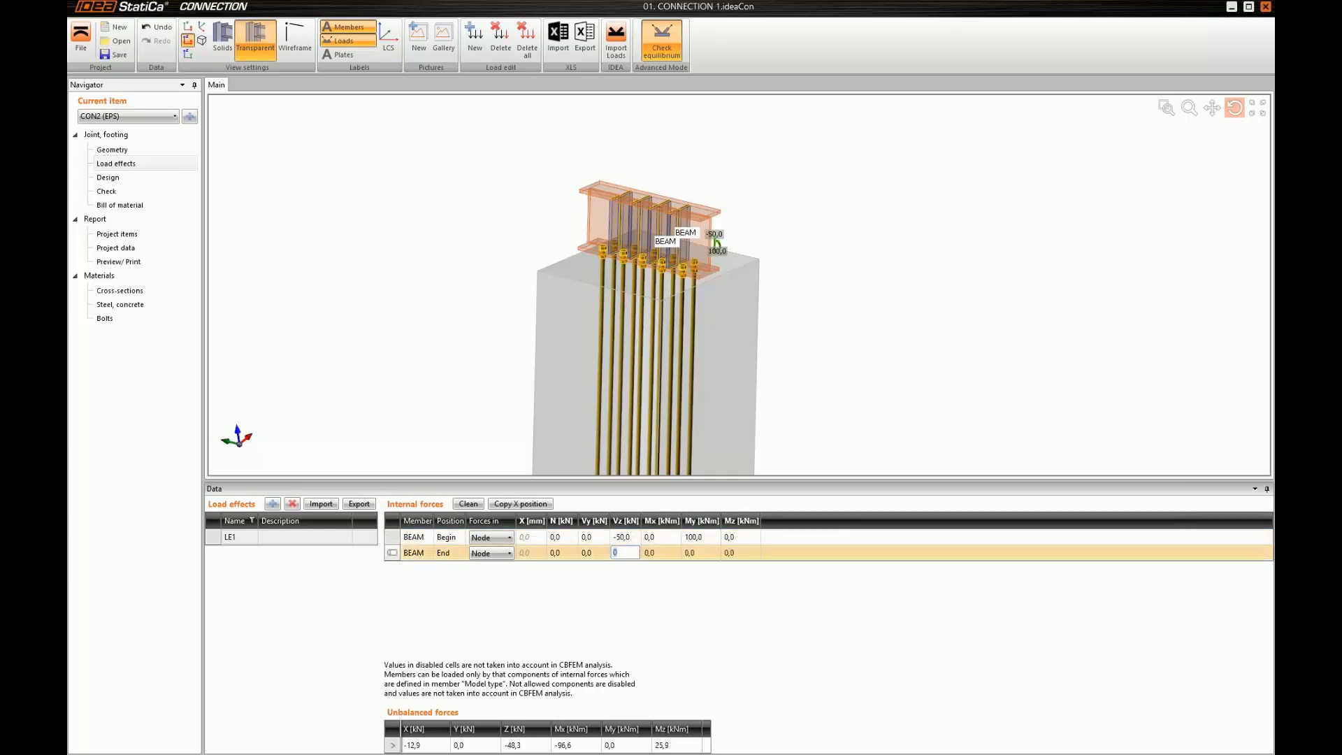
{"action": "type", "text": "-50"}
{"action": "key", "text": "Return"}
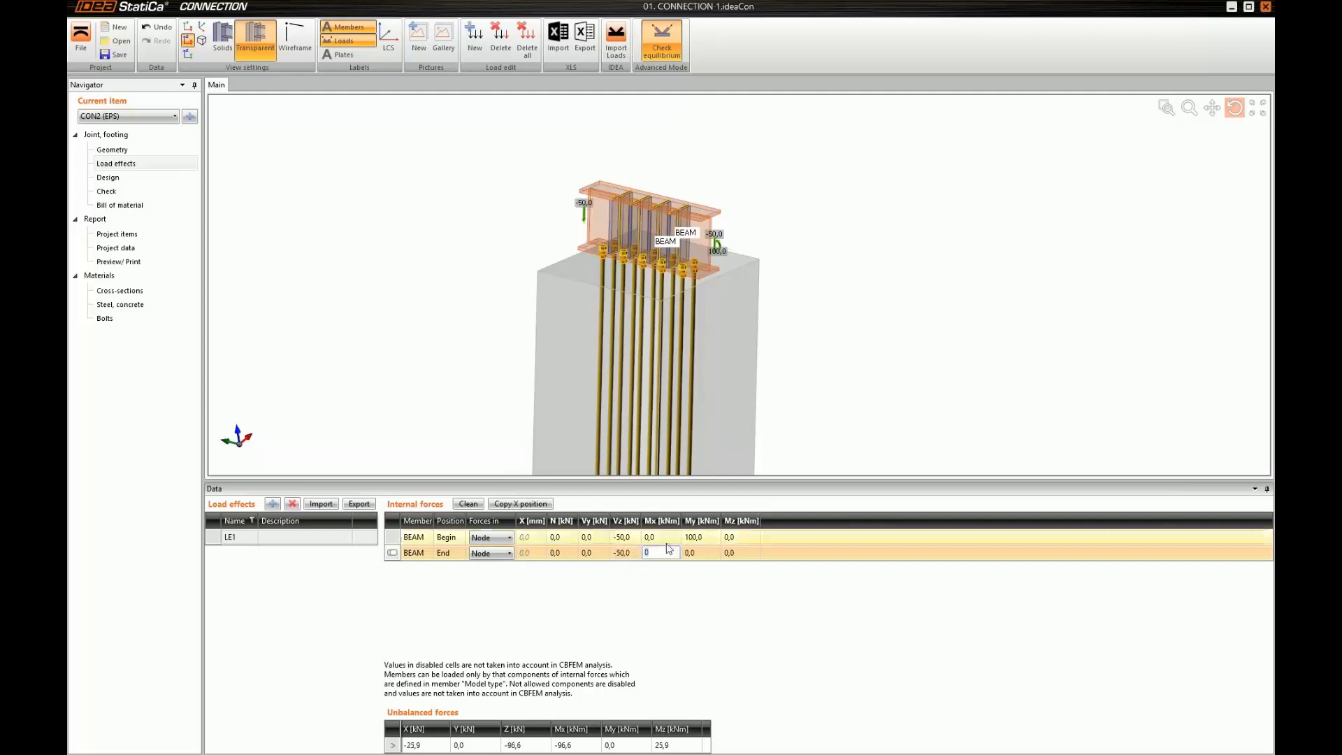
{"action": "left_click", "coordinate": [701, 553]}
{"action": "type", "text": "50"}
{"action": "key", "text": "Tab"}
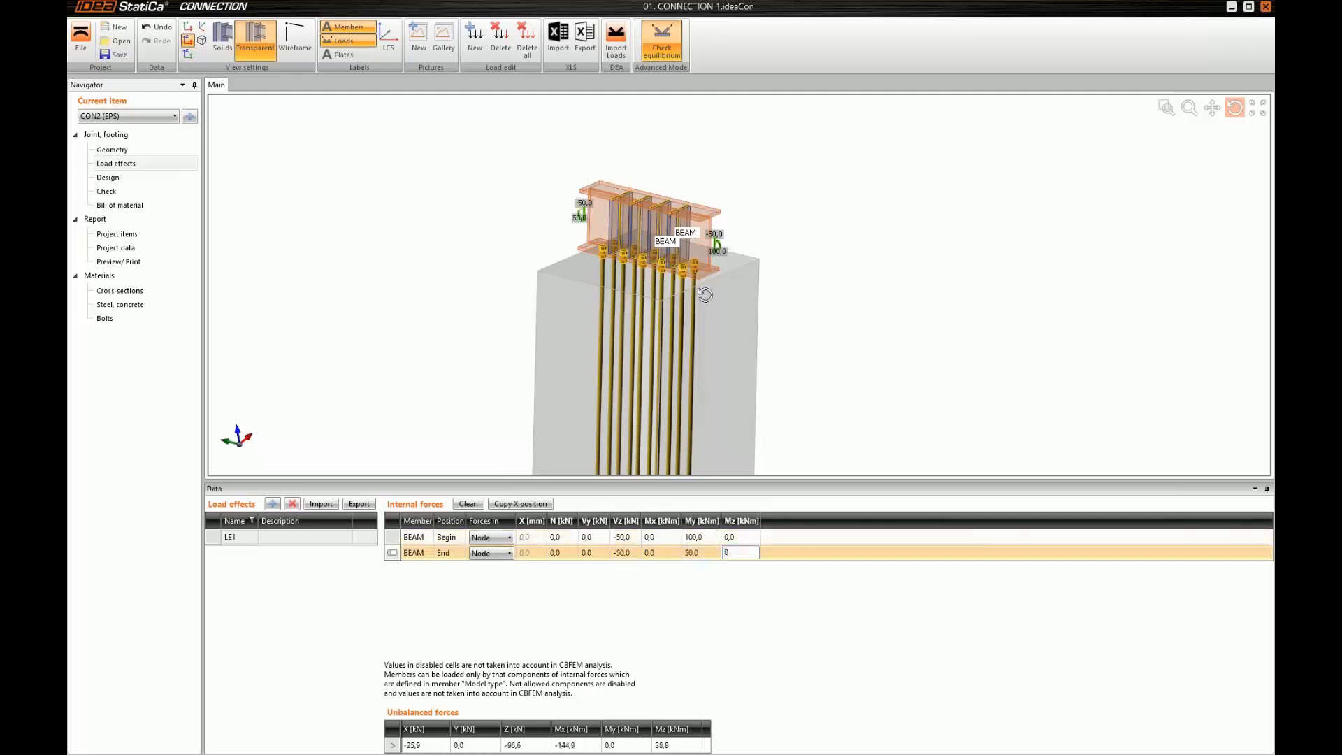
Open the check of the CON2 connection and calculate it for the entered load effect
{"action": "left_click", "coordinate": [127, 200]}
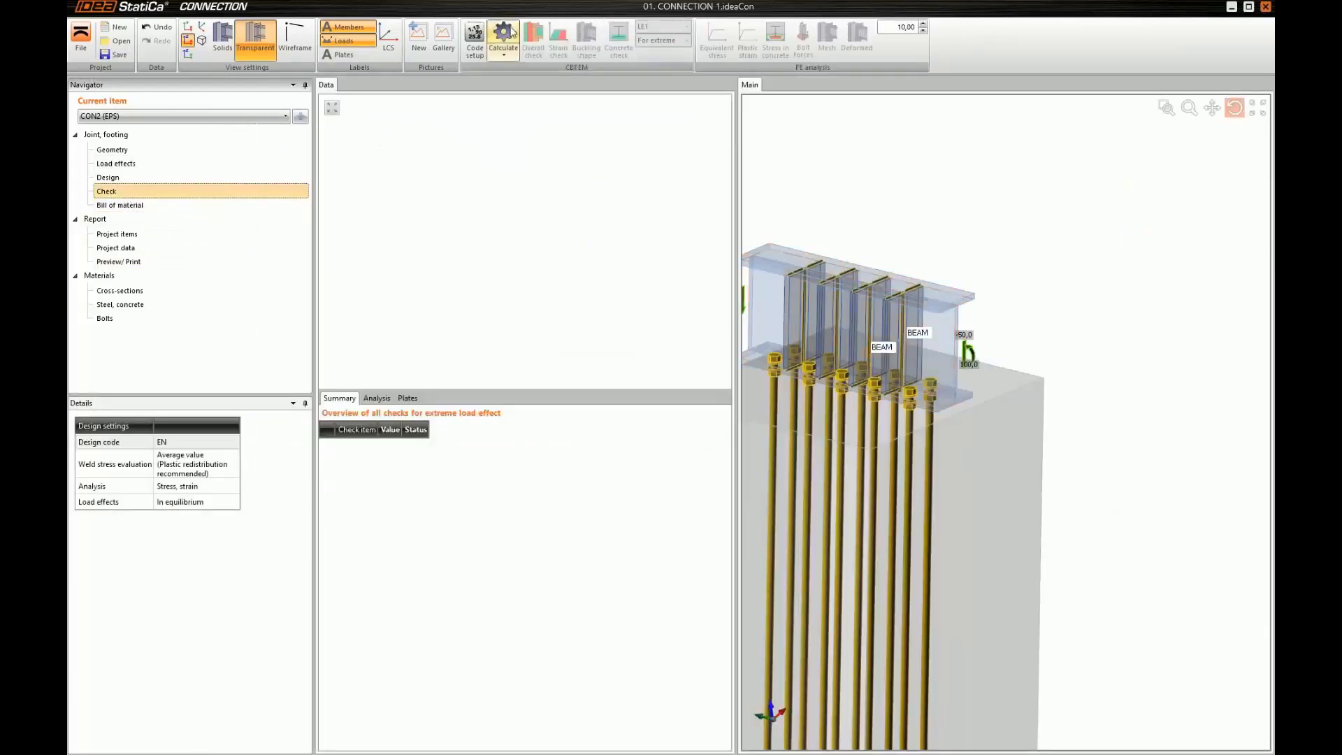
{"action": "left_click", "coordinate": [508, 35]}
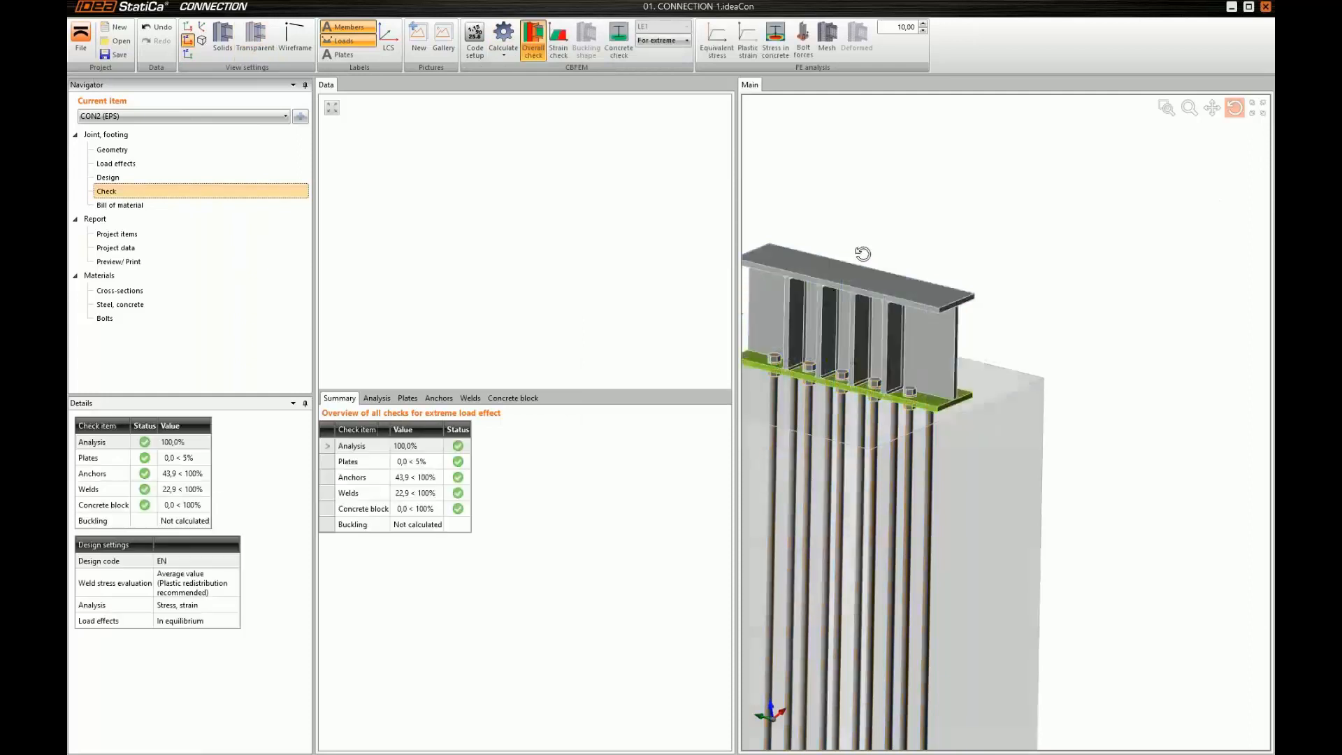
{"action": "left_click_drag", "start_coordinate": [862, 253], "coordinate": [919, 375]}
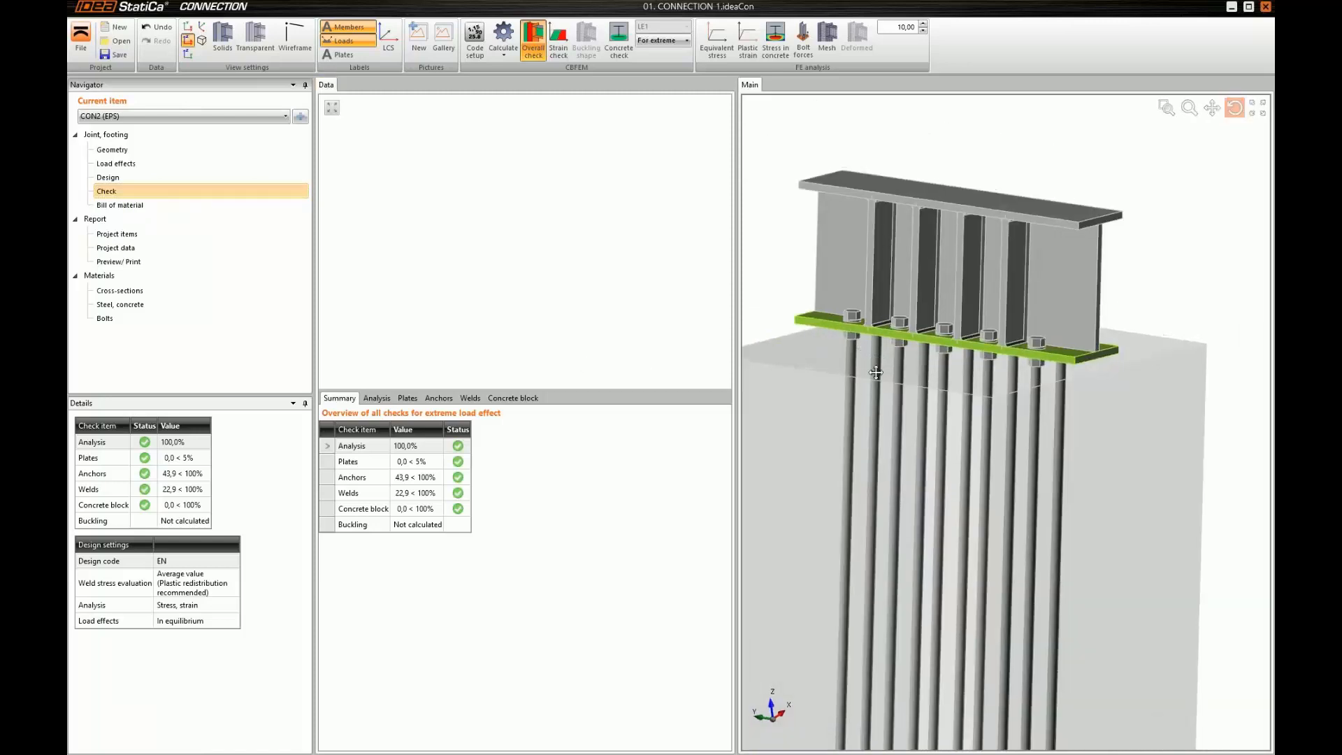
Review the concrete block's contact stress check around the raised base plate, and the check results of the anchors
{"action": "left_click", "coordinate": [512, 399]}
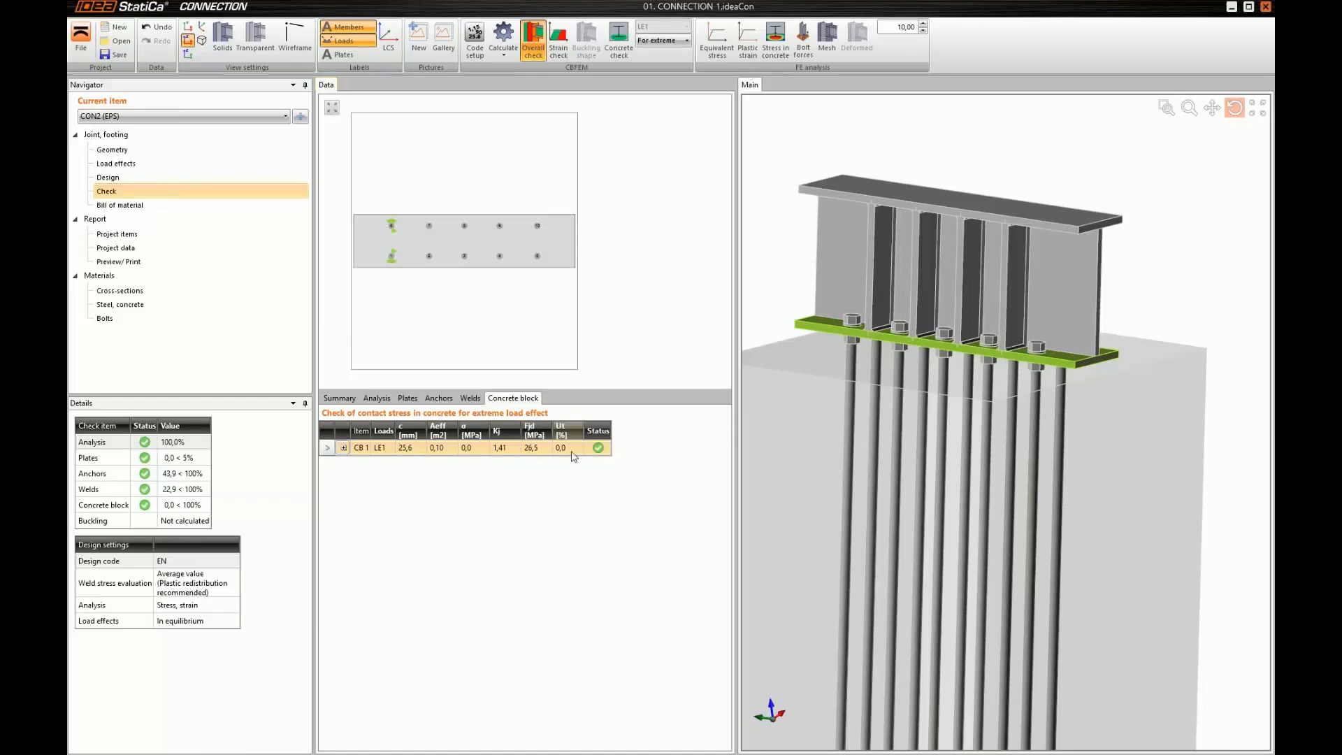
{"action": "left_click_drag", "start_coordinate": [899, 345], "coordinate": [900, 335]}
{"action": "scroll", "coordinate": [901, 336], "scroll_direction": "up", "scroll_amount": 3}
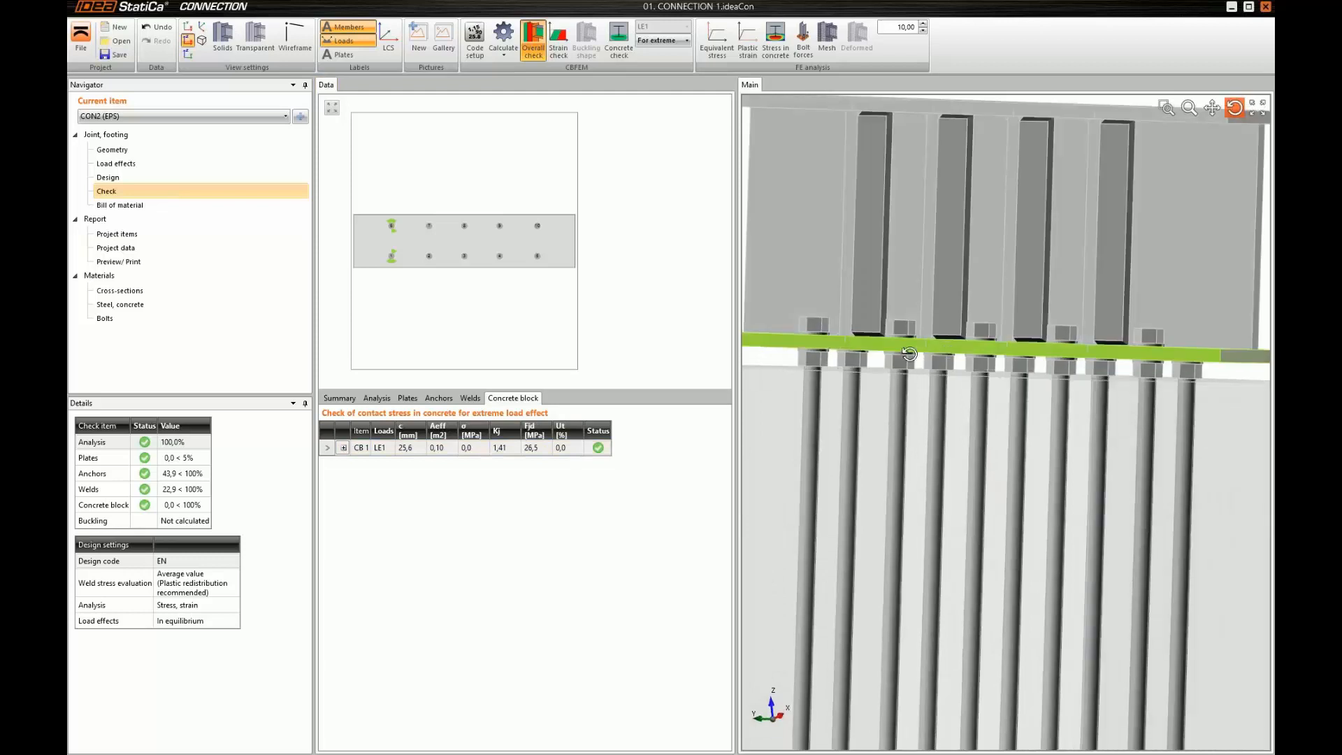
{"action": "left_click_drag", "start_coordinate": [909, 366], "coordinate": [914, 373]}
{"action": "scroll", "coordinate": [915, 373], "scroll_direction": "down", "scroll_amount": 5}
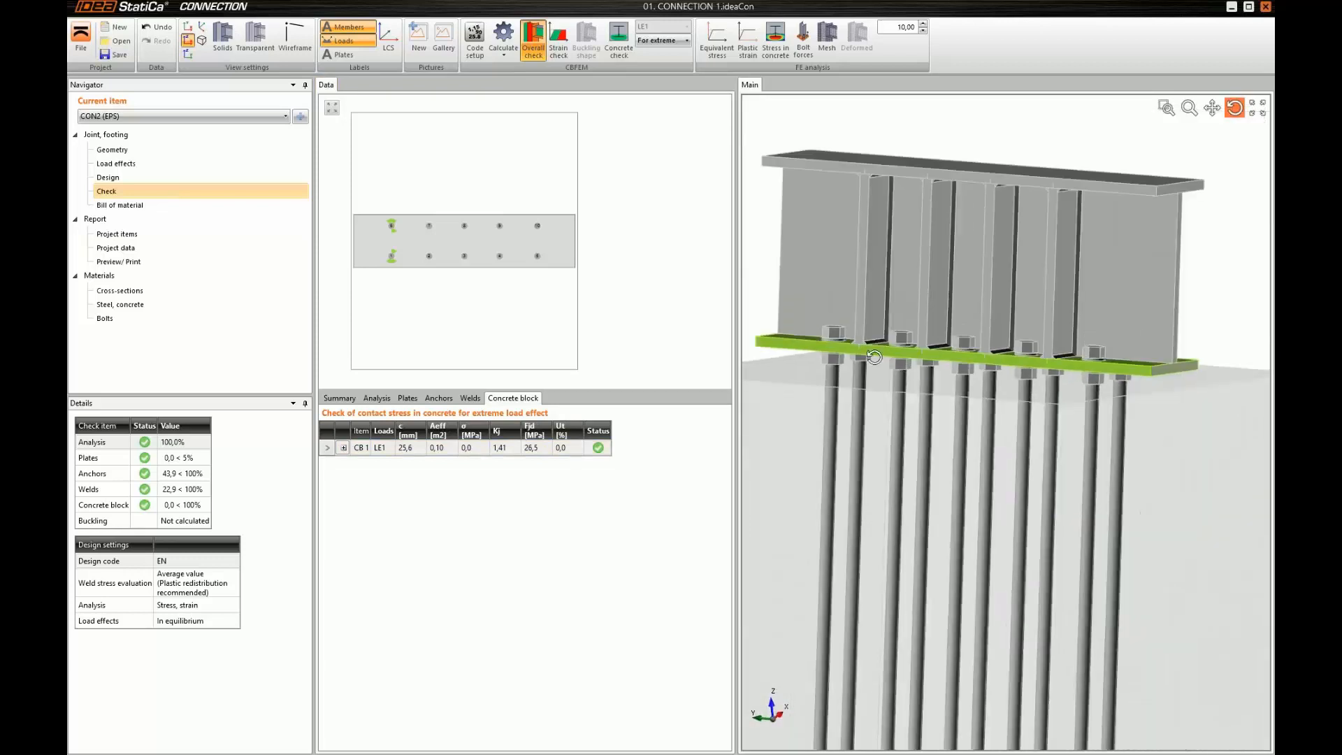
{"action": "left_click", "coordinate": [438, 399]}
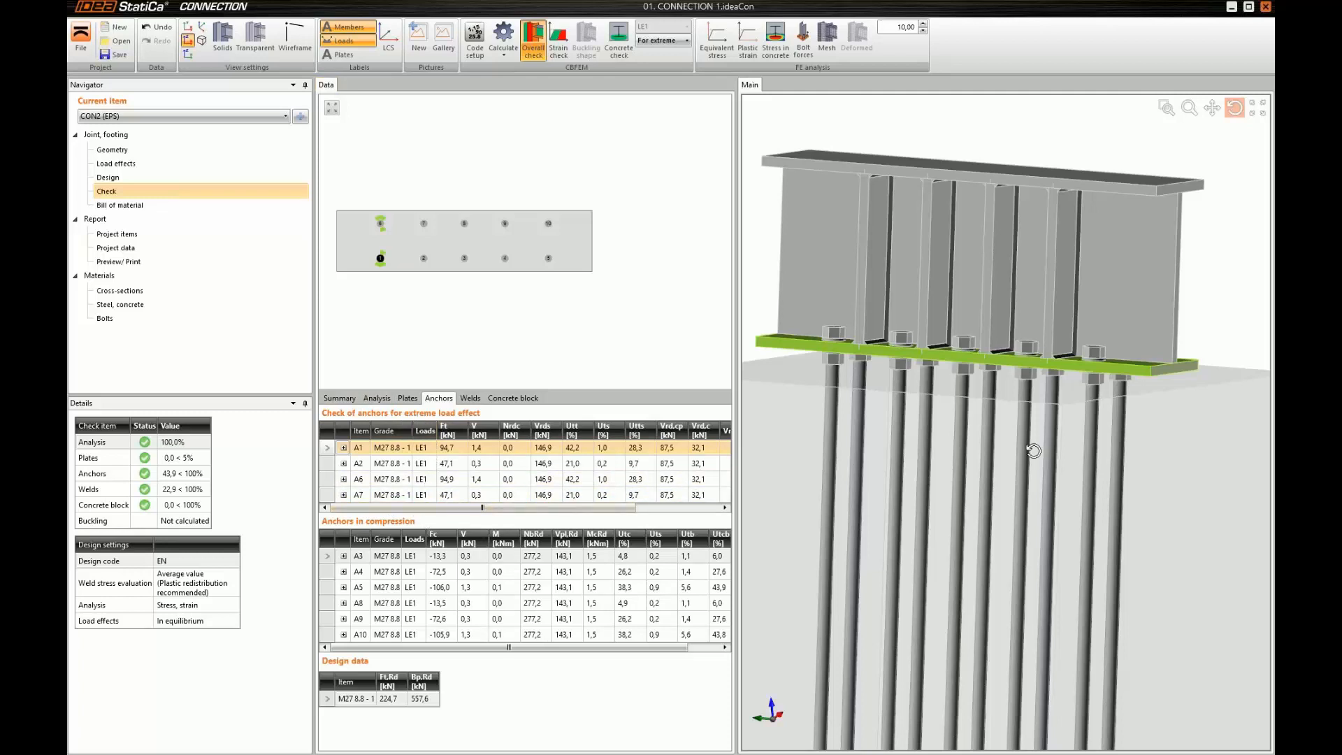
{"action": "left_click_drag", "start_coordinate": [1034, 450], "coordinate": [1019, 467]}
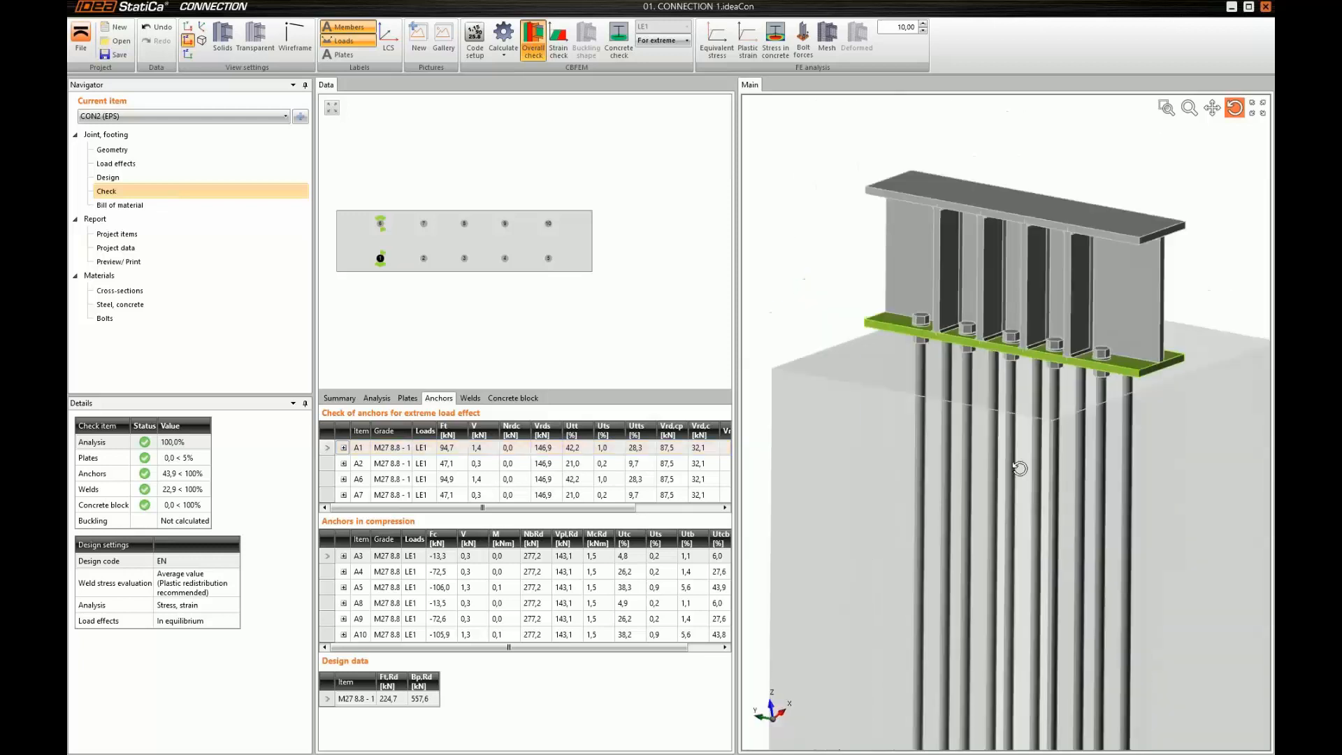
Display the strain check with bolt forces on the model, and examine the anchor force arrows from the side of the beam
{"action": "left_click", "coordinate": [557, 43]}
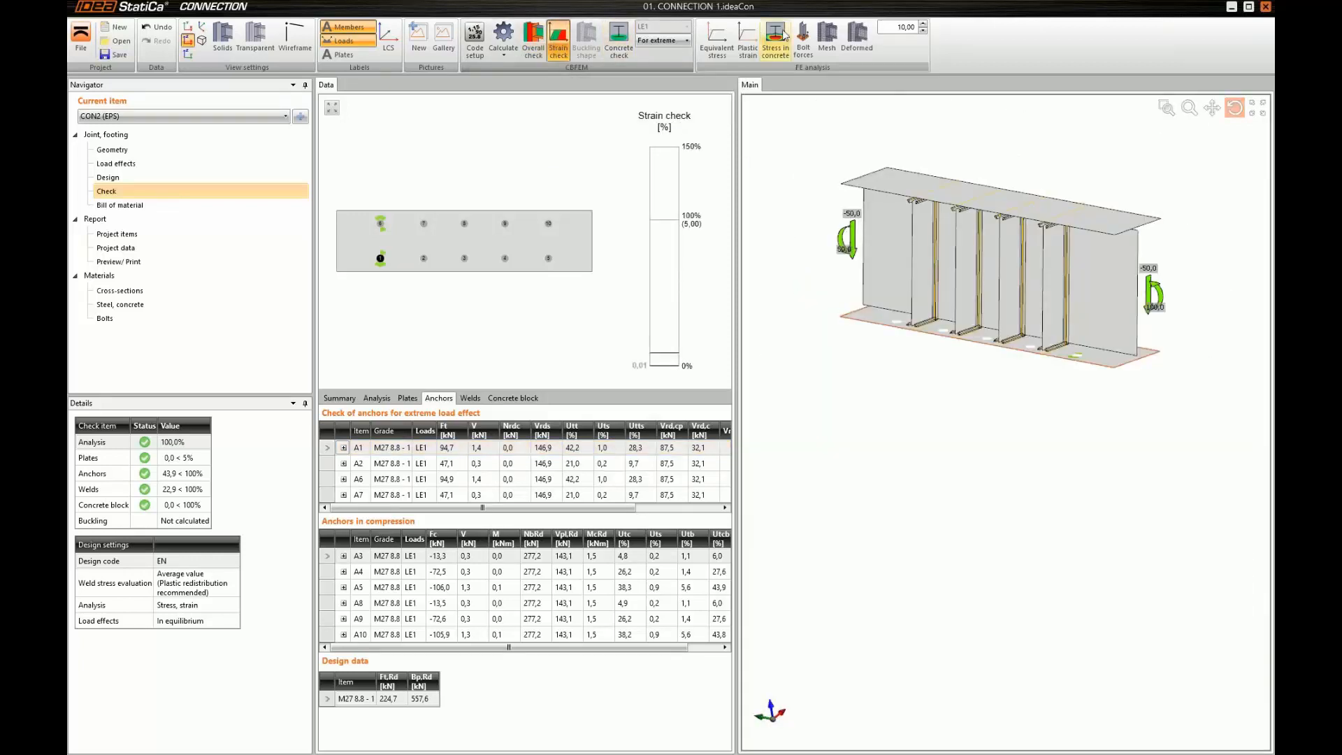
{"action": "left_click", "coordinate": [804, 49]}
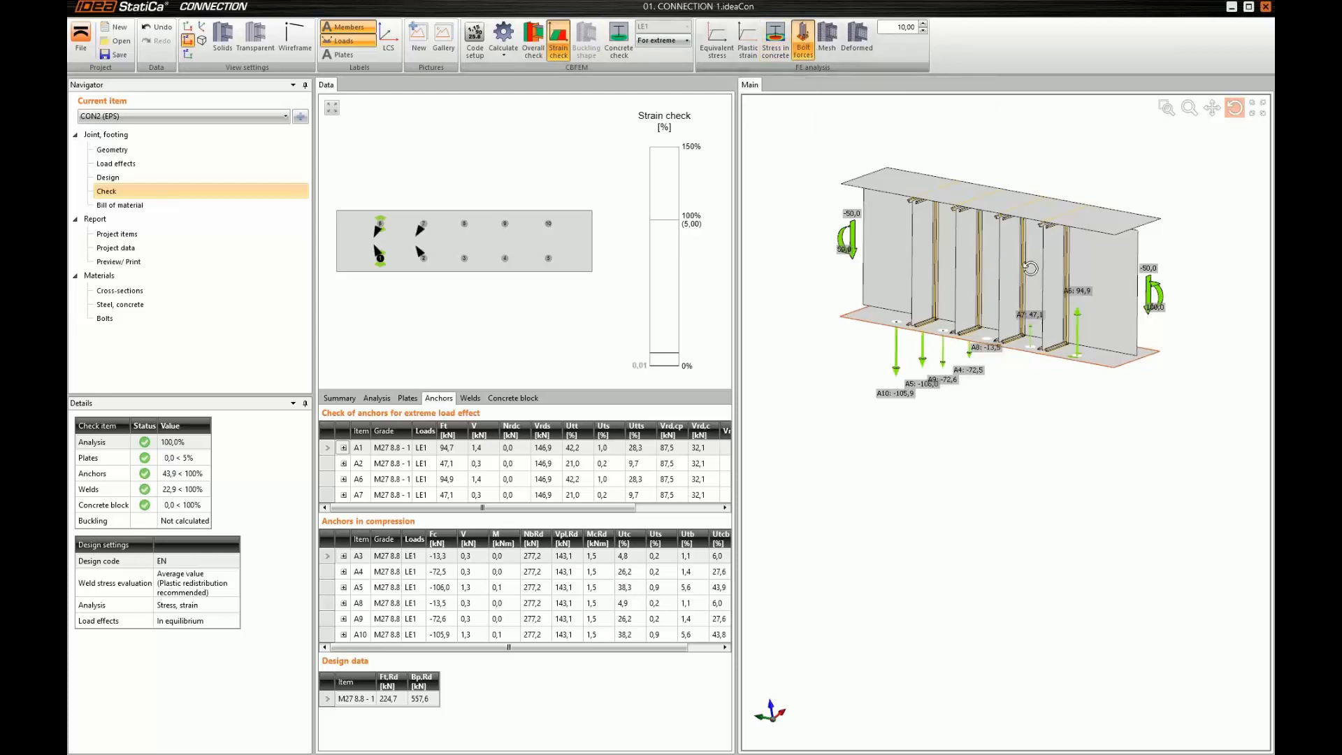
{"action": "left_click_drag", "start_coordinate": [1033, 269], "coordinate": [1000, 280]}
{"action": "scroll", "coordinate": [1026, 282], "scroll_direction": "up", "scroll_amount": 3}
{"action": "left_click_drag", "start_coordinate": [1015, 435], "coordinate": [925, 464]}
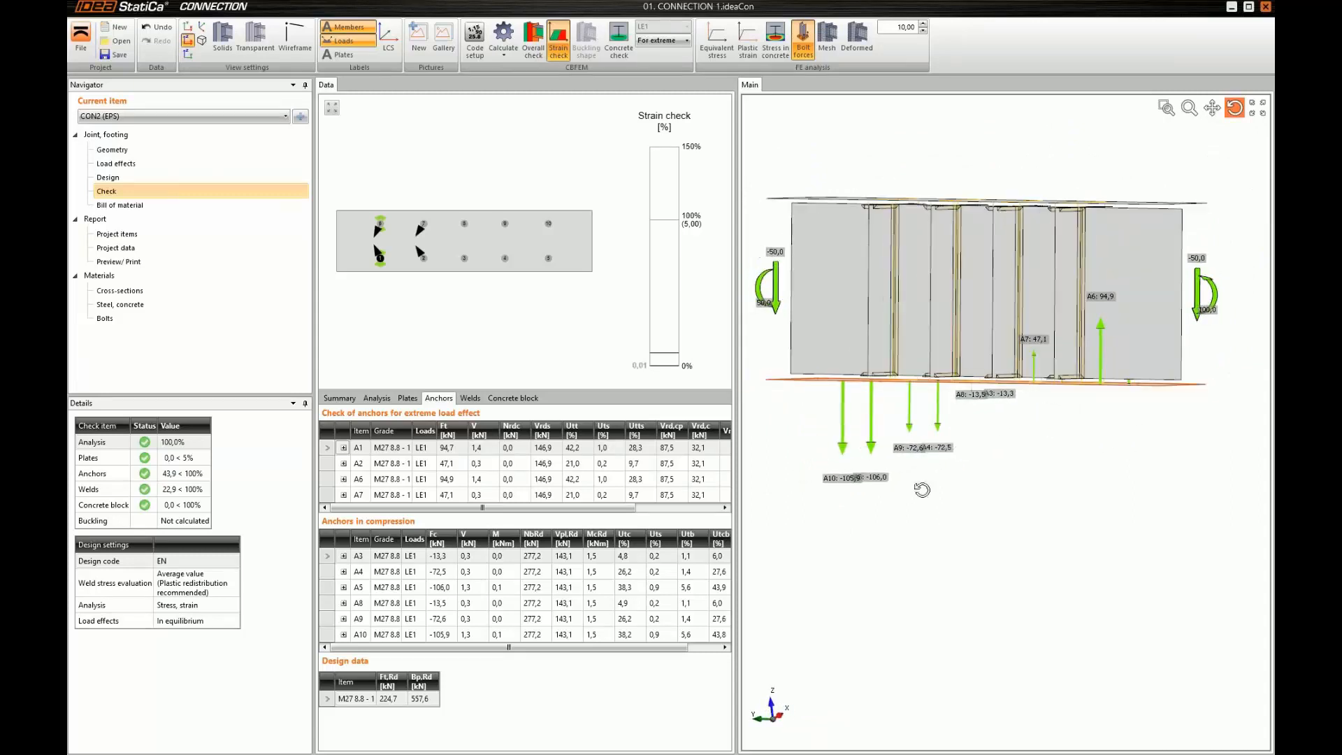